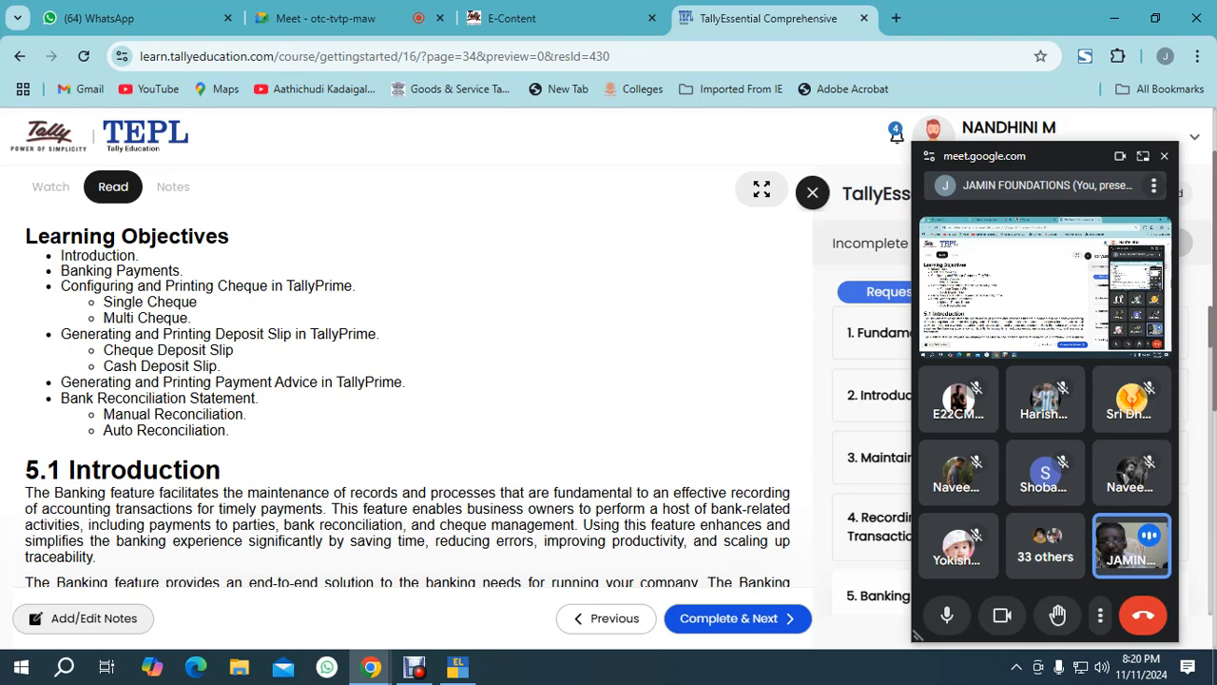
pyautogui.click(314, 18)
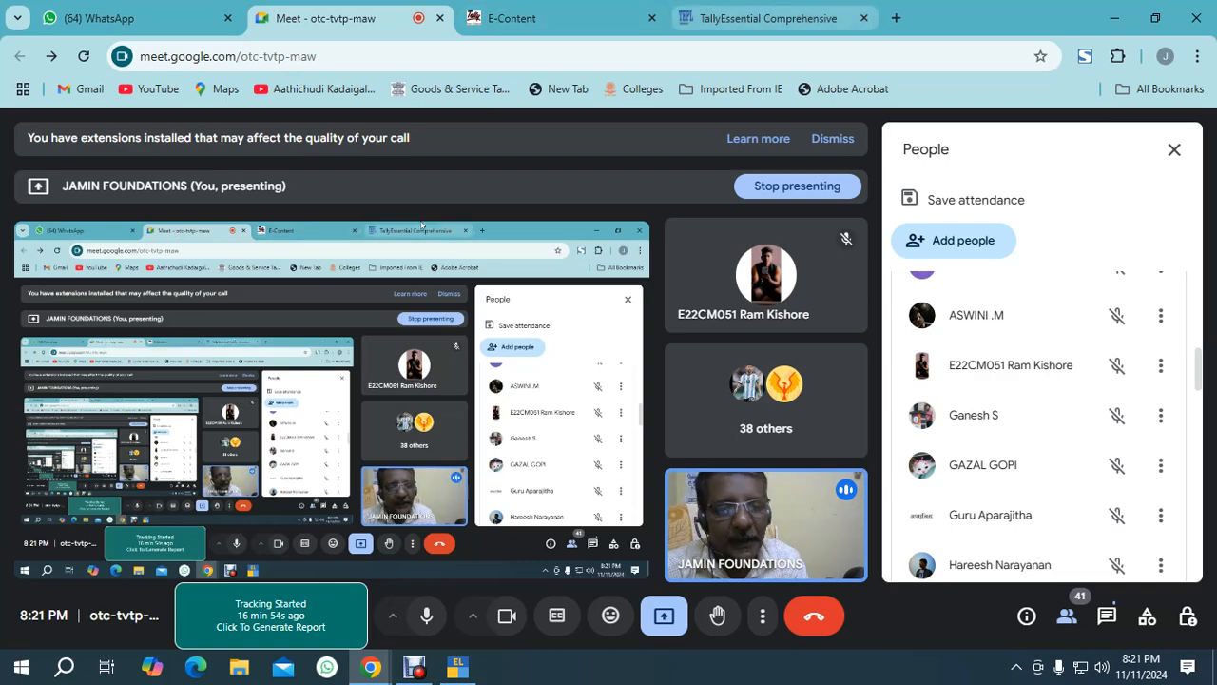
pyautogui.click(768, 18)
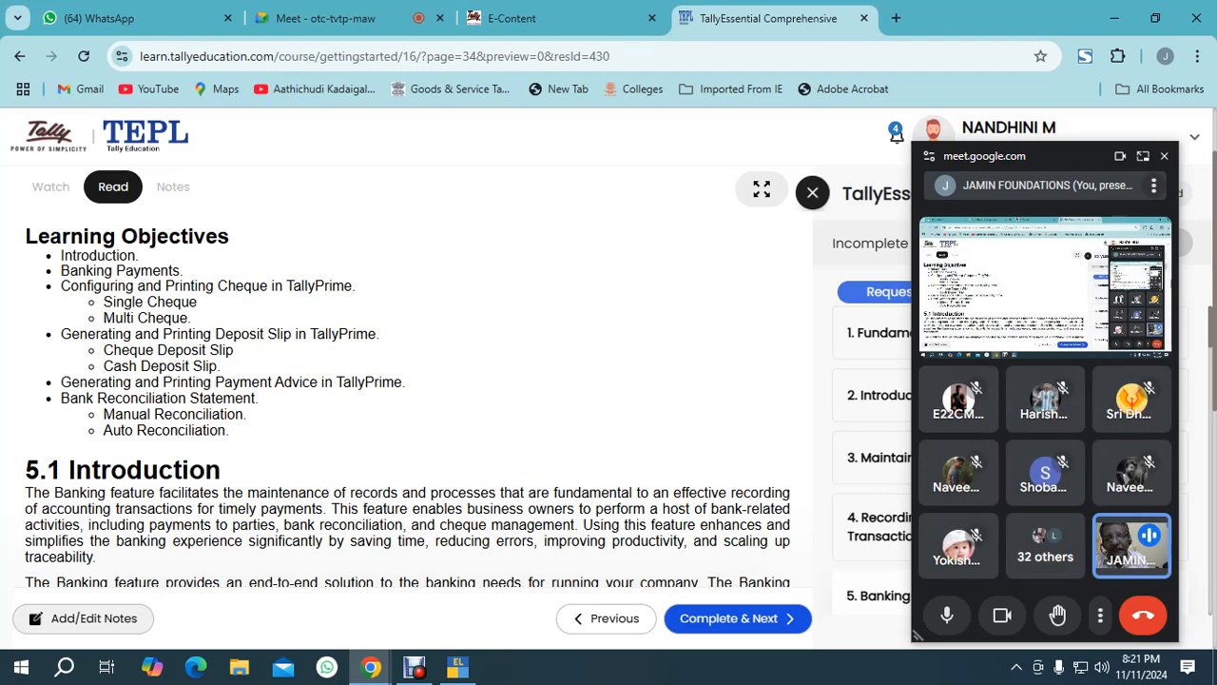
pyautogui.click(323, 18)
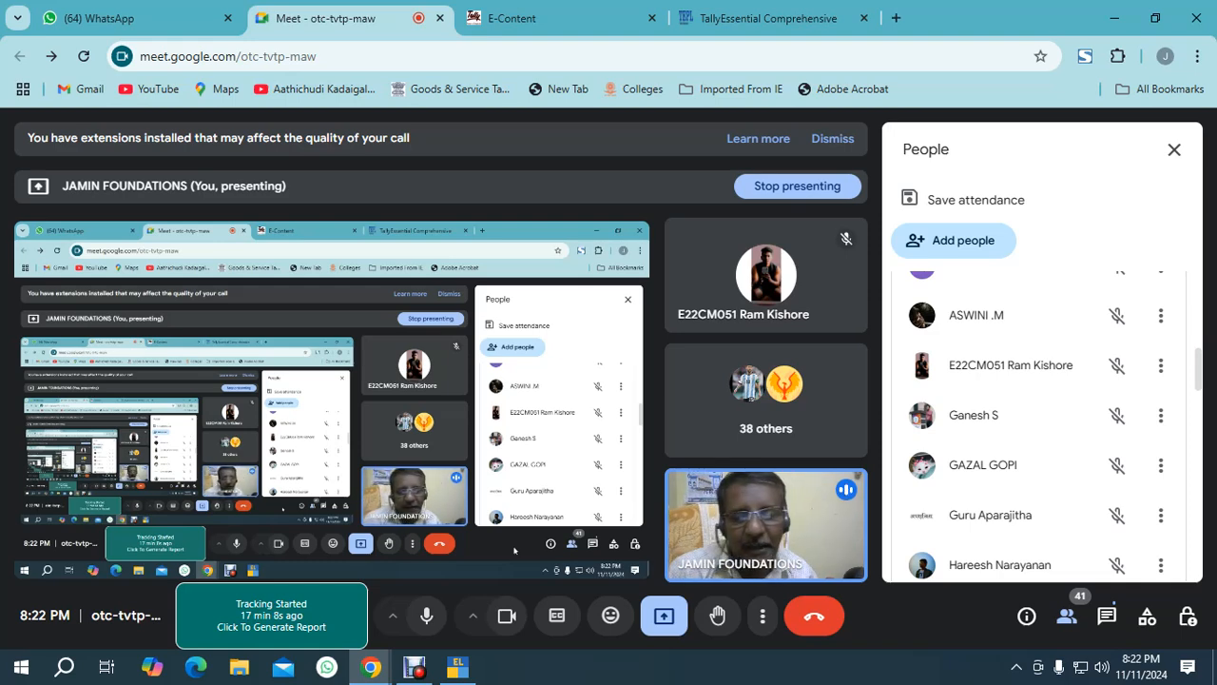
# Pause the screen recording in Debut Professional and switch back to the browser.
pyautogui.moveTo(414, 668)
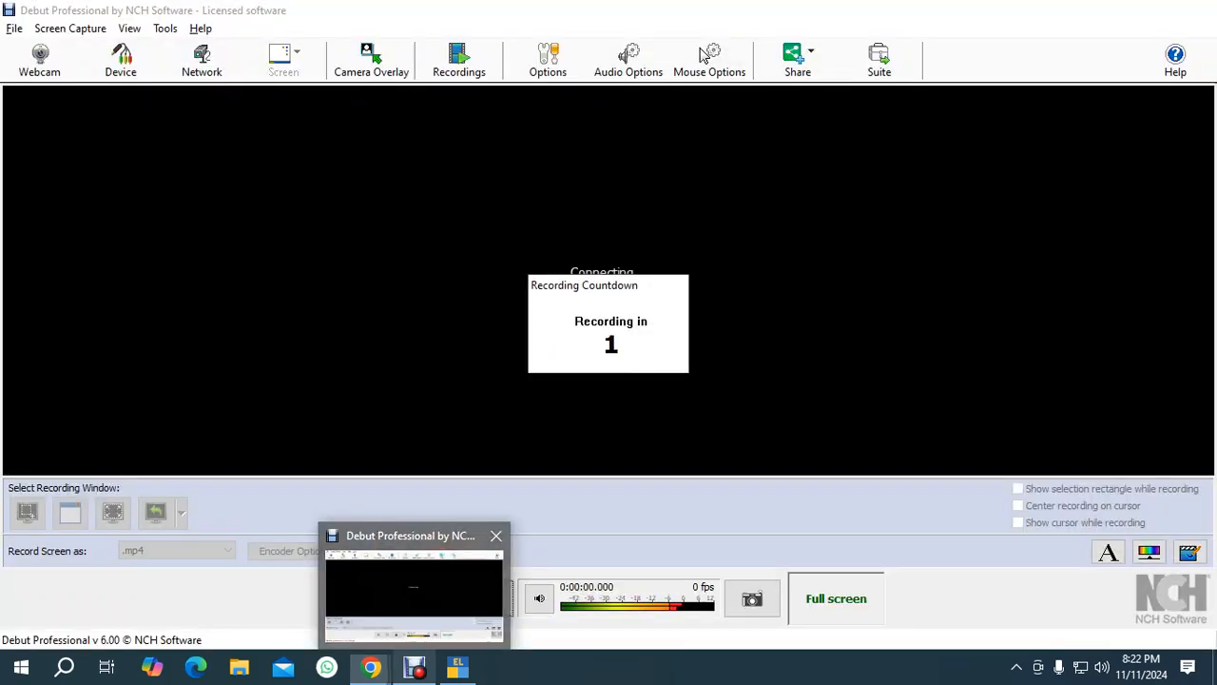
pyautogui.click(414, 580)
pyautogui.click(14, 28)
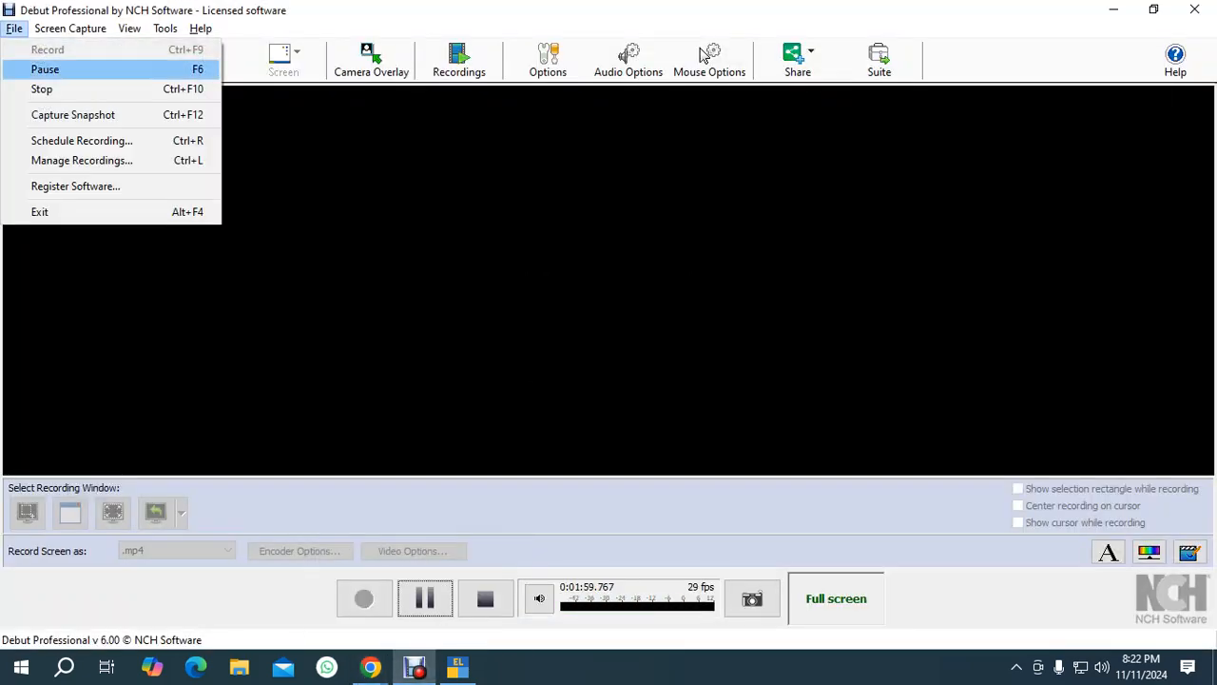
pyautogui.click(45, 69)
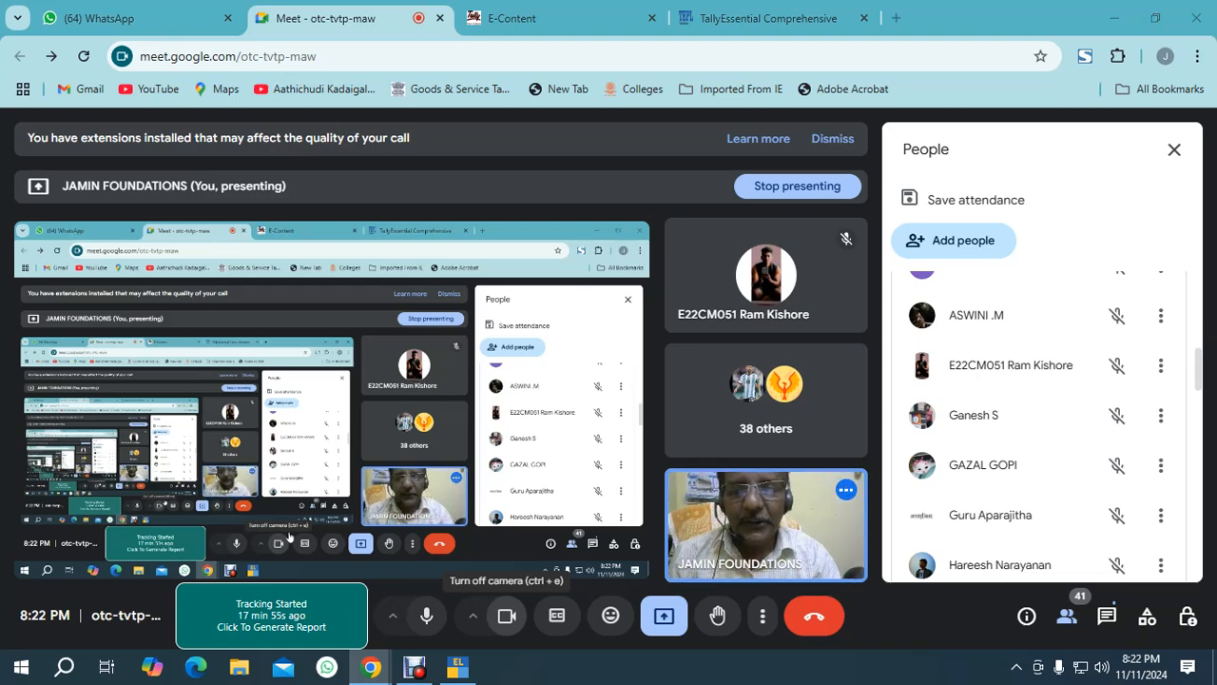
pyautogui.hotkey('alt', 'Tab')
pyautogui.hotkey('alt', 'Tab')
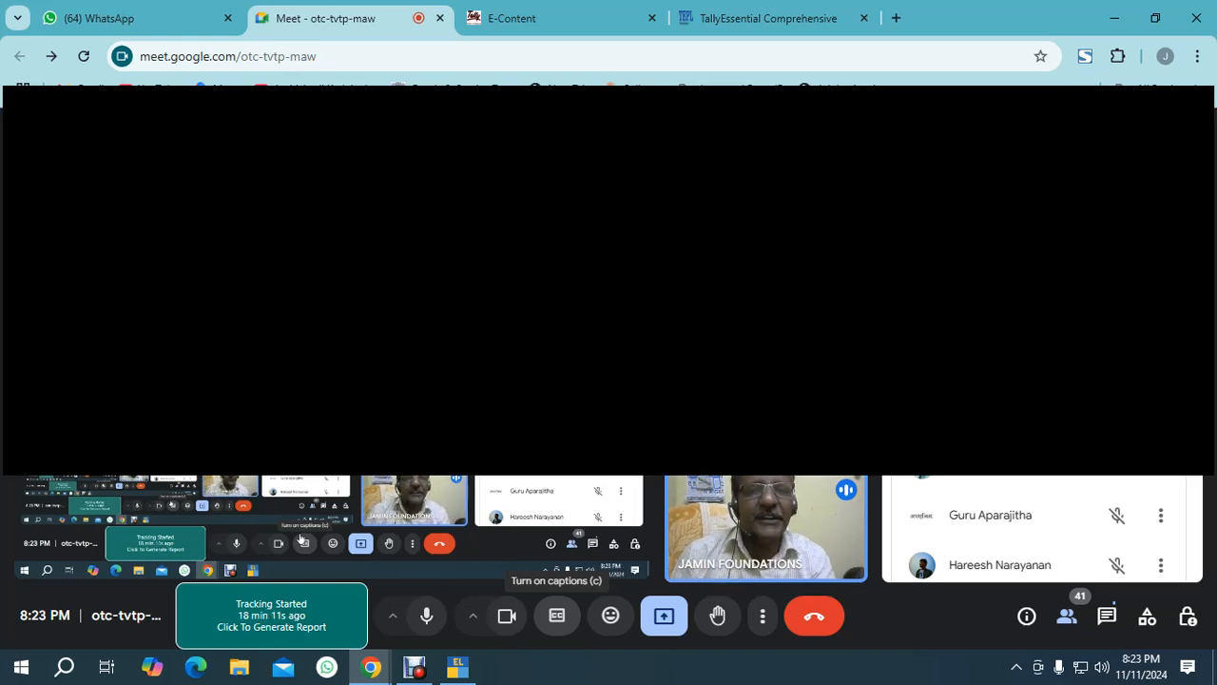
# Search Google for pnb cheque deposit challan in a new browser tab.
pyautogui.hotkey('ctrl', 't')
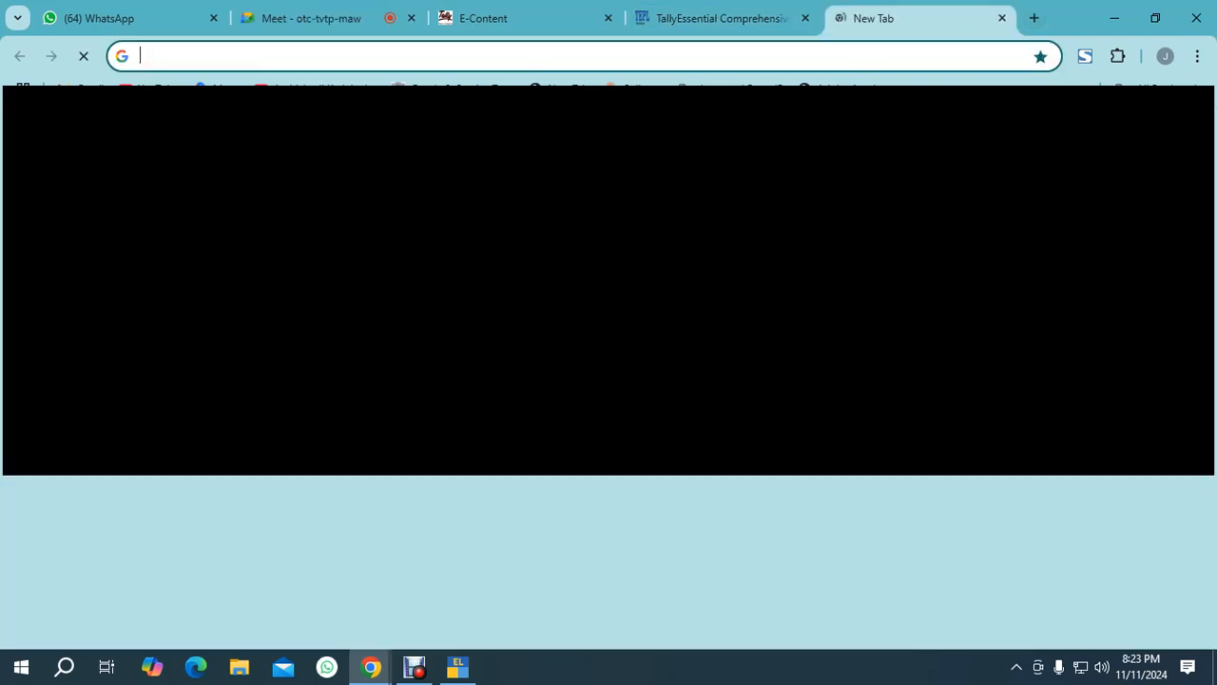
pyautogui.write('pn')
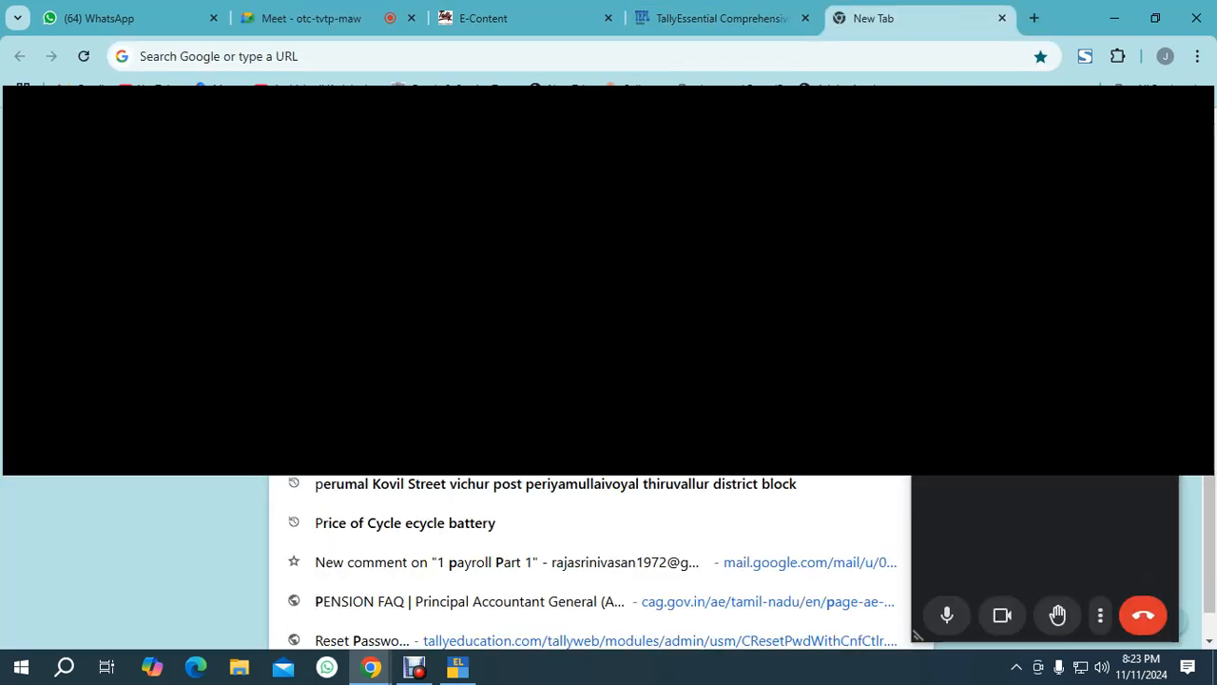
pyautogui.write('b c')
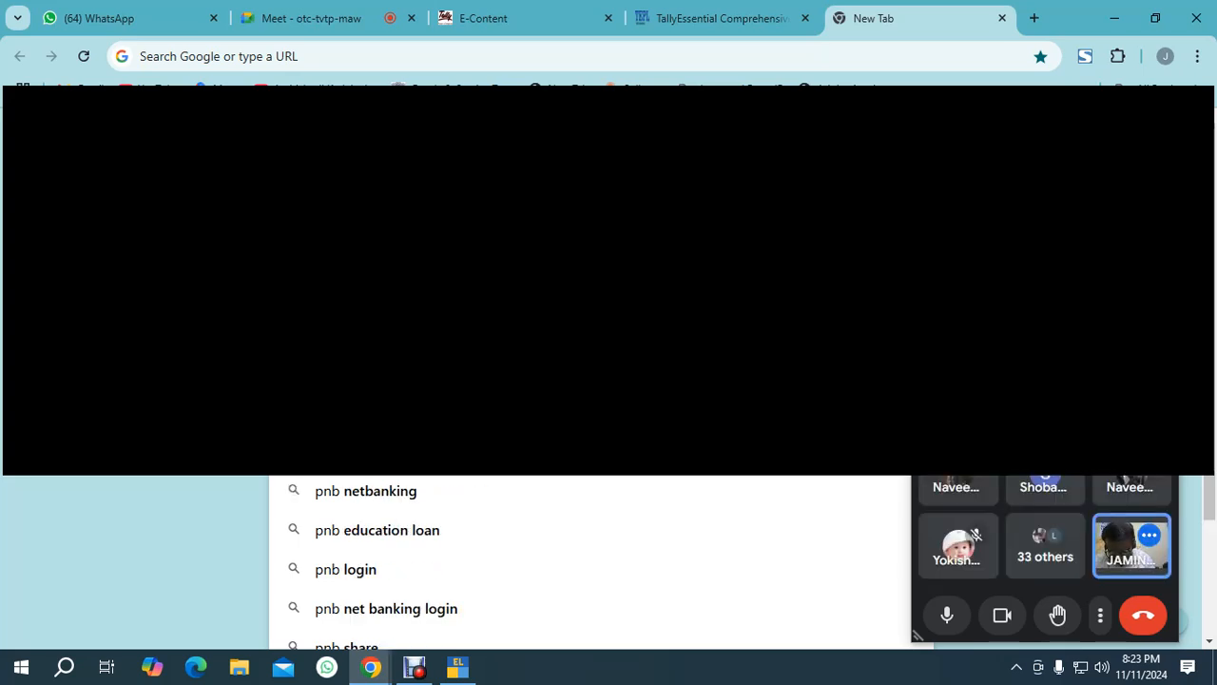
pyautogui.write('heque de')
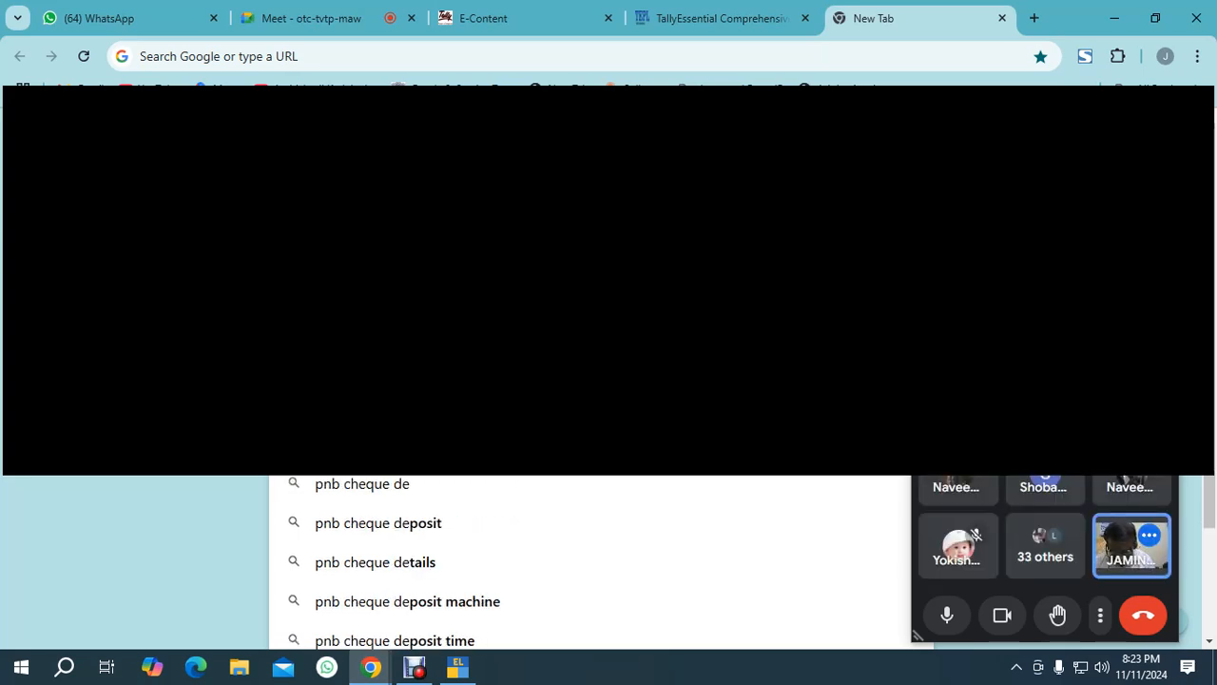
pyautogui.write('posit')
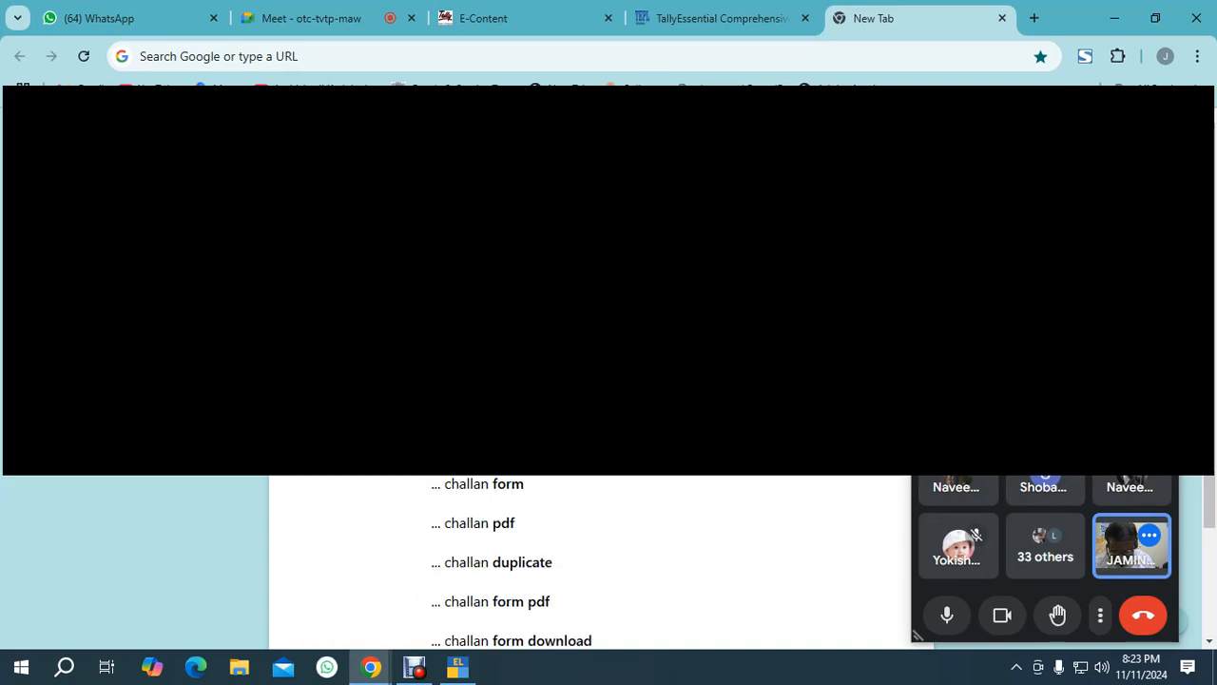
pyautogui.write(' challan')
pyautogui.press('Return')
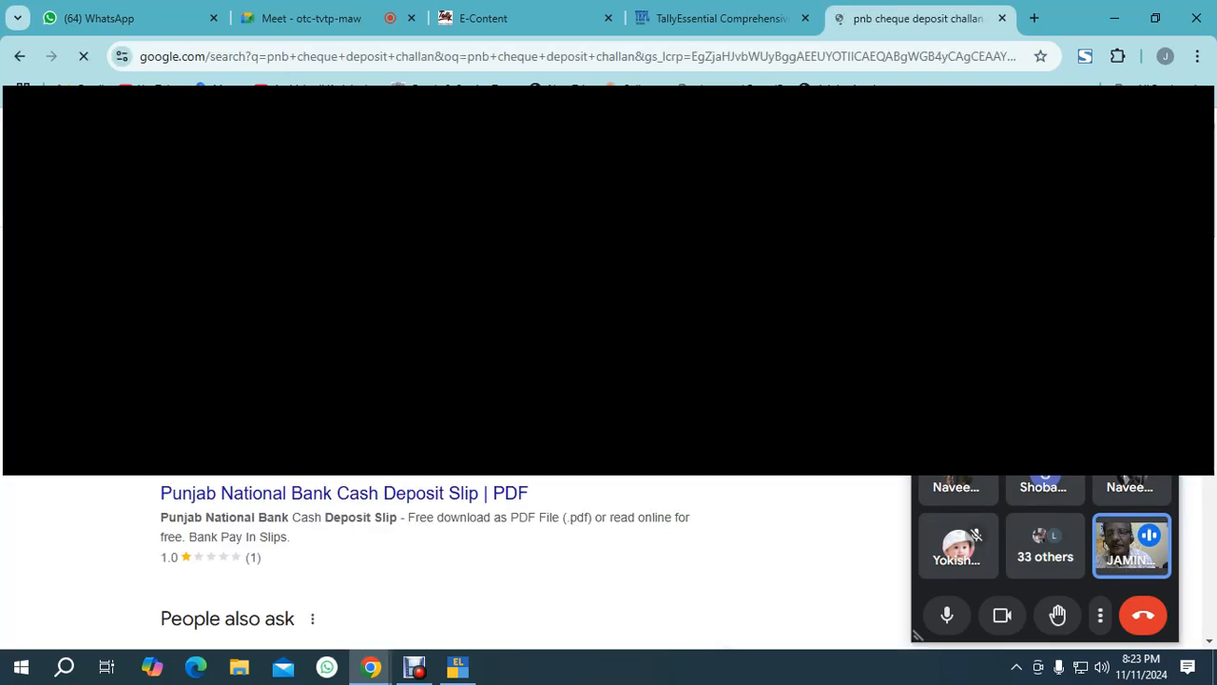
# Browse the image results and open a Punjab National Bank deposit form image preview.
pyautogui.click(238, 176)
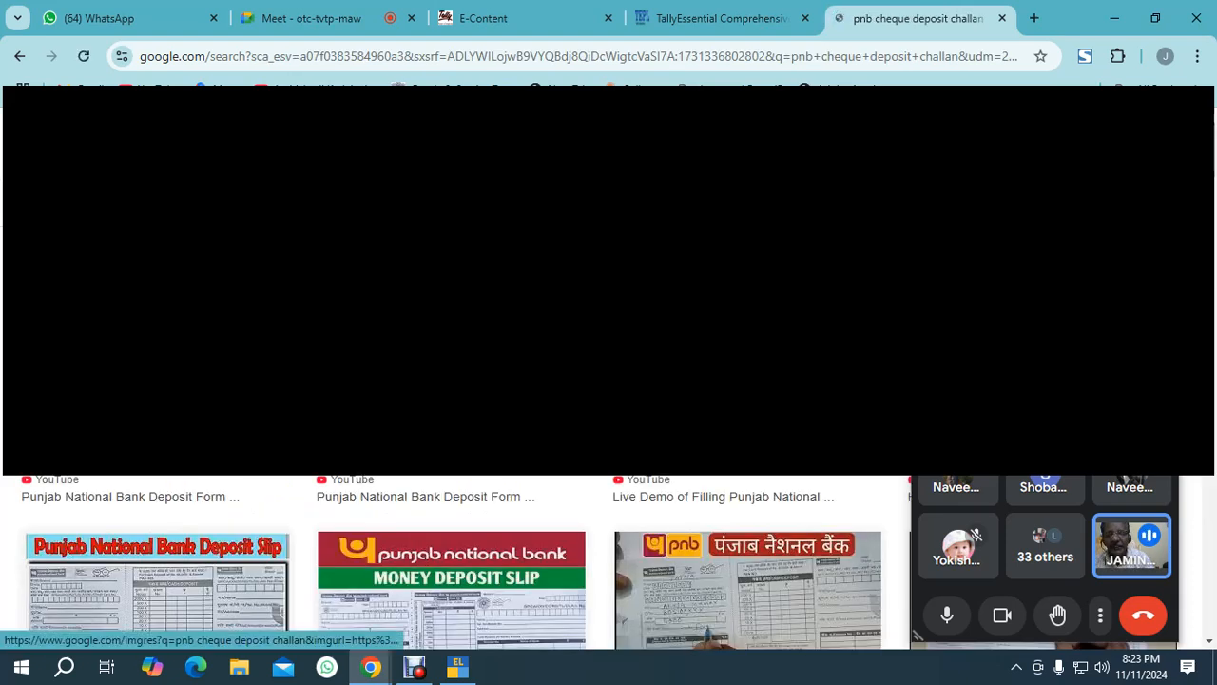
pyautogui.scroll(-2, 456, 561)
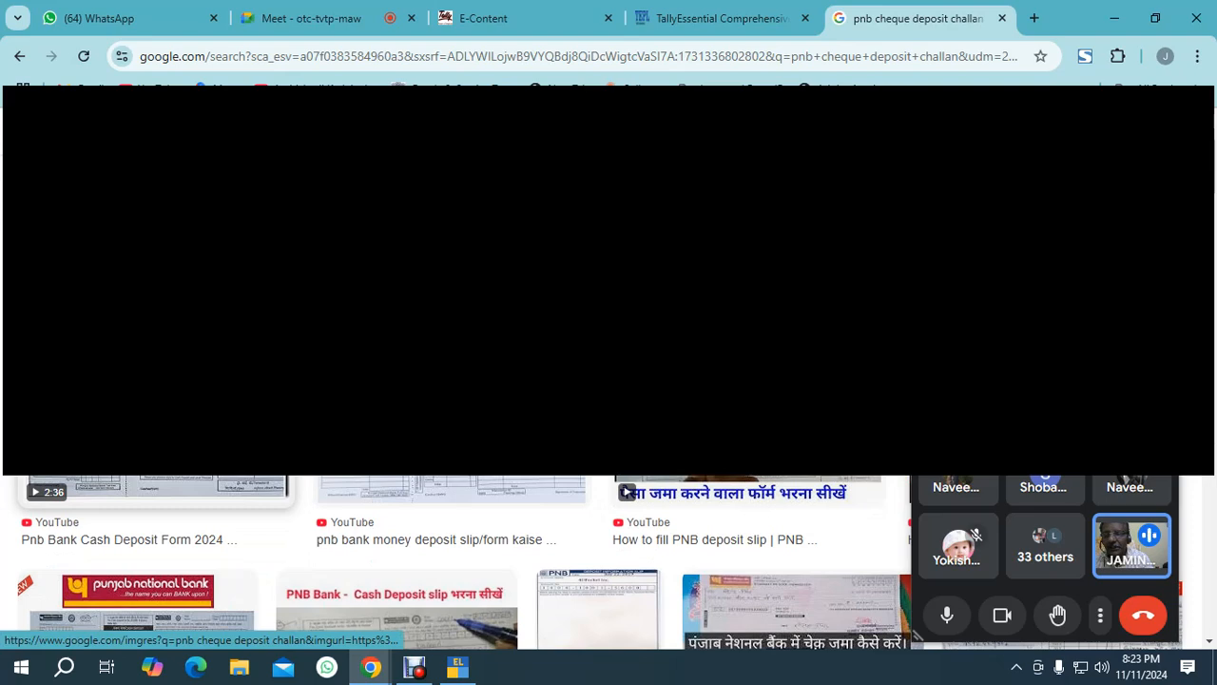
pyautogui.scroll(-2, 457, 561)
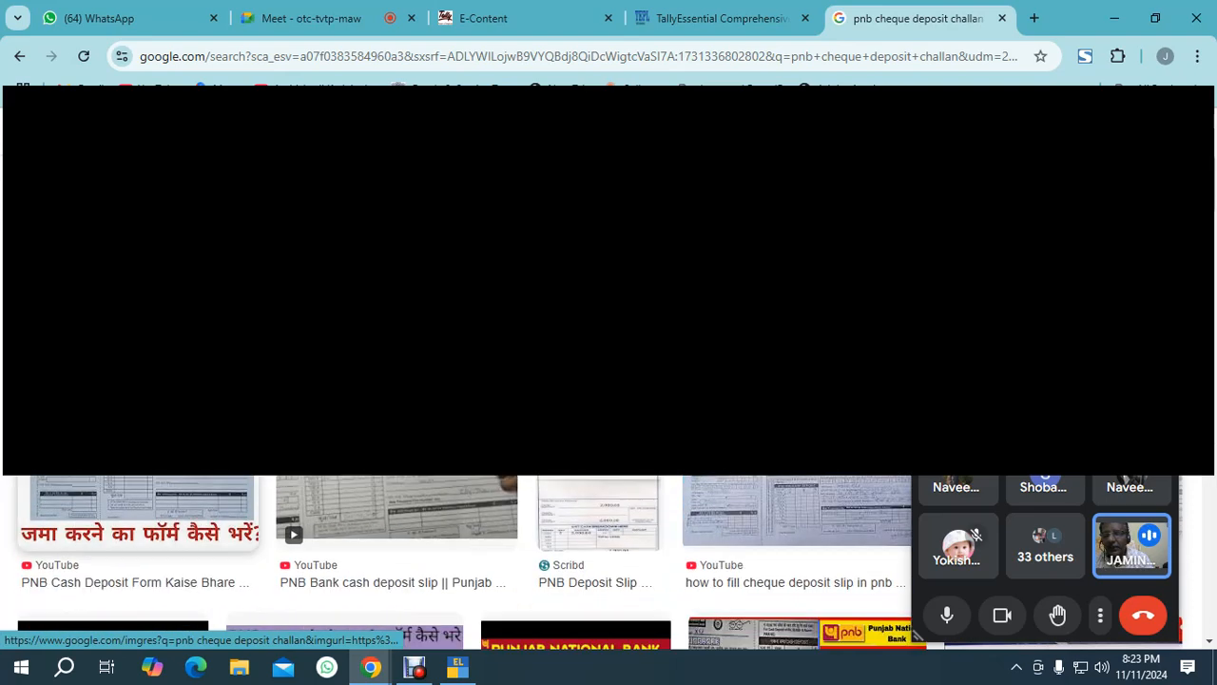
pyautogui.scroll(-3, 457, 561)
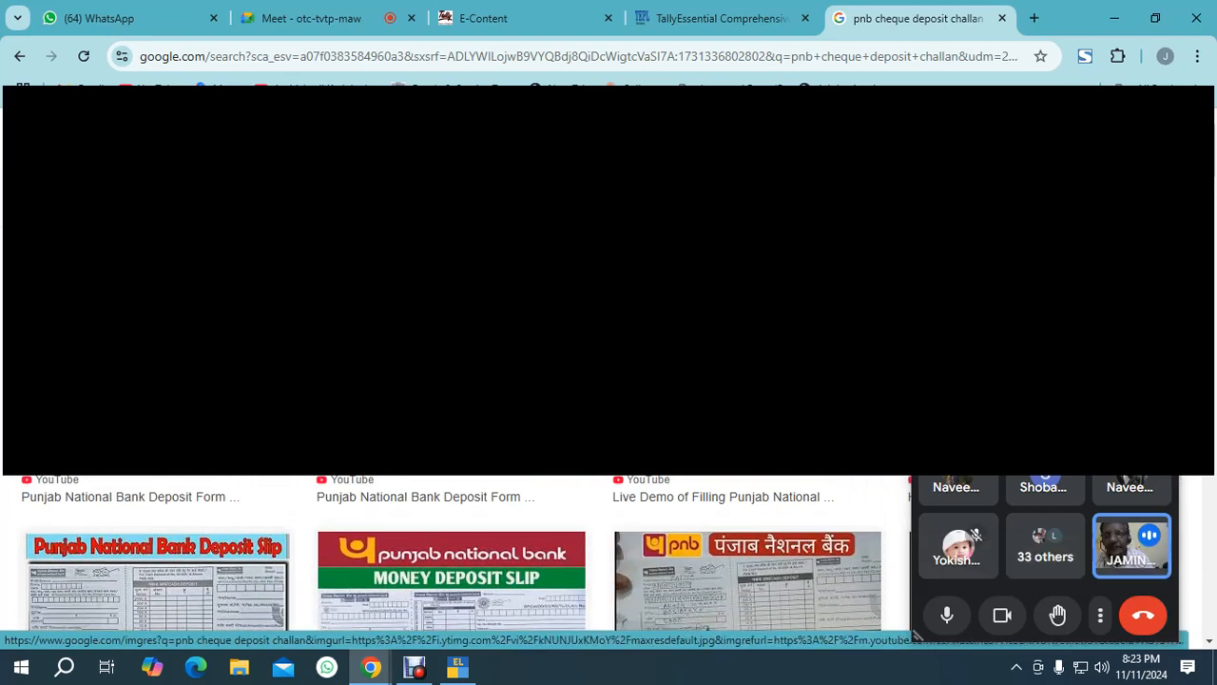
pyautogui.click(452, 457)
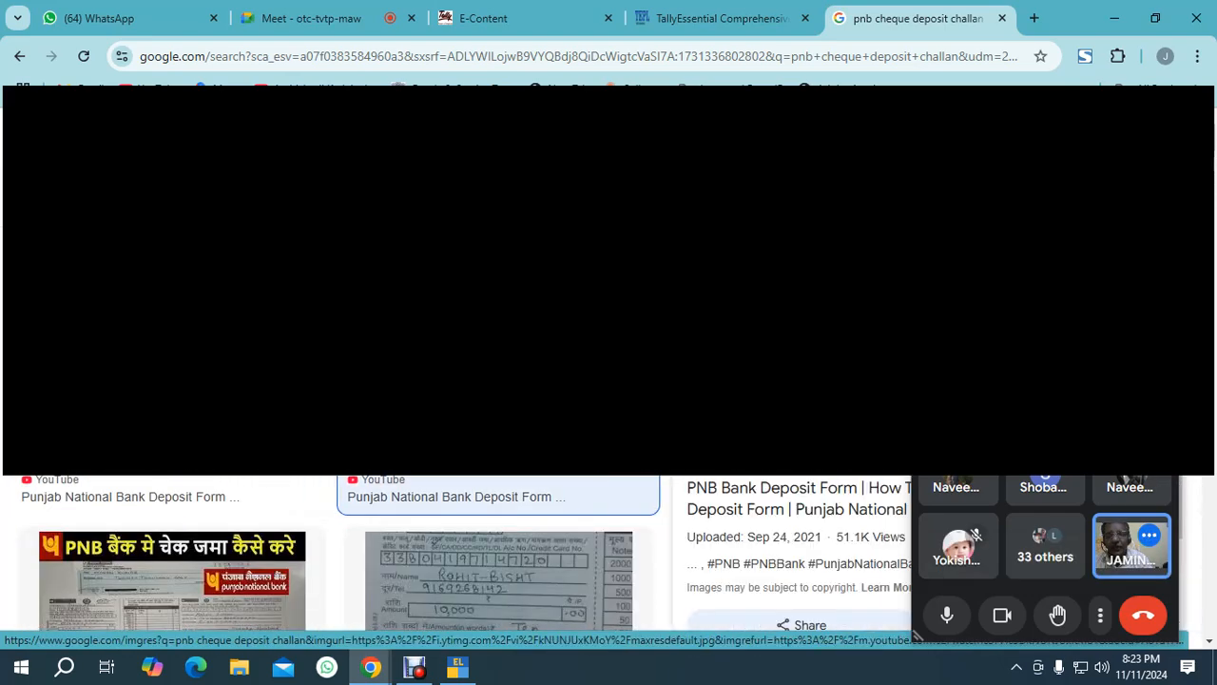
# Show the deposit slip image by switching between the meeting, course and search tabs.
pyautogui.click(314, 18)
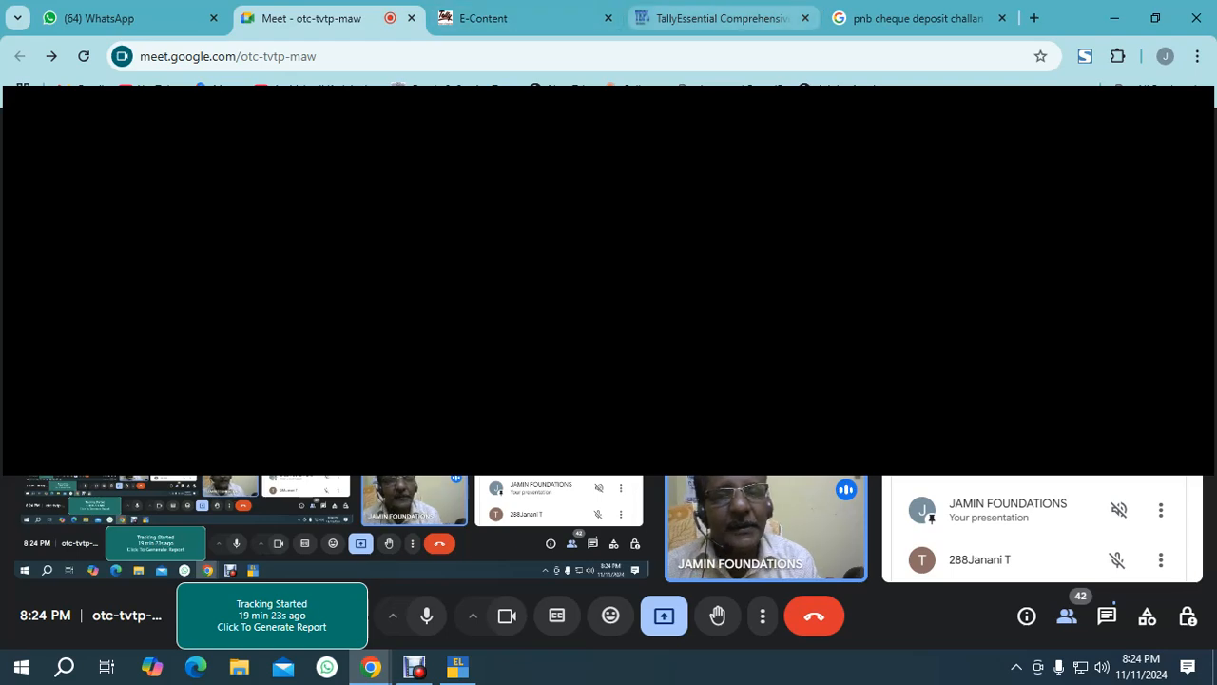
pyautogui.click(913, 18)
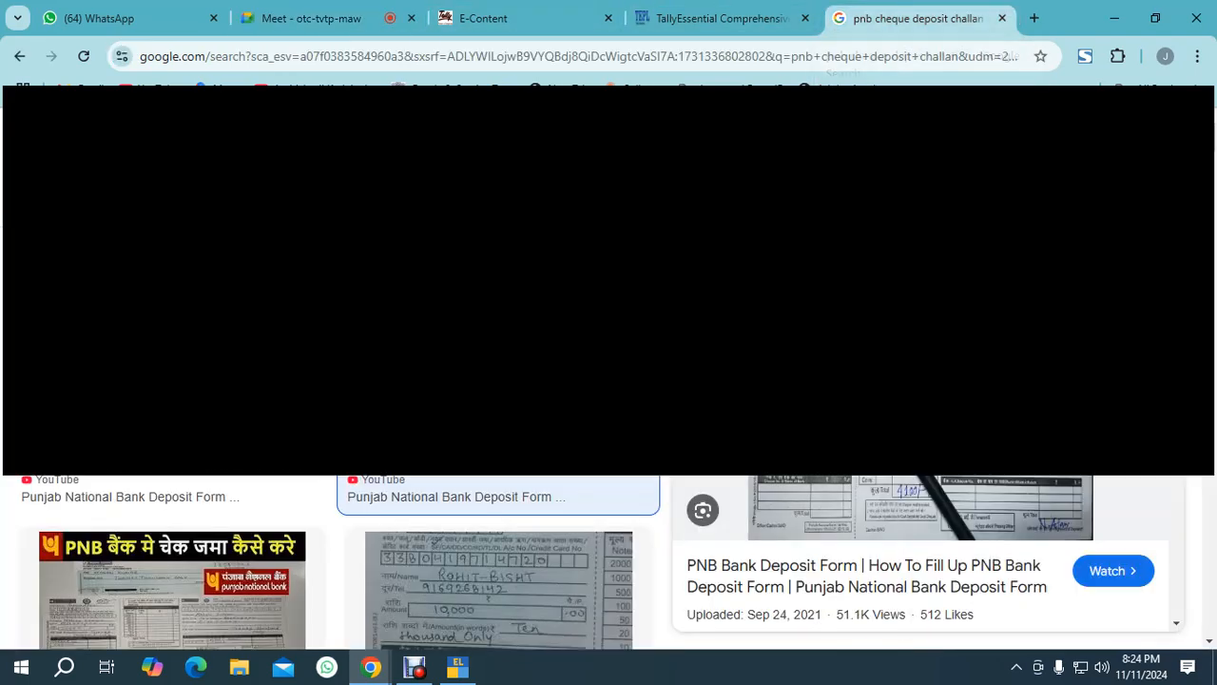
pyautogui.click(720, 18)
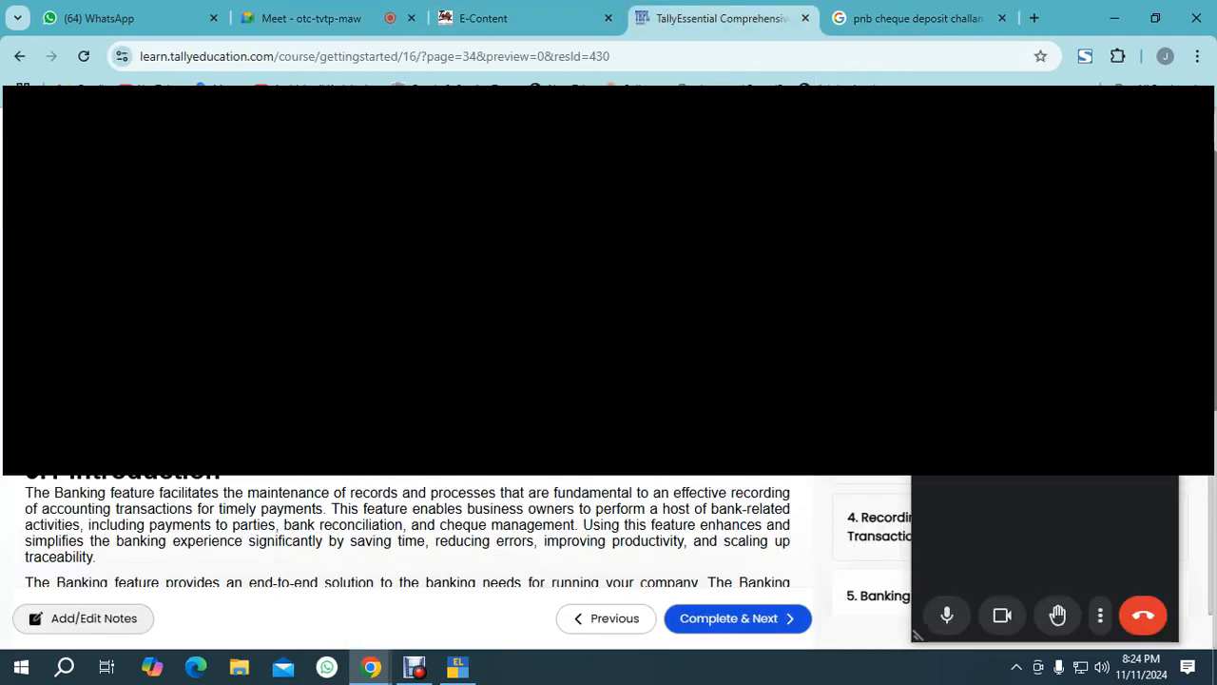
pyautogui.click(314, 18)
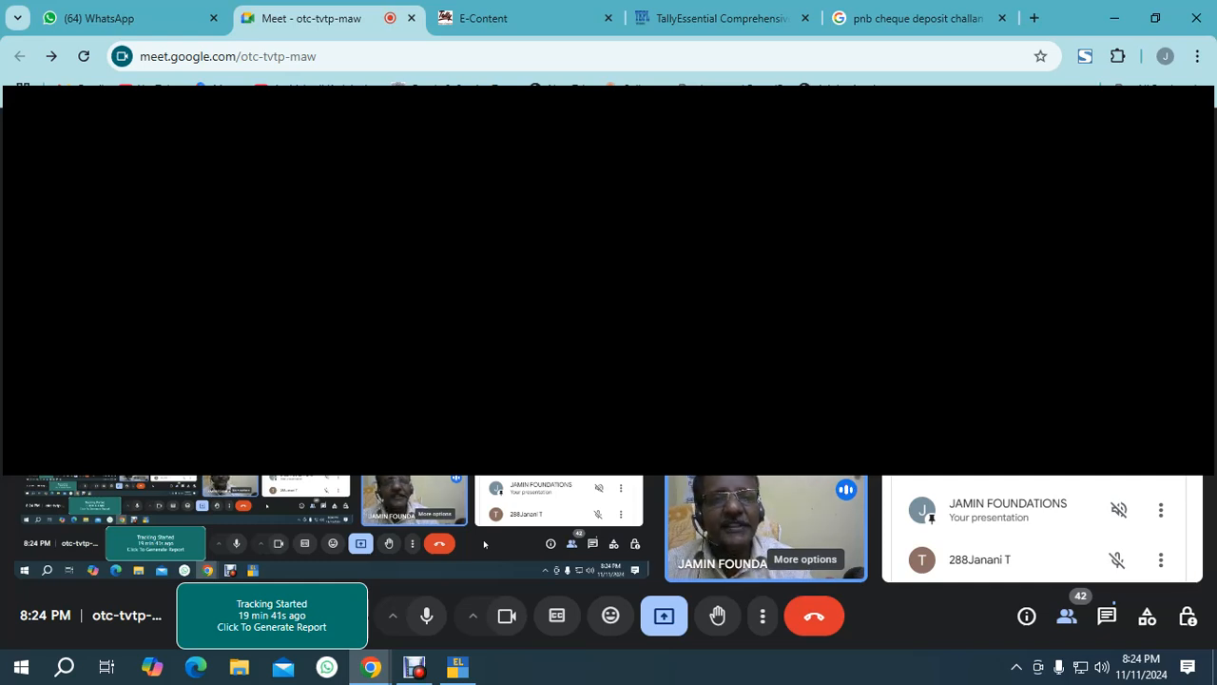
pyautogui.click(917, 19)
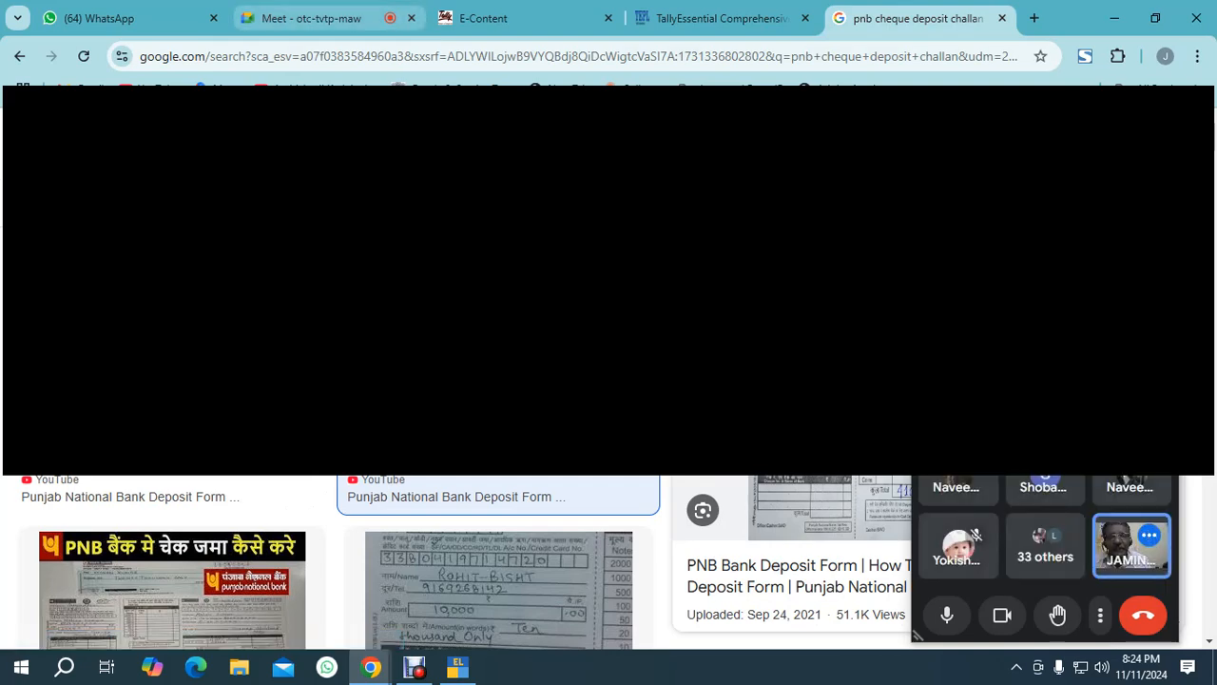
pyautogui.click(310, 18)
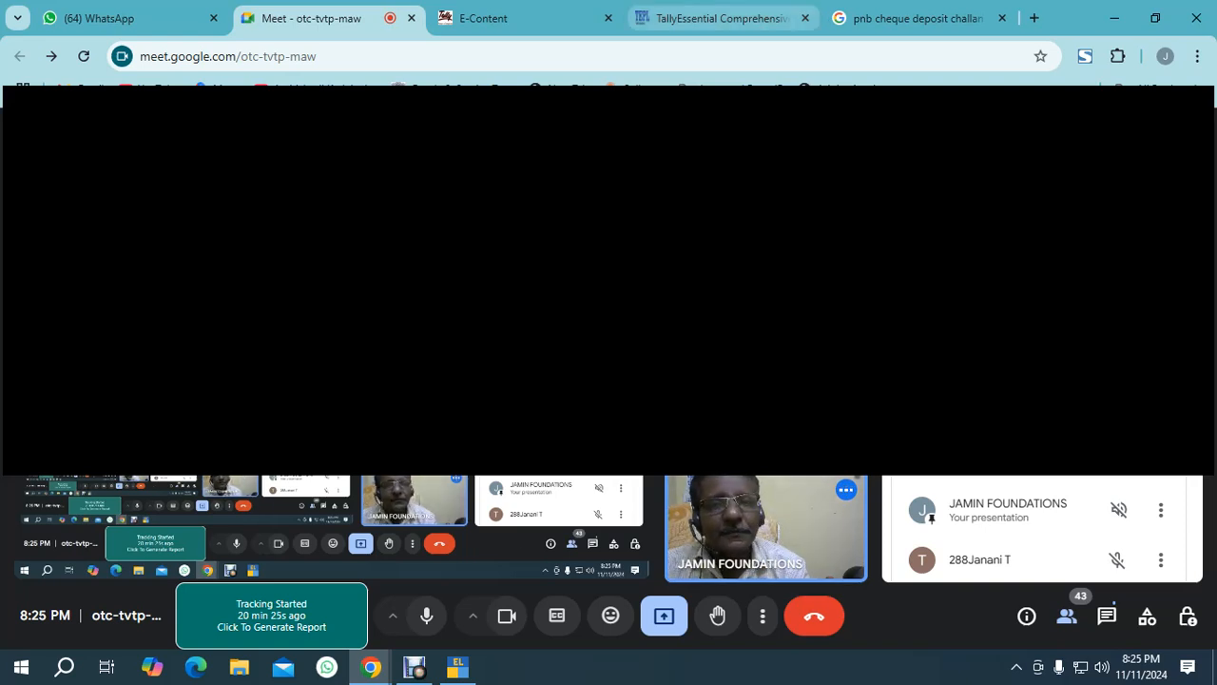
# Scroll the TallyEssential course page through the banking introduction and Banking Features chart.
pyautogui.click(713, 18)
pyautogui.scroll(-5, 409, 533)
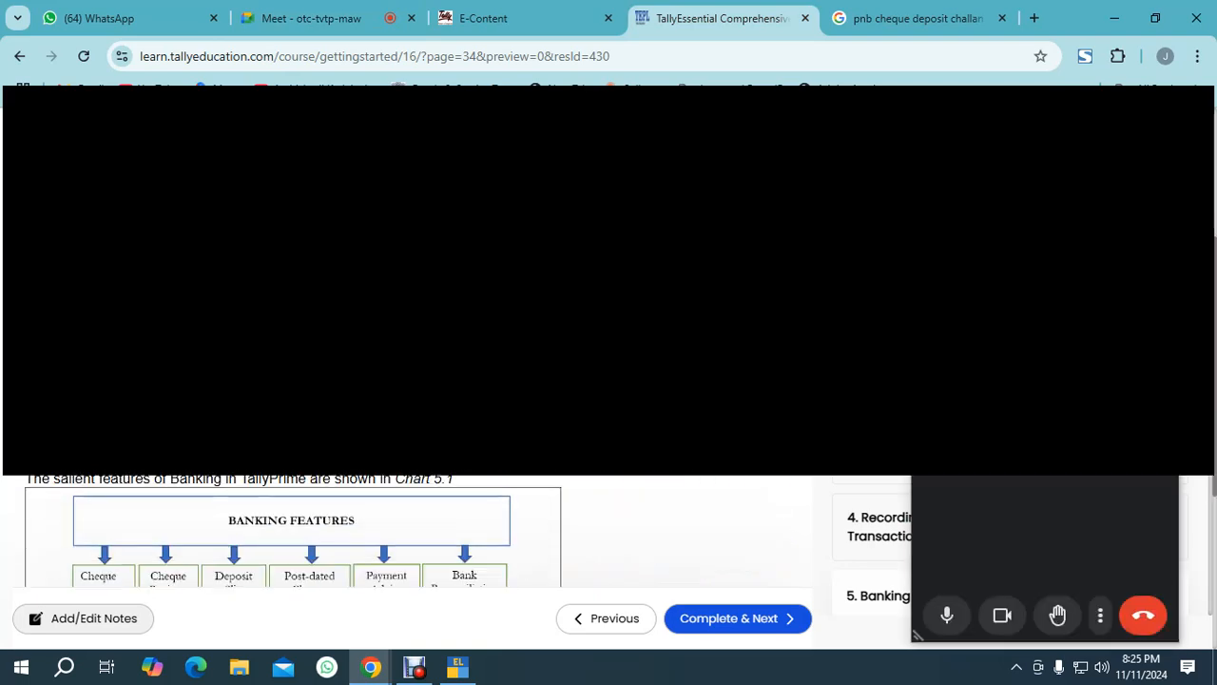
pyautogui.scroll(-2, 285, 533)
pyautogui.click(312, 18)
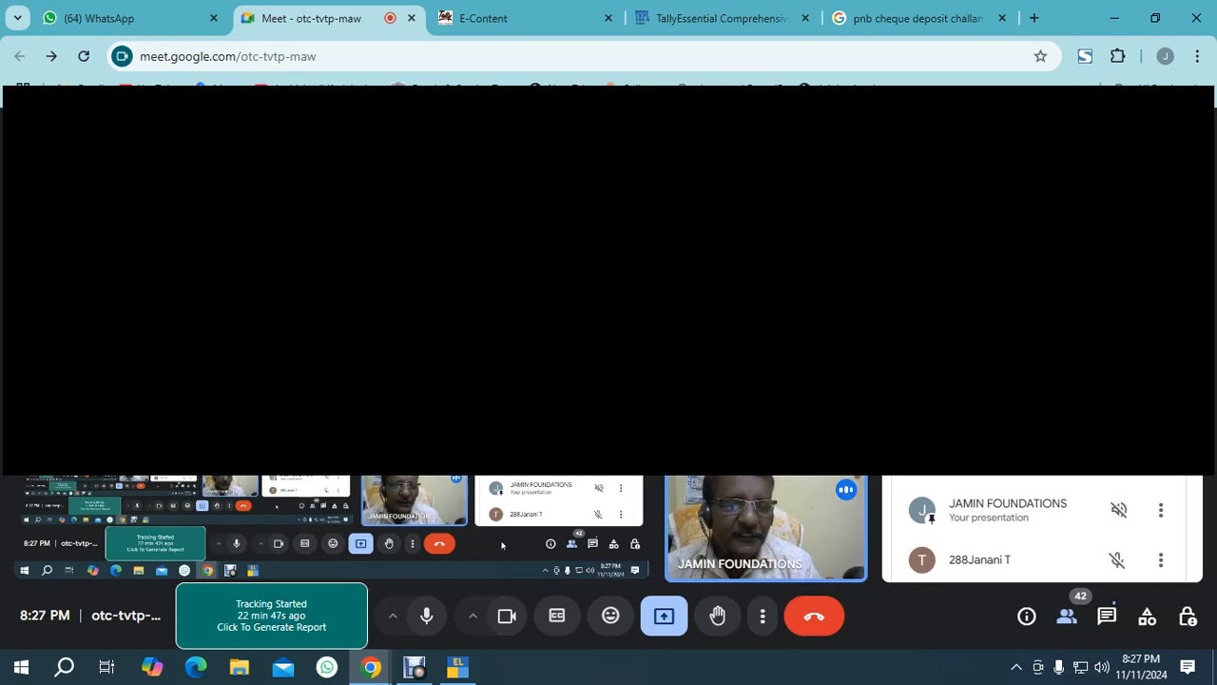
pyautogui.click(720, 18)
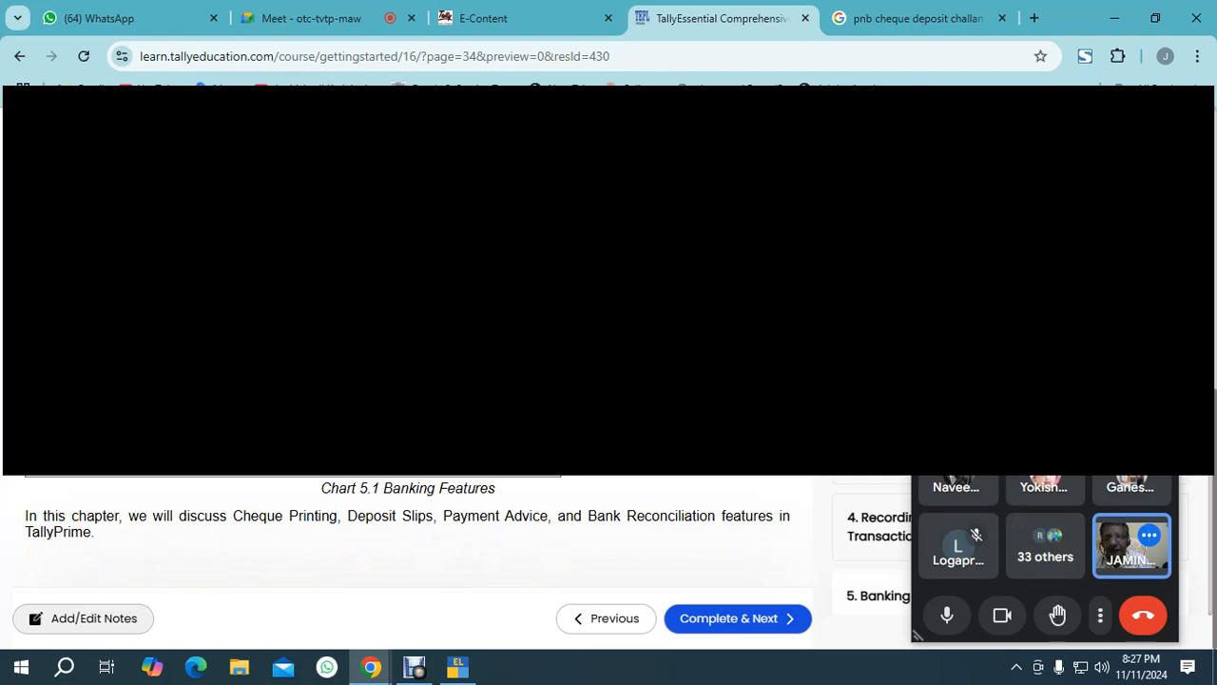
# Open TallyPrime, move the floating meeting window aside, and open the KOTAK MAHINDRA BANK ledger for alteration.
pyautogui.click(414, 667)
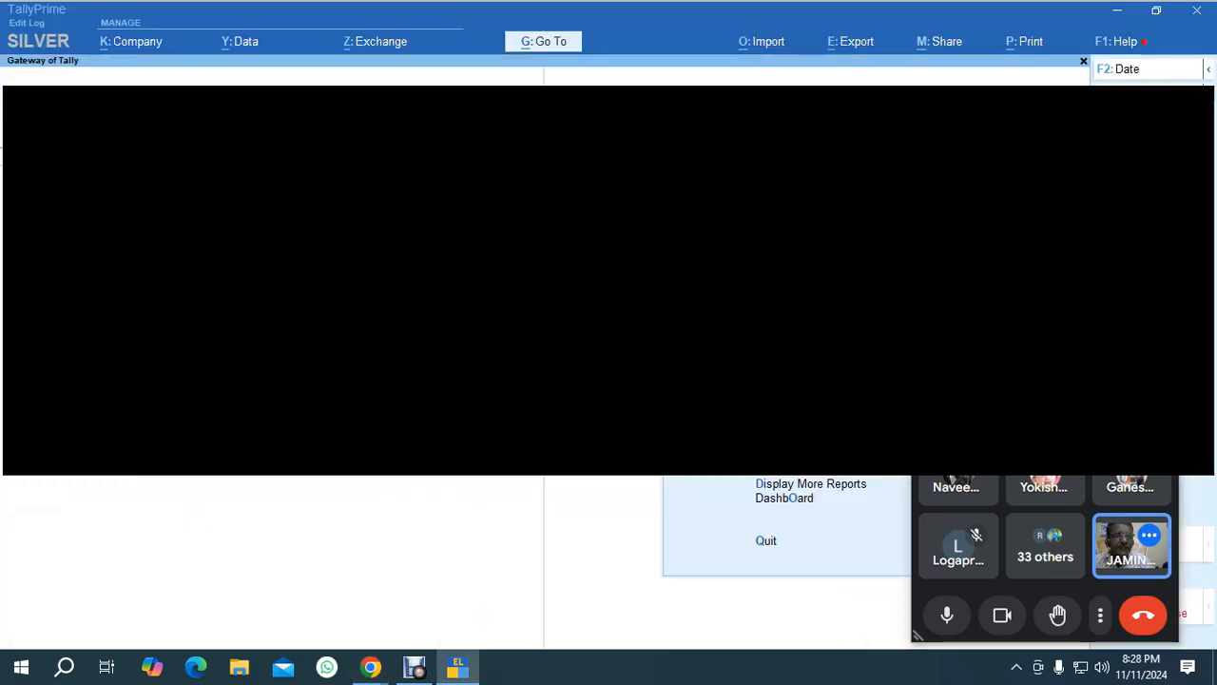
pyautogui.moveTo(1032, 236); pyautogui.dragTo(1149, 545)
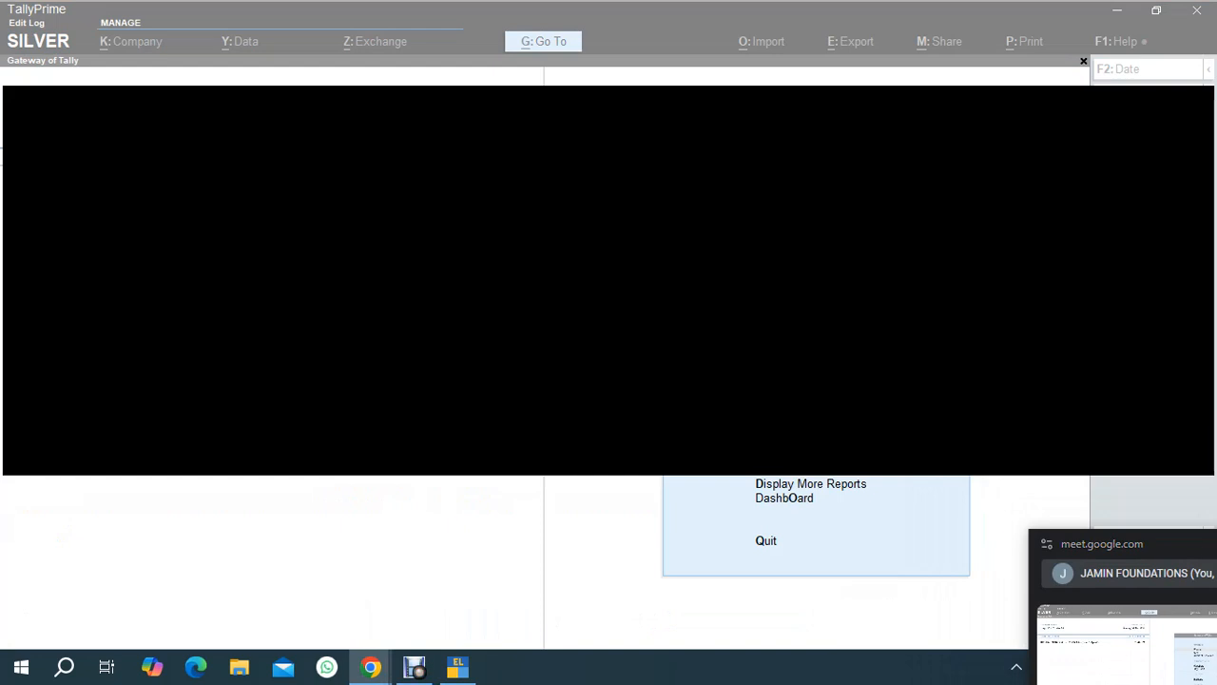
pyautogui.click(1008, 428)
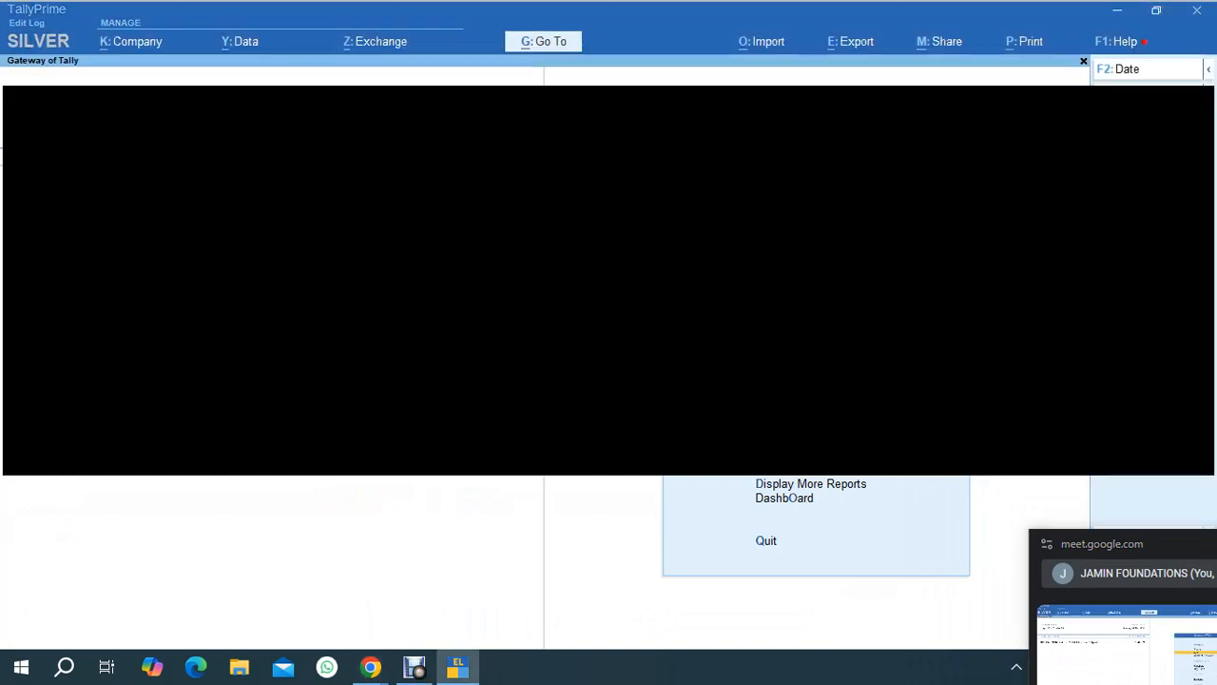
pyautogui.press('Return')
pyautogui.press('Down')
pyautogui.press('Down')
pyautogui.press('Up')
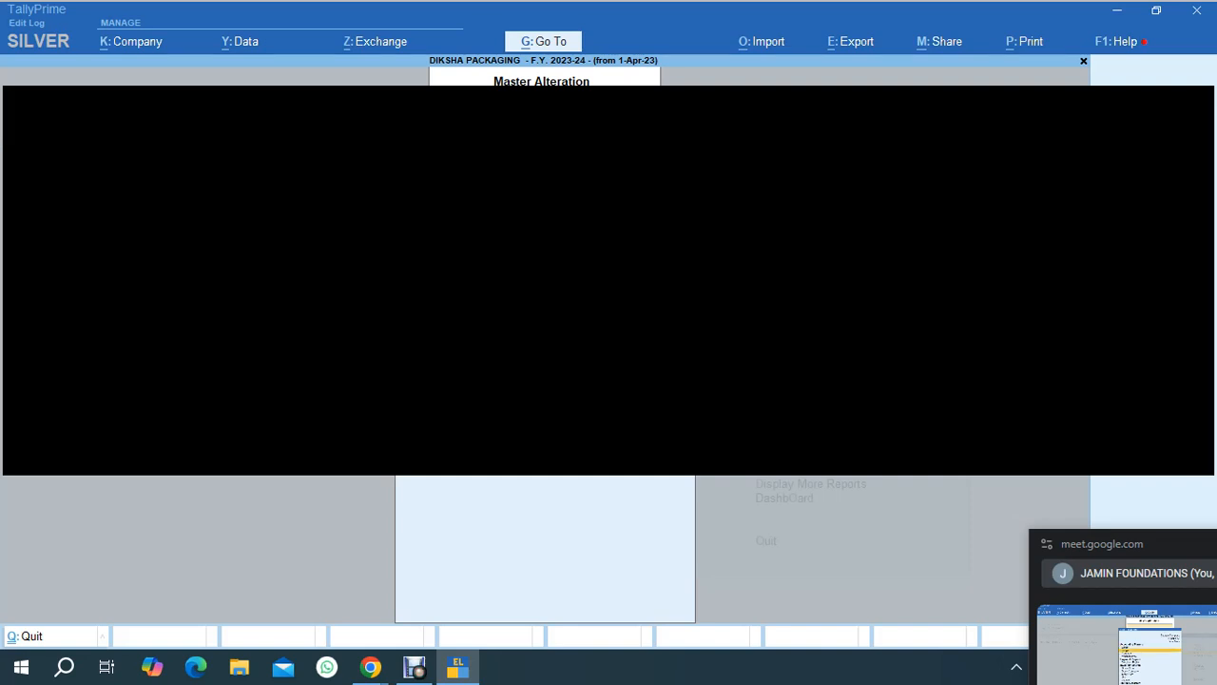
pyautogui.press('Return')
pyautogui.write('gst')
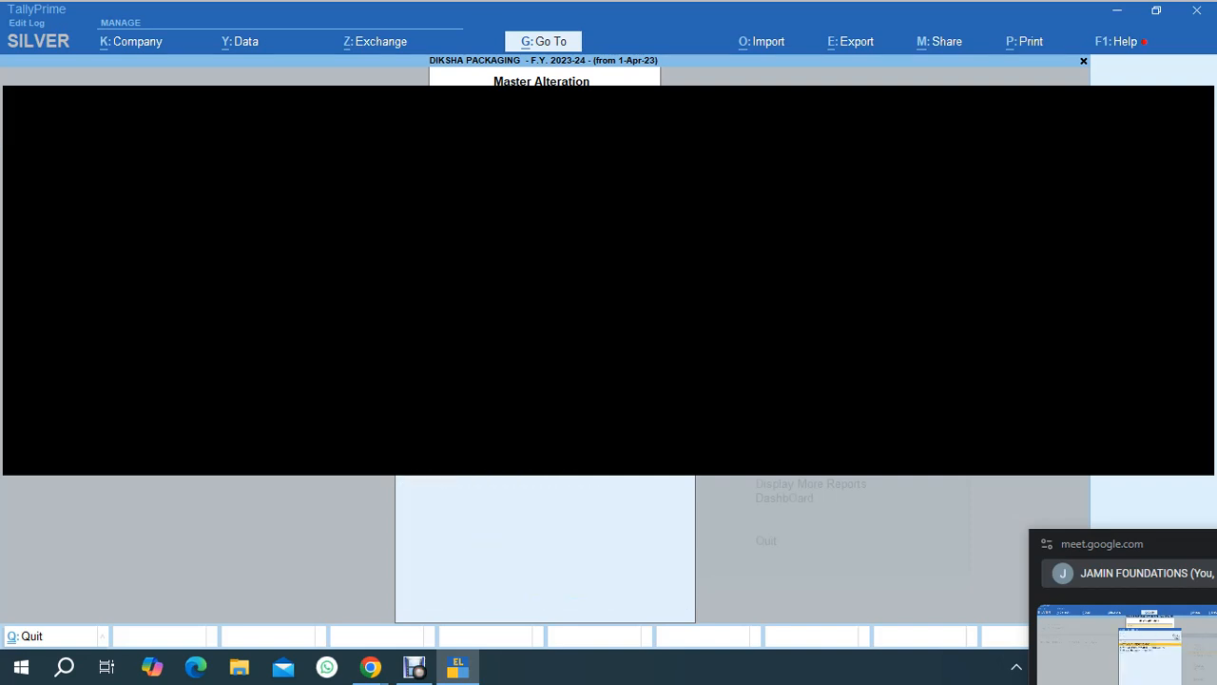
pyautogui.press('Return')
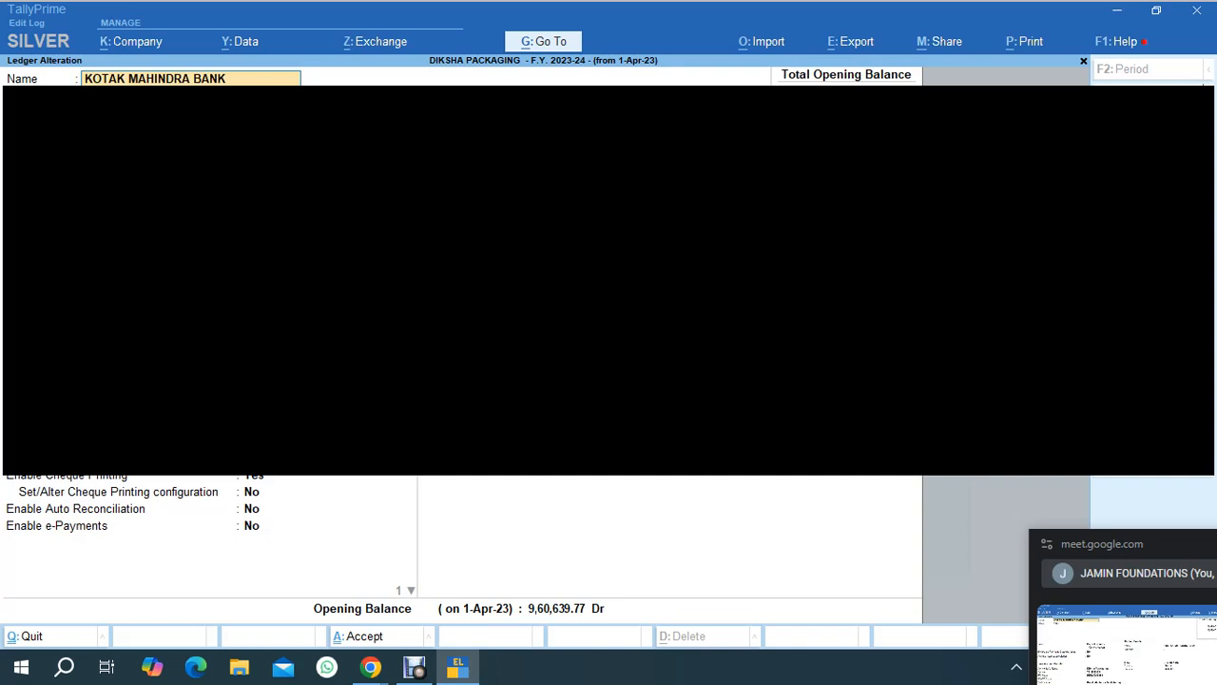
# Move through the bank ledger fields and set Set/Alter Cheque Printing configuration to Yes.
pyautogui.press('Return')
pyautogui.press('Return')
pyautogui.press('Return')
pyautogui.press('Return')
pyautogui.press('Return')
pyautogui.press('Return')
pyautogui.press('Return')
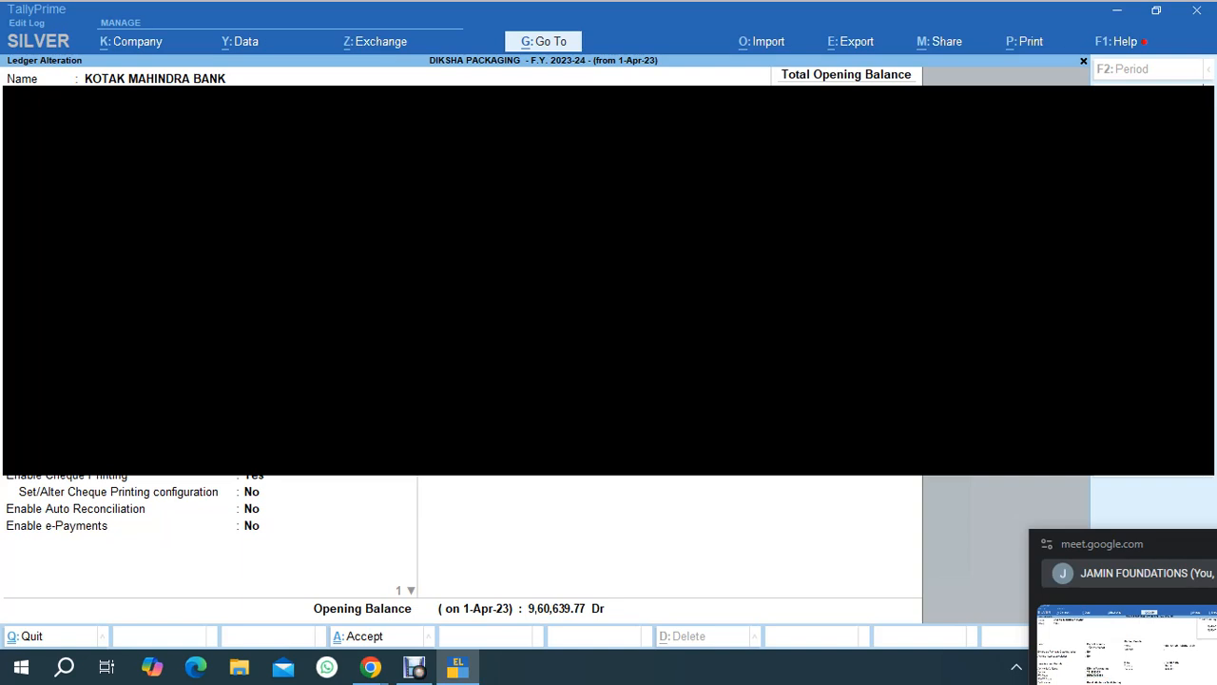
pyautogui.press('Return')
pyautogui.press('Return')
pyautogui.write('y')
pyautogui.press('Return')
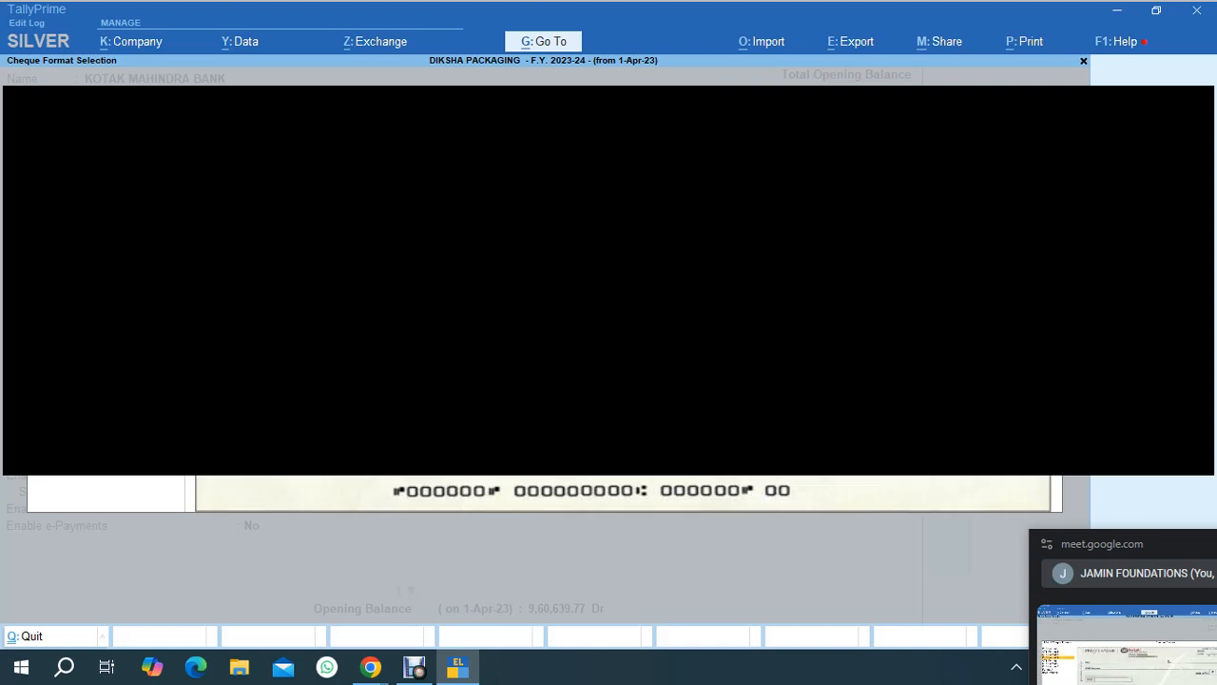
# Select the cheque format, preview the sample cheque printing with zoom, and close the preview.
pyautogui.press('Return')
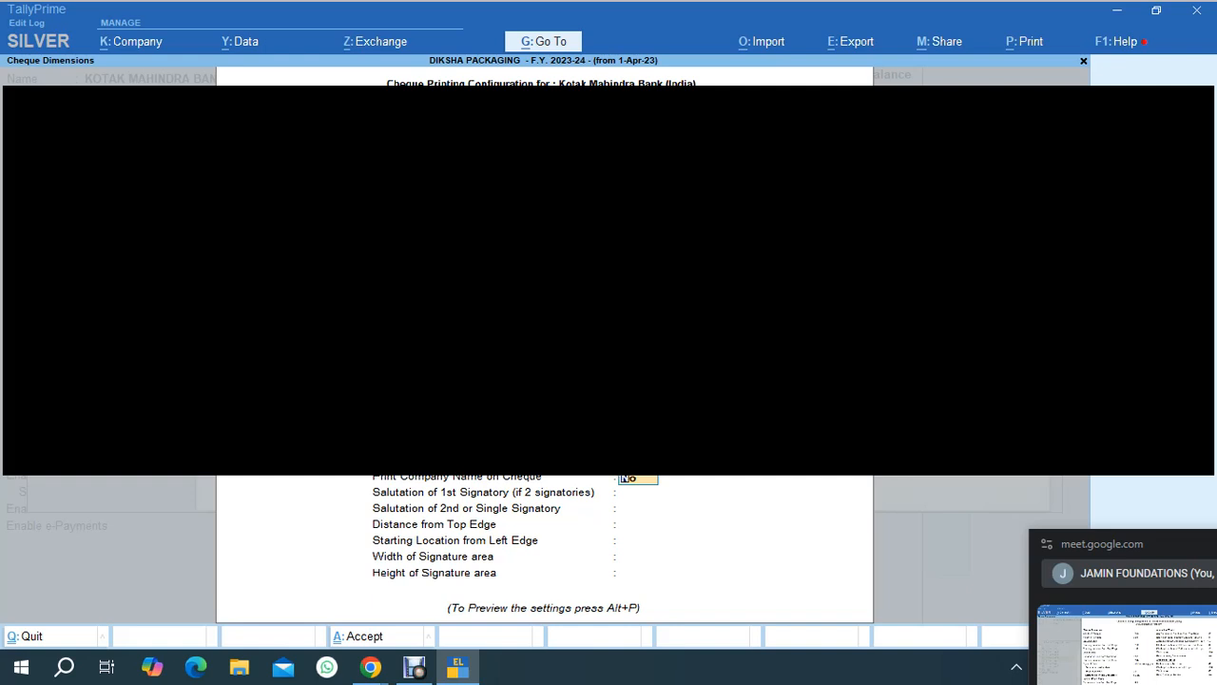
pyautogui.press('Return')
pyautogui.press('Return')
pyautogui.hotkey('alt', 'p')
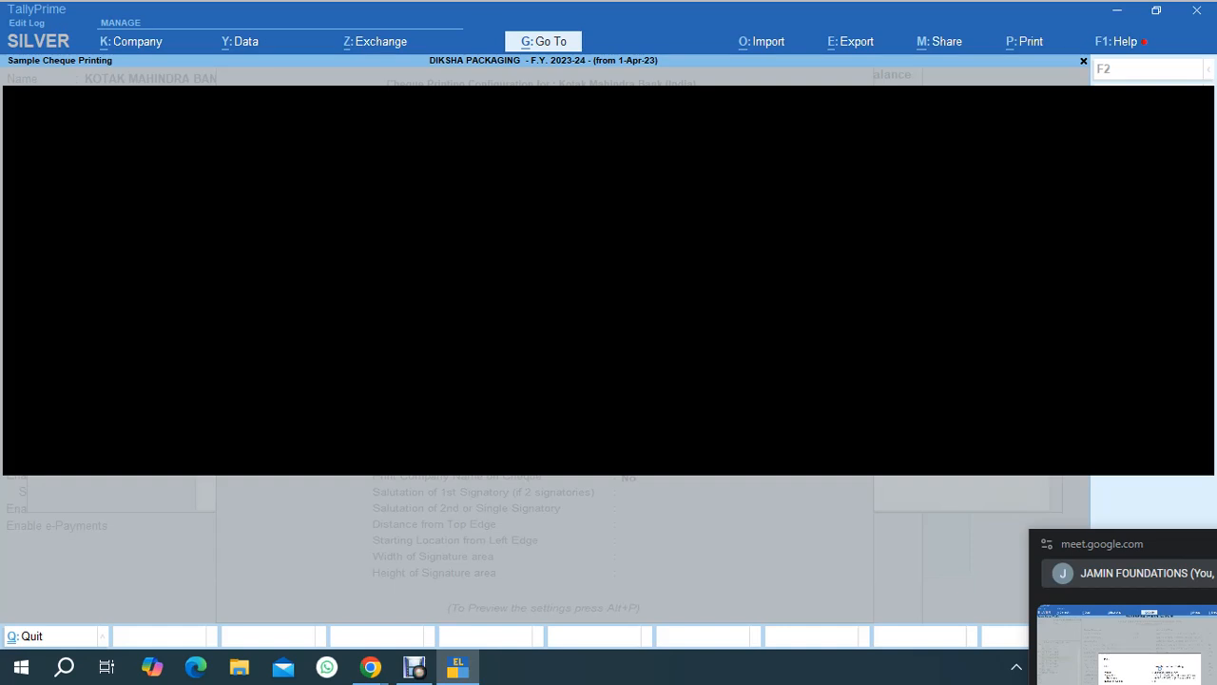
pyautogui.press('Return')
pyautogui.hotkey('alt', 'z')
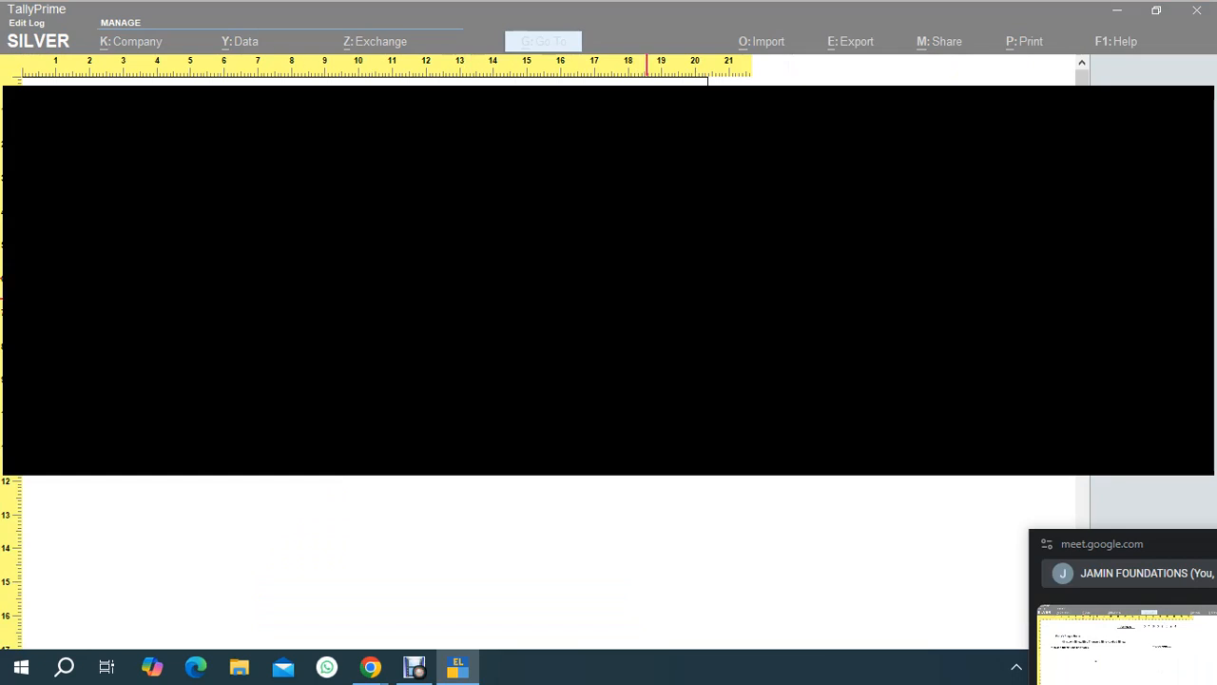
pyautogui.hotkey('alt', 'z')
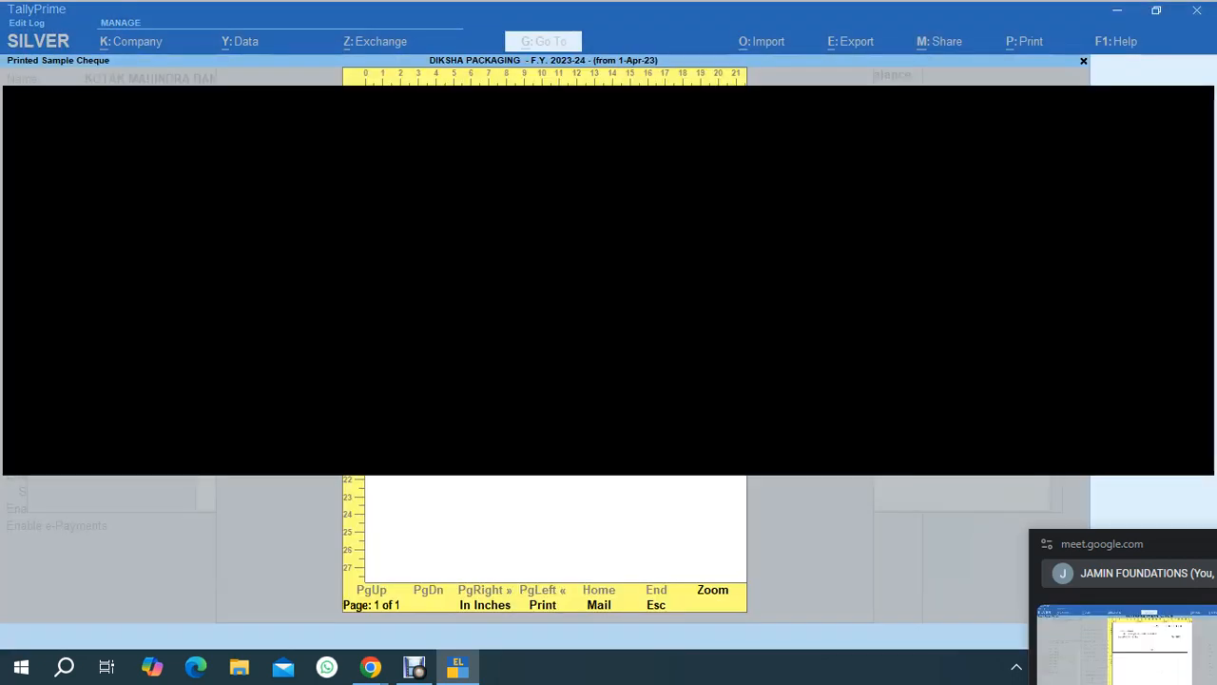
pyautogui.press('Escape')
pyautogui.press('Escape')
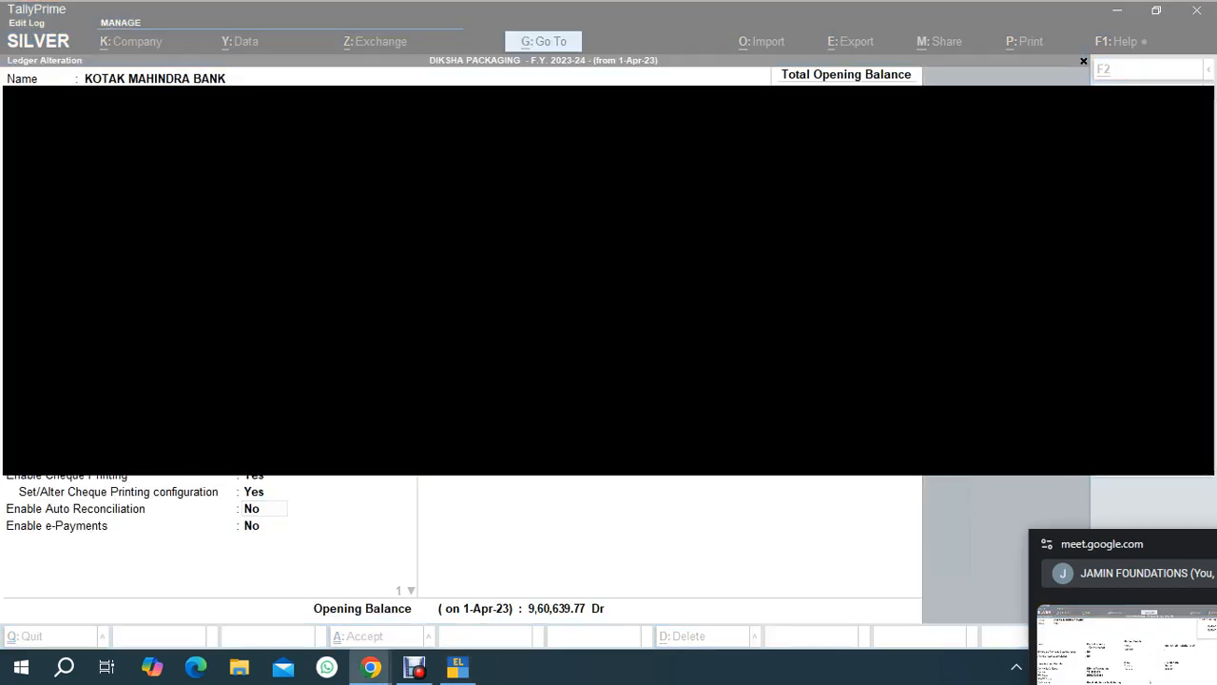
# Move through the remaining ledger fields and accept the KOTAK MAHINDRA BANK ledger alteration.
pyautogui.hotkey('alt', 'Tab')
pyautogui.press('Return')
pyautogui.press('Return')
pyautogui.press('Return')
pyautogui.press('Return')
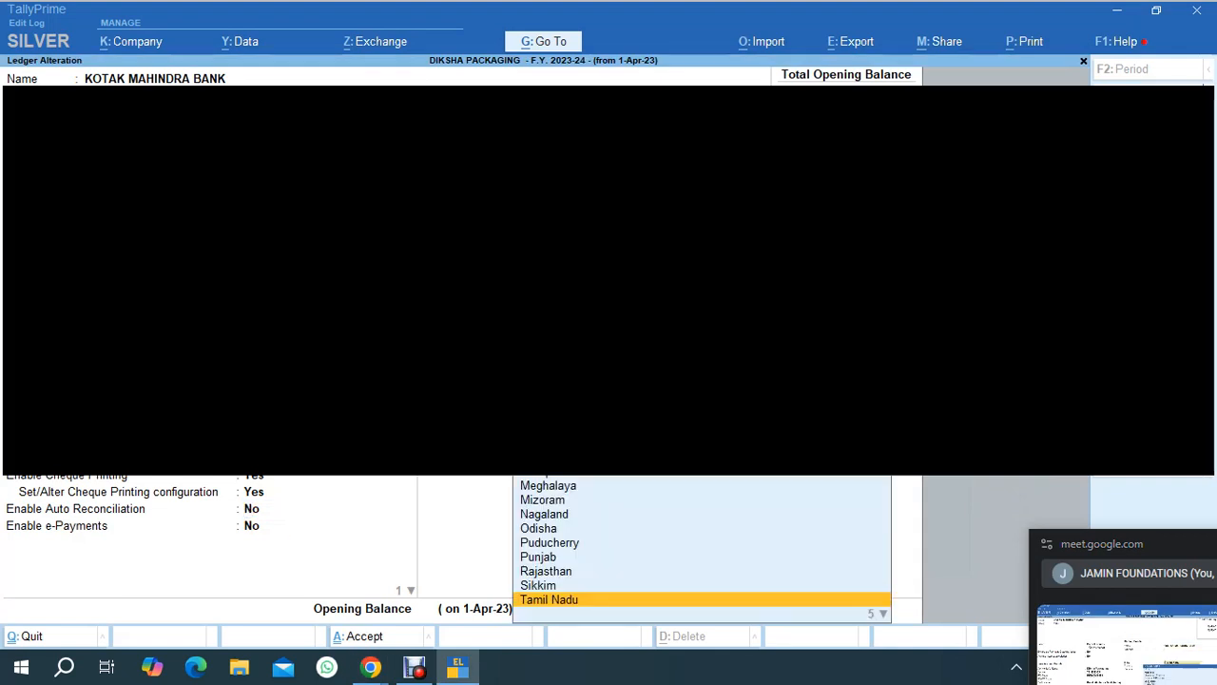
pyautogui.press('Return')
pyautogui.press('Return')
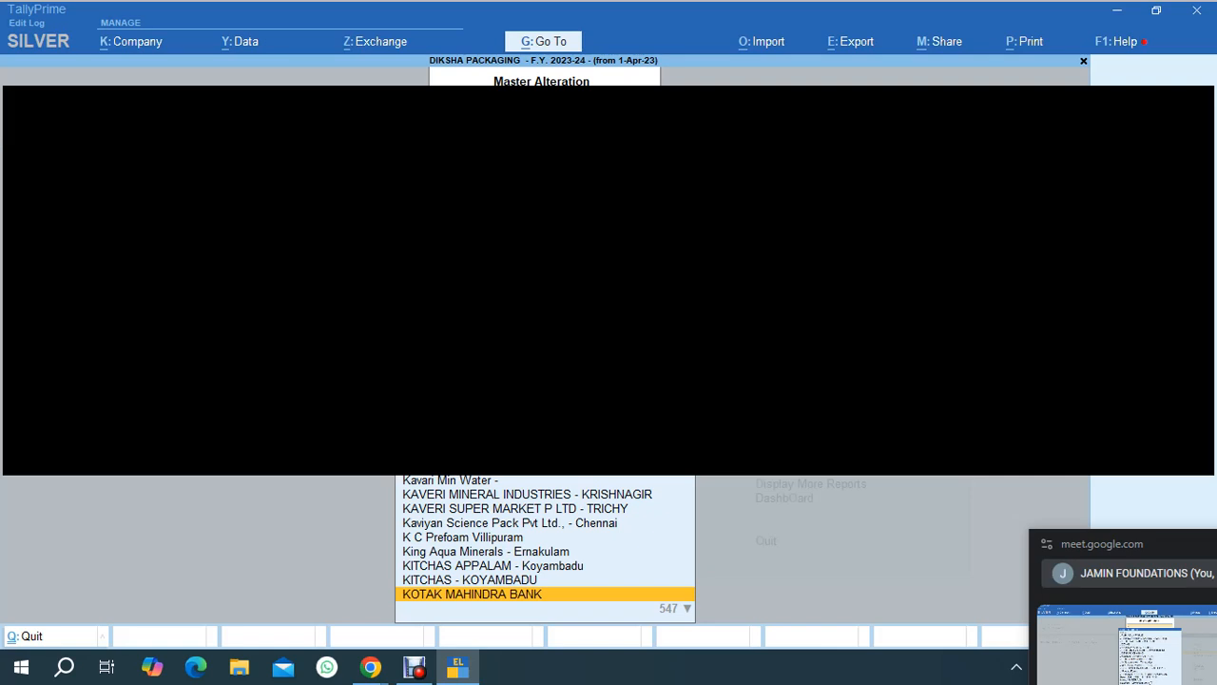
# Reopen the KOTAK MAHINDRA BANK ledger for alteration from the master alteration list.
pyautogui.hotkey('alt', 'Tab')
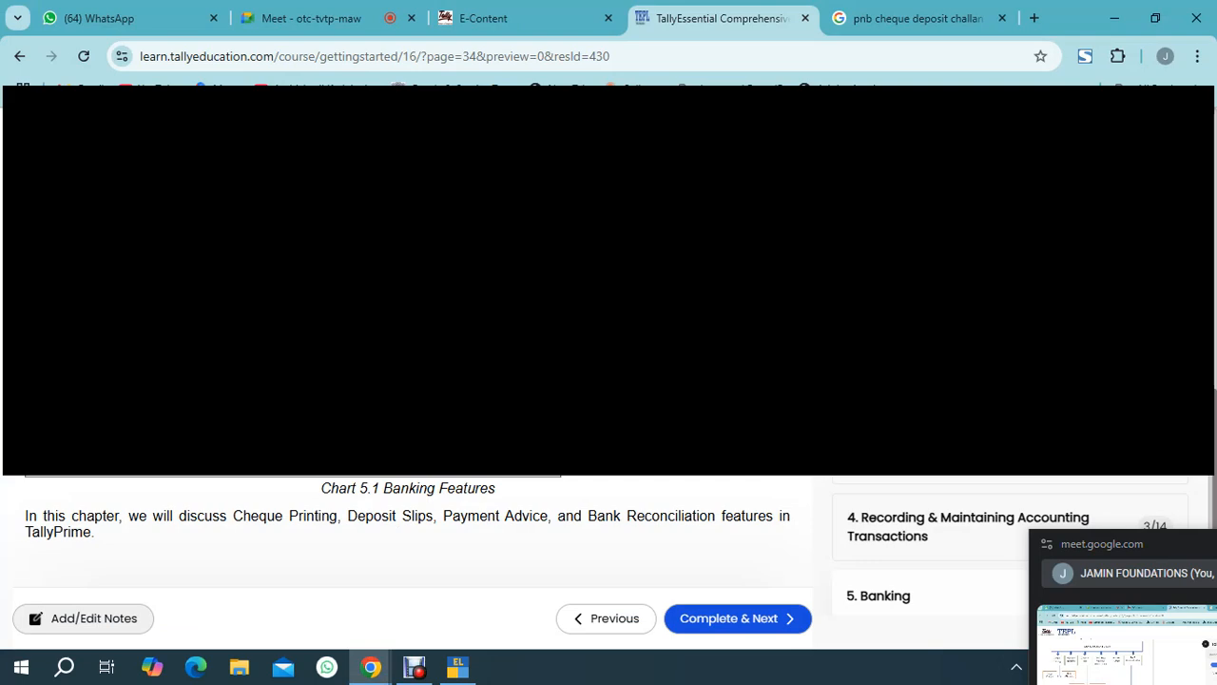
pyautogui.click(457, 666)
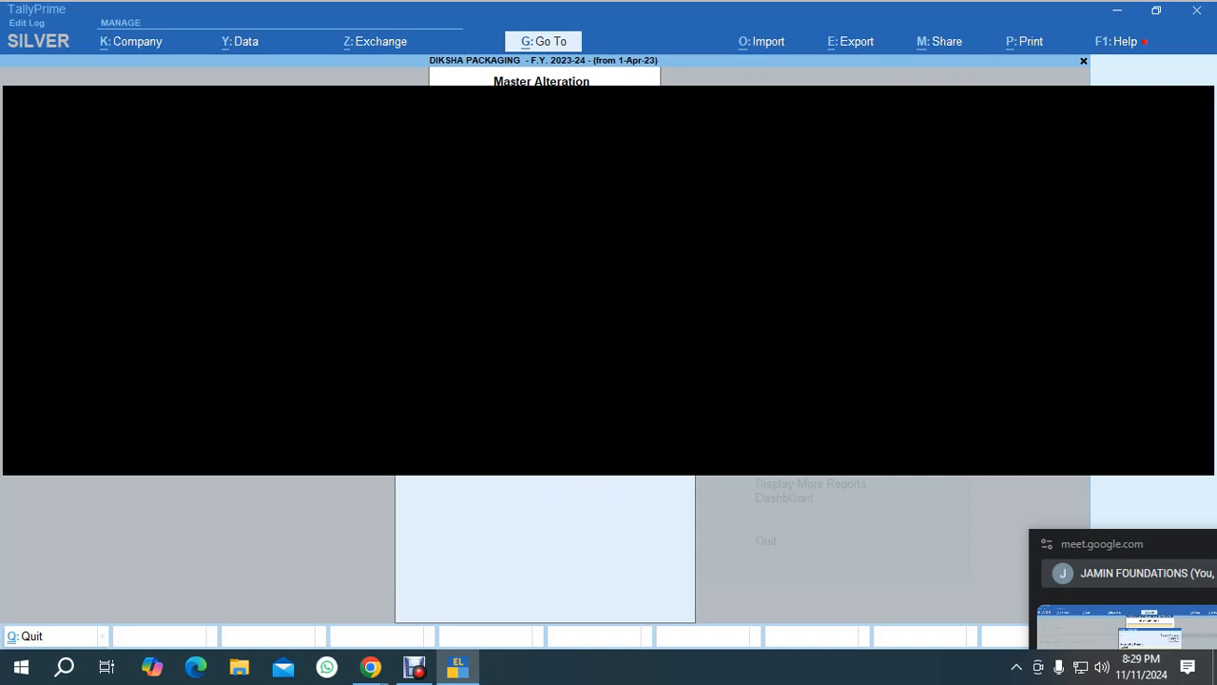
pyautogui.press('Escape')
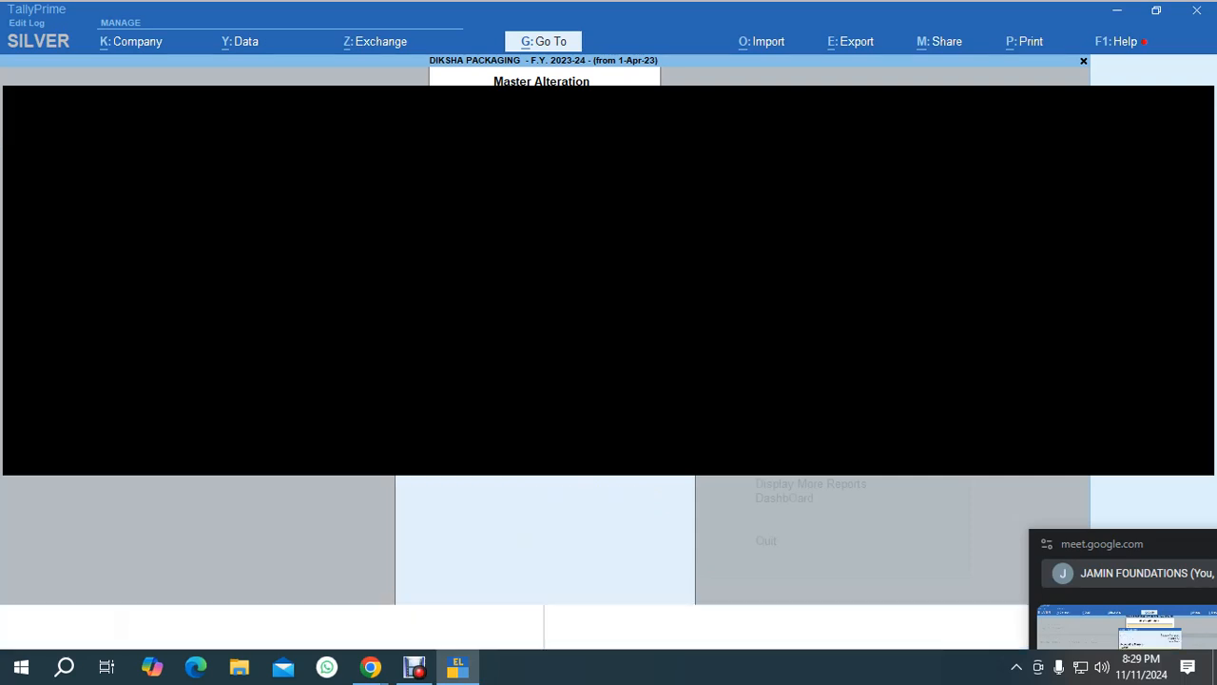
pyautogui.press('a')
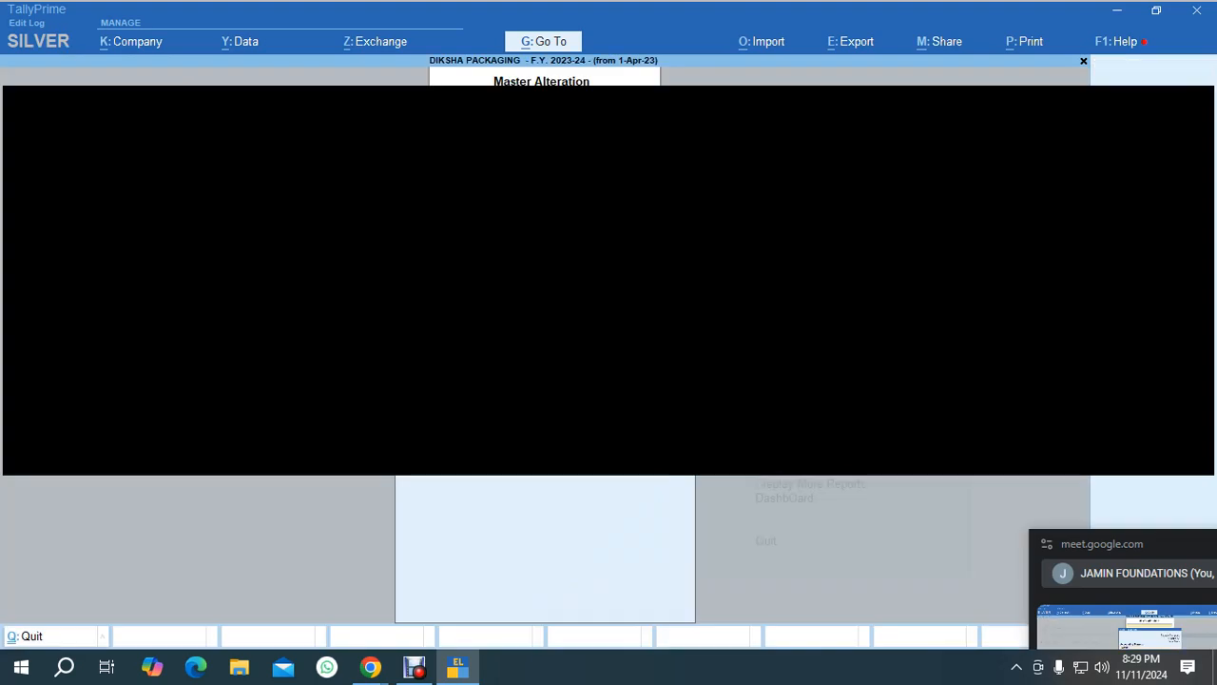
pyautogui.press('Return')
pyautogui.write('sal')
pyautogui.press('Return')
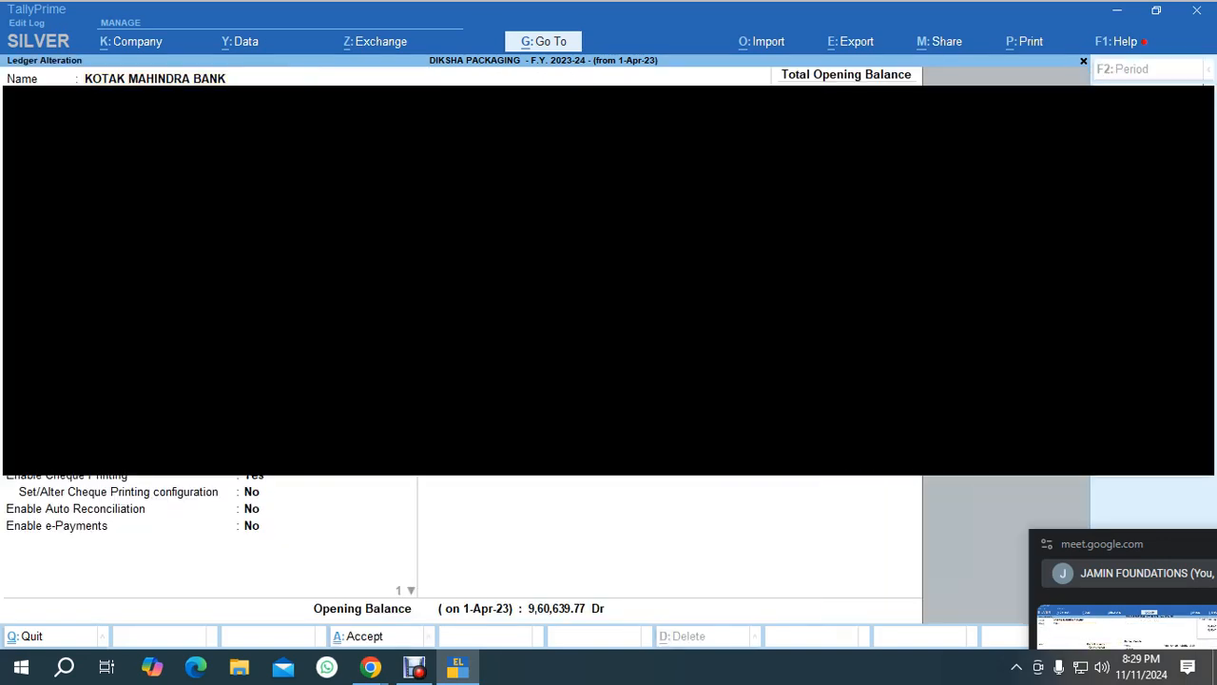
# Set Set/Alter Cheque Printing configuration to Yes, choose a different cheque format, and preview the sample cheque.
pyautogui.press('Return')
pyautogui.press('Return')
pyautogui.press('y')
pyautogui.press('Return')
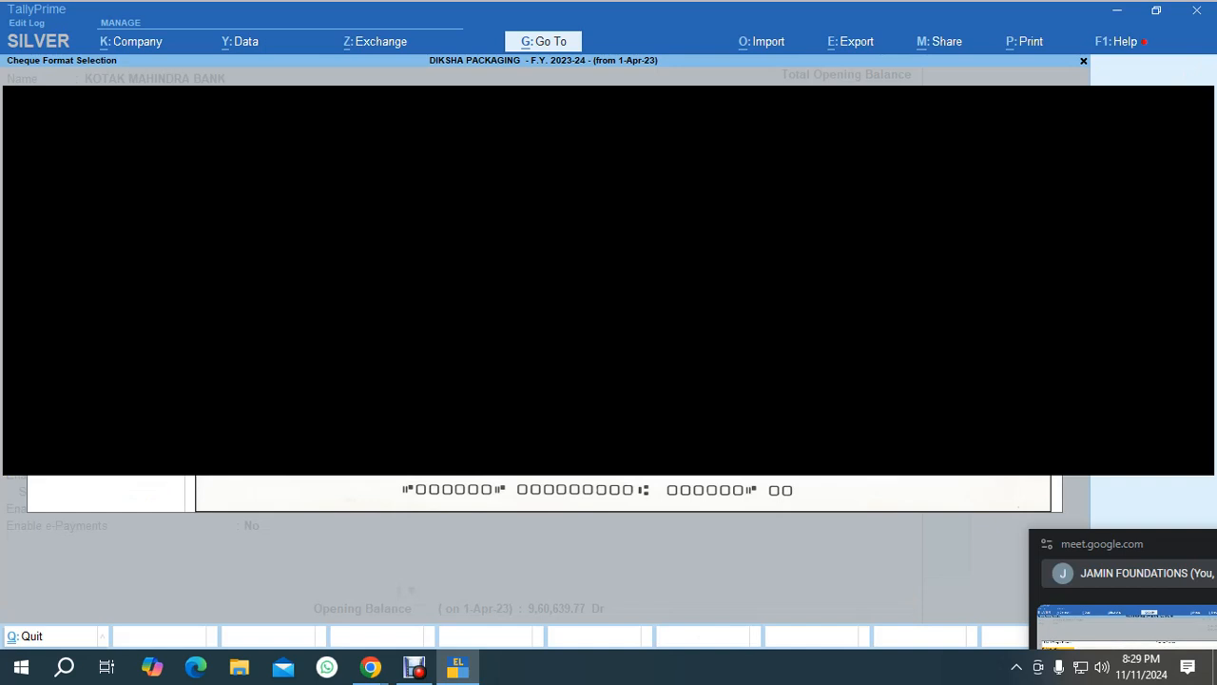
pyautogui.press('Down')
pyautogui.press('Down')
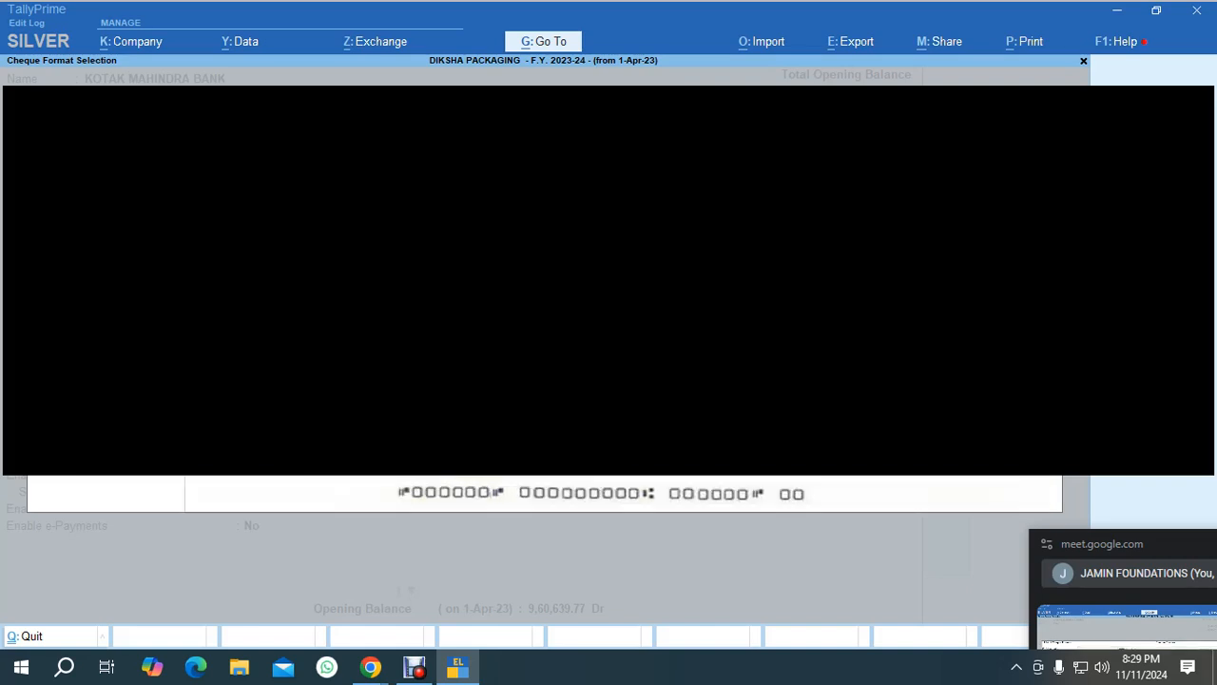
pyautogui.press('Return')
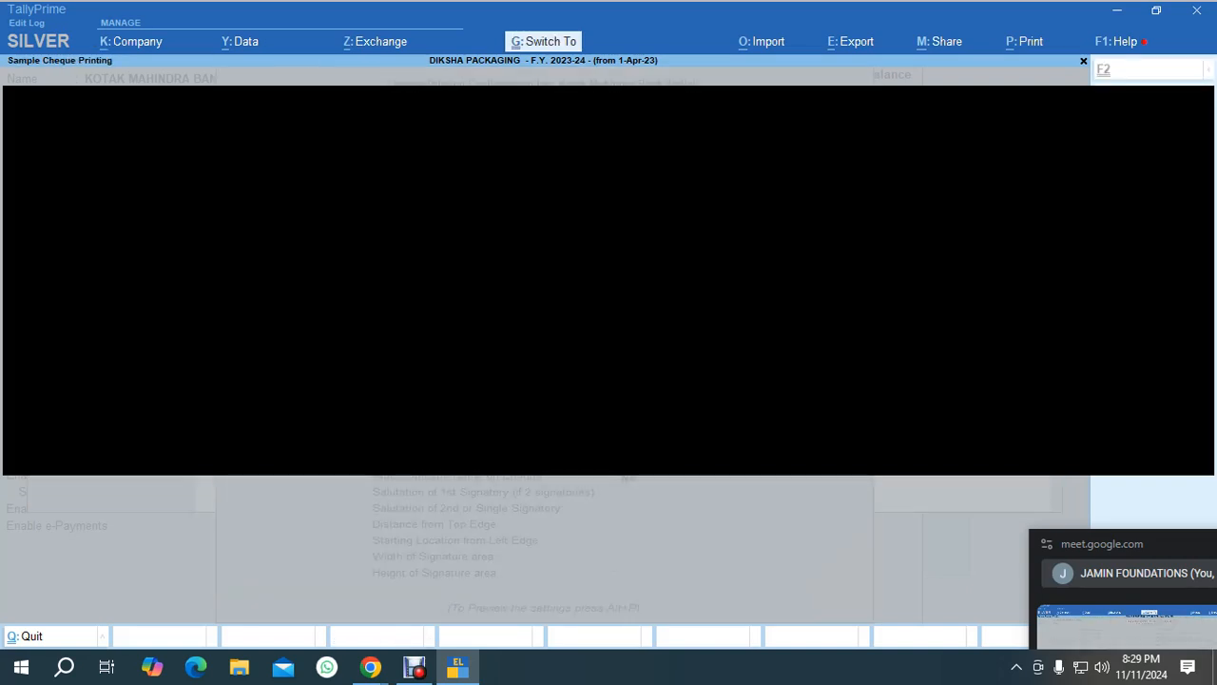
pyautogui.hotkey('alt', 'p')
pyautogui.press('Escape')
# Accept the cheque printing configuration, save the bank ledger, and return to the Gateway of Tally.
pyautogui.hotkey('ctrl', 'a')
pyautogui.press('Return')
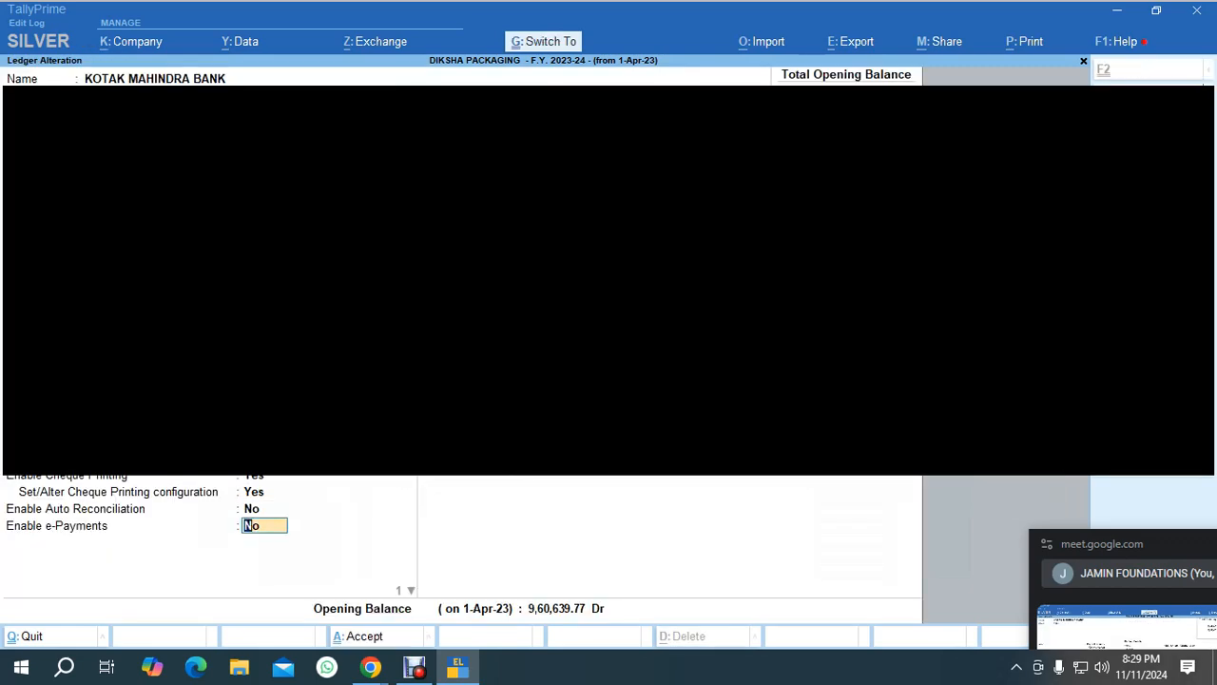
pyautogui.hotkey('ctrl', 'a')
pyautogui.press('Escape')
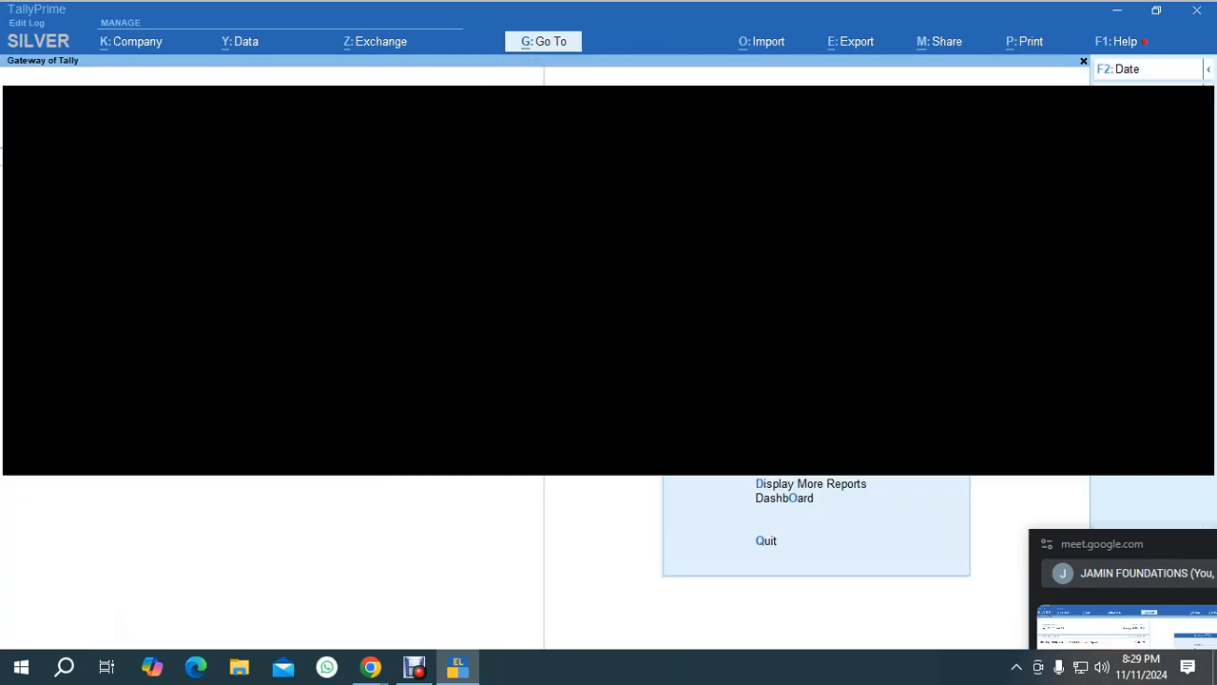
# Start a payment voucher for rent paid from the bank and fill its bank allocation details.
pyautogui.press('v')
pyautogui.press('F2')
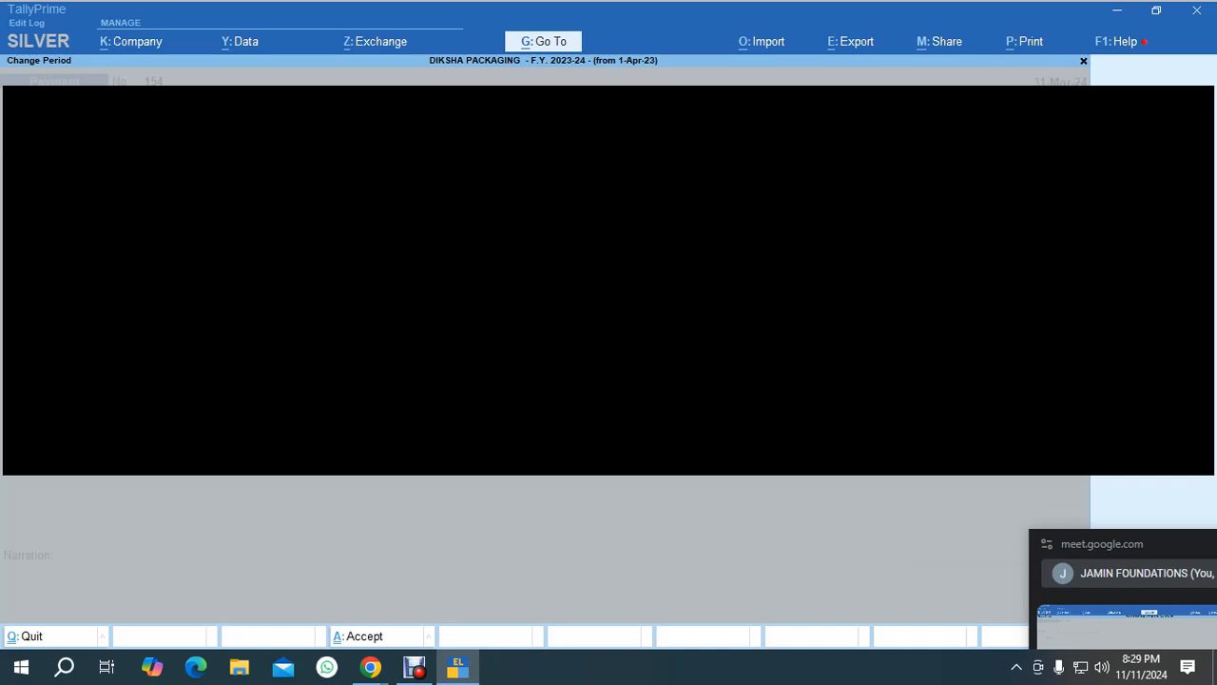
pyautogui.press('Escape')
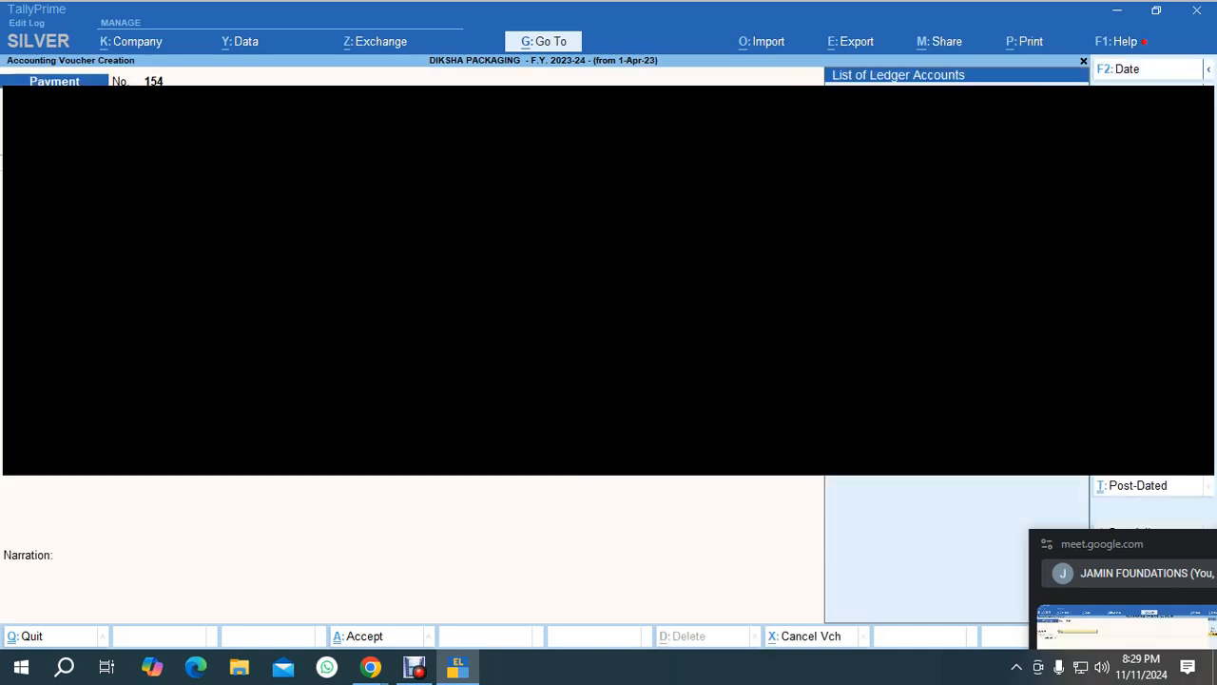
pyautogui.press('Return')
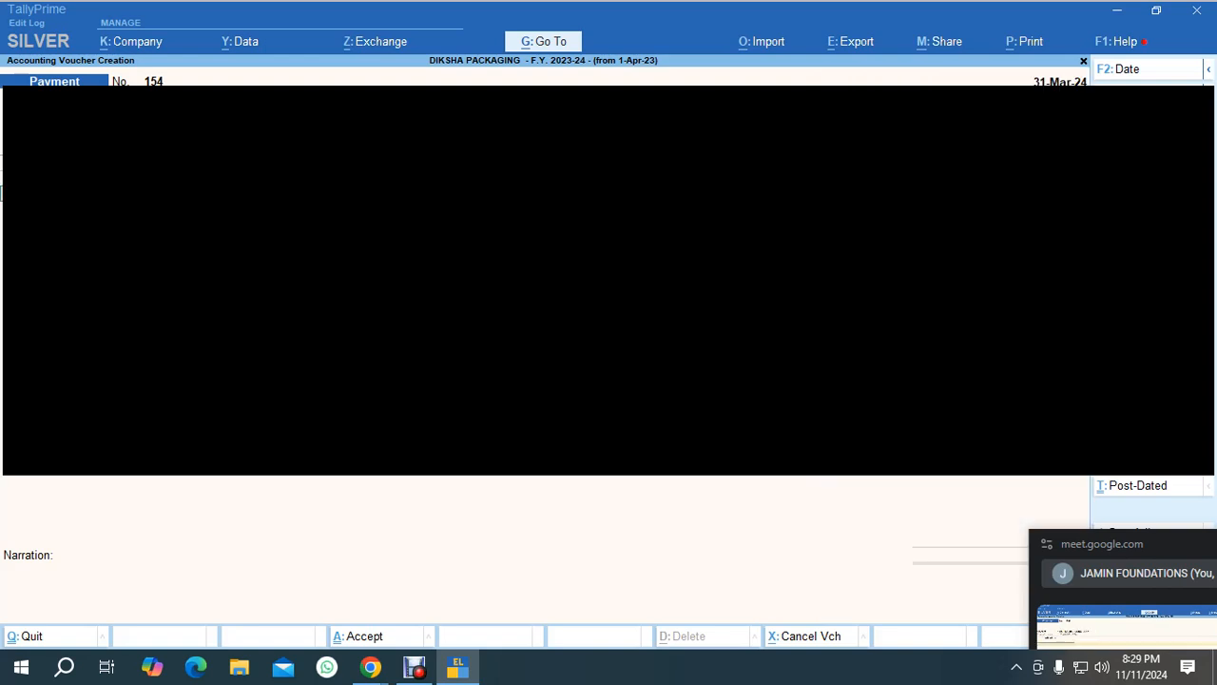
pyautogui.write('ren')
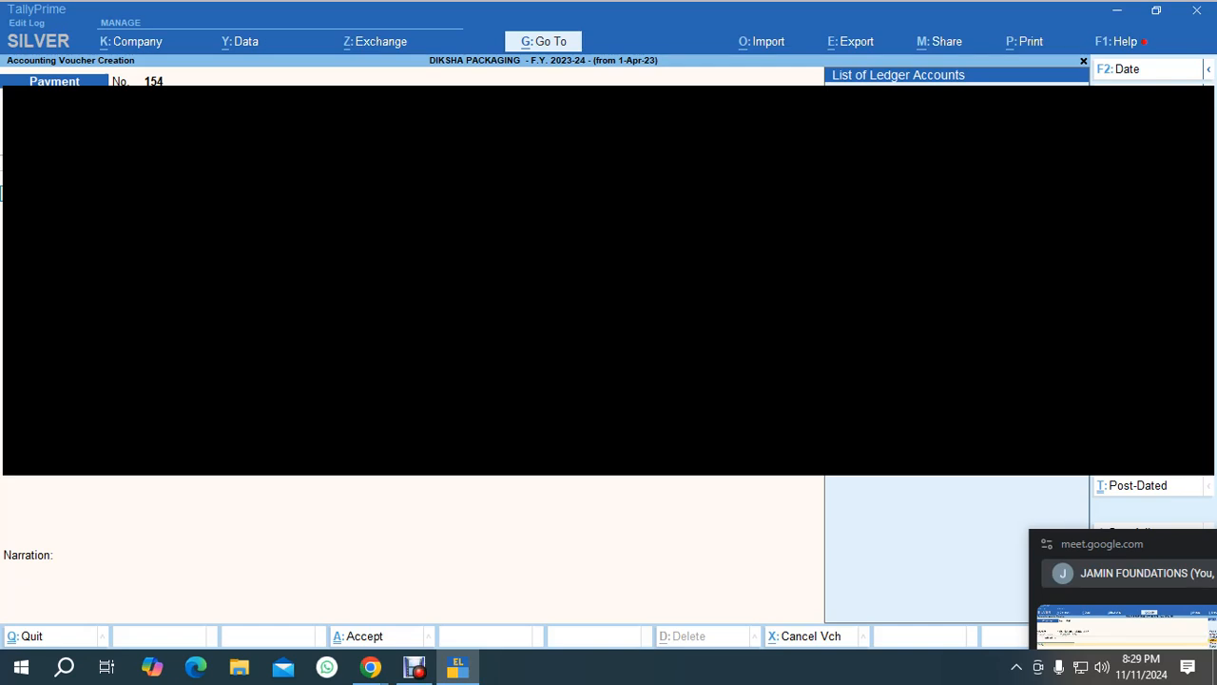
pyautogui.press('Return')
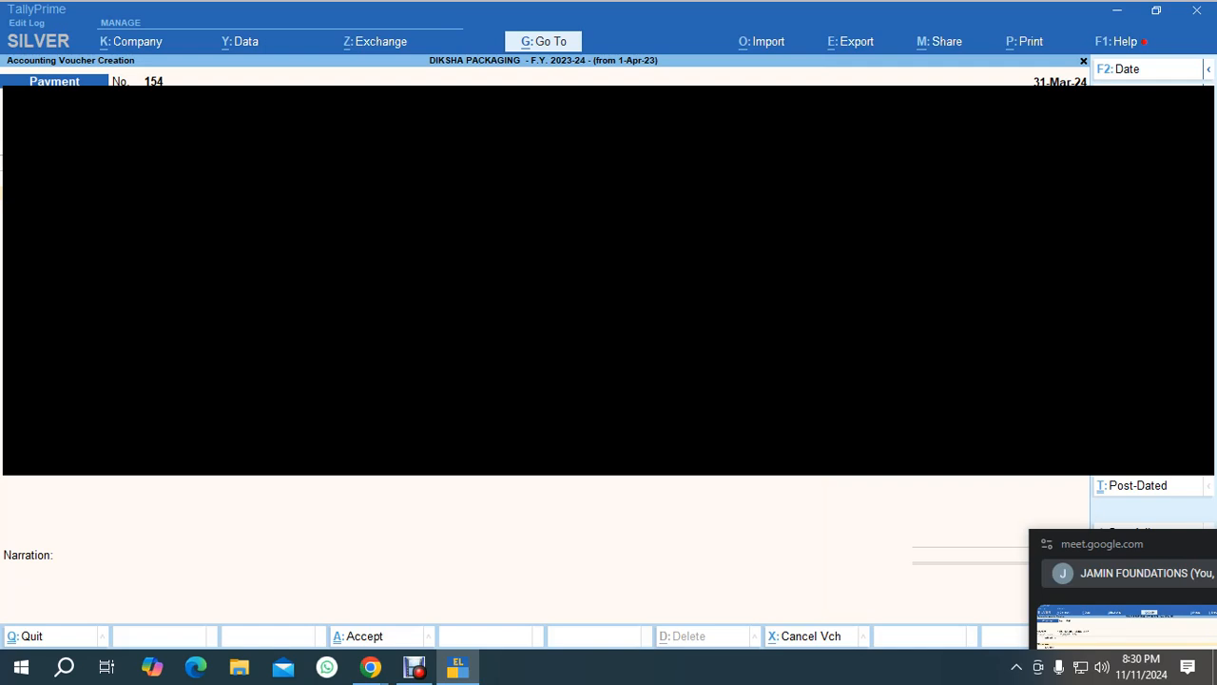
pyautogui.press('Return')
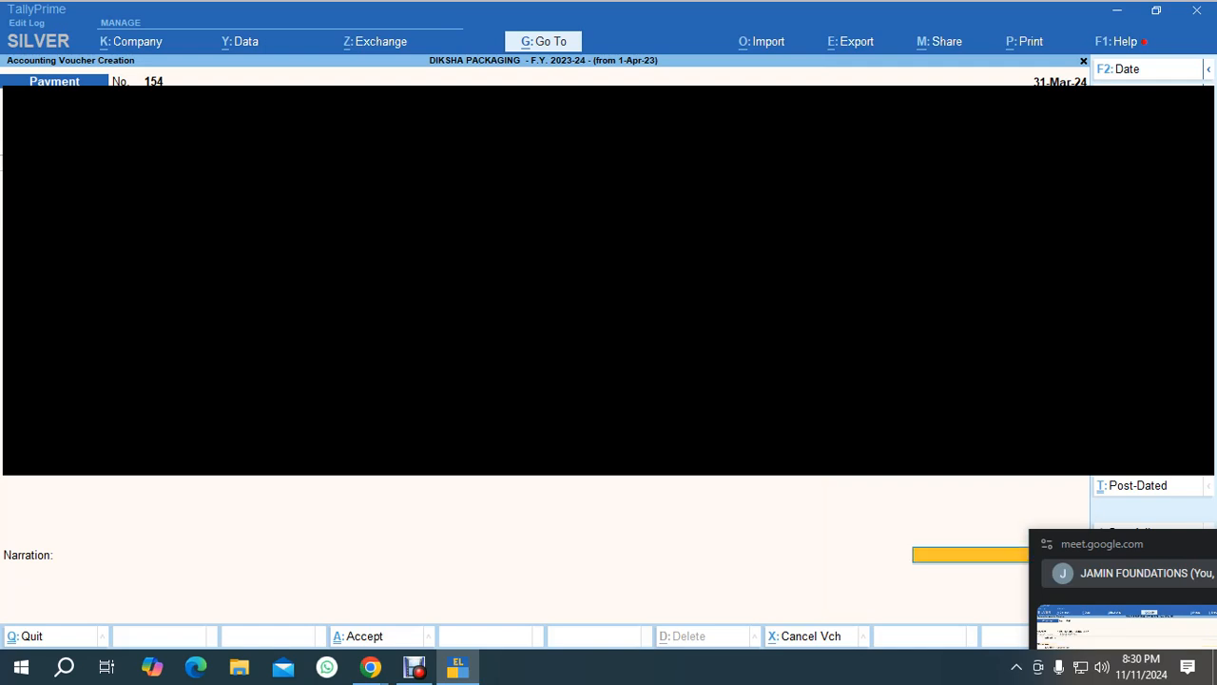
pyautogui.press('Return')
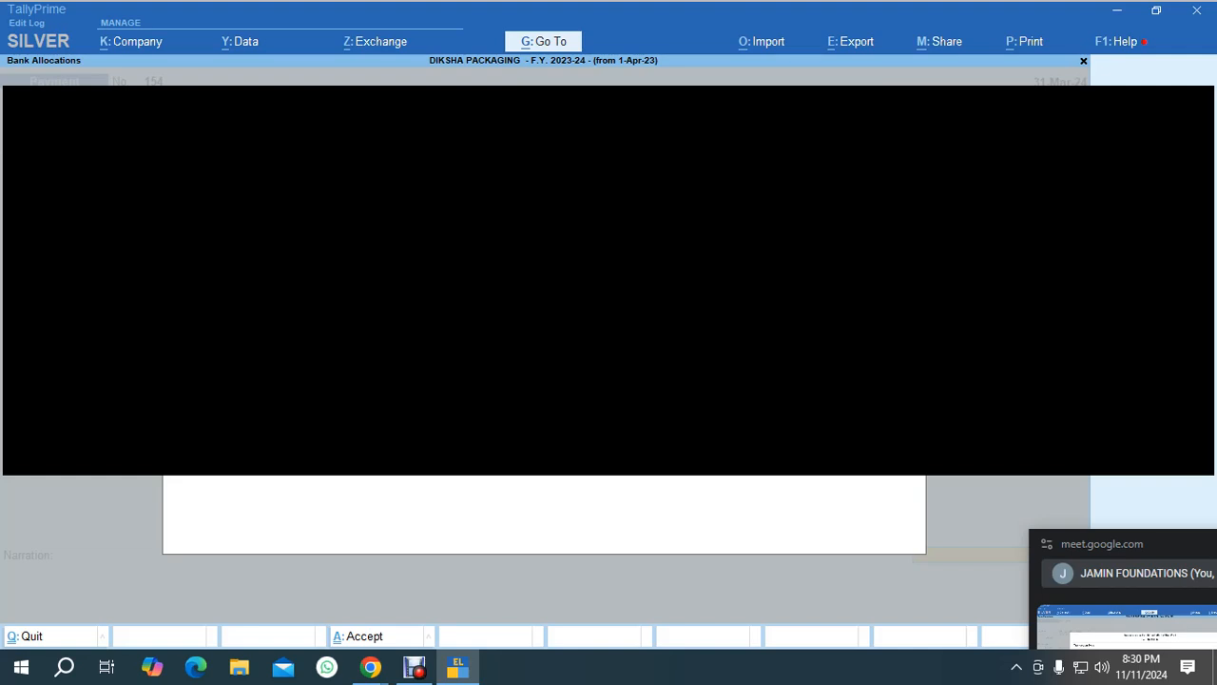
pyautogui.press('Return')
pyautogui.press('Return')
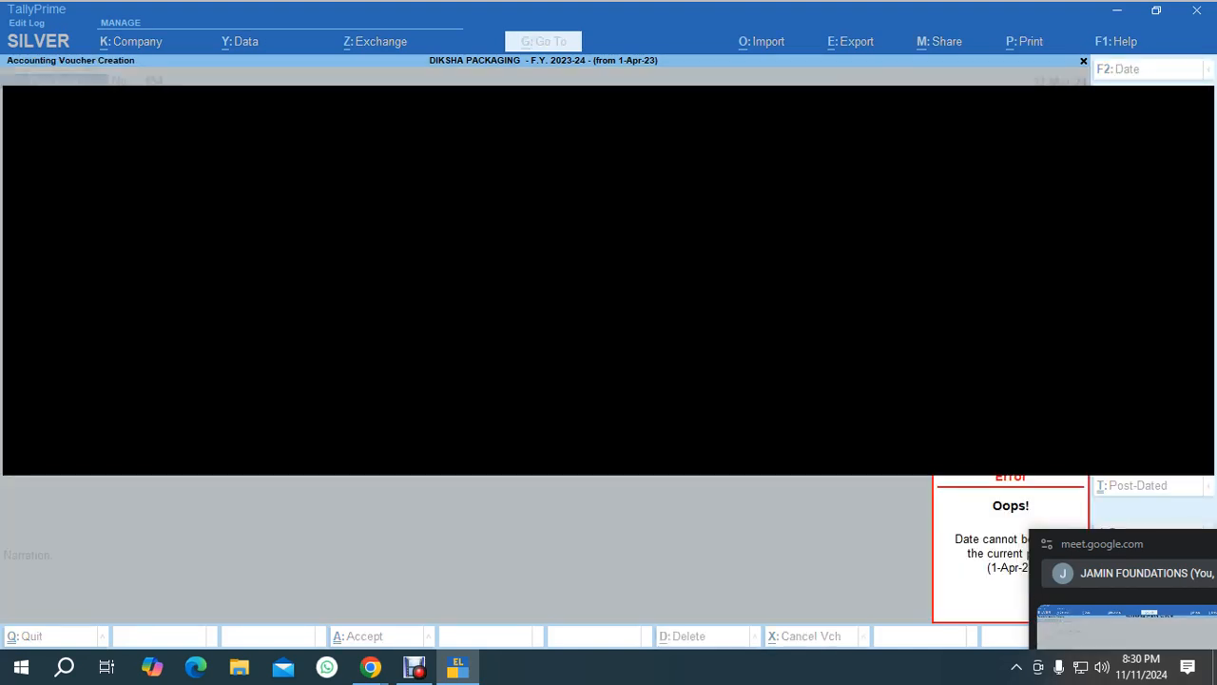
pyautogui.press('Escape')
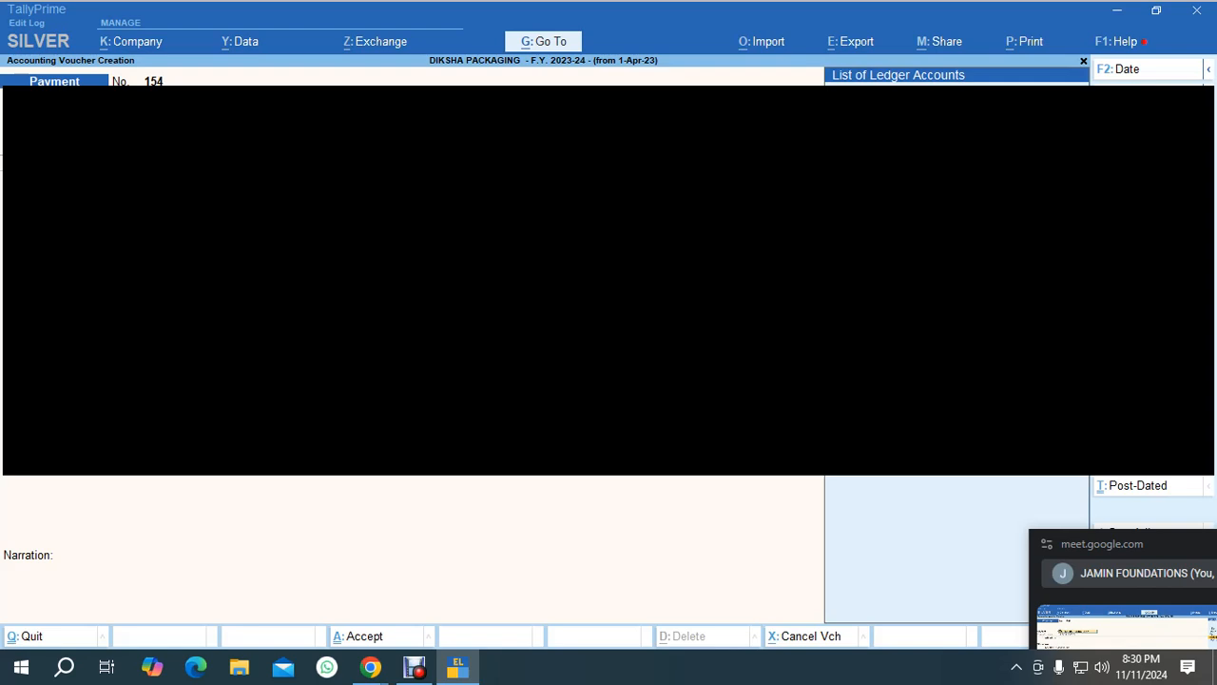
# Change the payment voucher date to 11-Nov-24.
pyautogui.hotkey('alt', 'F2')
pyautogui.press('Escape')
pyautogui.press('F2')
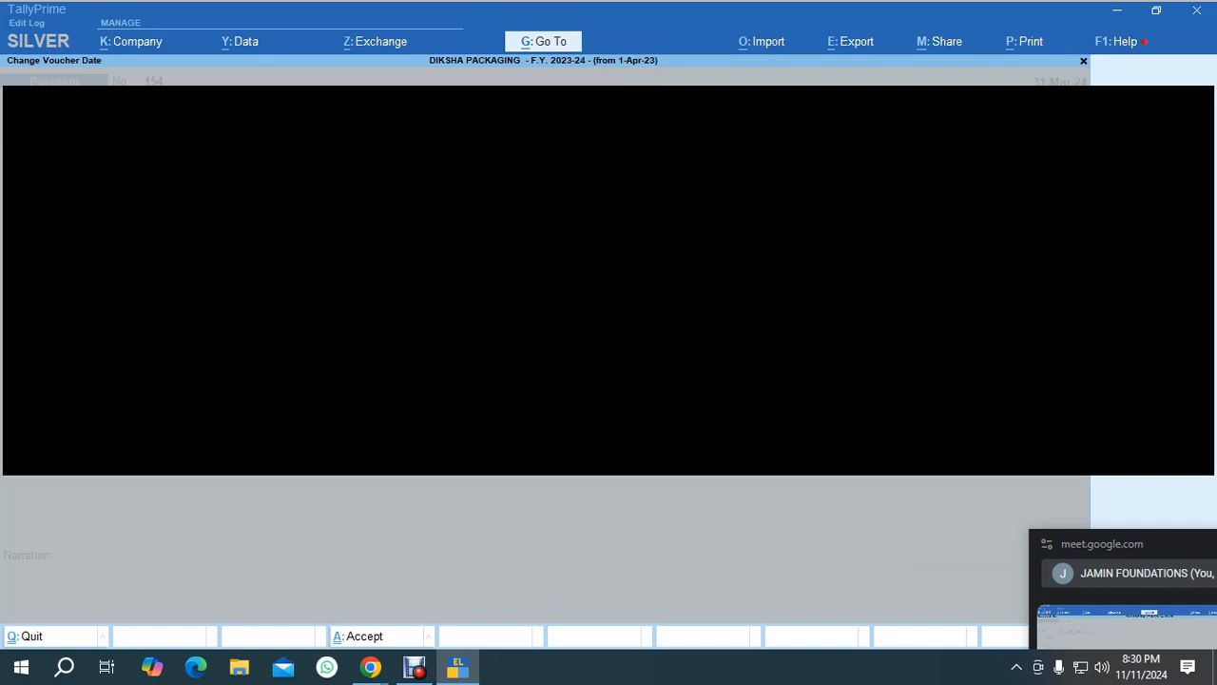
pyautogui.press('Return')
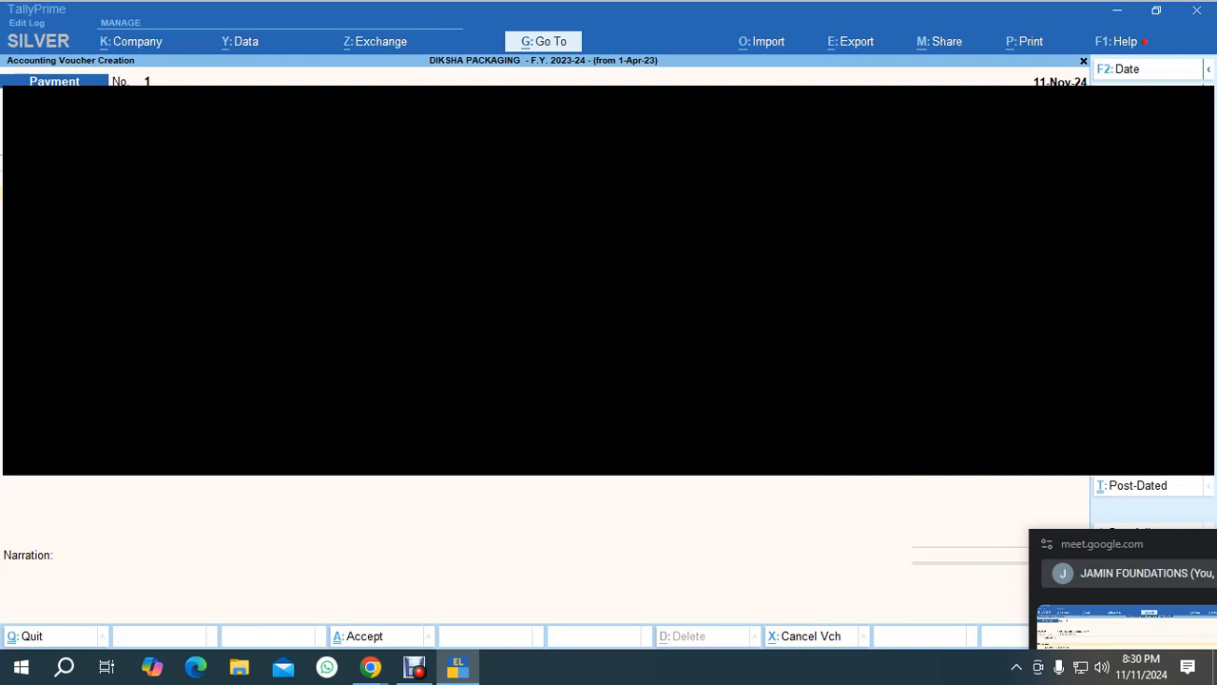
# Complete the bank allocation, accept the payment voucher, and open its cheque print preview.
pyautogui.press('Return')
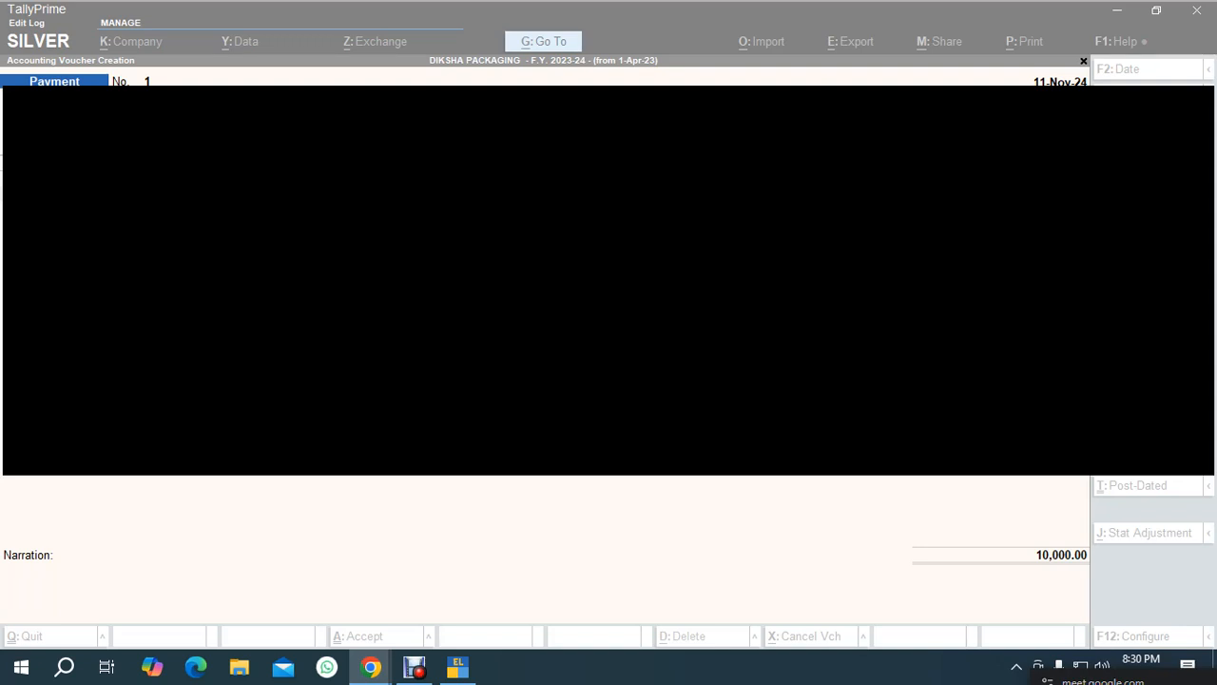
pyautogui.press('Return')
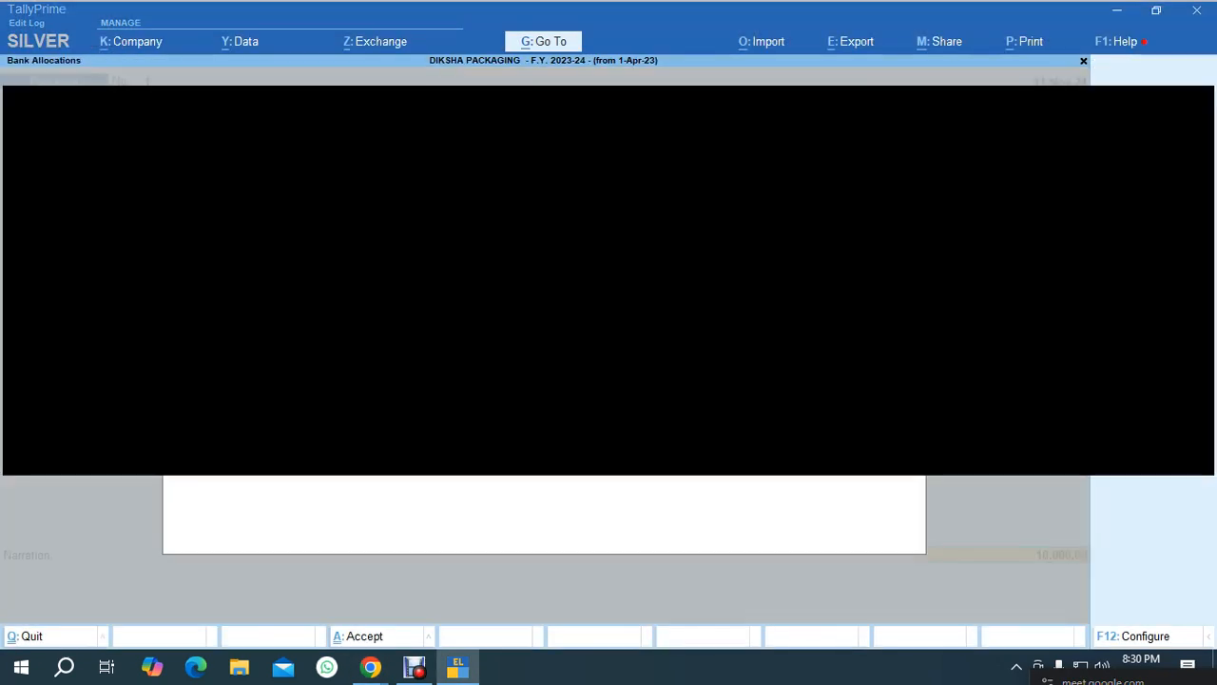
pyautogui.press('Return')
pyautogui.press('Return')
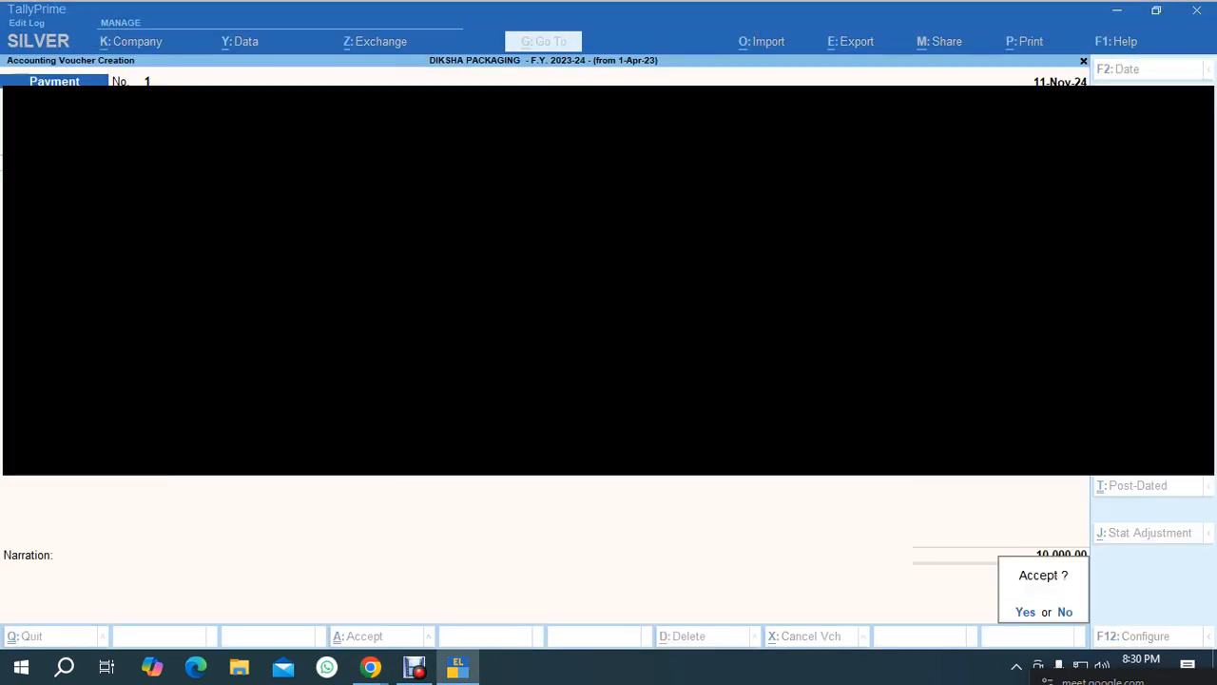
pyautogui.press('Return')
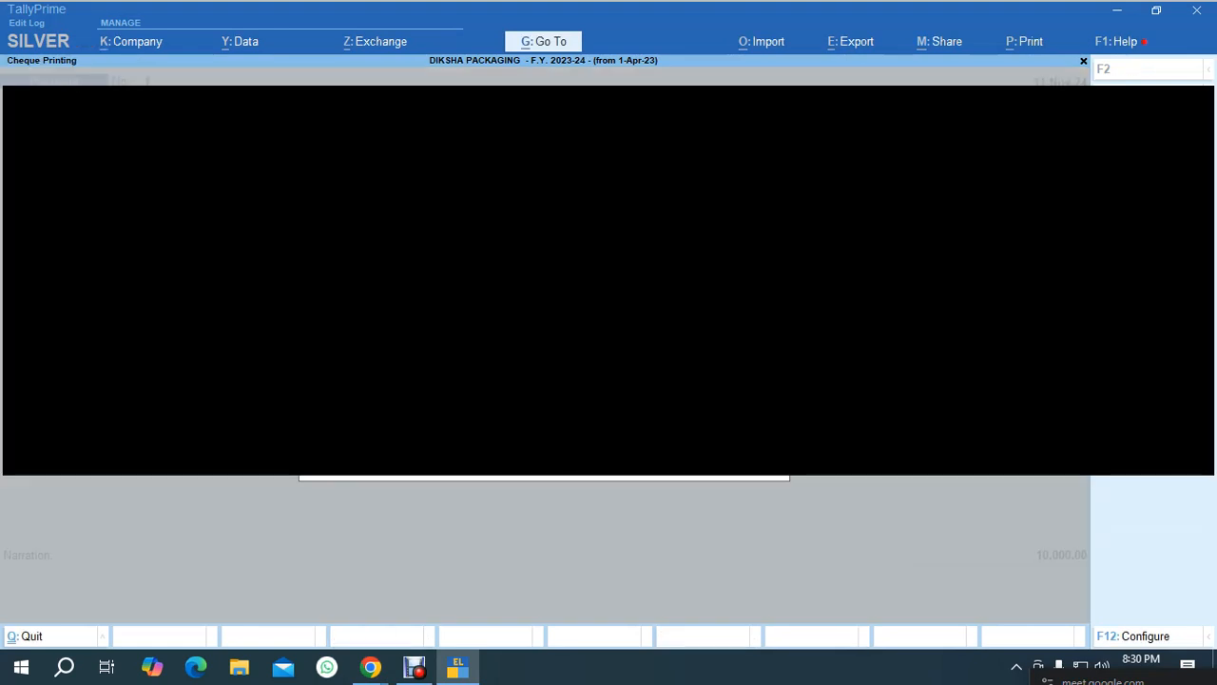
pyautogui.press('Return')
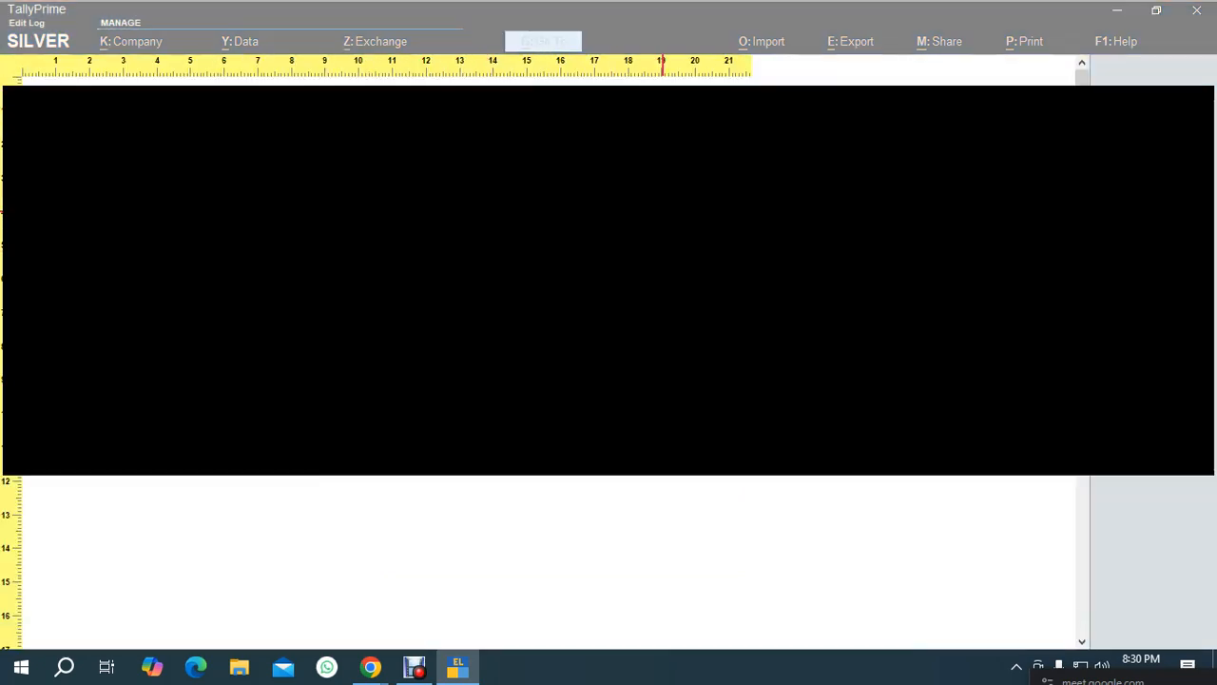
# Close the cheque print preview and exit payment voucher creation to the Gateway of Tally.
pyautogui.press('Escape')
pyautogui.press('Escape')
pyautogui.press('Escape')
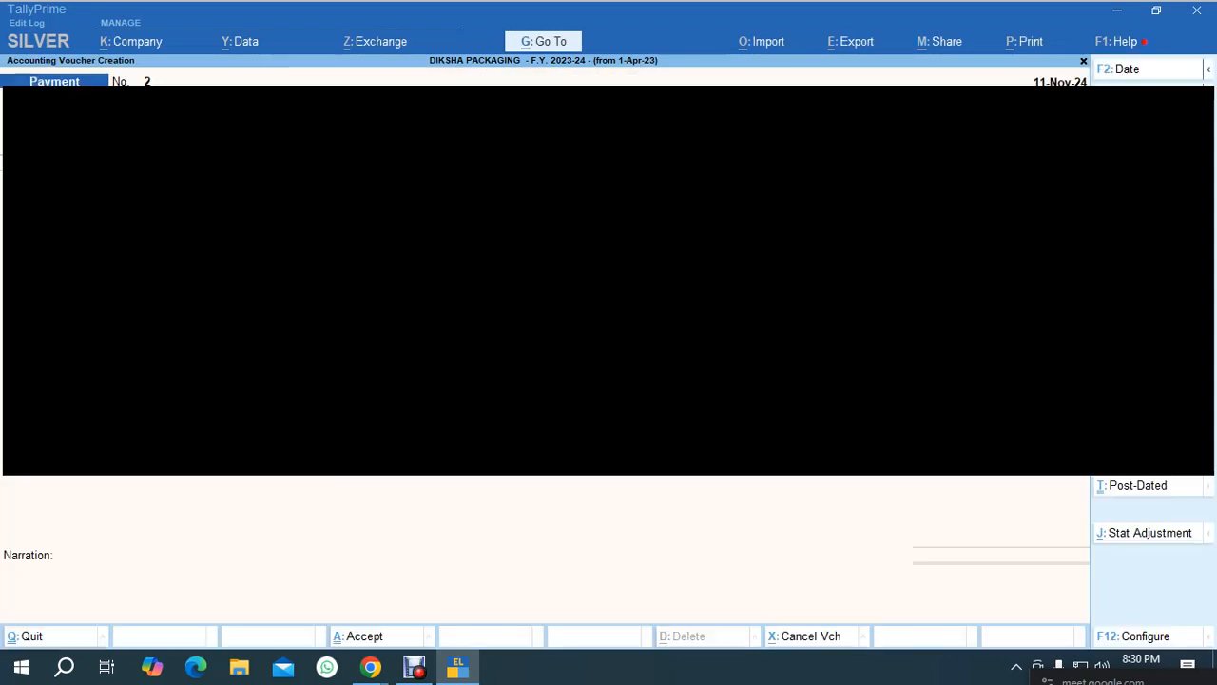
pyautogui.press('Escape')
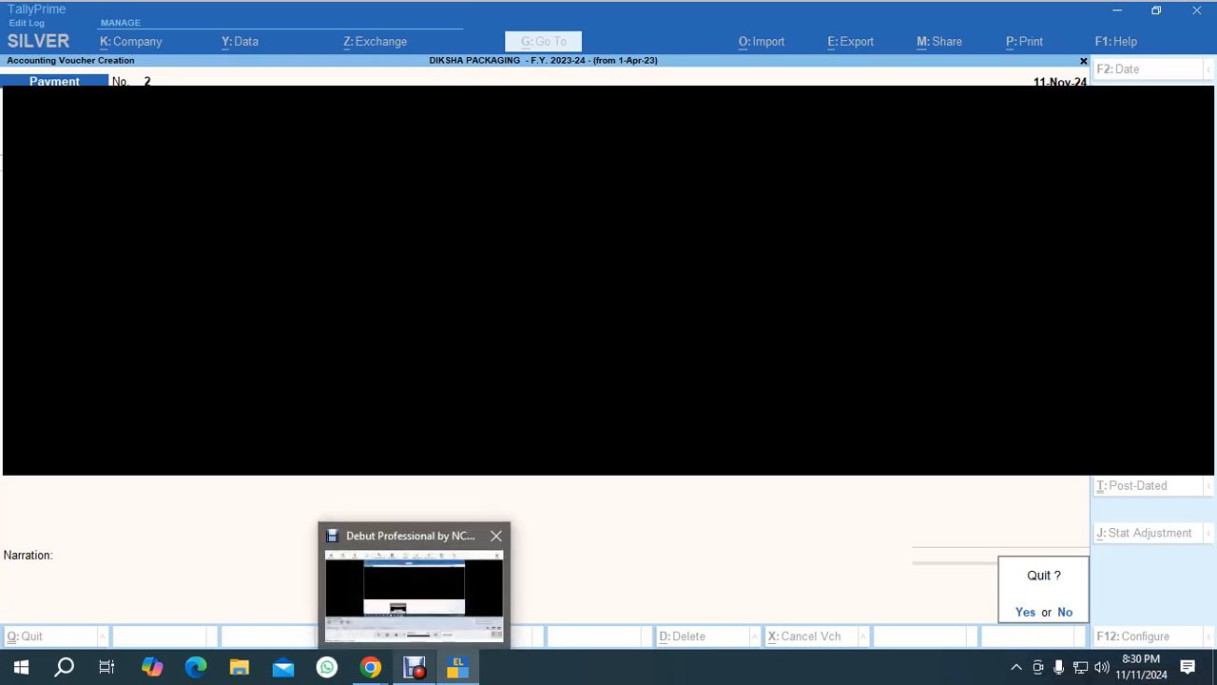
pyautogui.click(414, 665)
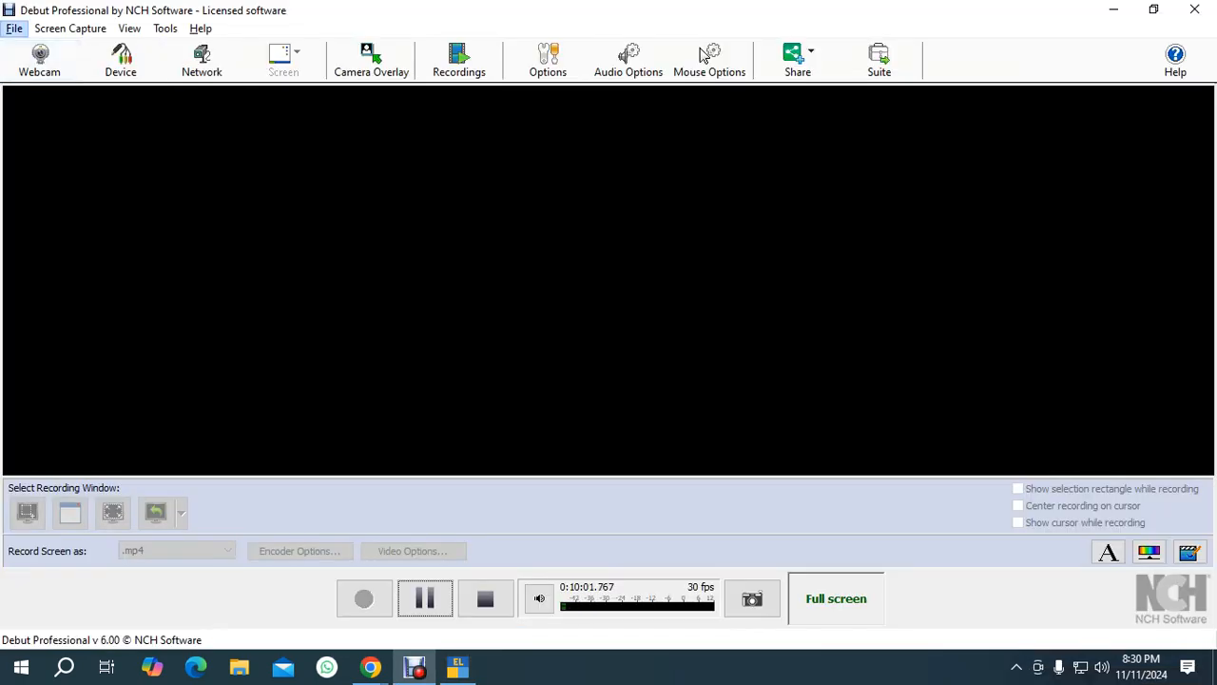
pyautogui.click(14, 28)
pyautogui.click(45, 70)
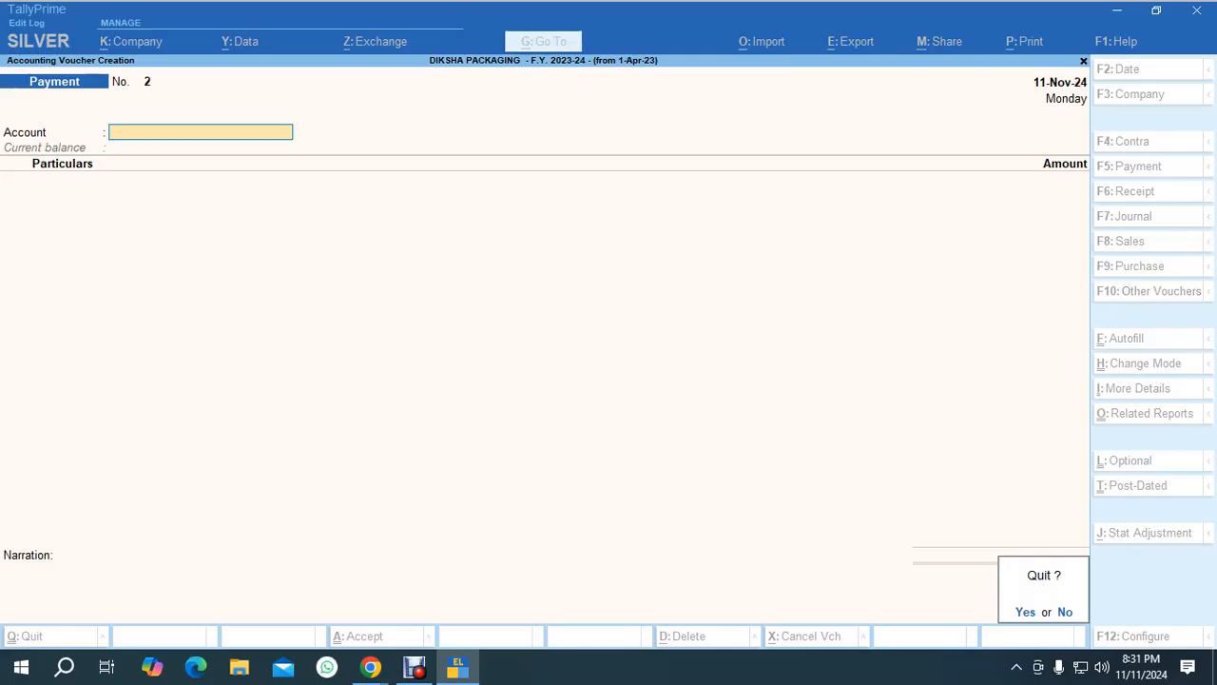
pyautogui.press('y')
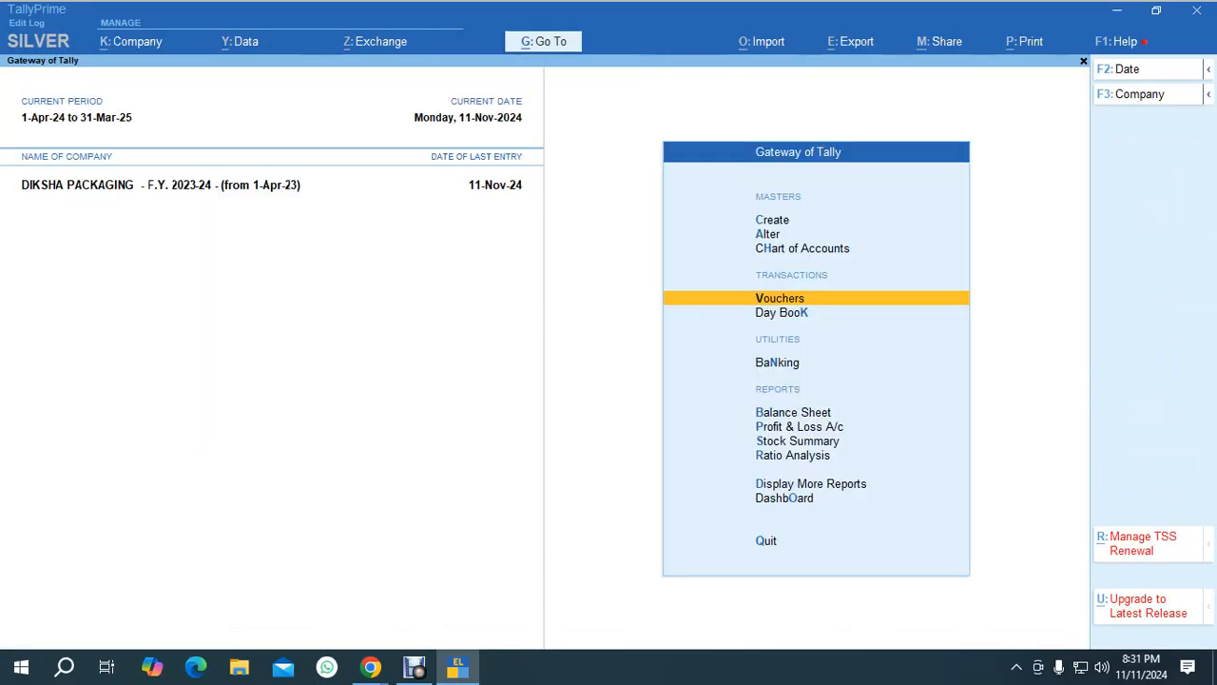
# Start a payment voucher from KOTAK MAHINDRA BANK to the staff salary ledger for 15,000.
pyautogui.press('Return')
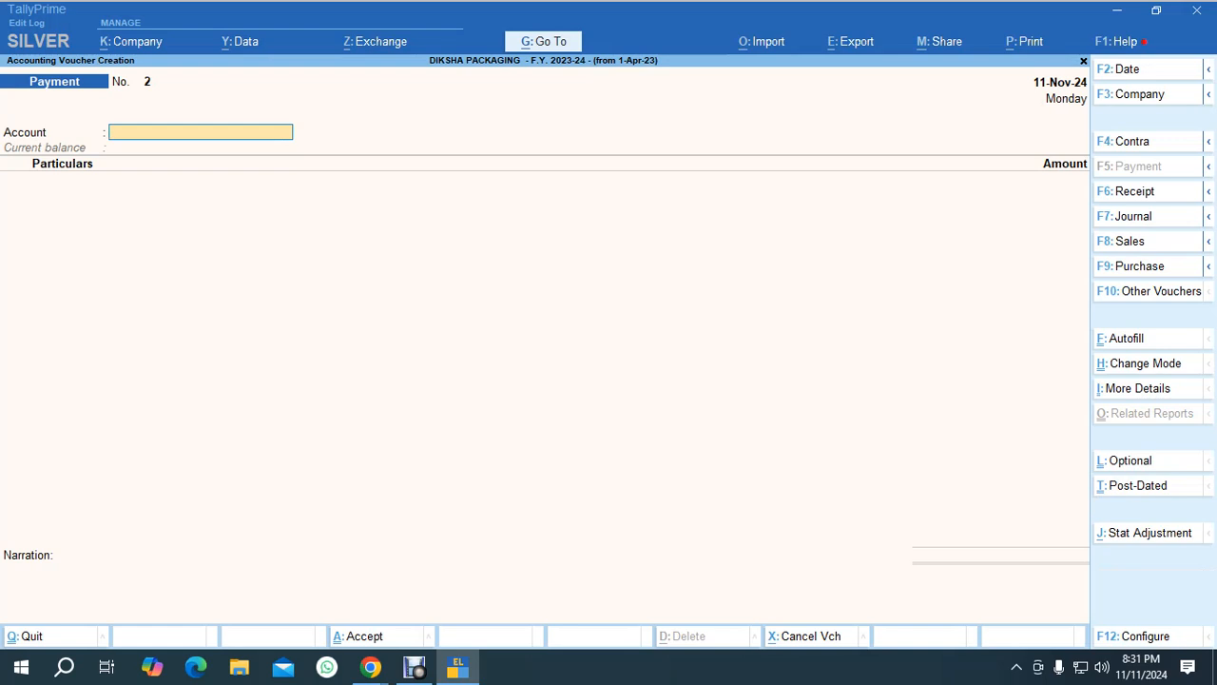
pyautogui.write('ko')
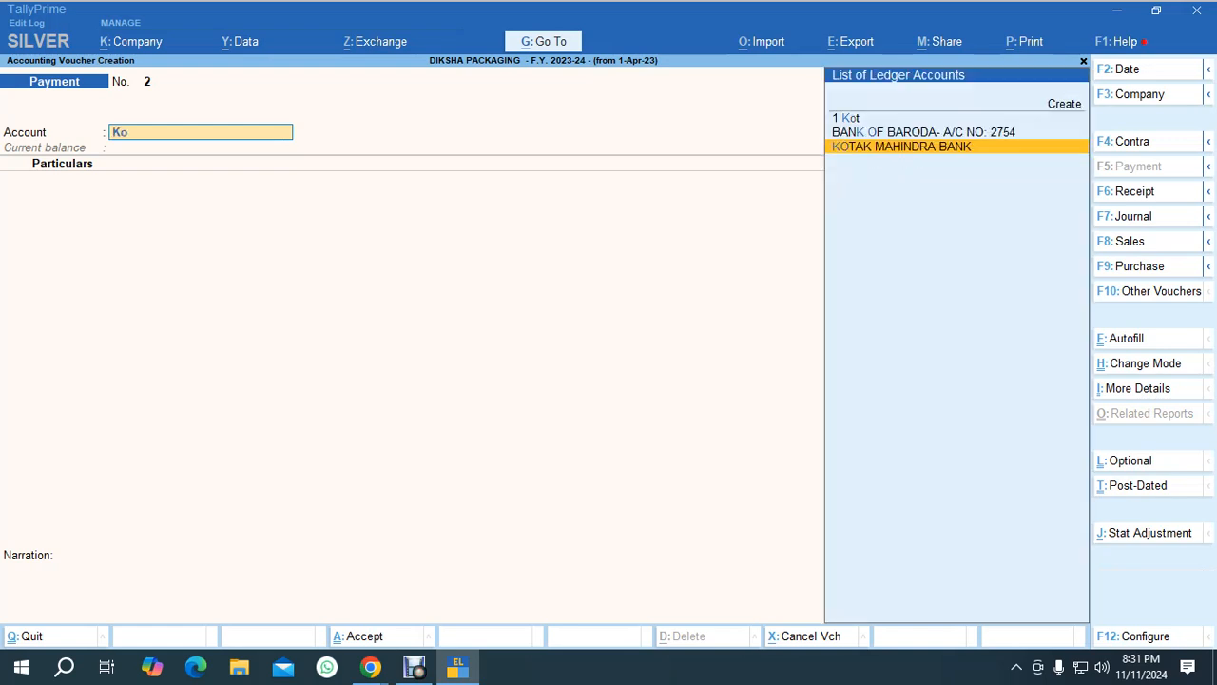
pyautogui.press('Return')
pyautogui.write('Sal')
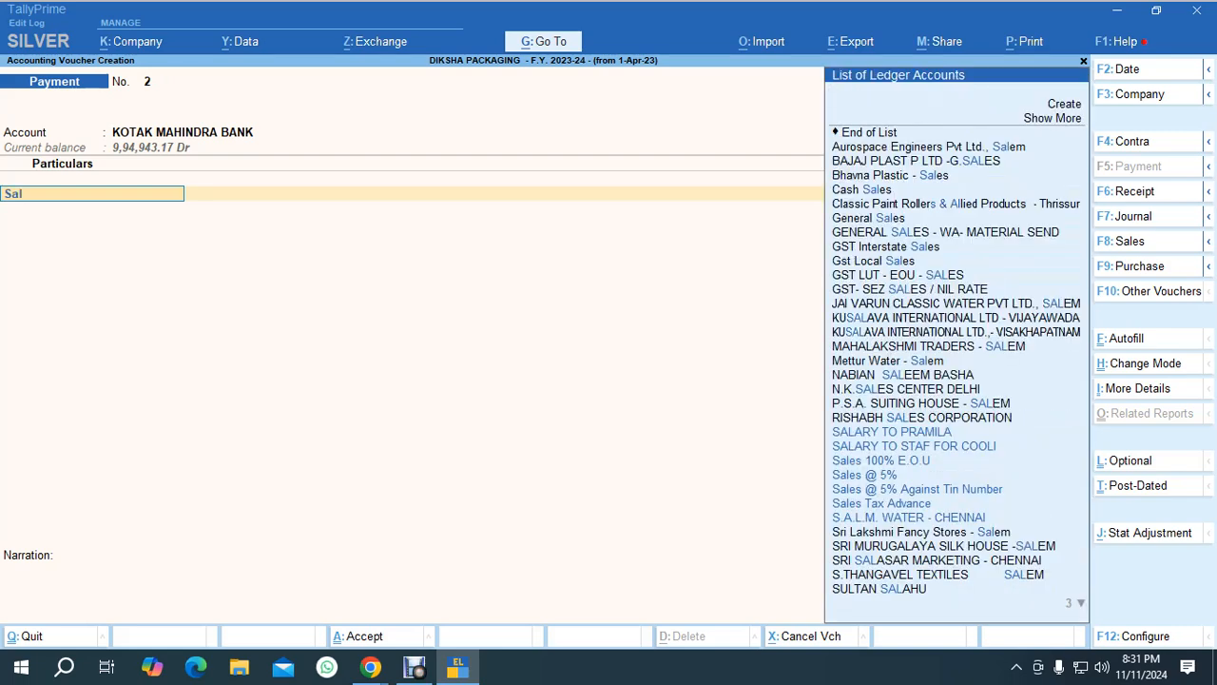
pyautogui.press('Down')
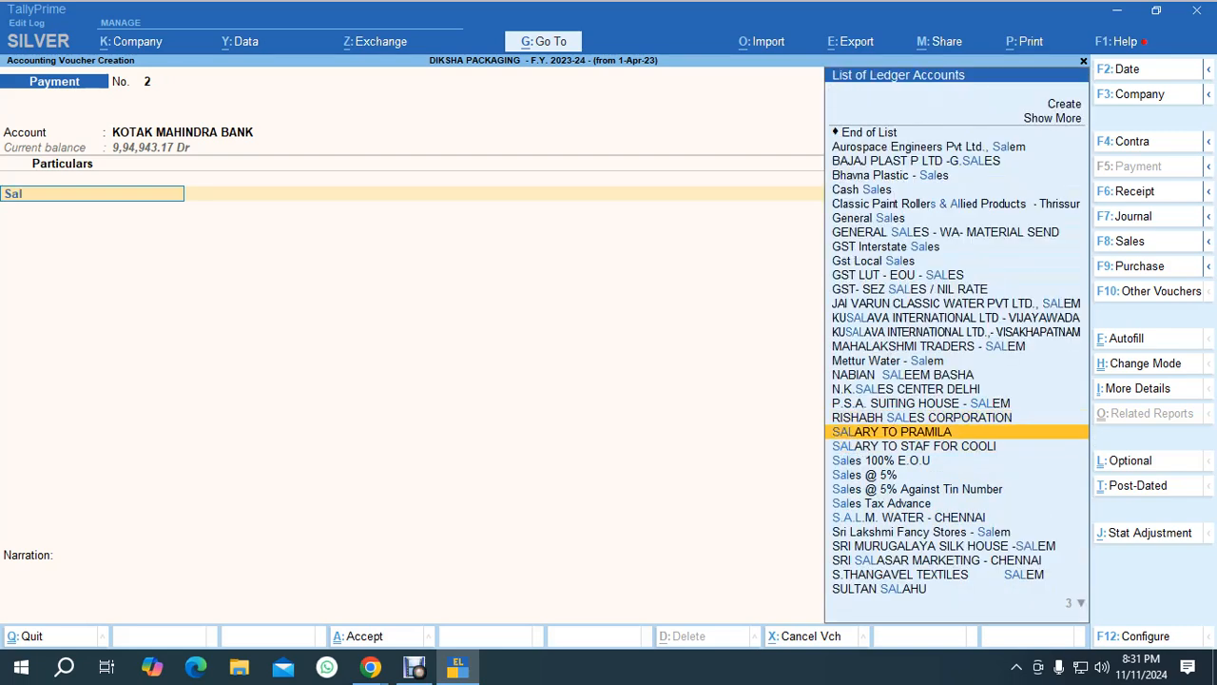
pyautogui.press('Return')
pyautogui.write('15,000')
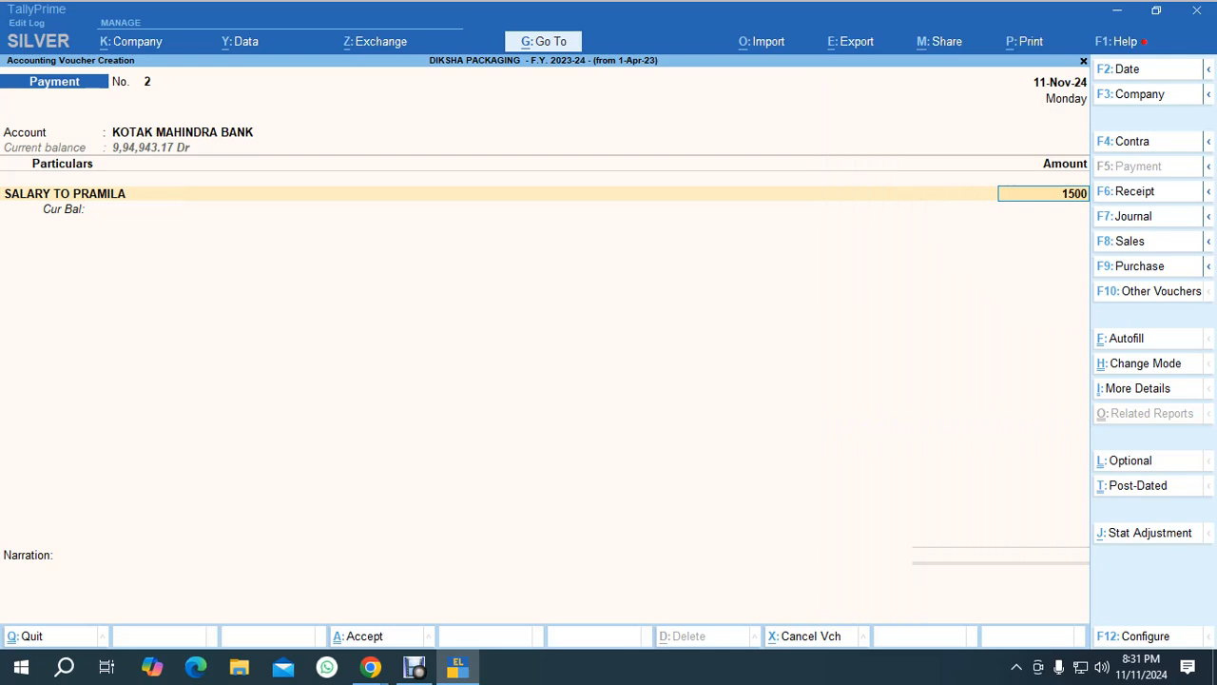
# Complete the cheque bank allocation with instrument 000300, accept the voucher, and close the cheque printing dialog.
pyautogui.press('Return')
pyautogui.press('Return')
pyautogui.press('Return')
pyautogui.press('Return')
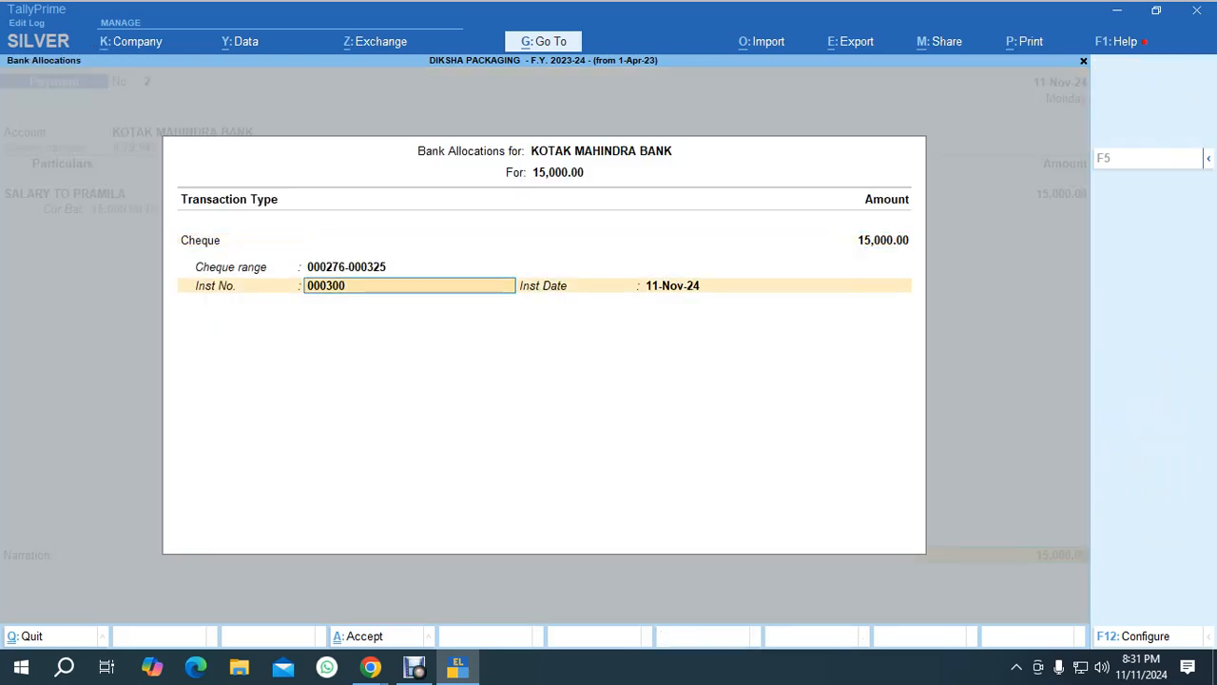
pyautogui.press('Return')
pyautogui.press('Return')
pyautogui.press('Return')
pyautogui.press('Return')
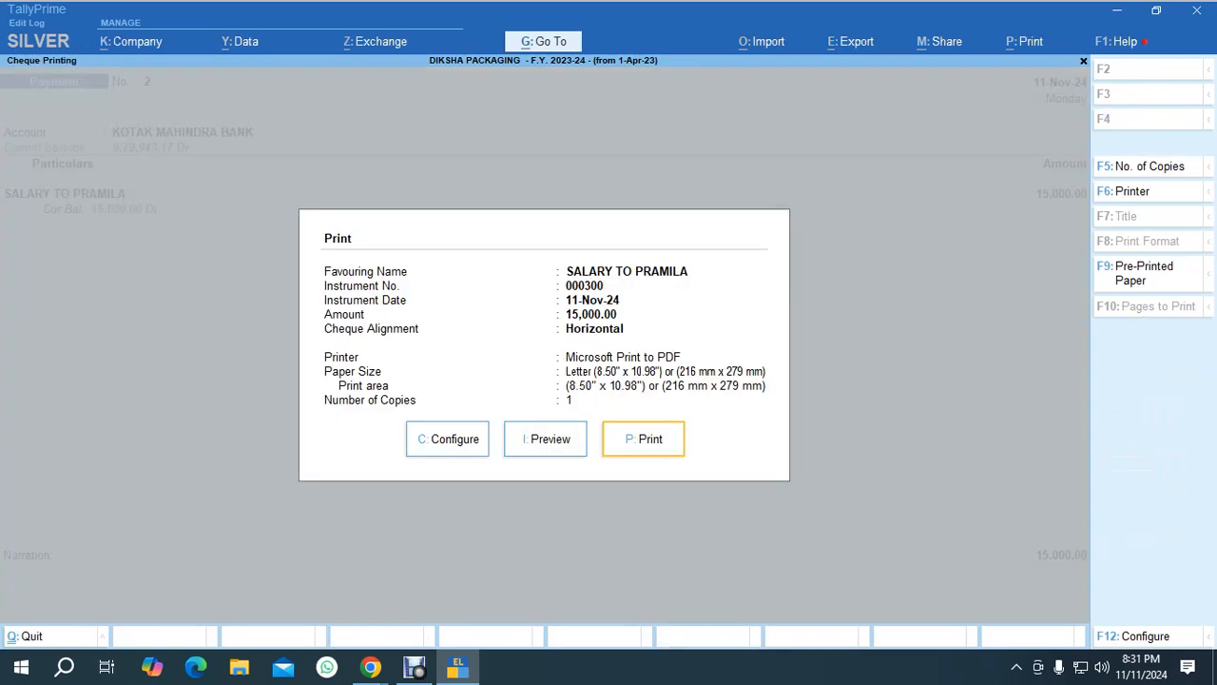
pyautogui.press('Escape')
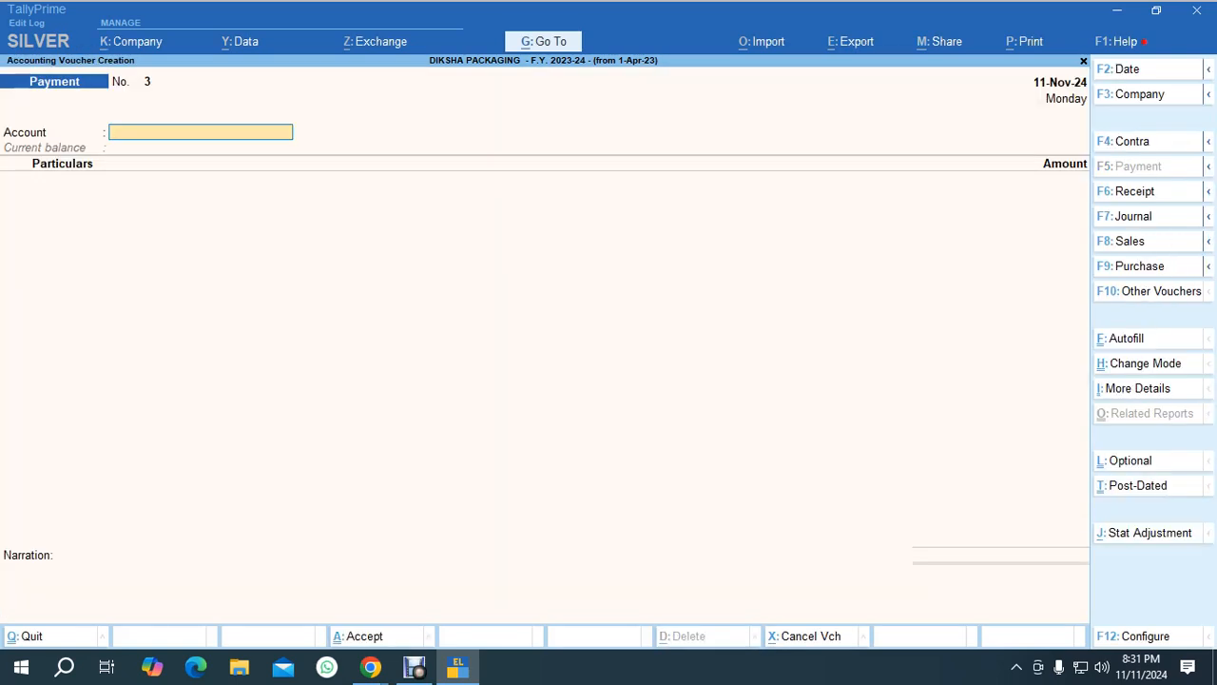
# Start another payment voucher from KOTAK MAHINDRA BANK to the Elecric Bill ledger for 2,563.
pyautogui.write('Ko')
pyautogui.press('Return')
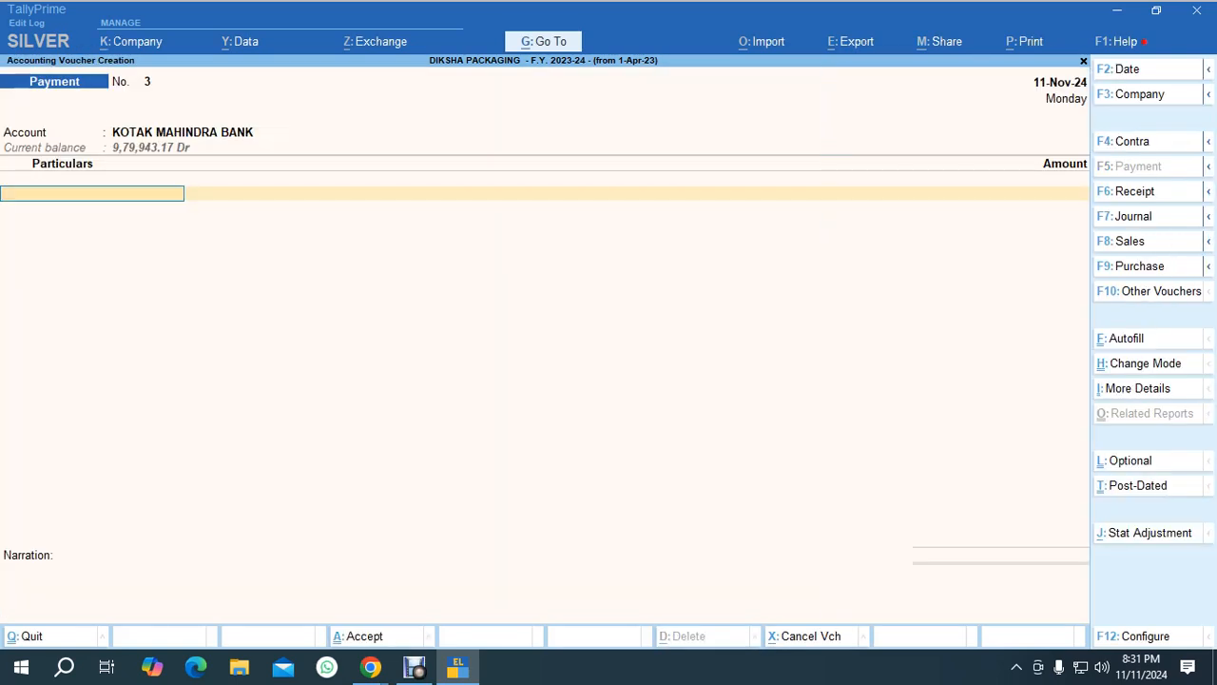
pyautogui.write('Eb')
pyautogui.press('Down')
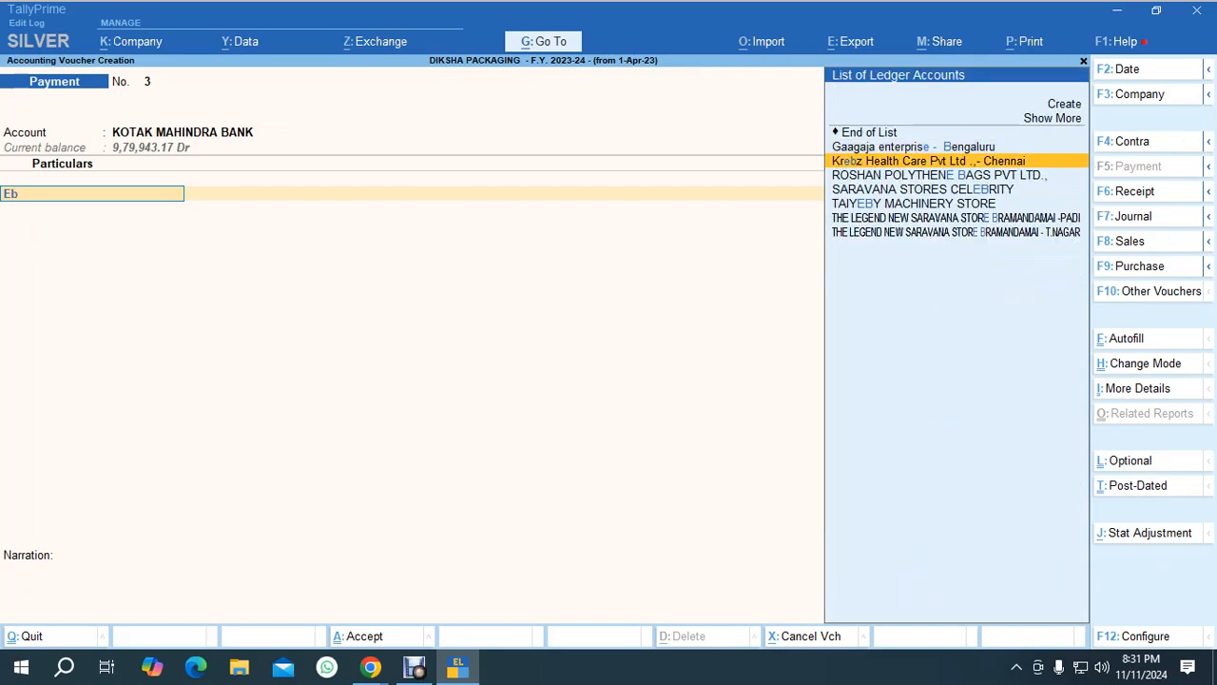
pyautogui.press('BackSpace')
pyautogui.press('BackSpace')
pyautogui.write('Elec')
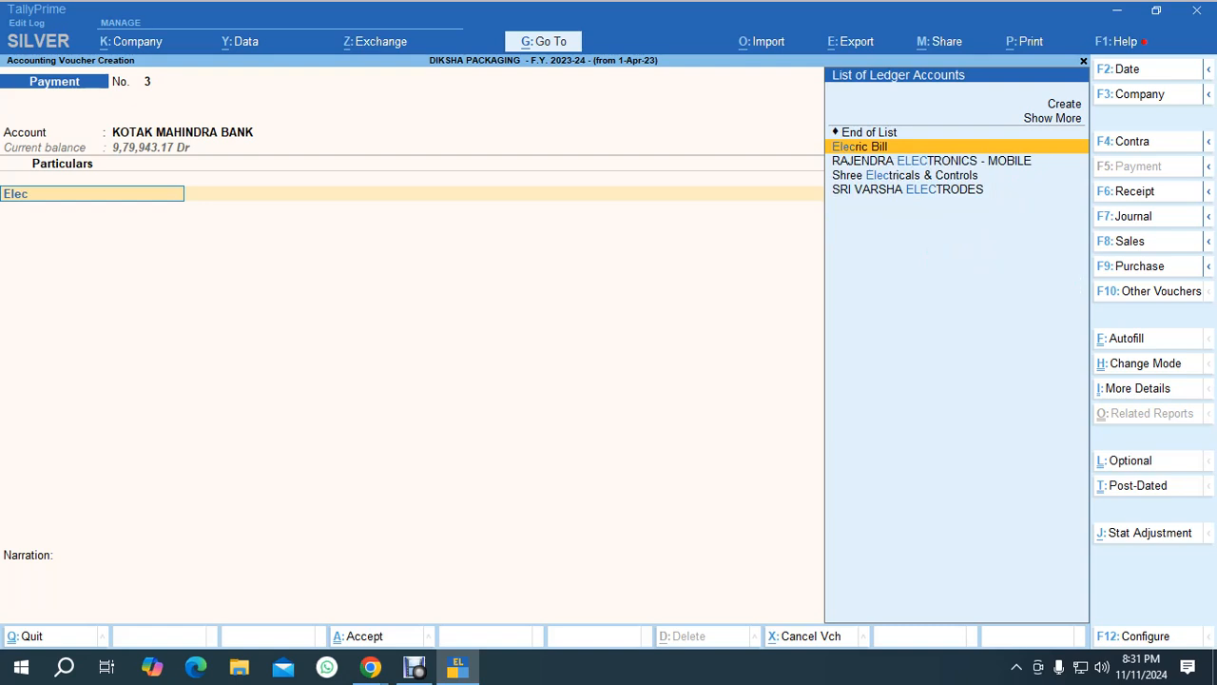
pyautogui.press('Return')
pyautogui.write('2563')
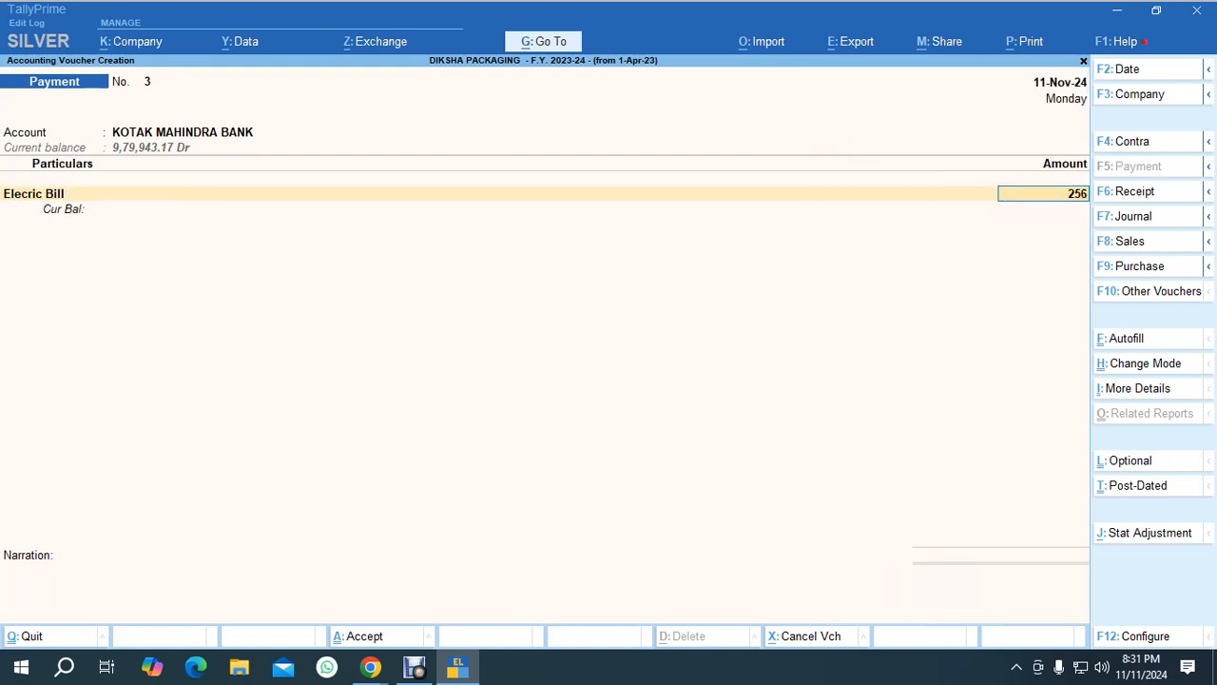
# Accept the electricity payment with its cheque allocation, skip cheque printing, and quit voucher entry.
pyautogui.press('Return')
pyautogui.press('Return')
pyautogui.press('Return')
pyautogui.press('Return')
pyautogui.press('Return')
pyautogui.press('Return')
pyautogui.press('Return')
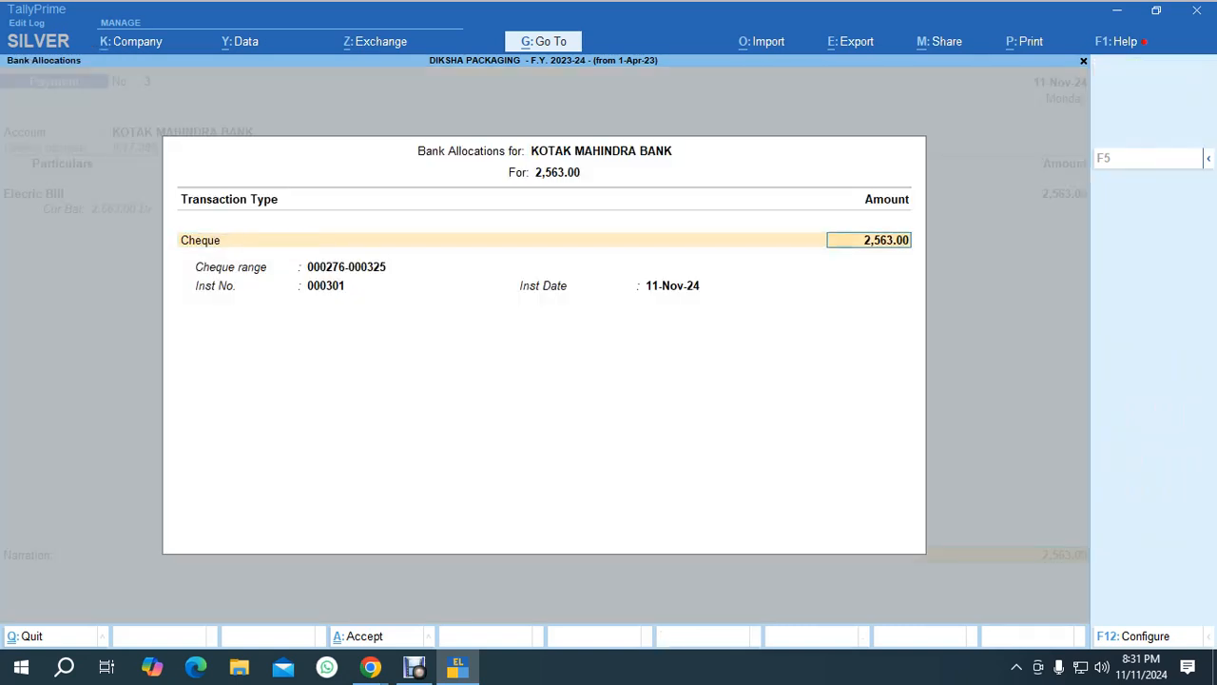
pyautogui.press('Return')
pyautogui.press('Return')
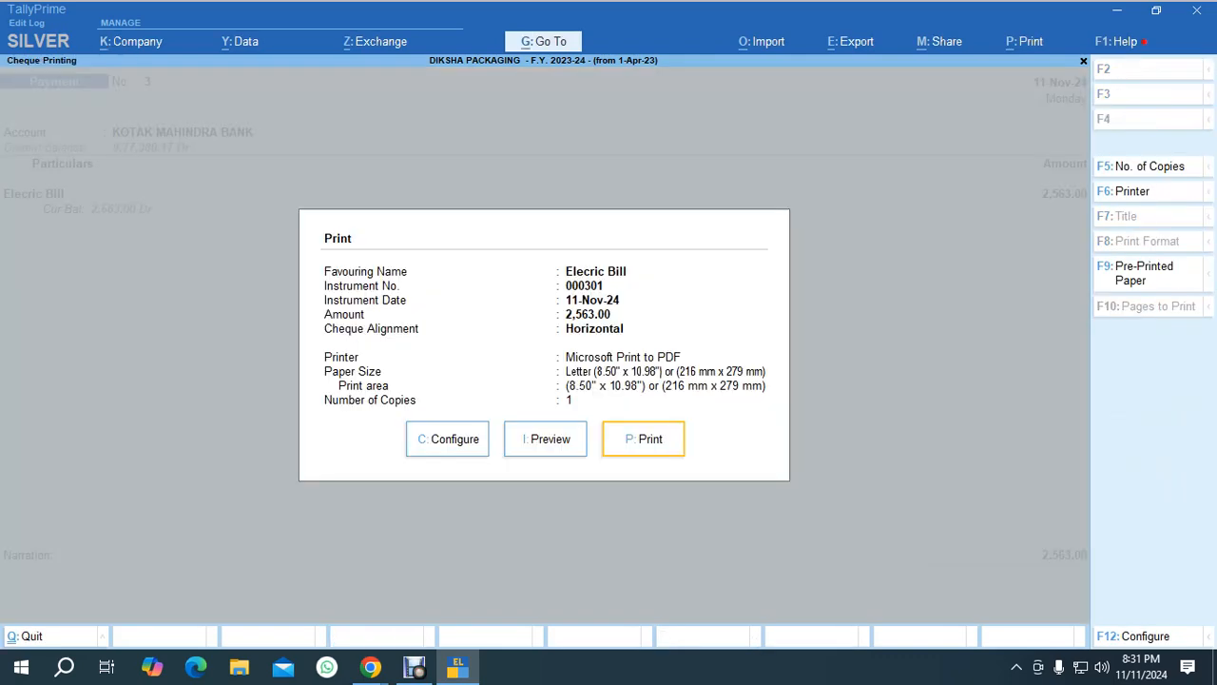
pyautogui.press('Escape')
pyautogui.press('Escape')
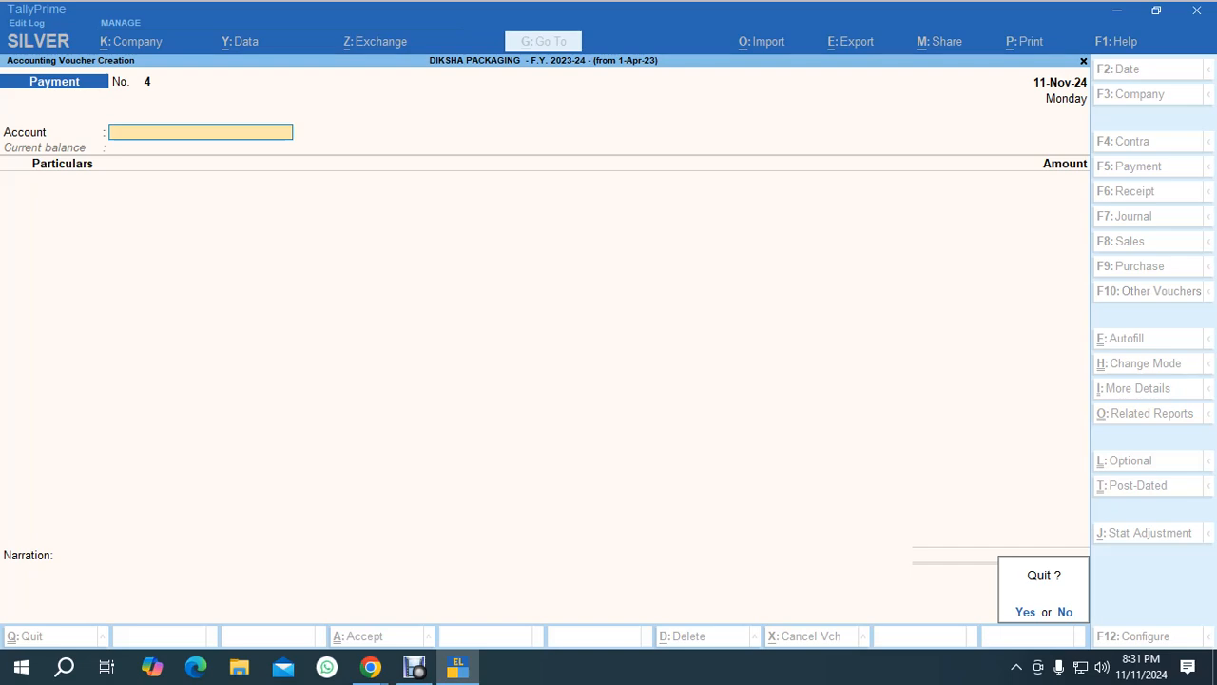
pyautogui.press('Return')
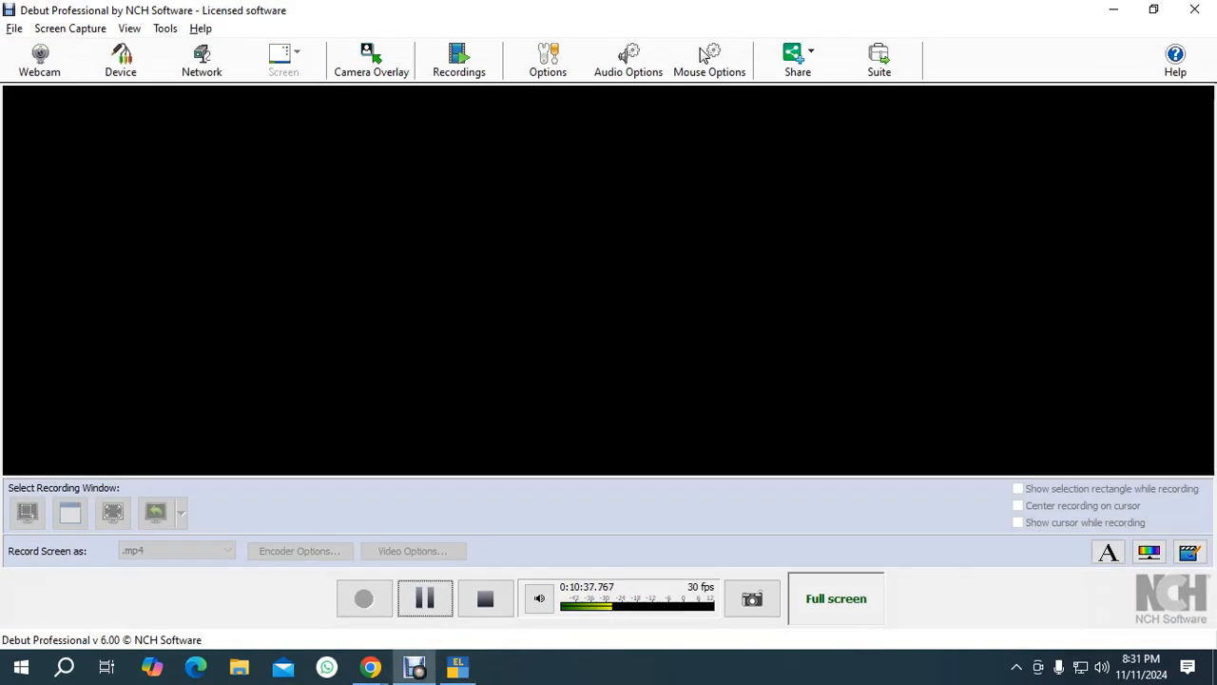
pyautogui.hotkey('alt', 'Tab')
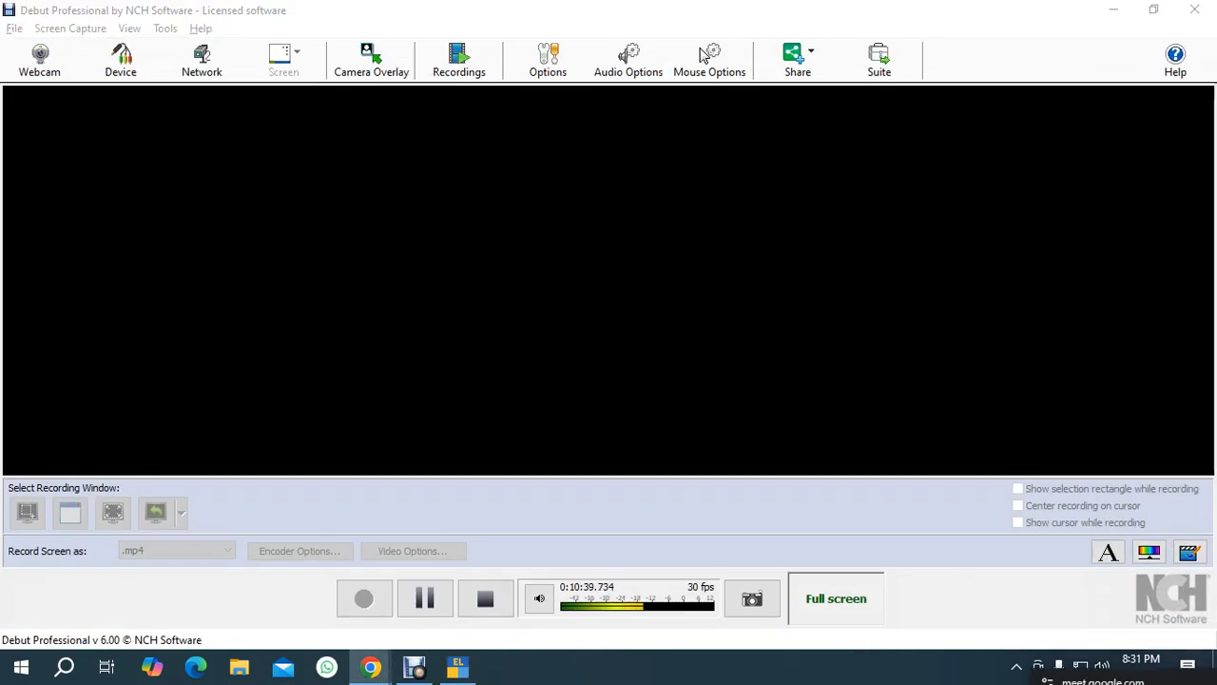
pyautogui.click(414, 666)
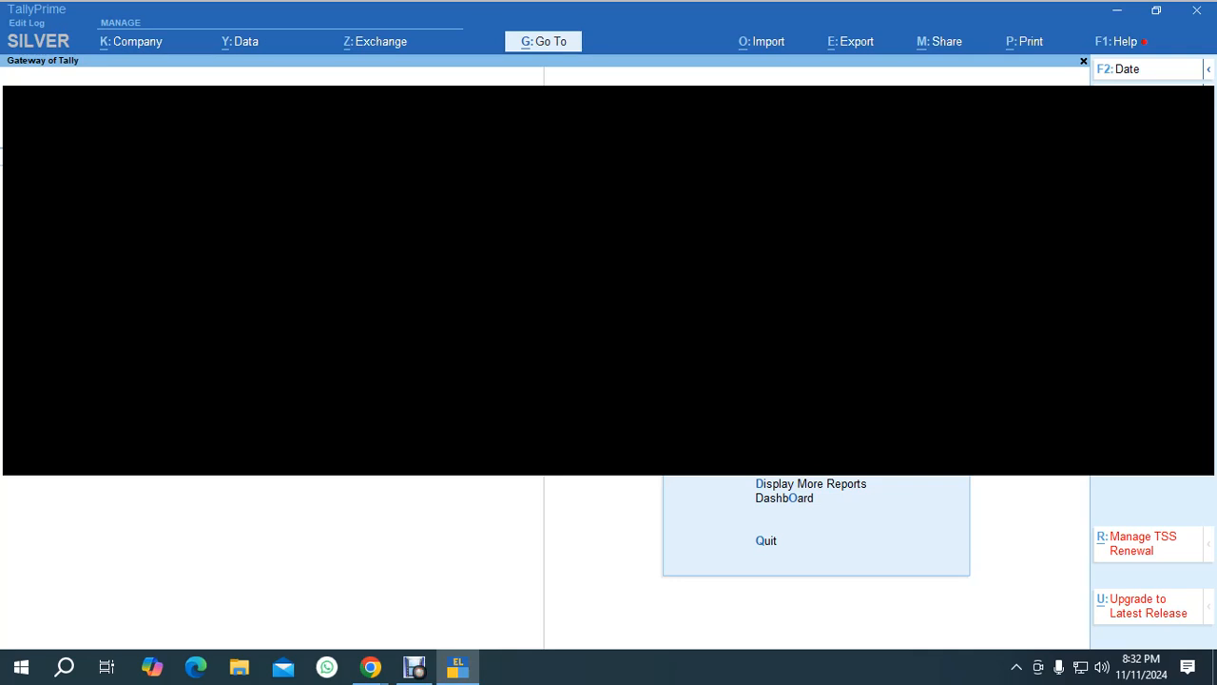
pyautogui.press('d')
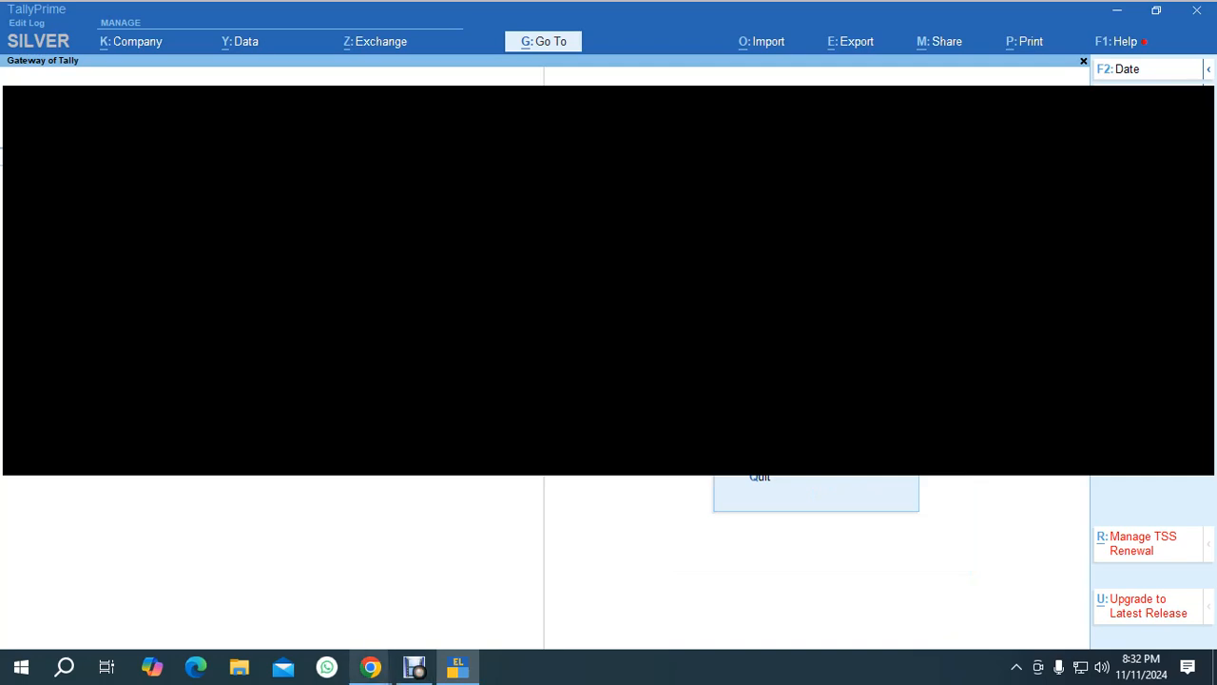
pyautogui.moveTo(370, 667)
pyautogui.click(229, 588)
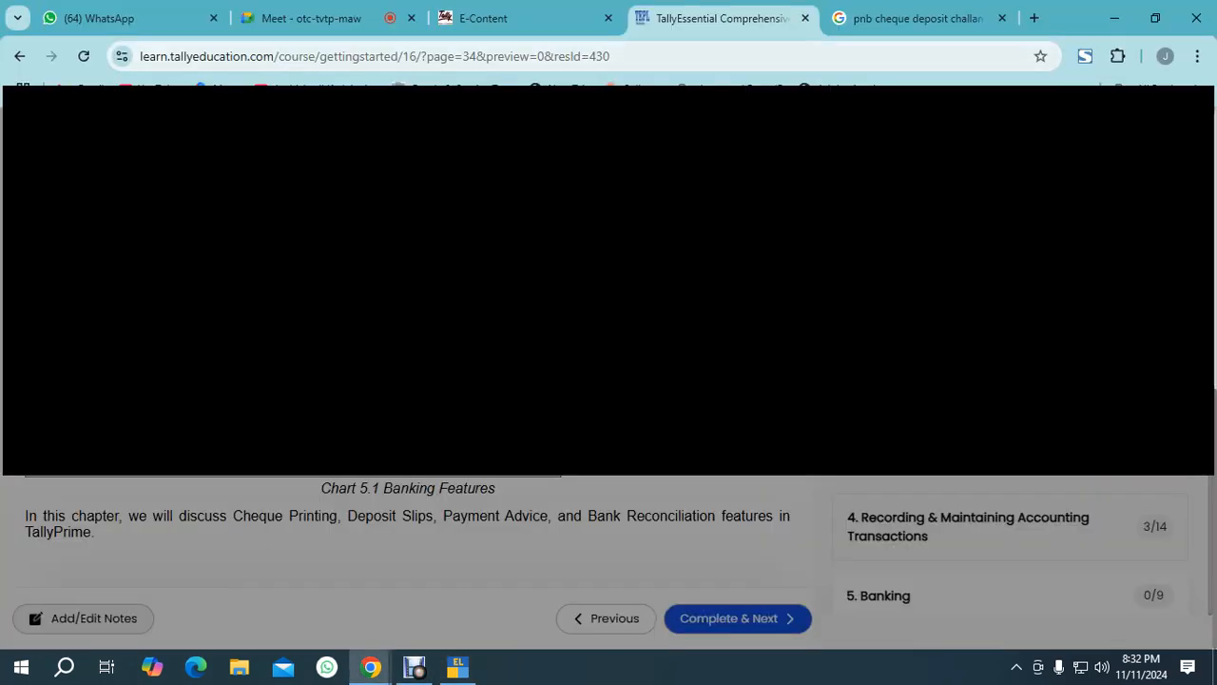
pyautogui.click(310, 18)
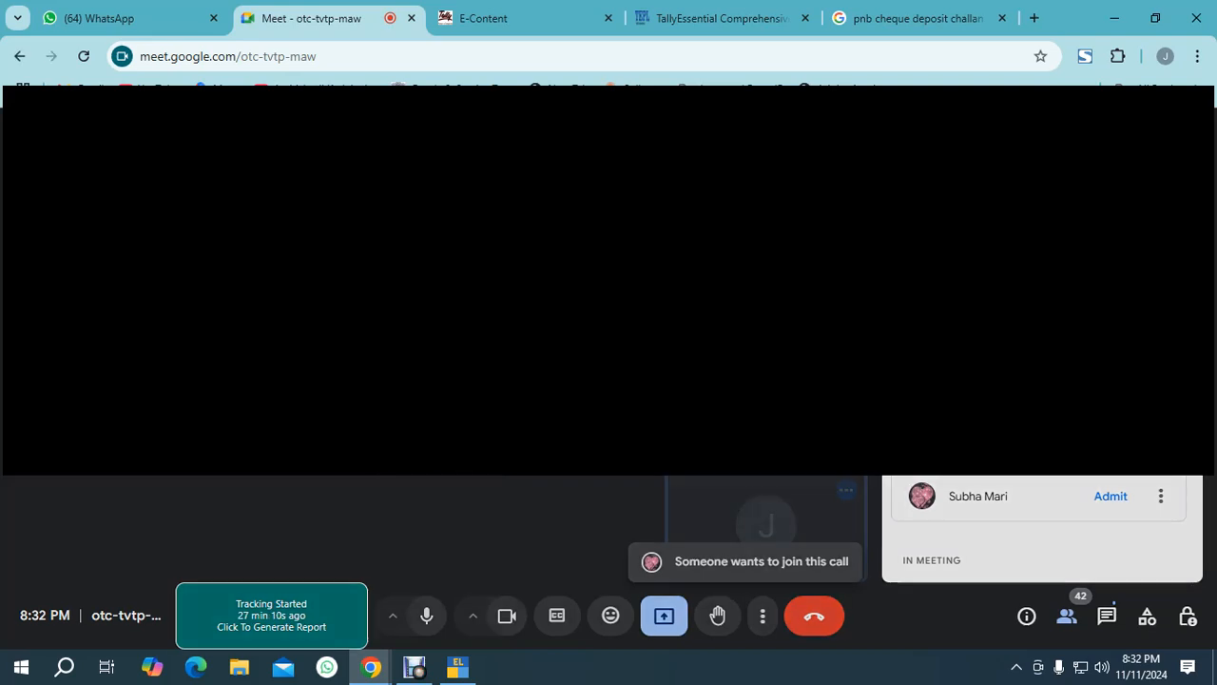
pyautogui.click(737, 428)
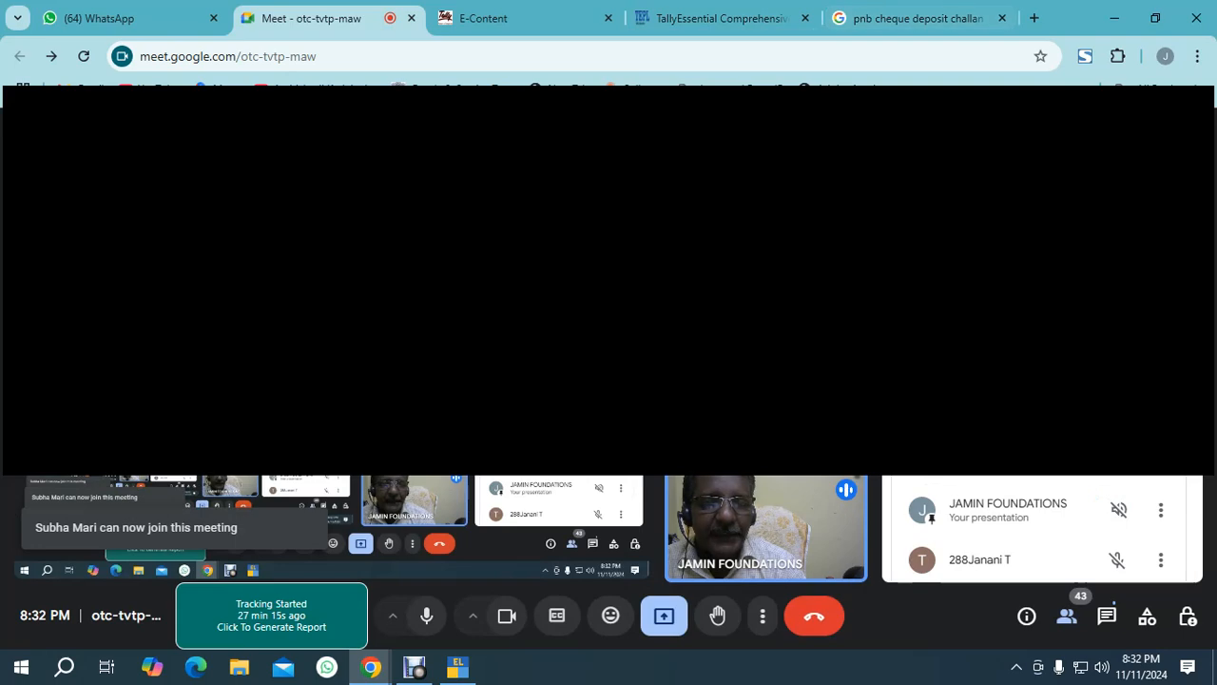
pyautogui.click(458, 667)
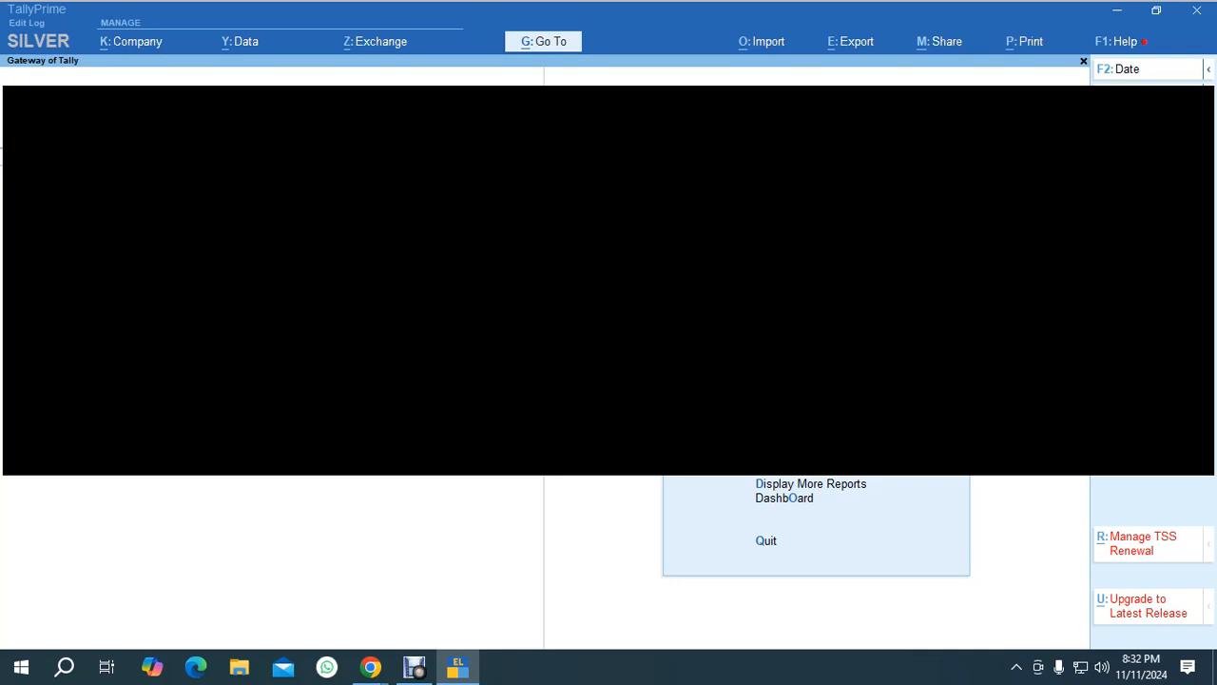
# Open Banking cheque printing for KOTAK MAHINDRA BANK.
pyautogui.press('n')
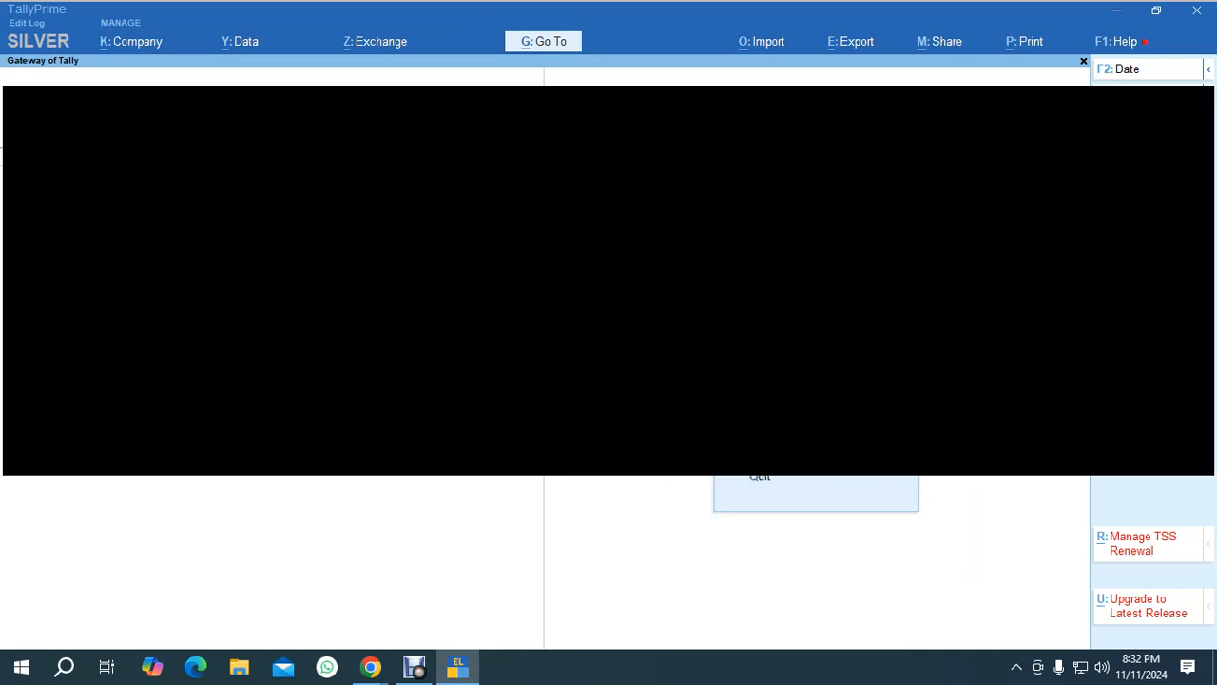
pyautogui.press('b')
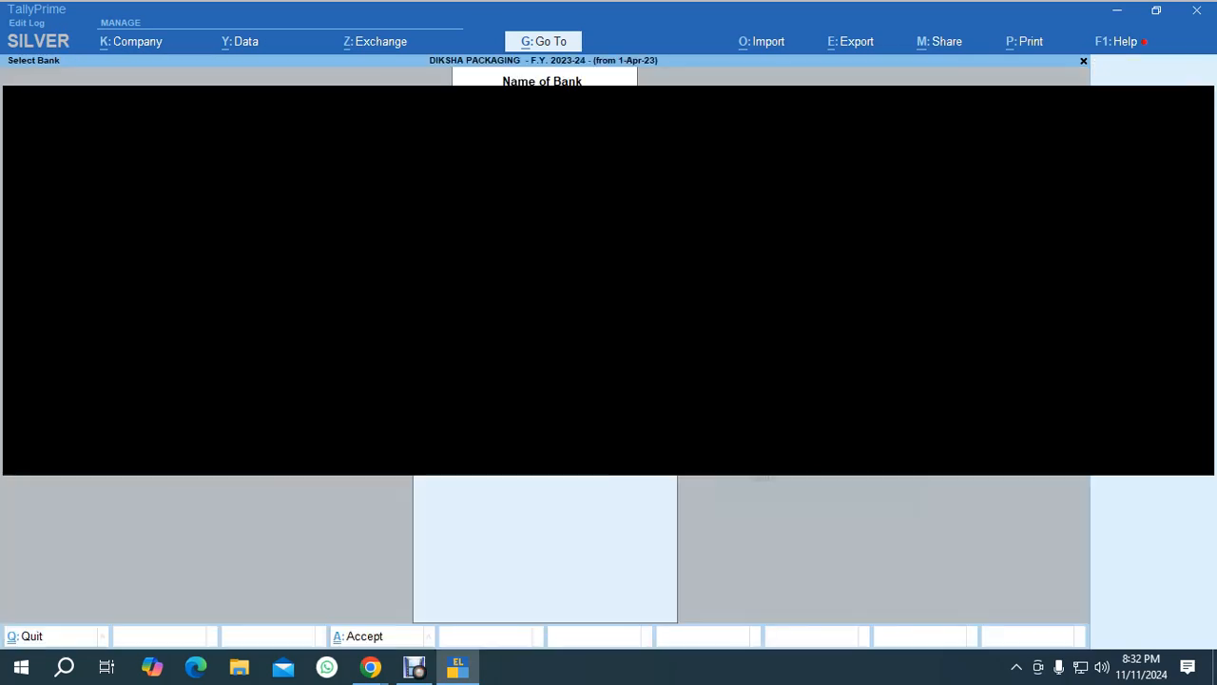
pyautogui.press('Return')
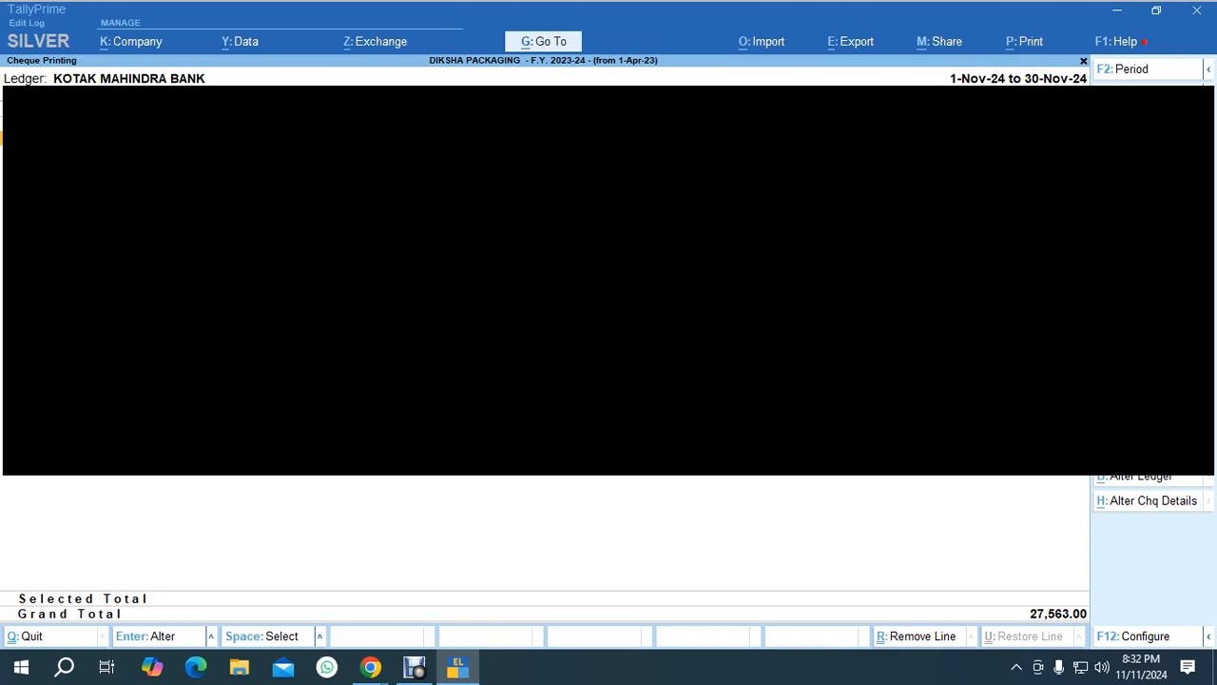
# Select all pending KOTAK MAHINDRA BANK cheques and open their print preview.
pyautogui.hotkey('ctrl', 'space')
pyautogui.press('space')
pyautogui.press('ctrl')
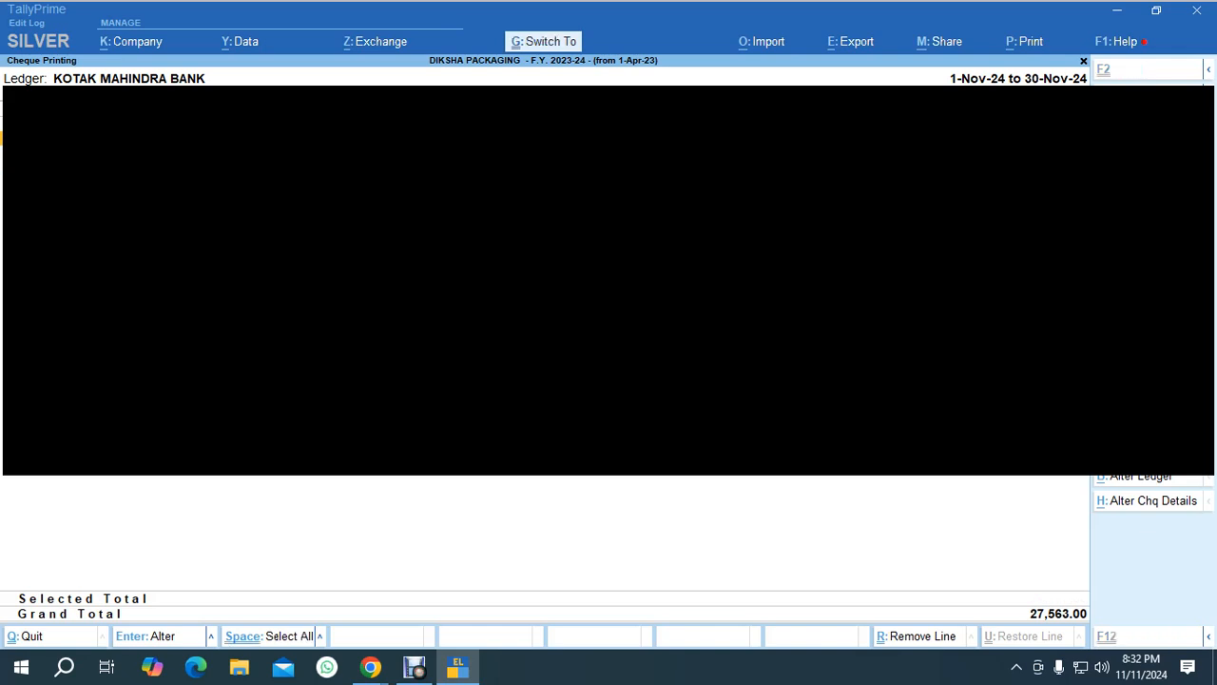
pyautogui.hotkey('ctrl', 'space')
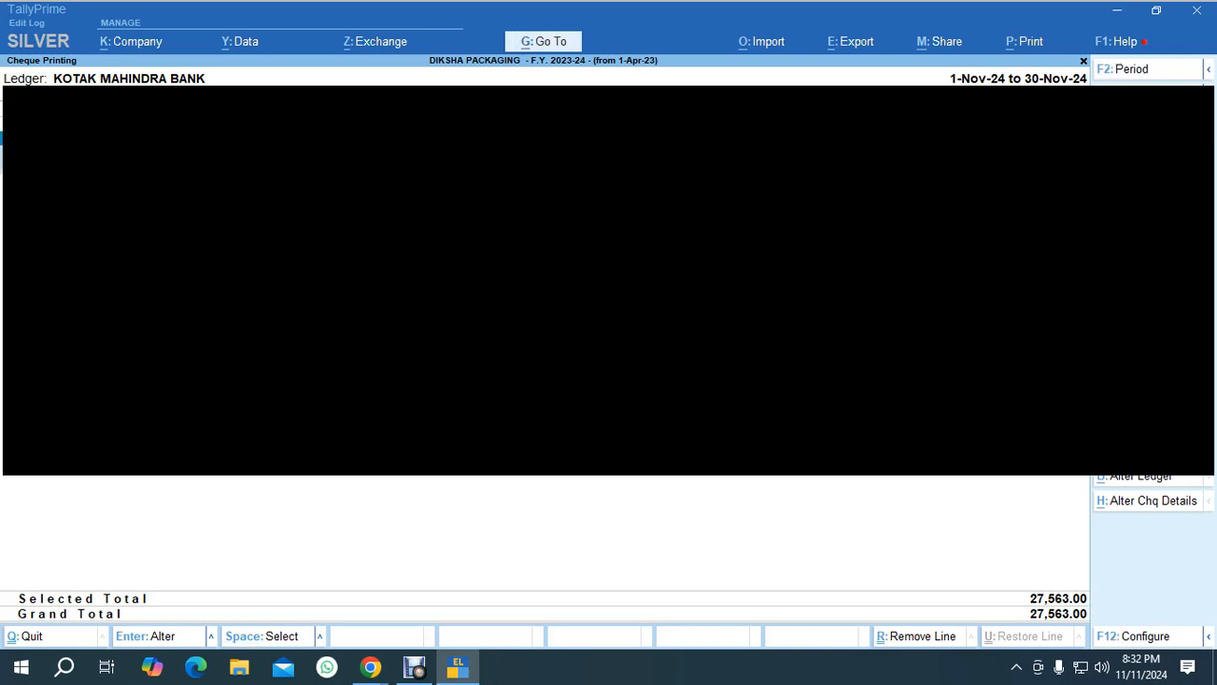
pyautogui.hotkey('alt', 'p')
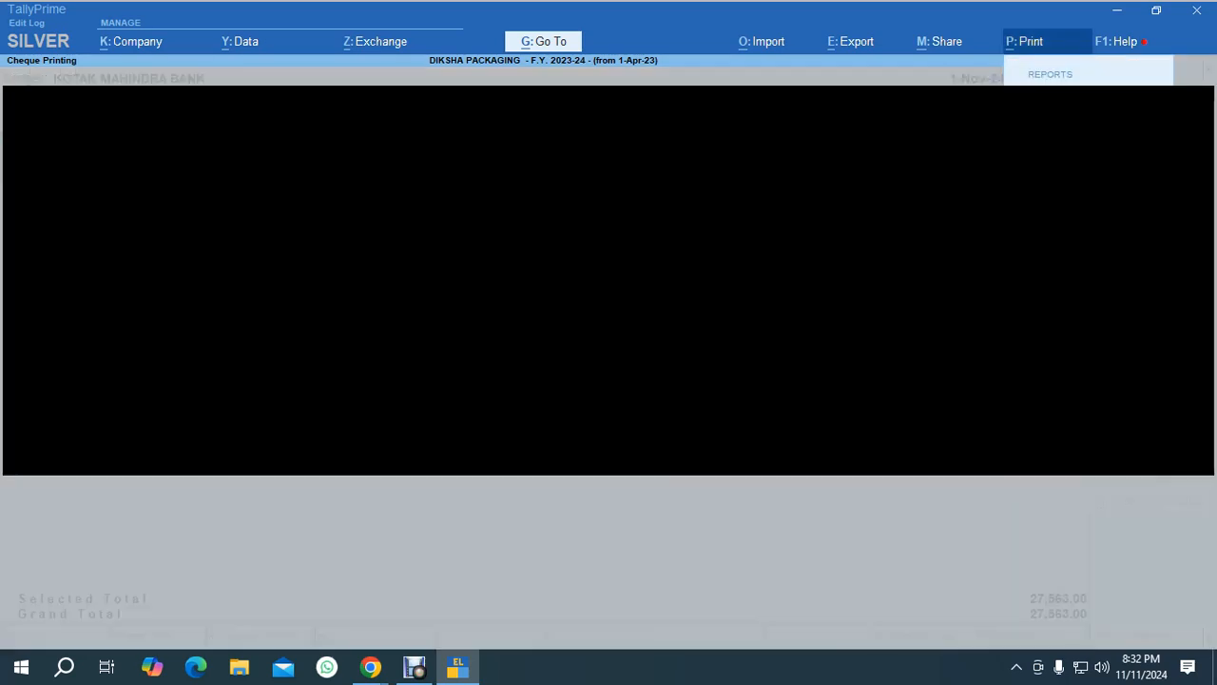
pyautogui.press('Return')
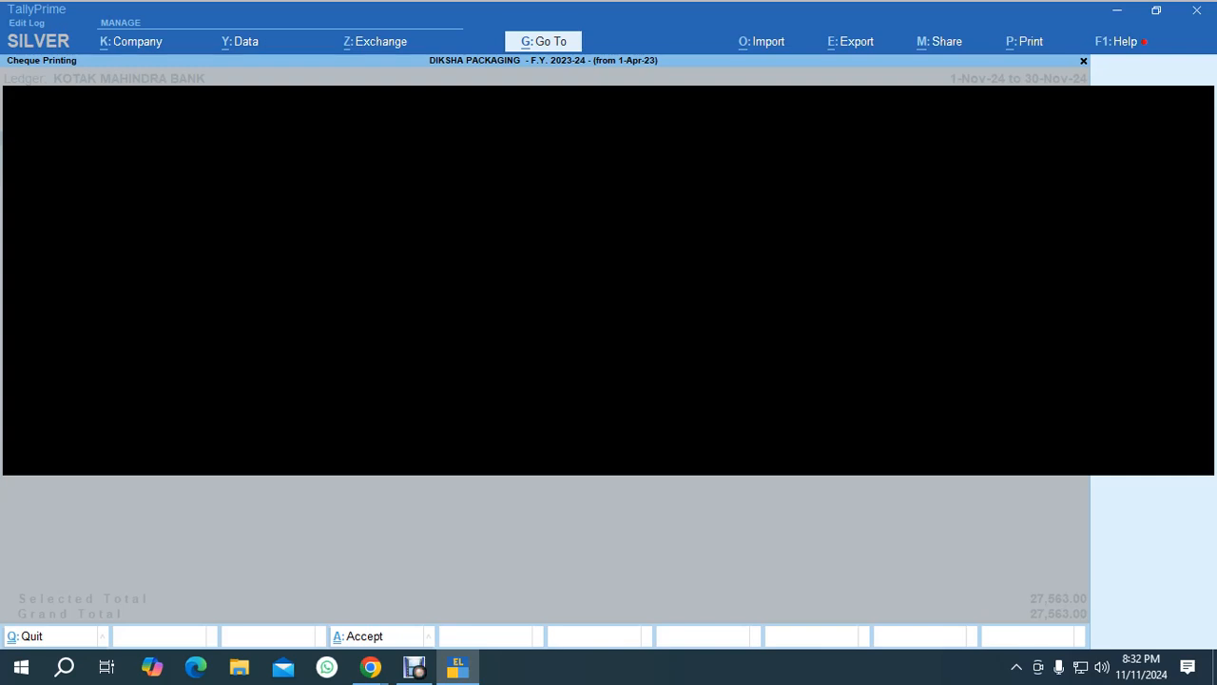
pyautogui.press('Return')
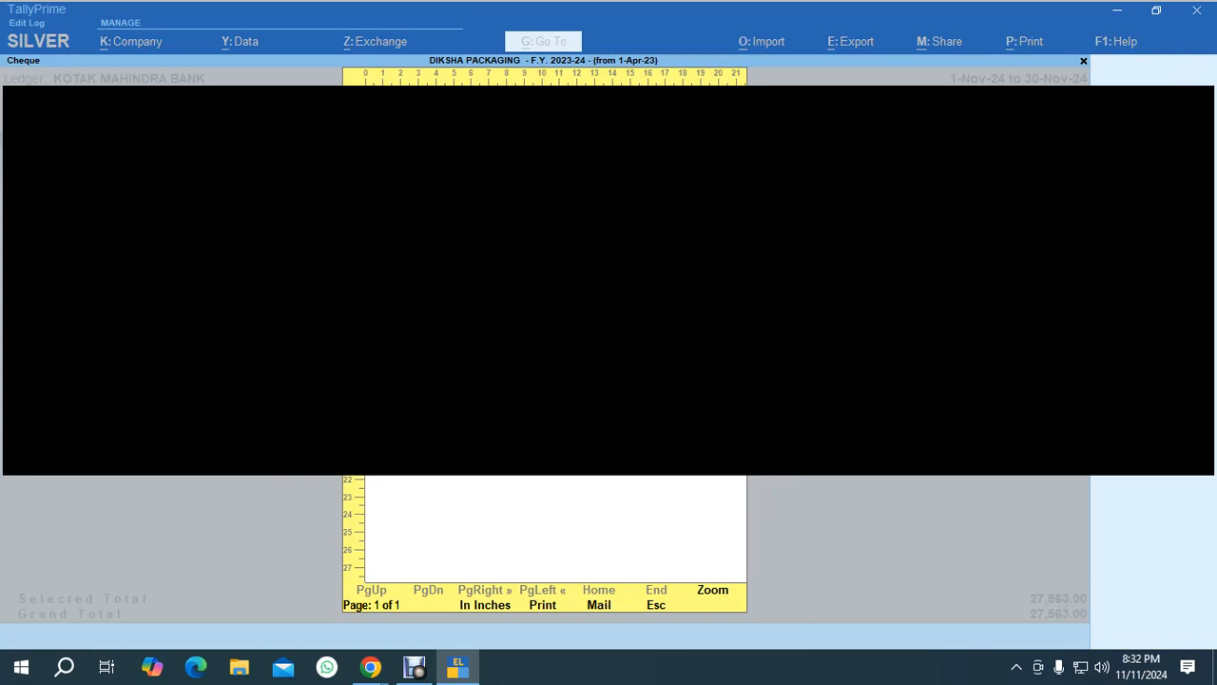
# Examine the cheque print preview in zoomed view.
pyautogui.hotkey('alt', 'z')
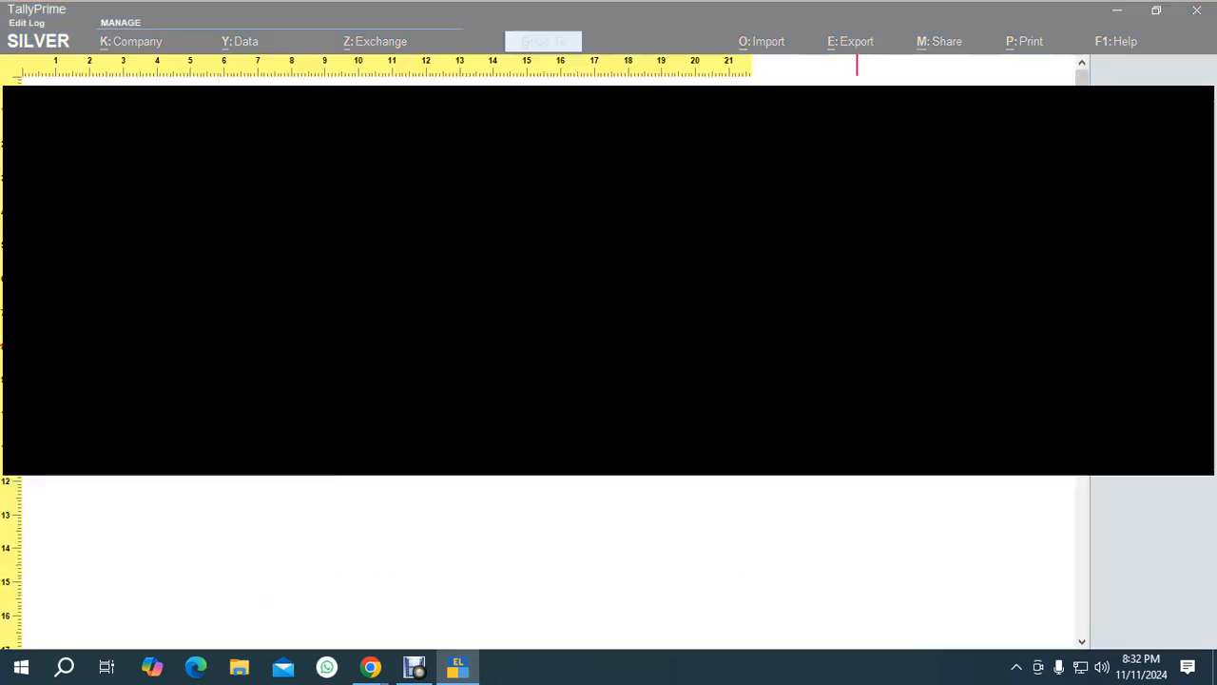
pyautogui.hotkey('alt', 'z')
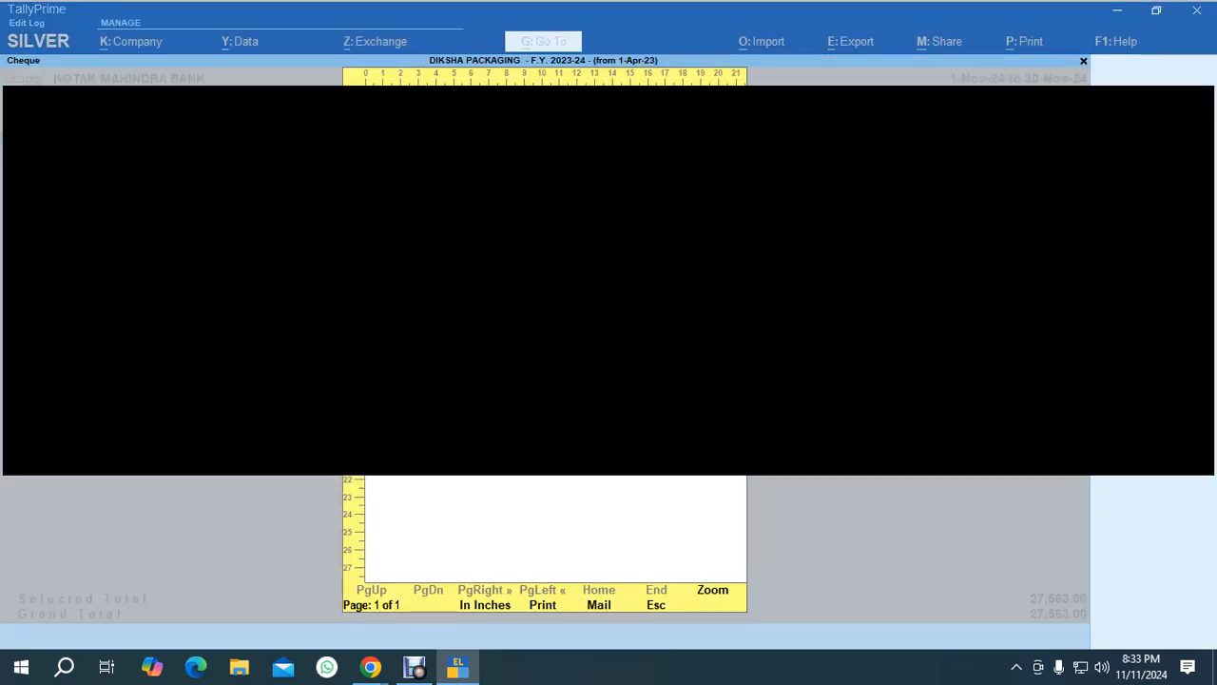
pyautogui.press('Escape')
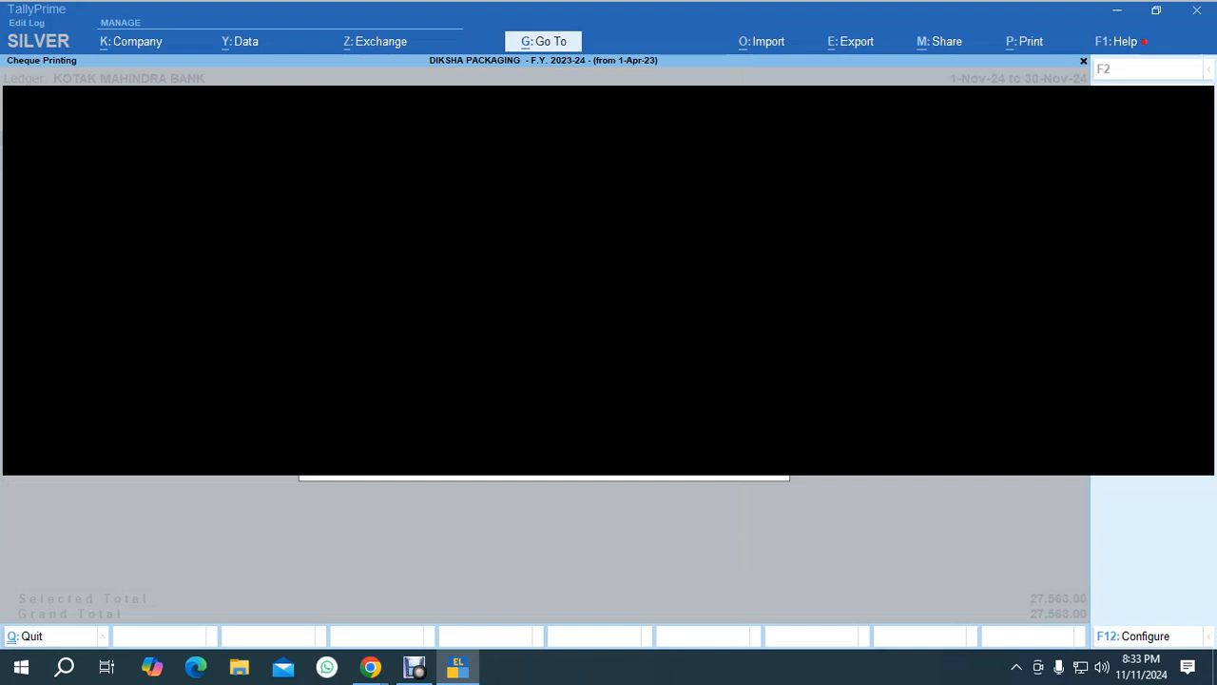
pyautogui.press('i')
pyautogui.hotkey('alt', 'z')
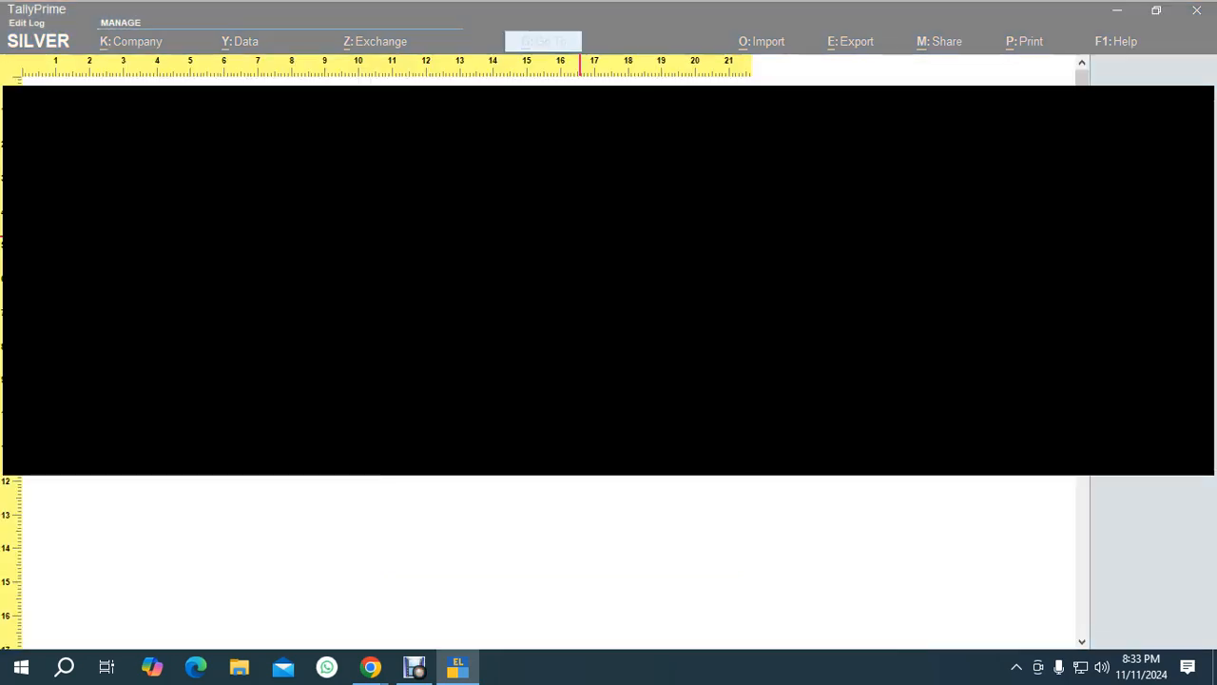
pyautogui.press('Escape')
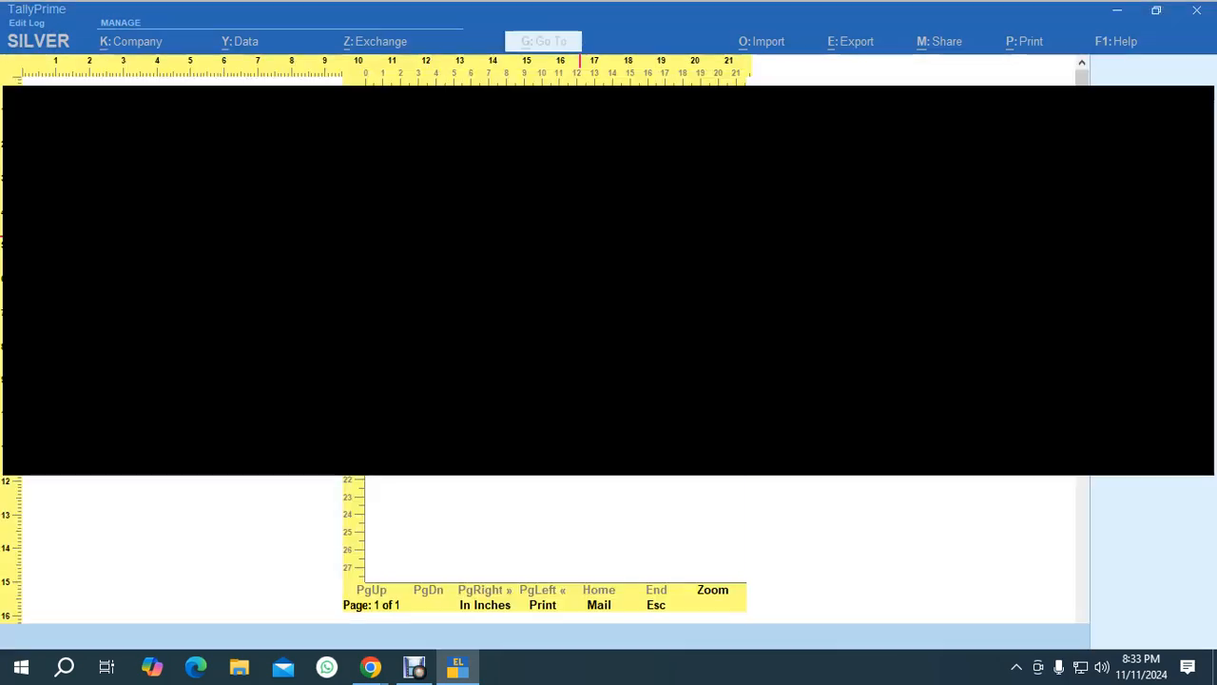
pyautogui.press('Escape')
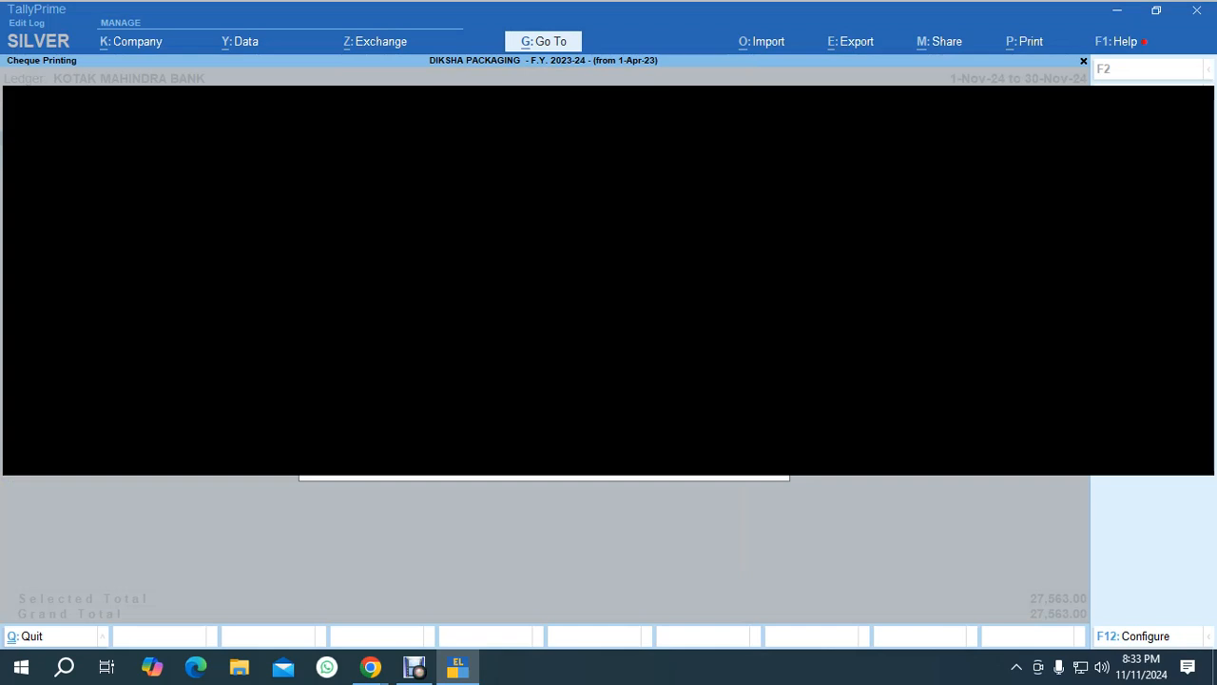
# Preview the cheque again in zoomed view, then exit back to the Gateway of Tally.
pyautogui.press('i')
pyautogui.hotkey('alt', 'z')
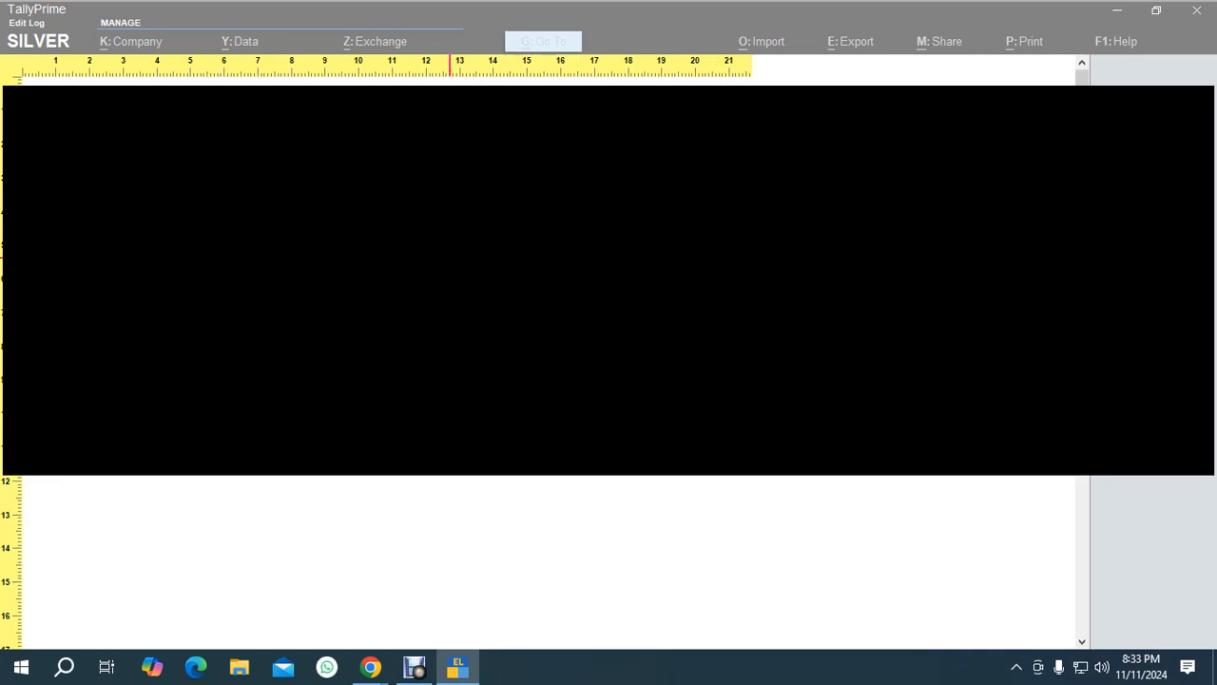
pyautogui.press('Escape')
pyautogui.press('Escape')
pyautogui.press('Escape')
pyautogui.press('Escape')
pyautogui.press('Escape')
pyautogui.press('Escape')
pyautogui.press('Escape')
pyautogui.hotkey('alt', 'Tab')
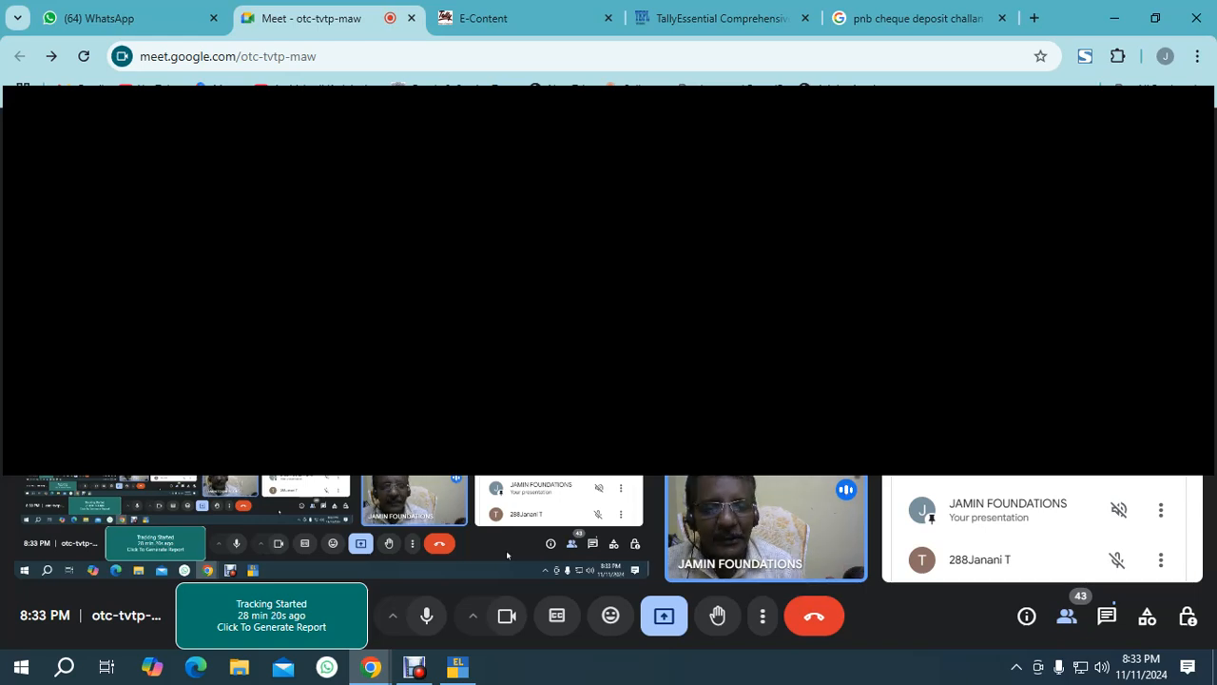
pyautogui.hotkey('alt', 'Tab')
# Open the first payment voucher from the Day Book and step through its bank allocation.
pyautogui.press('d')
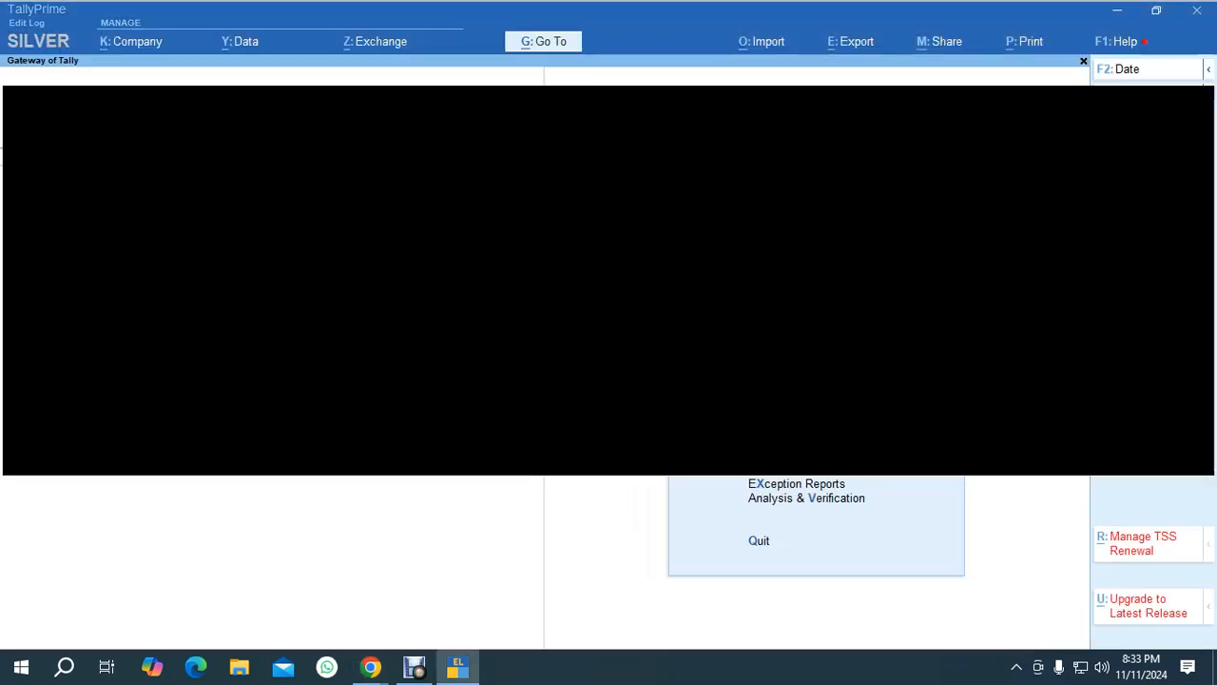
pyautogui.press('d')
pyautogui.press('Return')
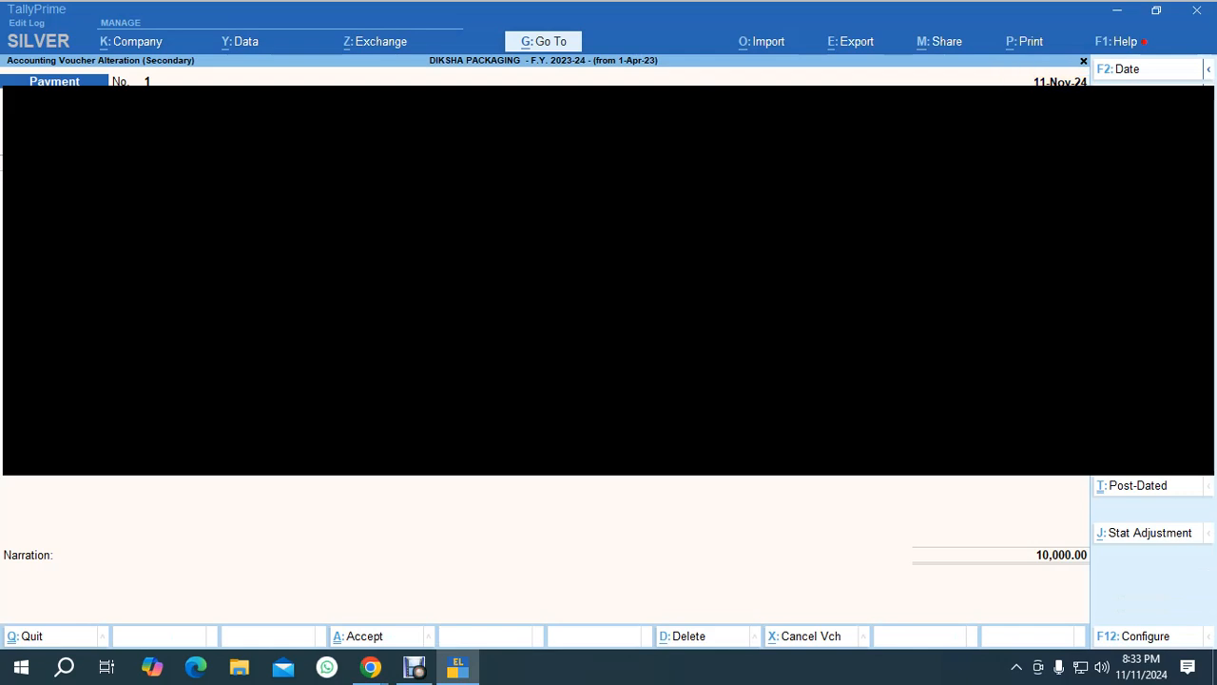
pyautogui.press('Return')
pyautogui.press('Return')
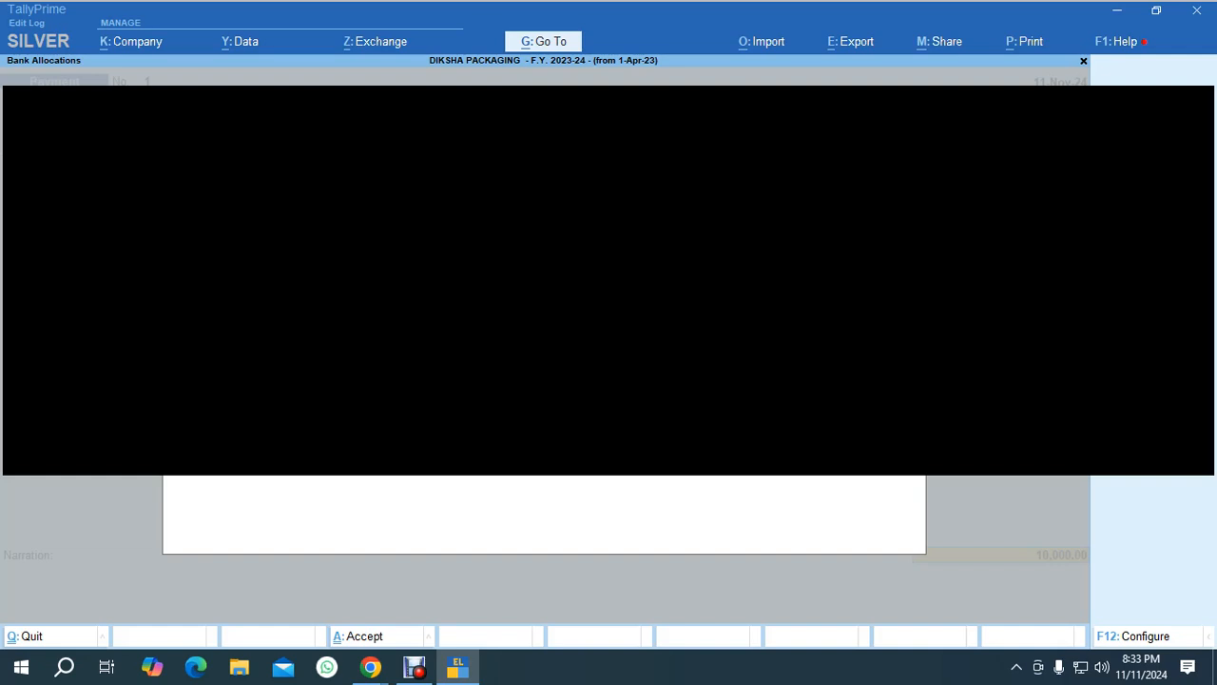
pyautogui.press('Return')
pyautogui.press('Return')
pyautogui.press('Escape')
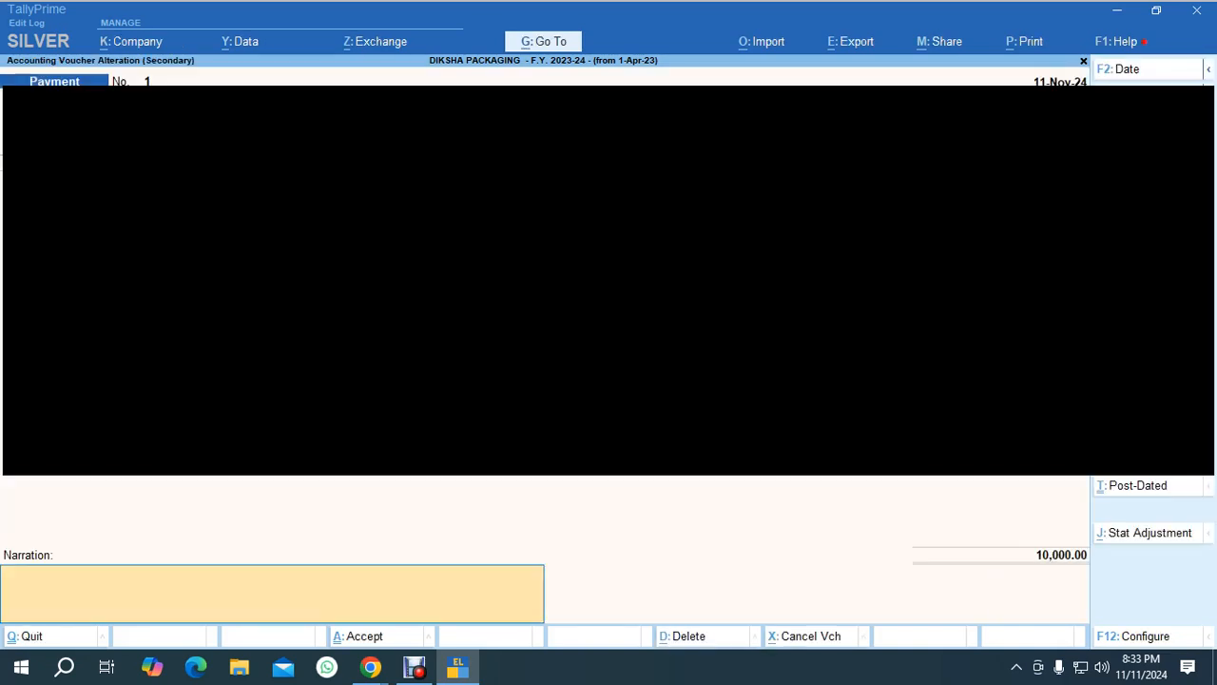
# Review the payment voucher's configuration options and accept them unchanged.
pyautogui.write('-')
pyautogui.press('F12')
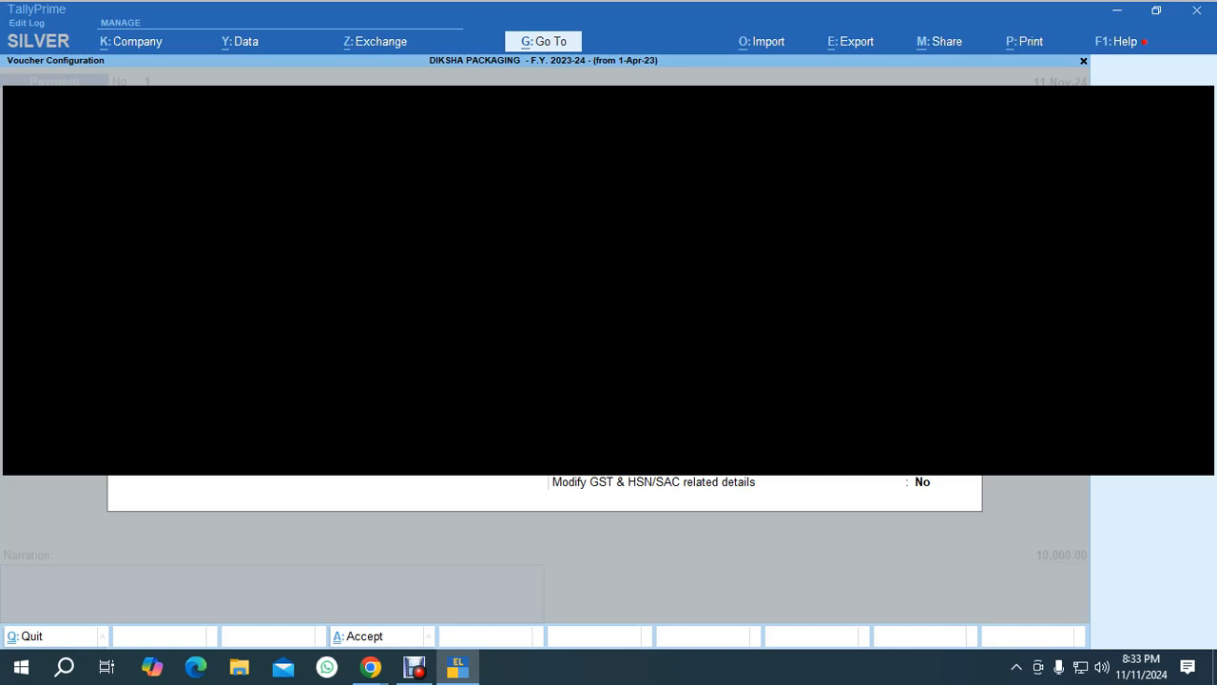
pyautogui.press('Return')
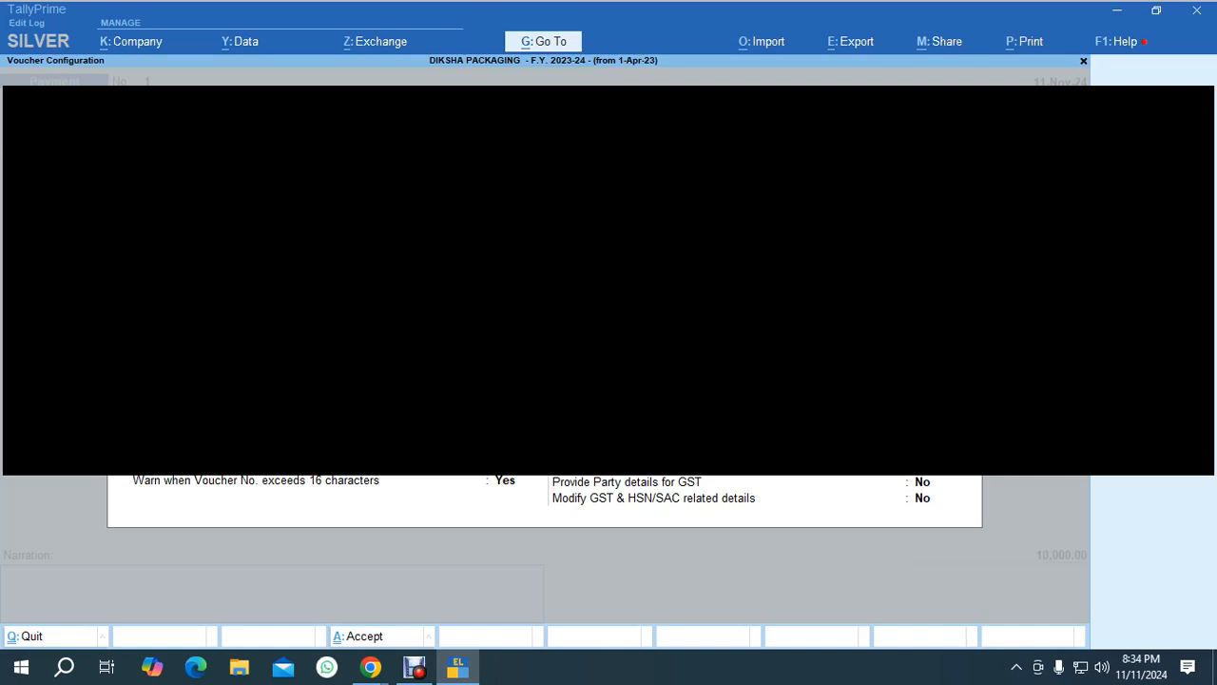
pyautogui.press('Down')
pyautogui.press('Down')
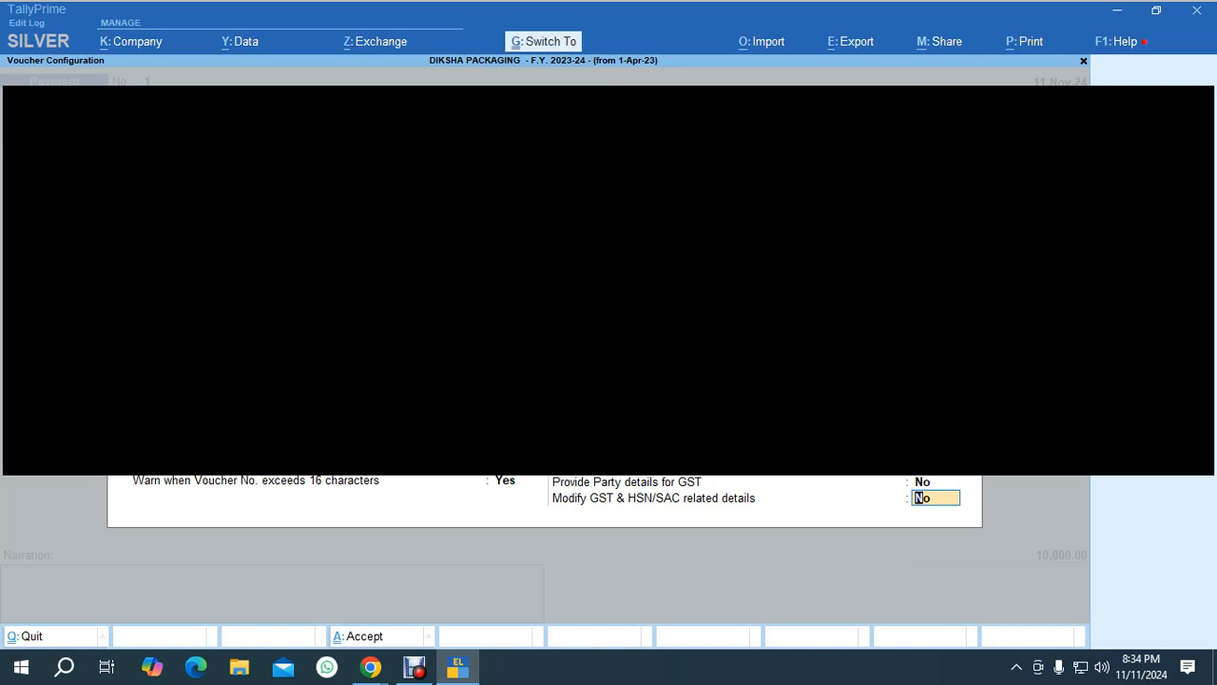
pyautogui.press('Return')
pyautogui.press('Return')
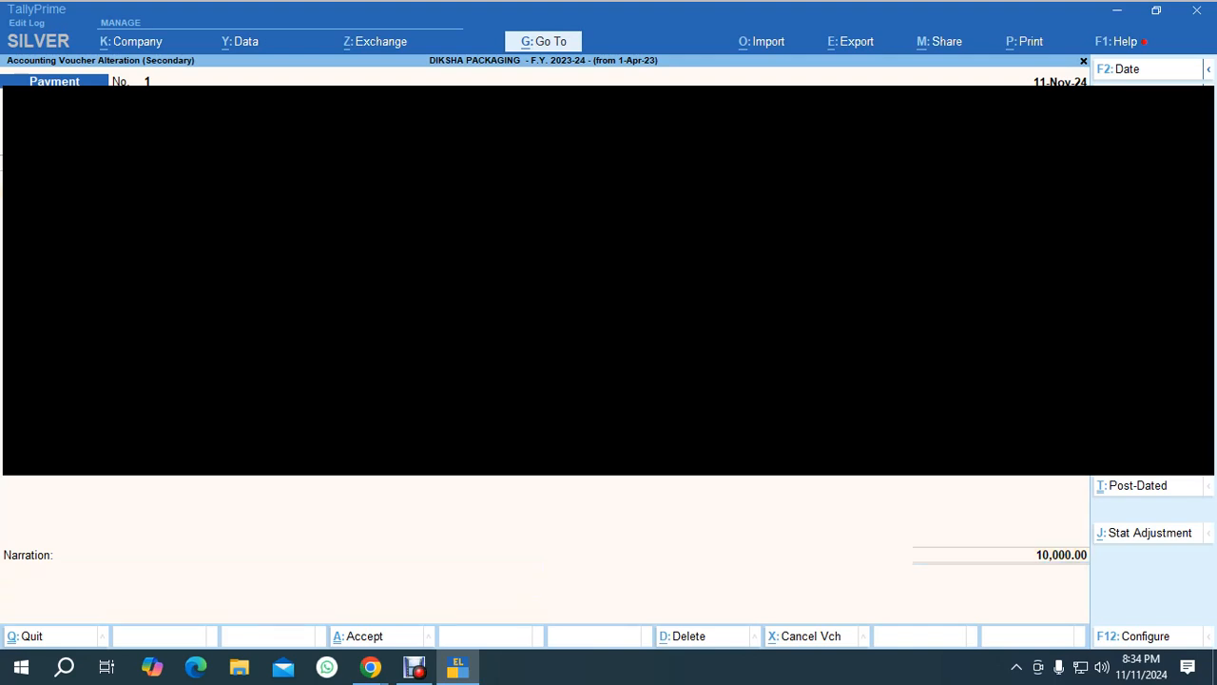
pyautogui.press('BackSpace')
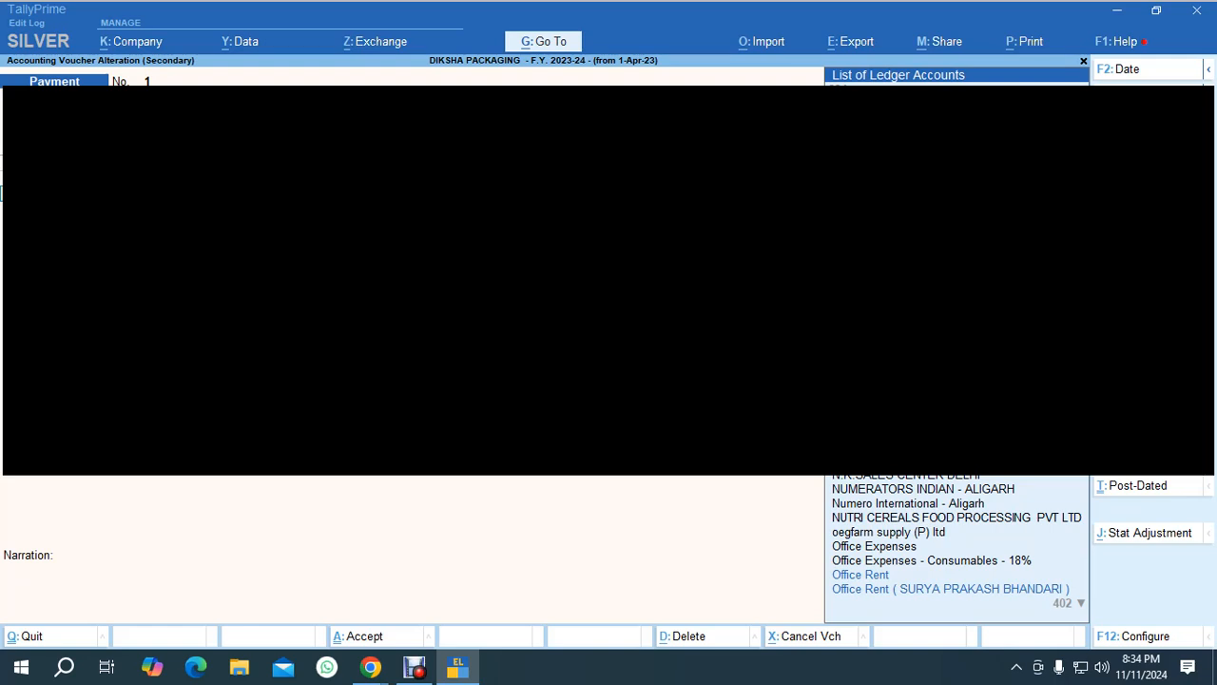
pyautogui.press('F12')
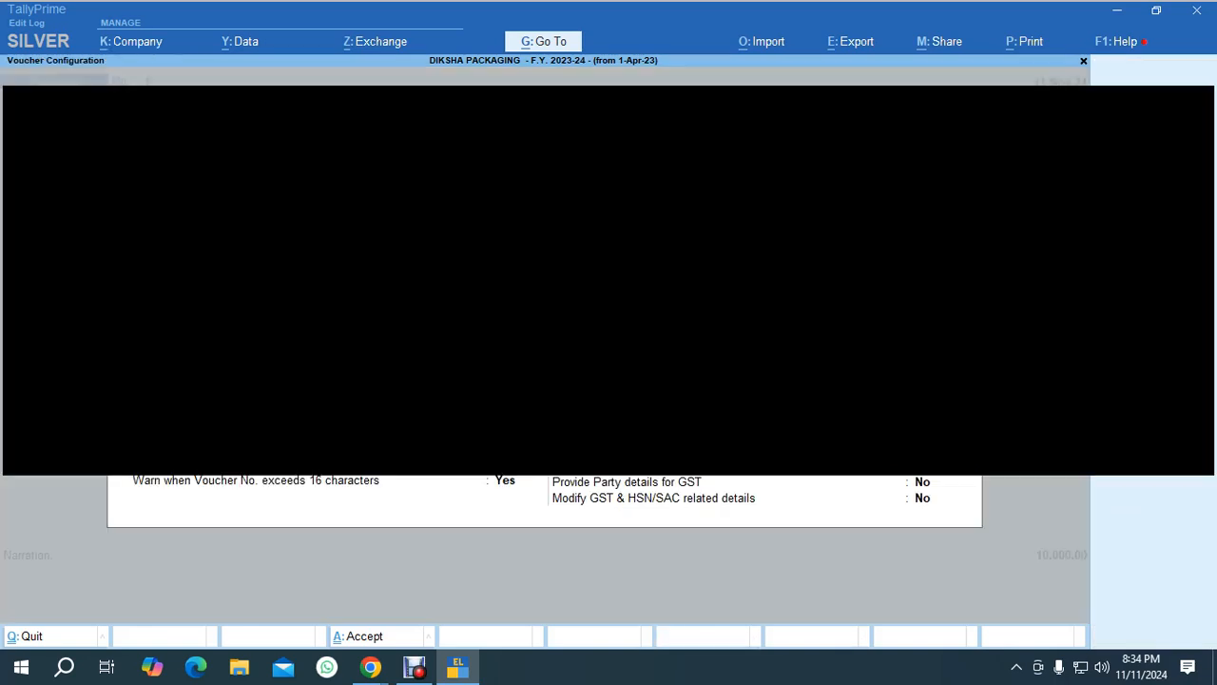
pyautogui.press('ctrl')
pyautogui.hotkey('ctrl', 'a')
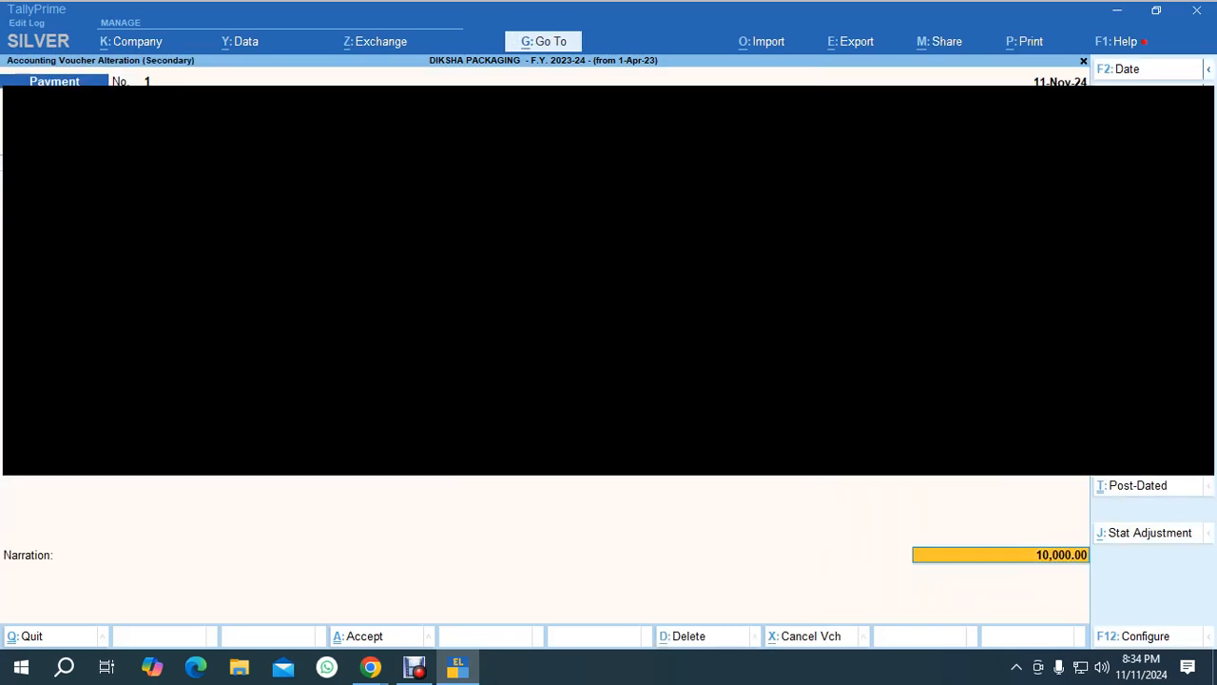
# Review the bank allocation configuration and accept the voucher to reach cheque printing.
pyautogui.press('Return')
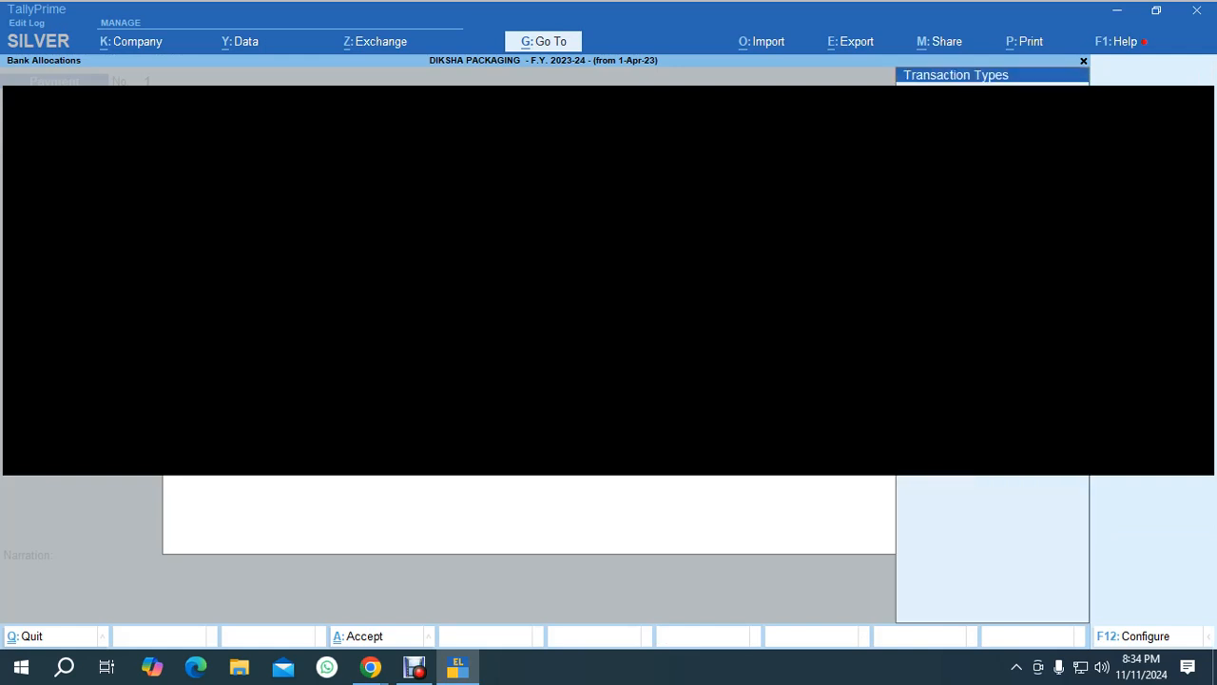
pyautogui.press('Return')
pyautogui.press('Return')
pyautogui.press('Return')
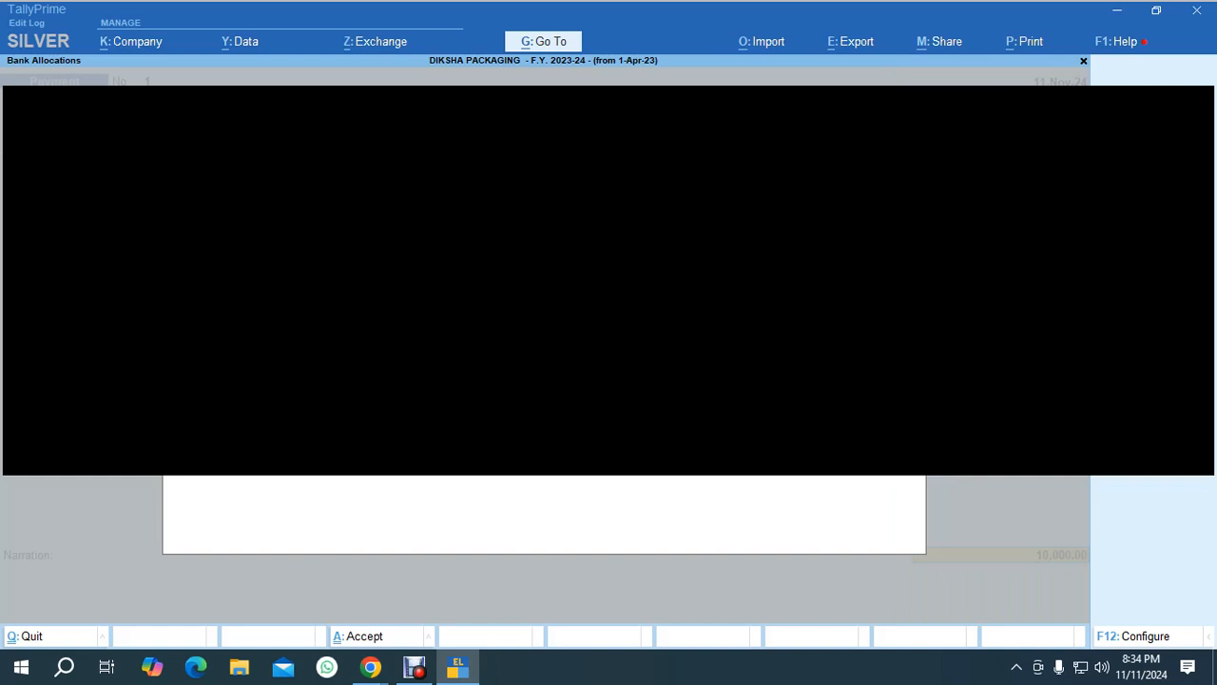
pyautogui.press('F12')
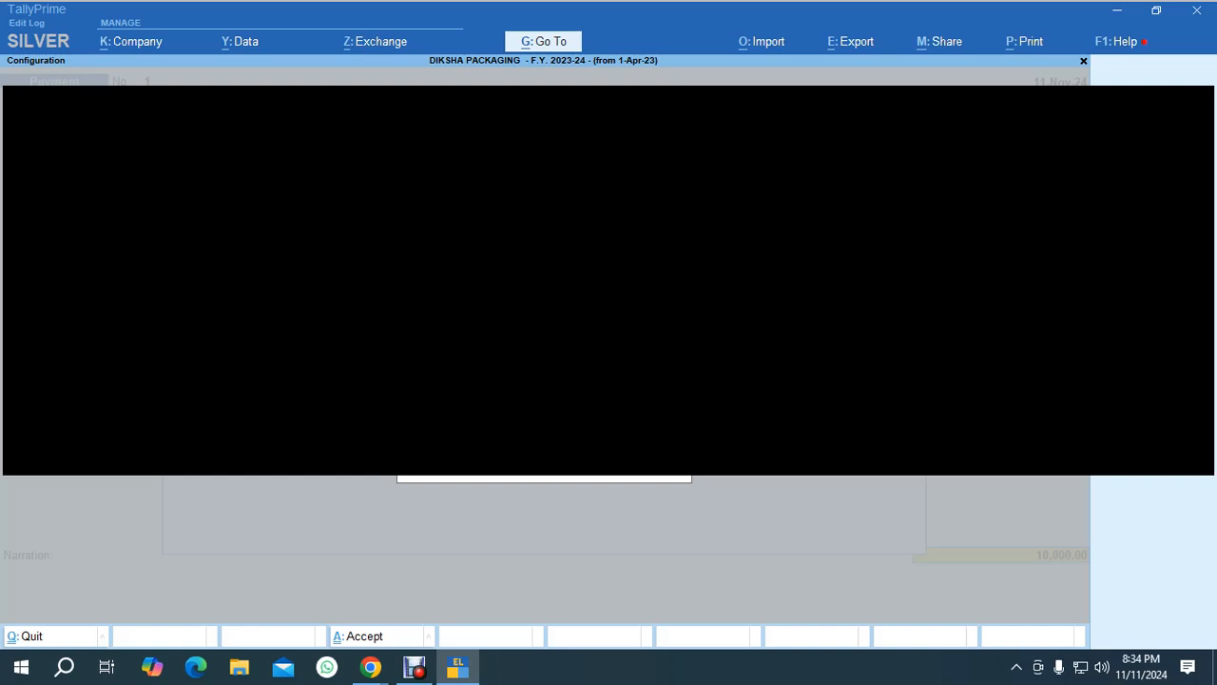
pyautogui.hotkey('ctrl', 'a')
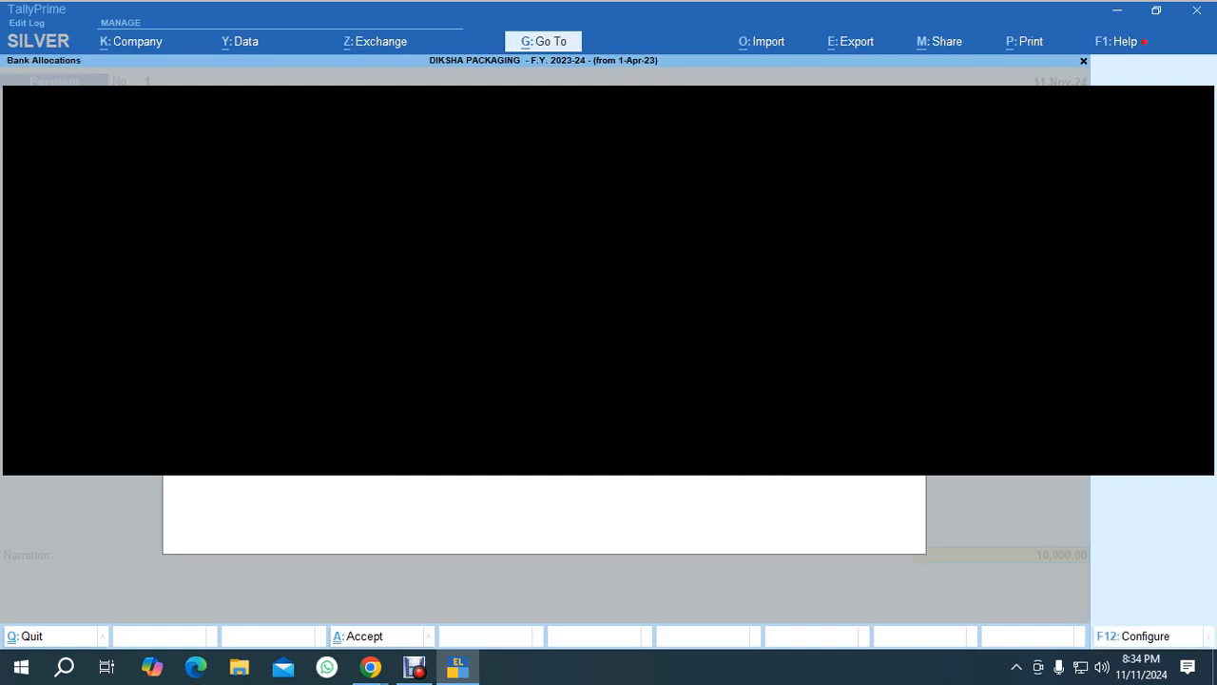
pyautogui.press('F12')
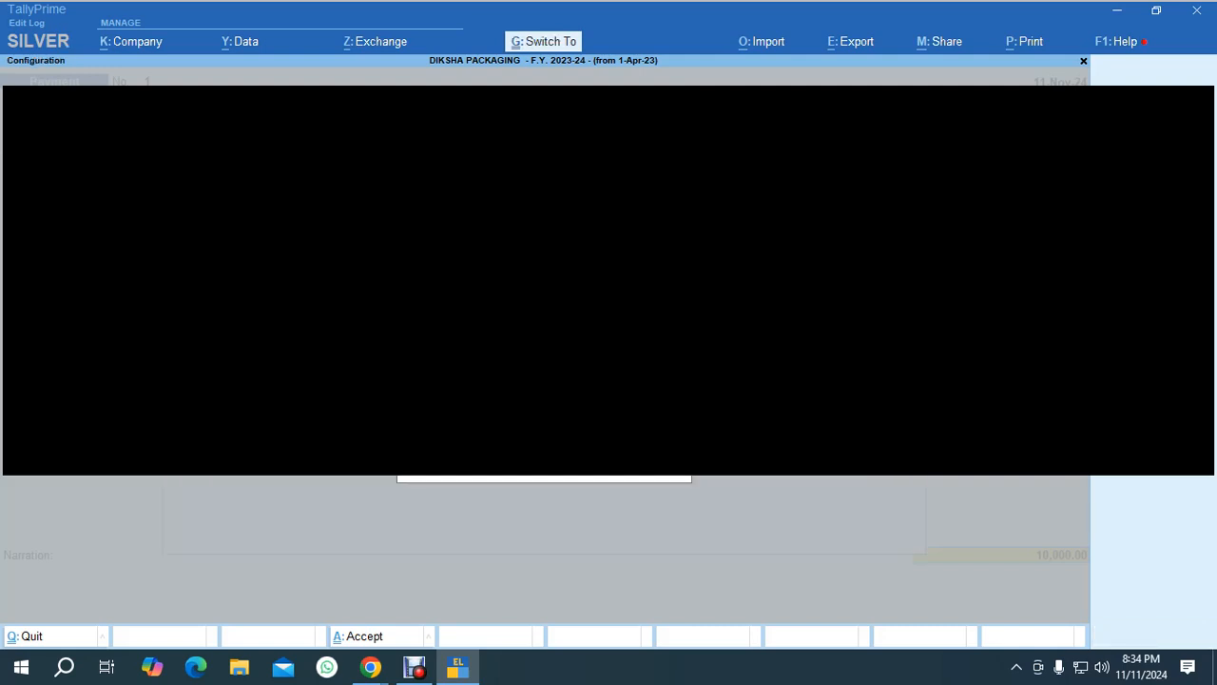
pyautogui.hotkey('ctrl', 'a')
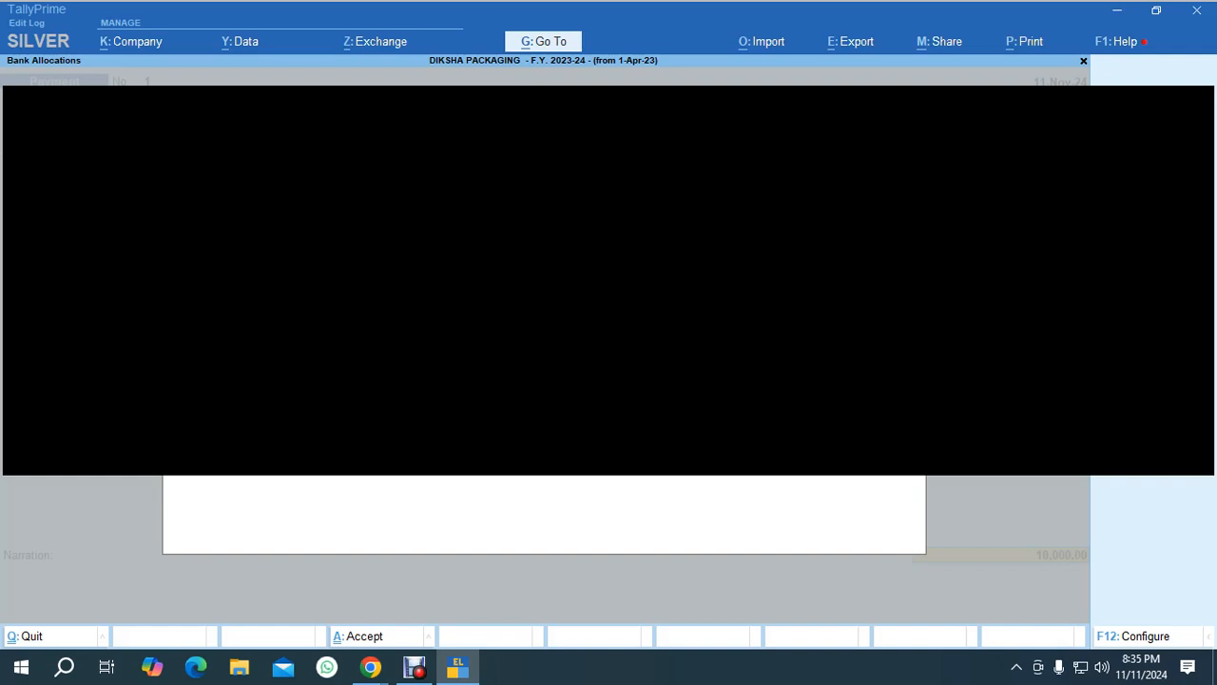
pyautogui.press('Return')
pyautogui.press('Return')
pyautogui.press('Return')
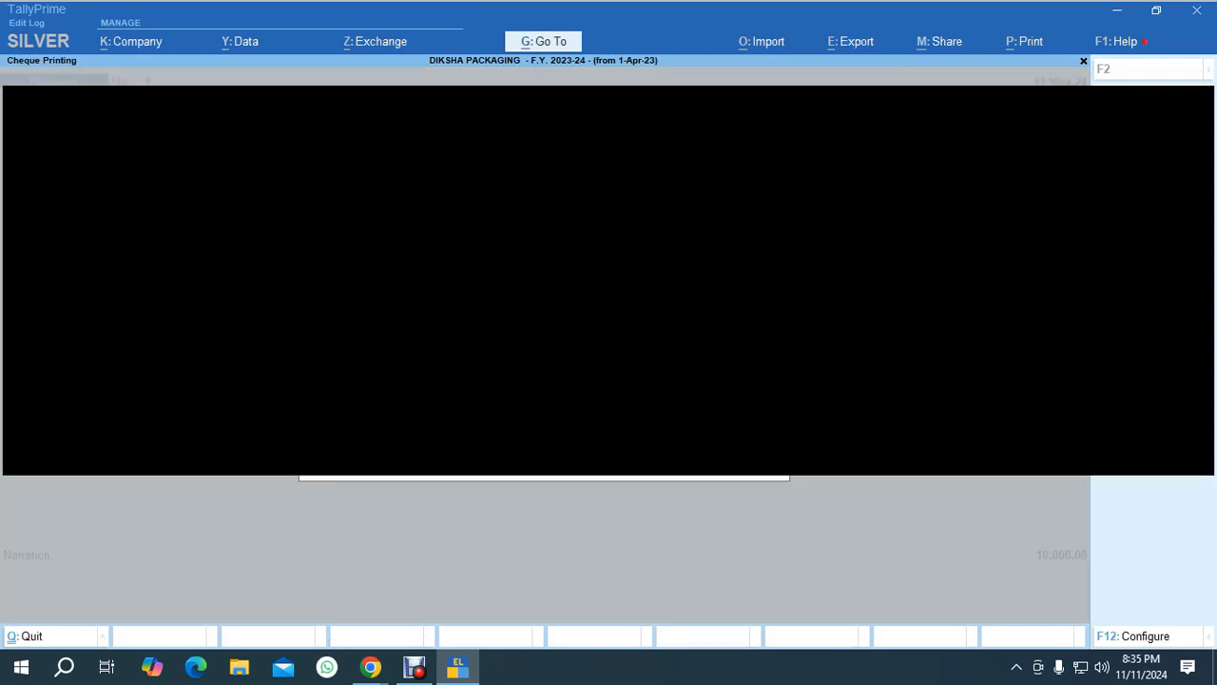
# Preview the voucher's cheque in zoomed view and return to the Day Book.
pyautogui.press('i')
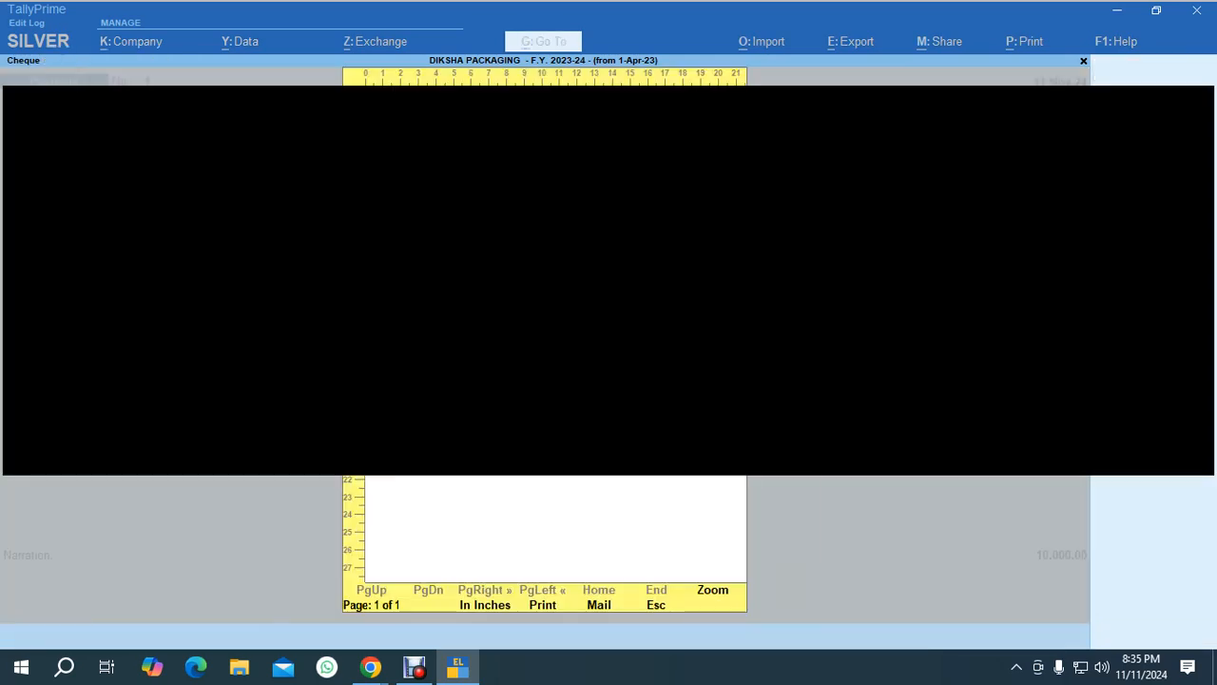
pyautogui.hotkey('alt', 'z')
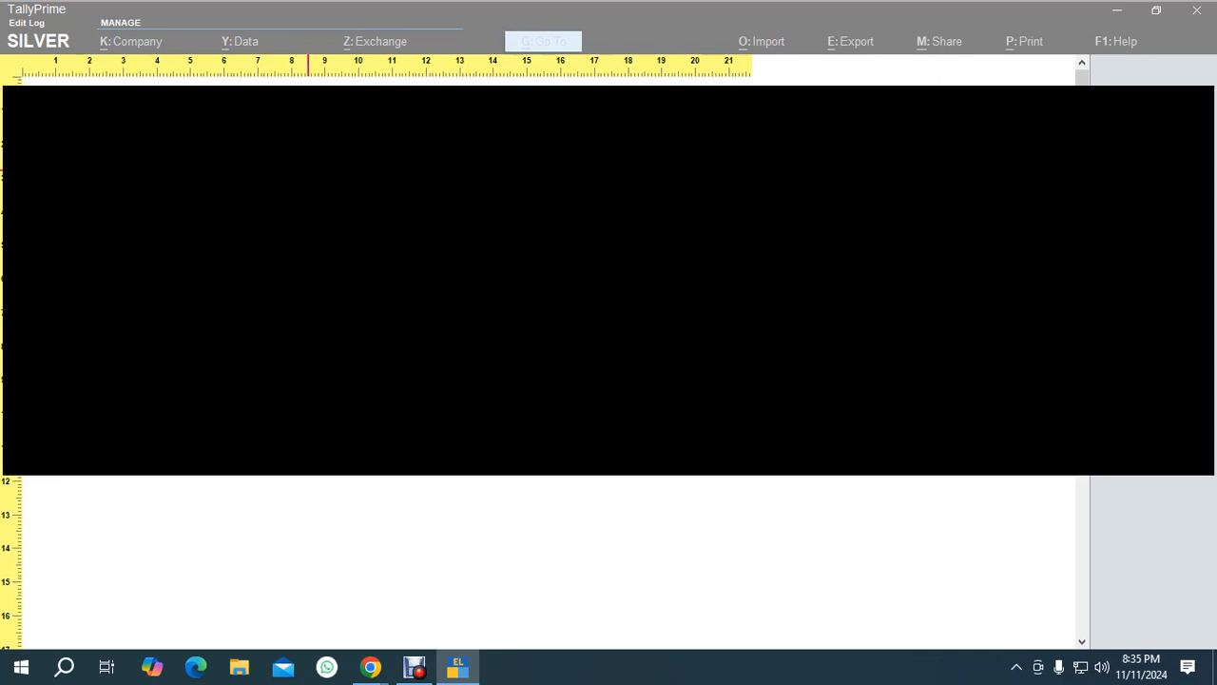
pyautogui.press('Escape')
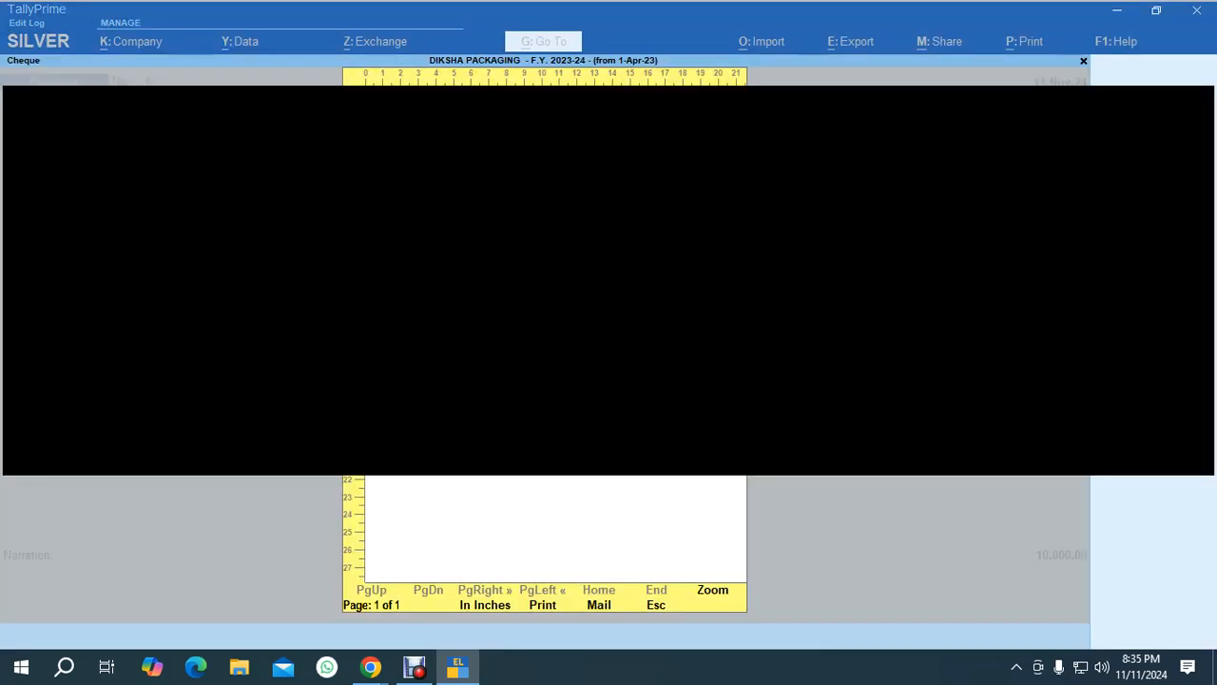
pyautogui.press('Escape')
pyautogui.press('Escape')
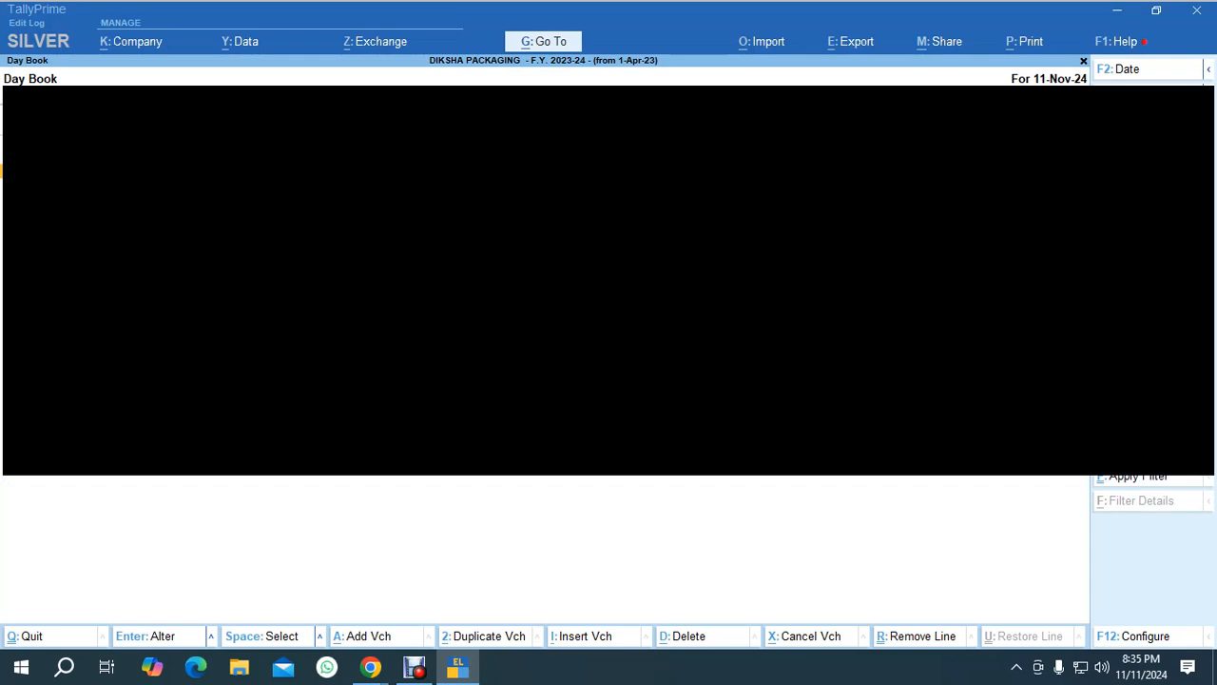
# Open the second payment voucher from the Day Book, step through its bank allocation, accept it and open its cheque print.
pyautogui.press('Return')
pyautogui.press('Return')
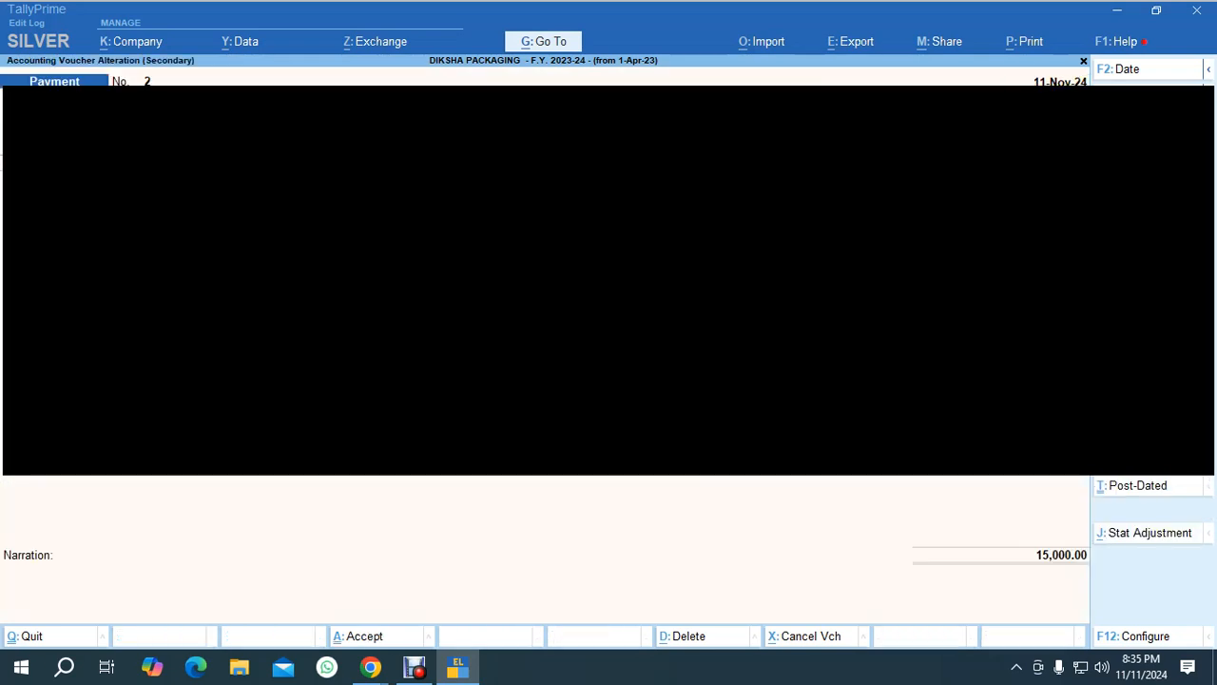
pyautogui.press('Return')
pyautogui.press('Return')
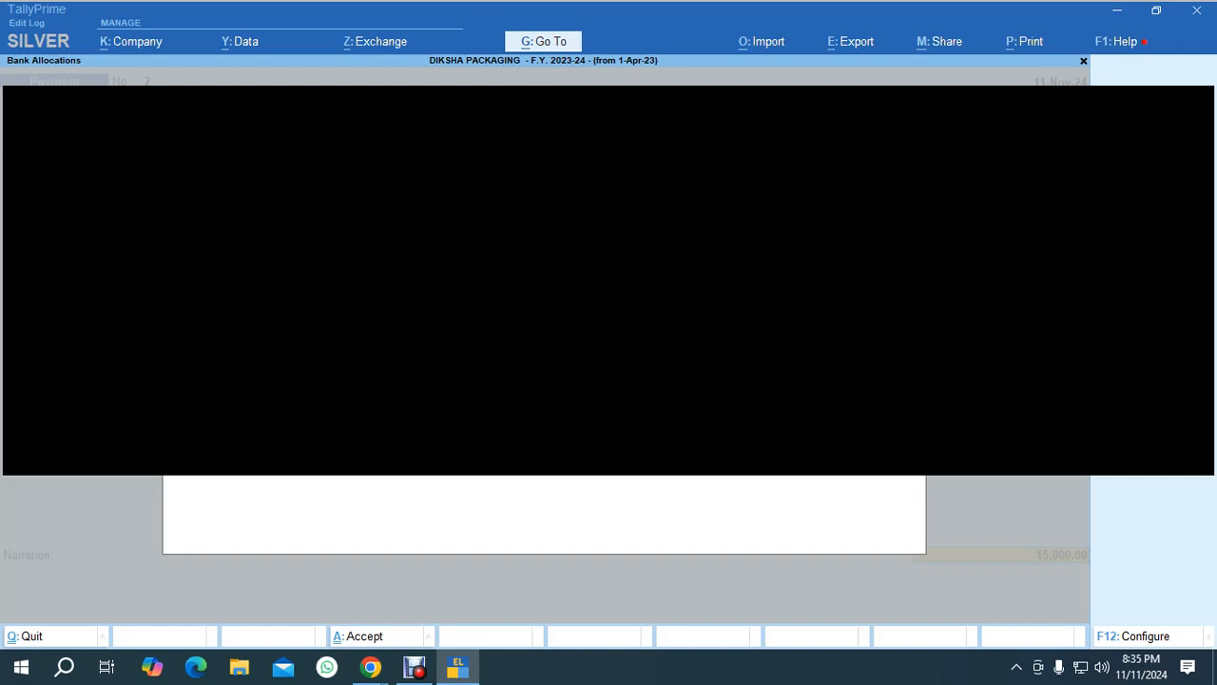
pyautogui.press('Return')
pyautogui.press('Return')
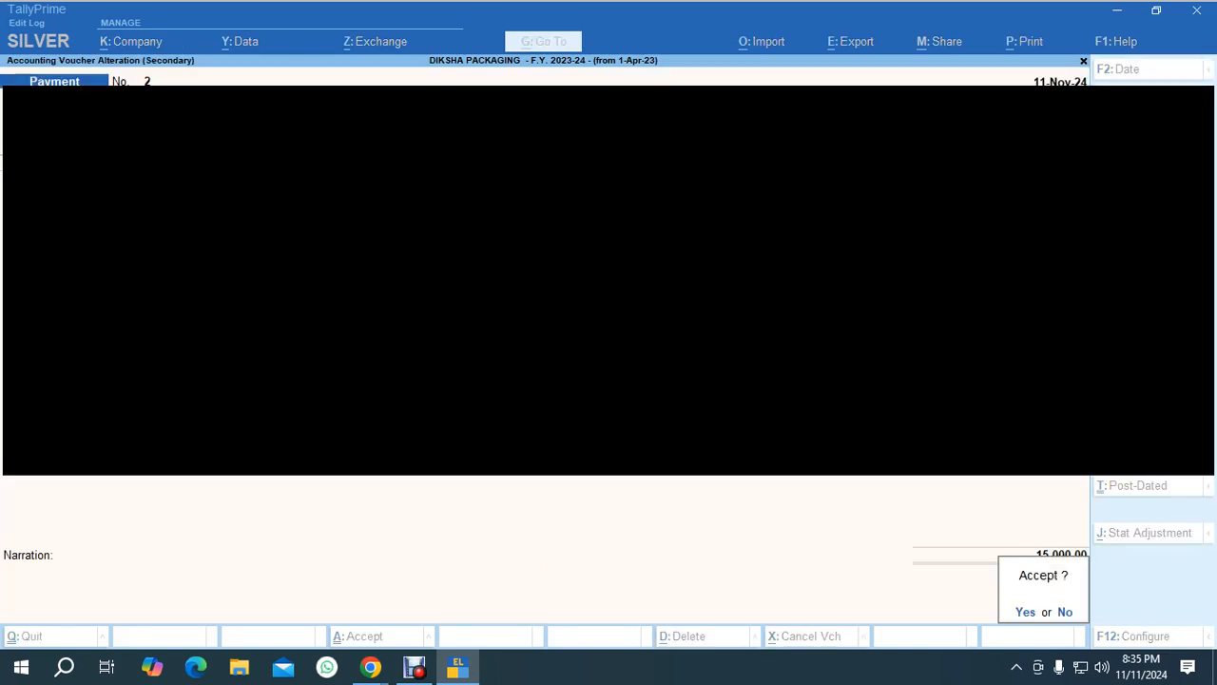
pyautogui.press('Return')
pyautogui.press('i')
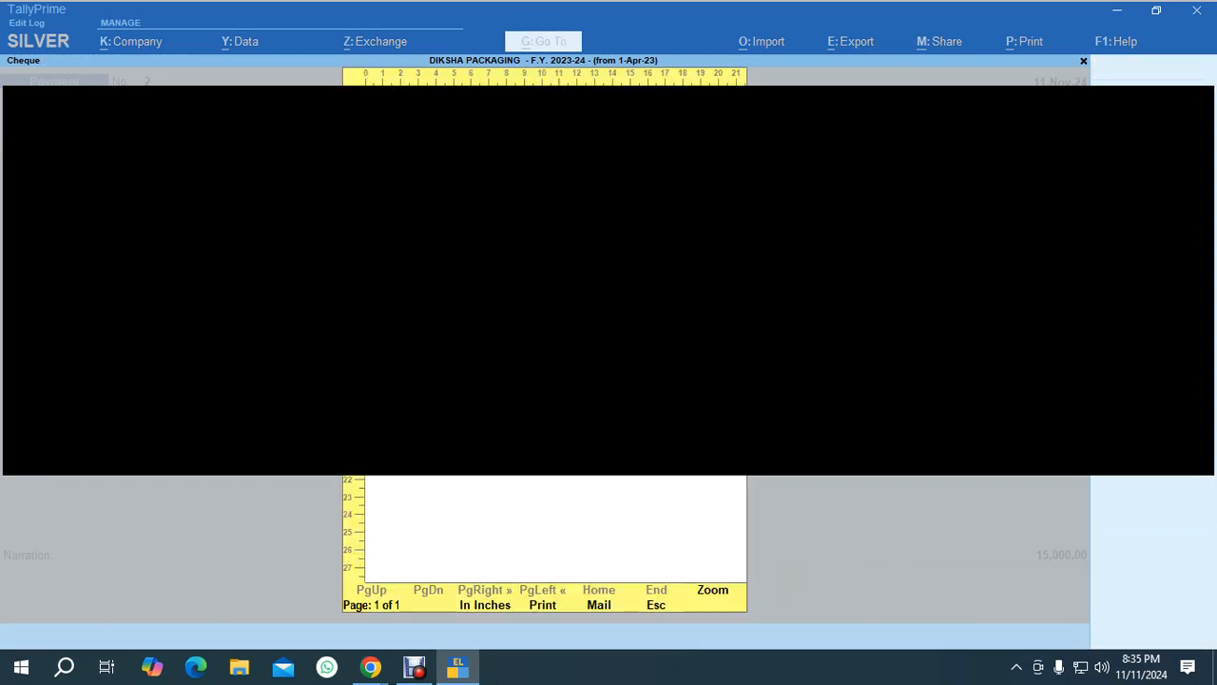
# Preview the voucher's cheque in zoomed view and return to the Gateway of Tally.
pyautogui.press('Return')
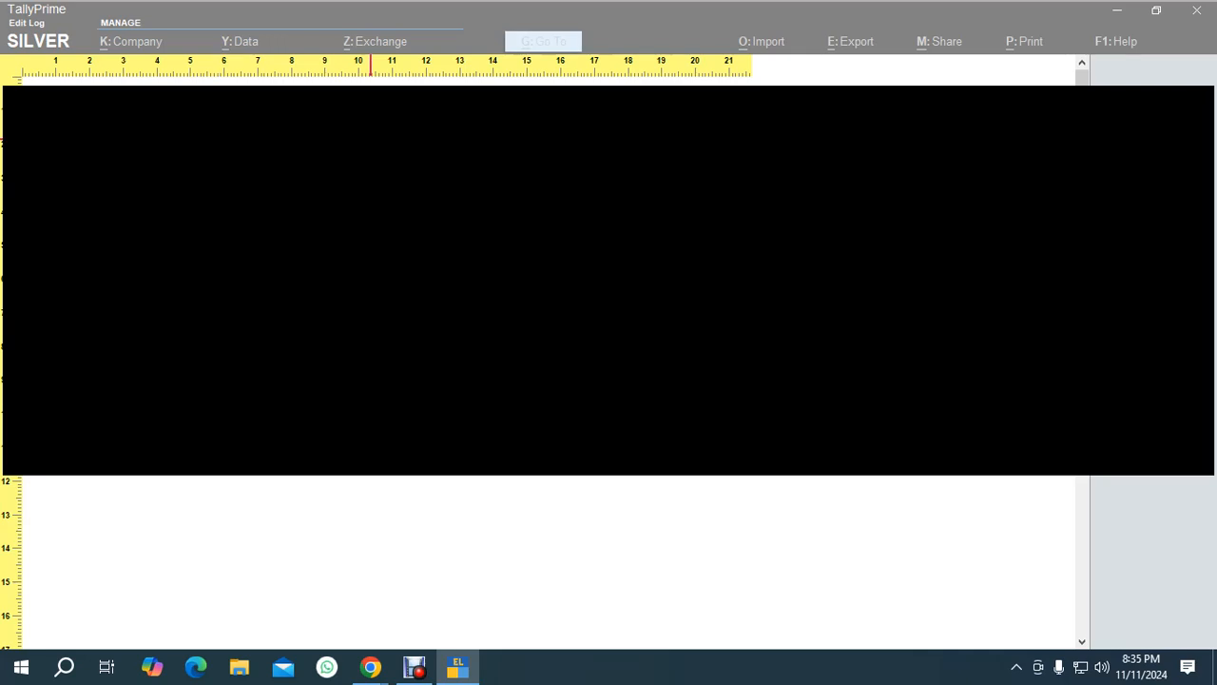
pyautogui.press('Return')
pyautogui.press('Escape')
pyautogui.press('Escape')
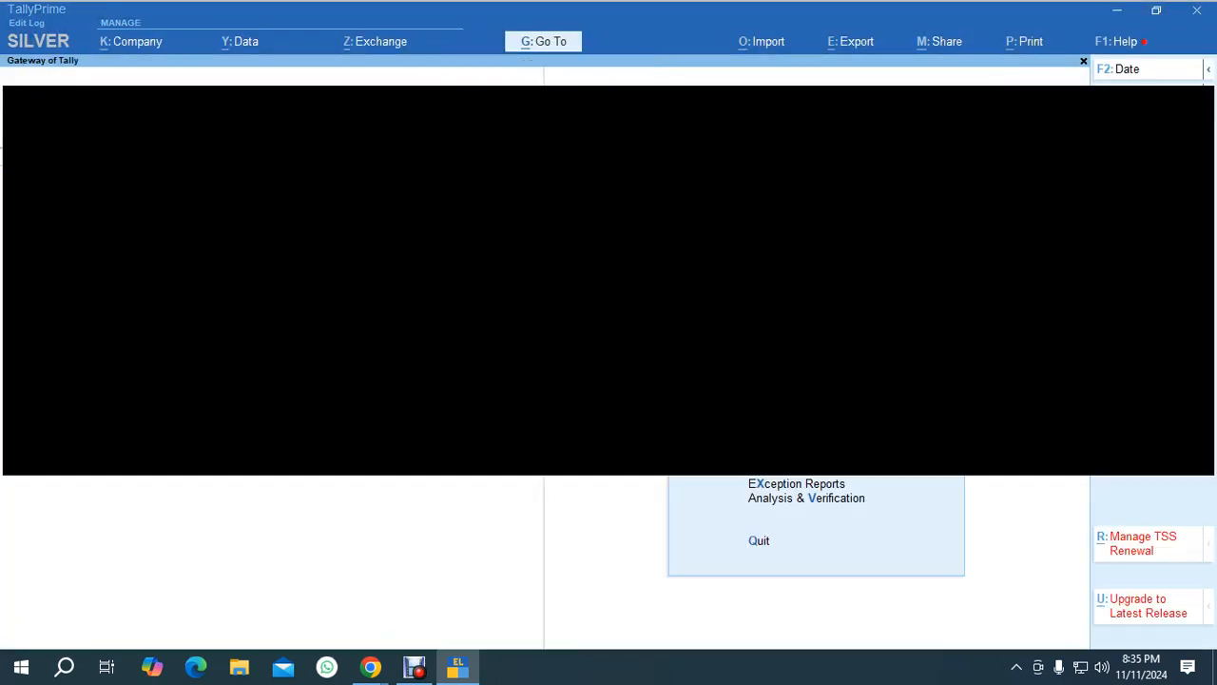
pyautogui.press('Escape')
pyautogui.press('Escape')
pyautogui.hotkey('alt', 'Tab')
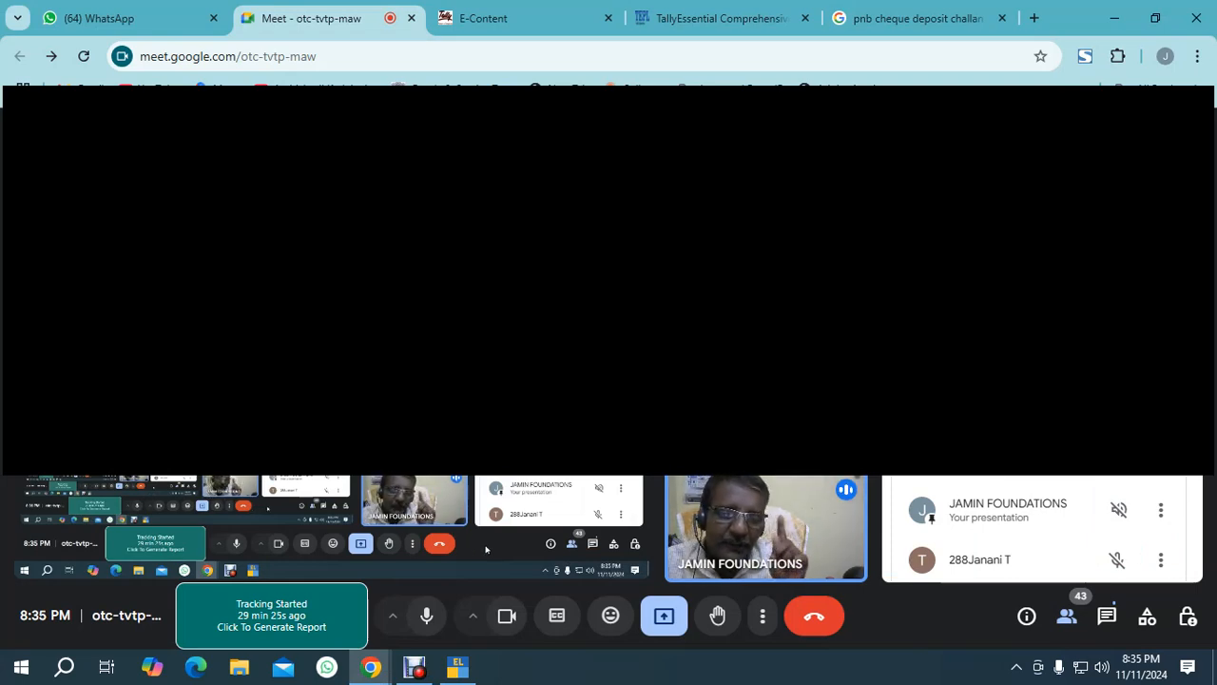
pyautogui.hotkey('alt', 'Tab')
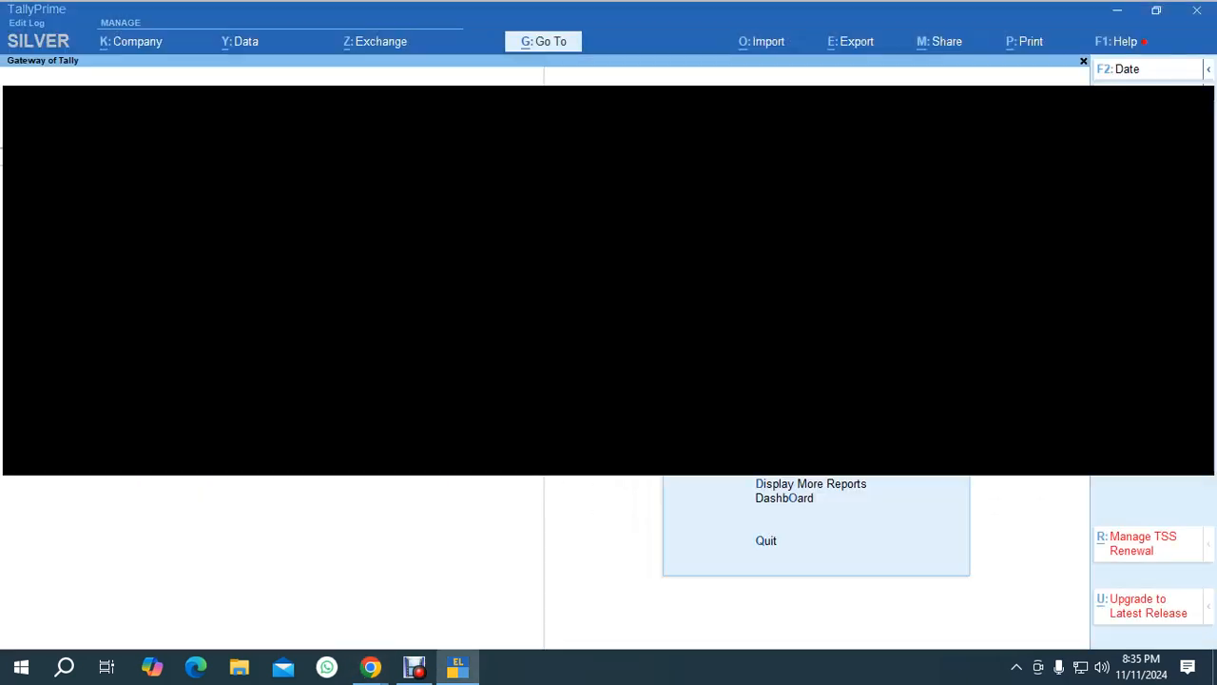
# Open Cheque Printing for KOTAK MAHINDRA BANK, select all listed cheques and preview their print.
pyautogui.press('d')
pyautogui.press('b')
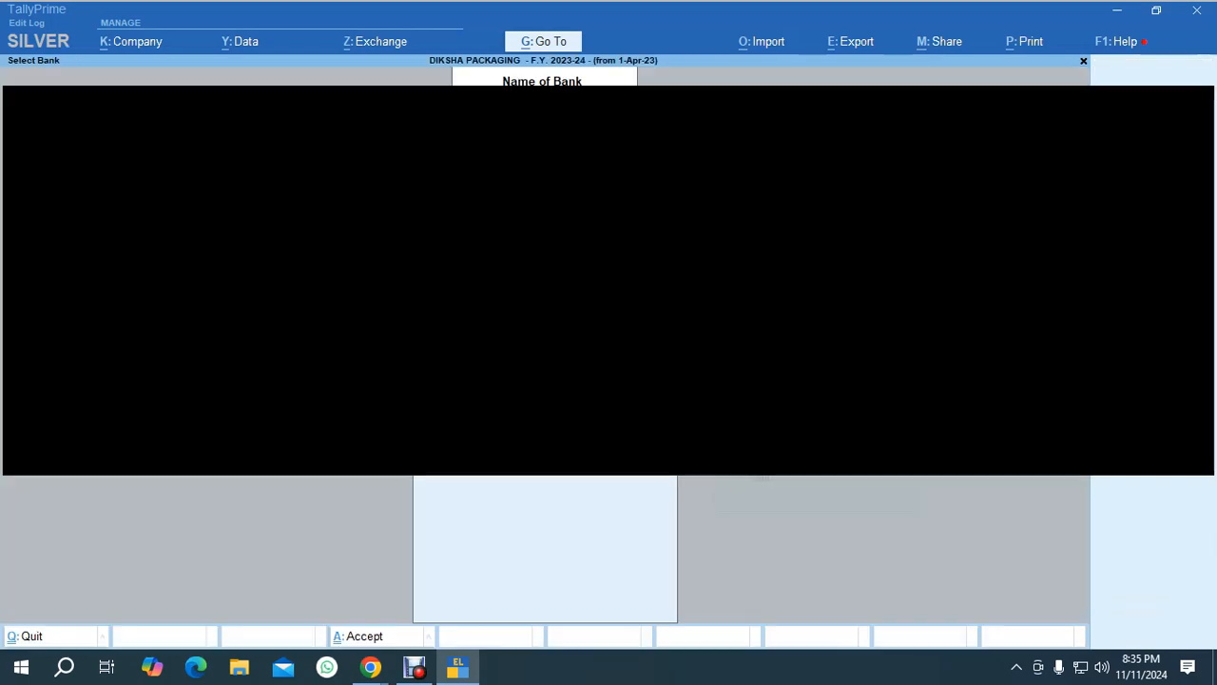
pyautogui.press('Return')
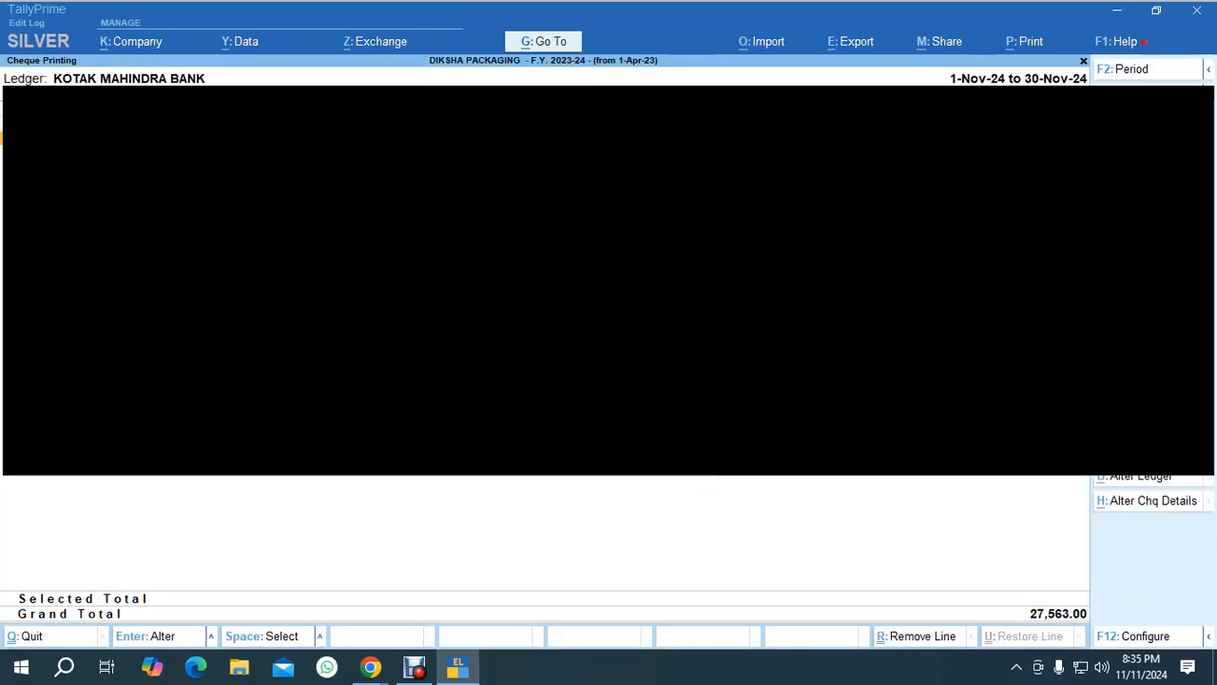
pyautogui.hotkey('ctrl', 'space')
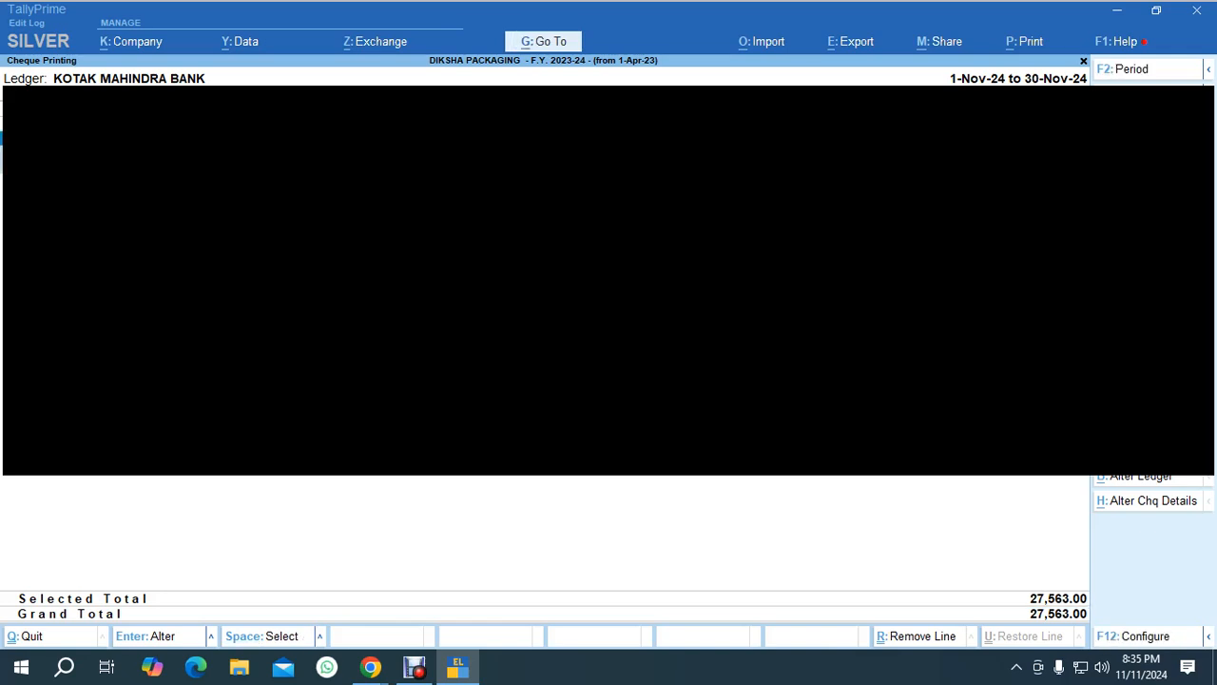
pyautogui.hotkey('alt', 'p')
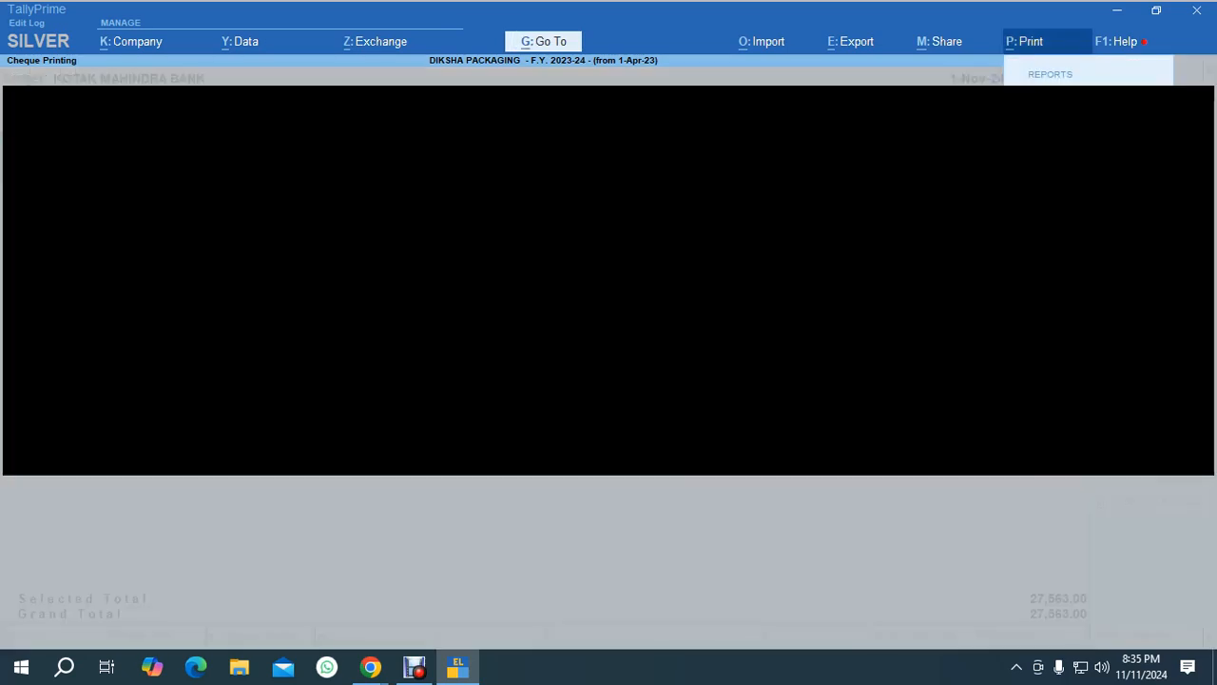
pyautogui.press('Return')
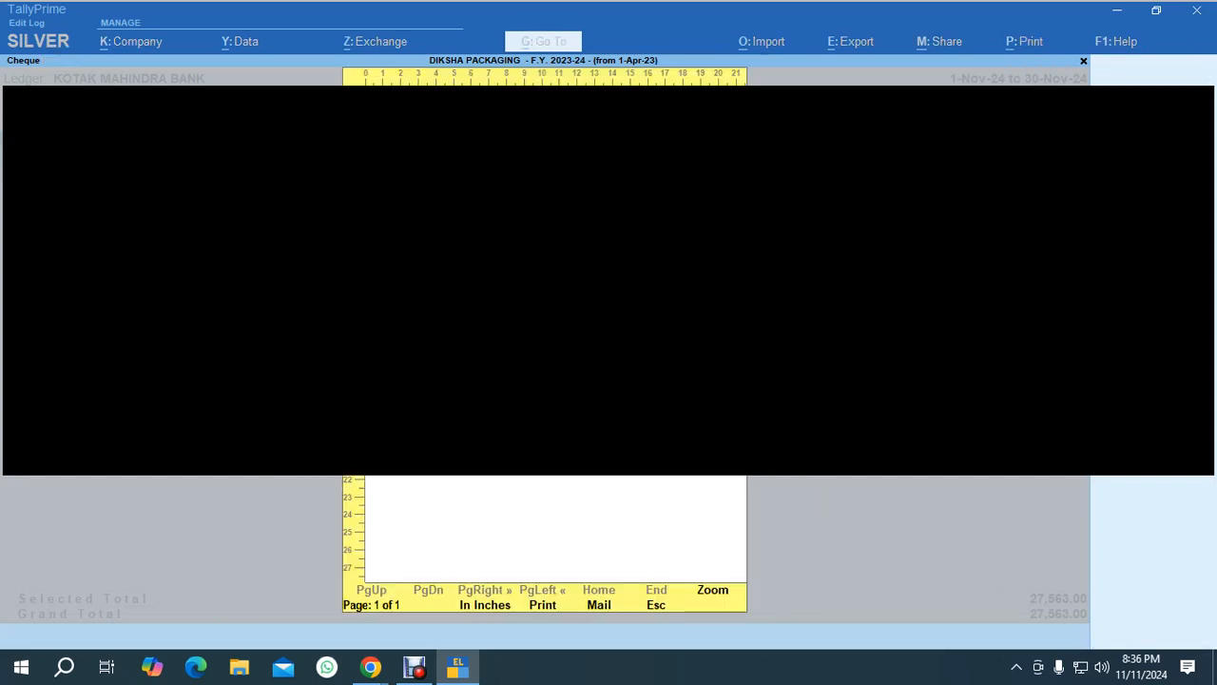
pyautogui.press('Escape')
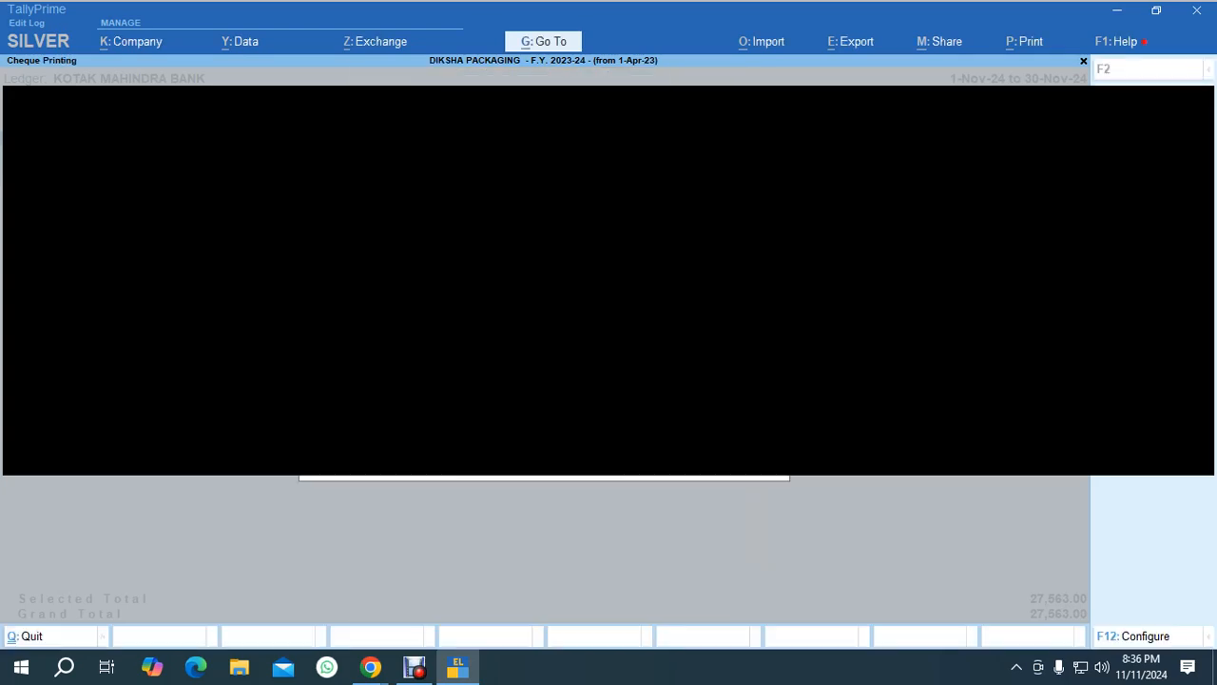
pyautogui.press('Escape')
pyautogui.press('Escape')
pyautogui.press('Escape')
pyautogui.press('Escape')
pyautogui.press('Escape')
pyautogui.hotkey('alt', 'Tab')
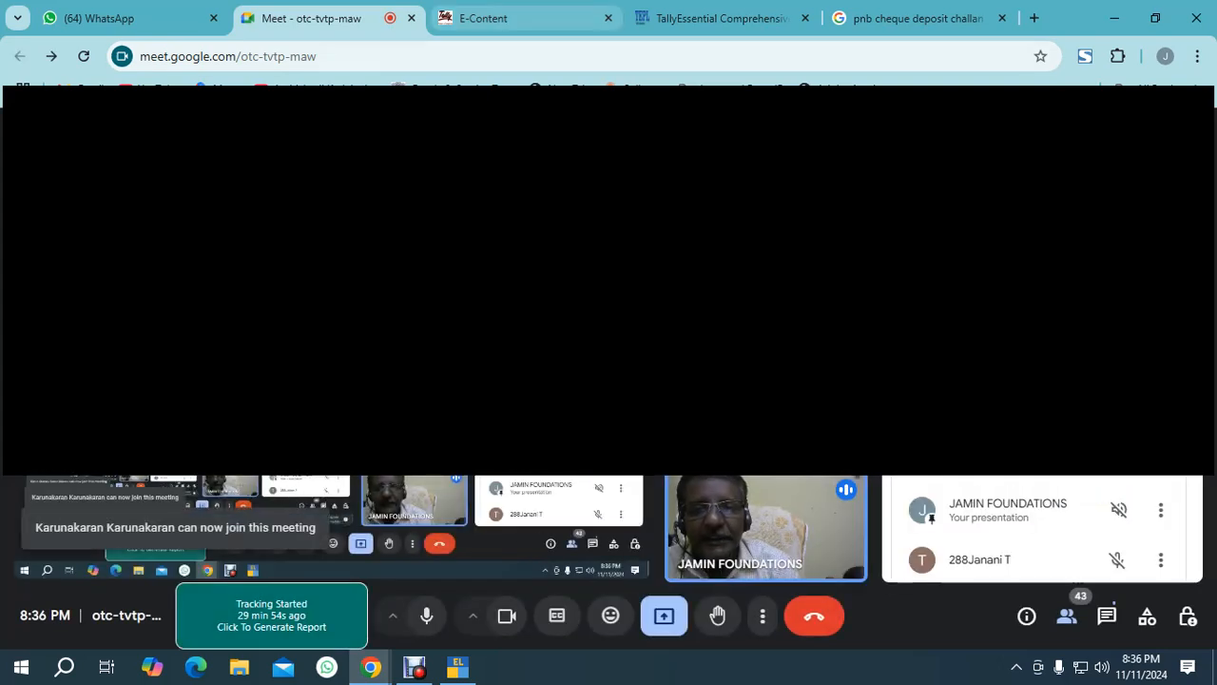
pyautogui.click(718, 18)
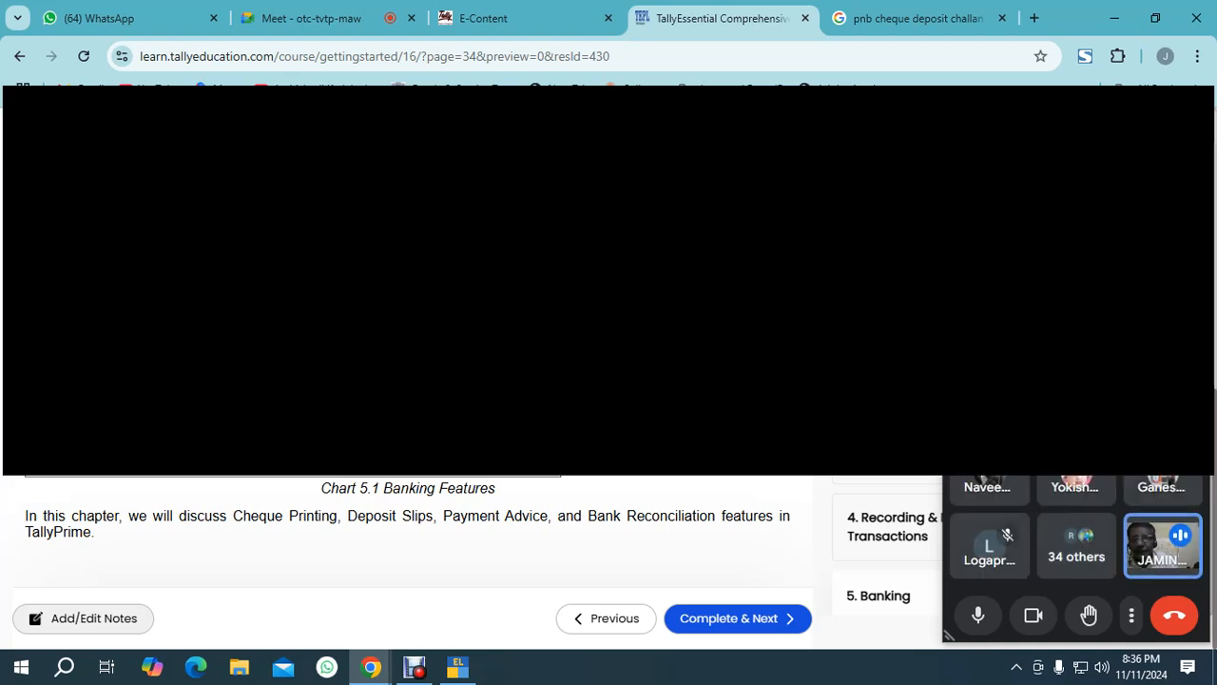
pyautogui.click(314, 18)
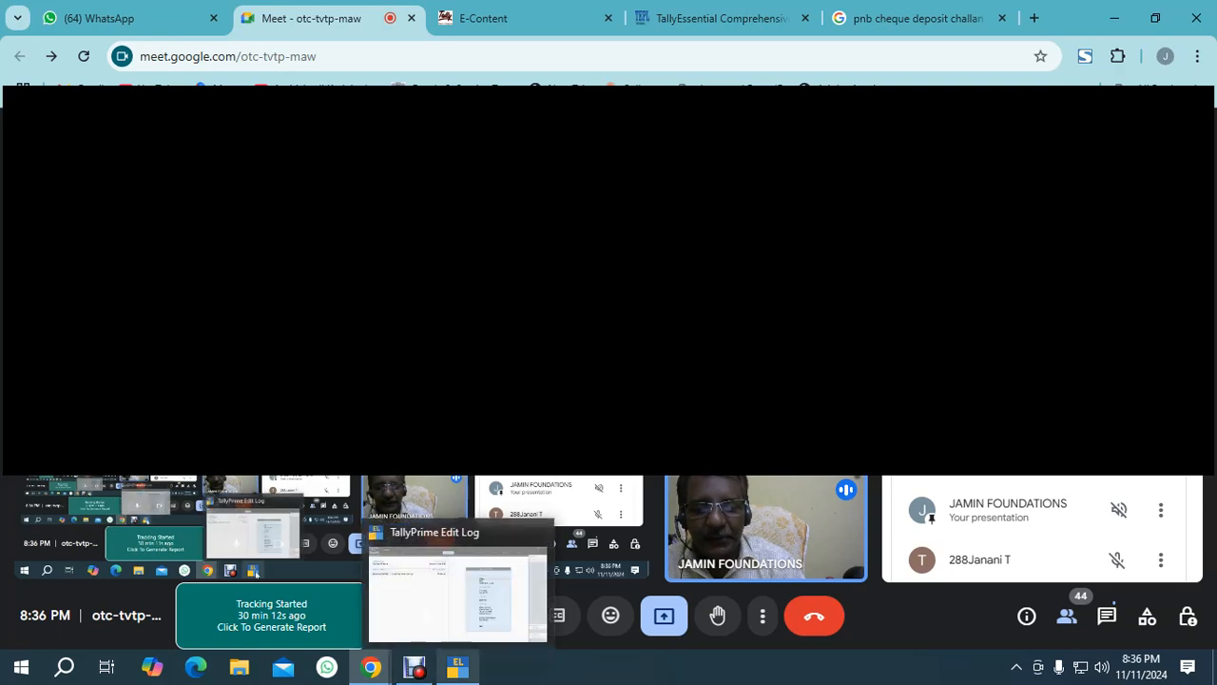
pyautogui.click(457, 665)
# Start a Contra voucher and enter the bank deposit entry for 50,000.00.
pyautogui.press('v')
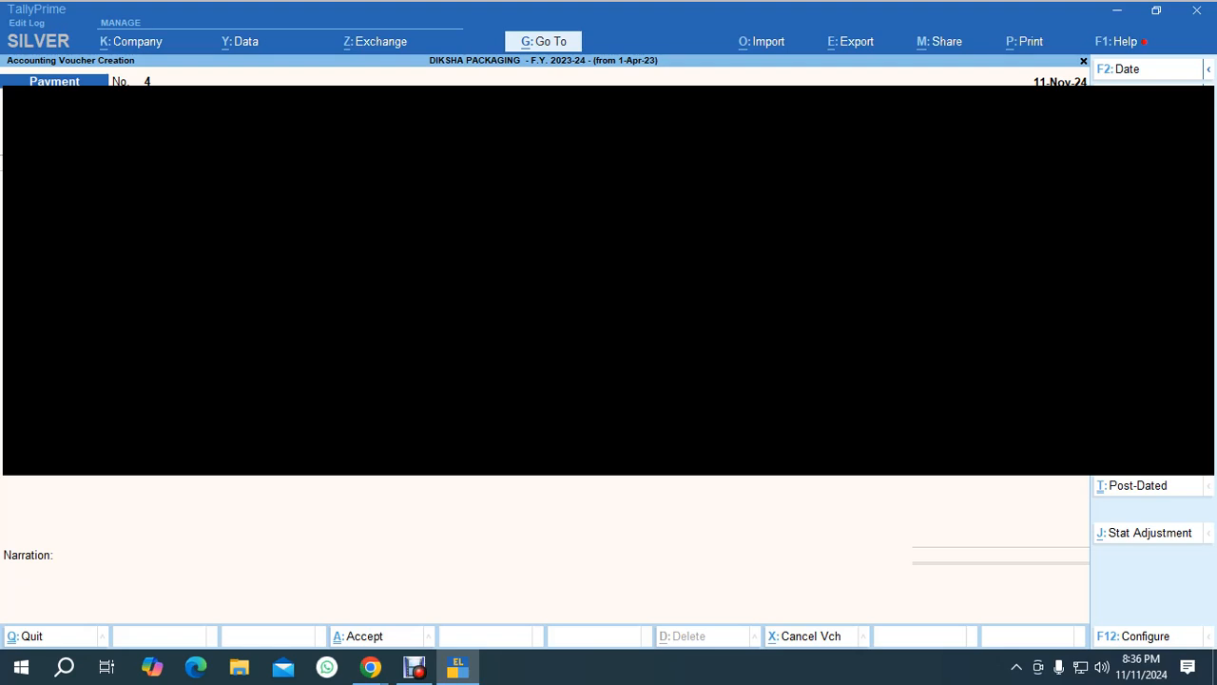
pyautogui.press('F4')
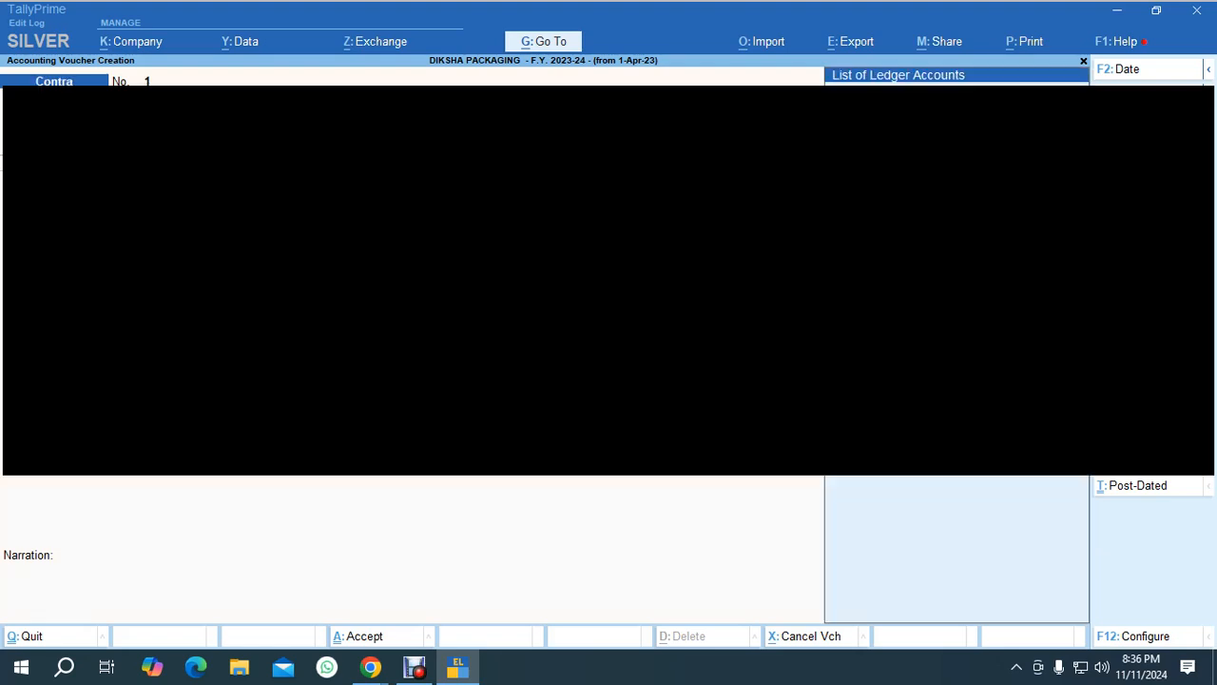
pyautogui.press('Return')
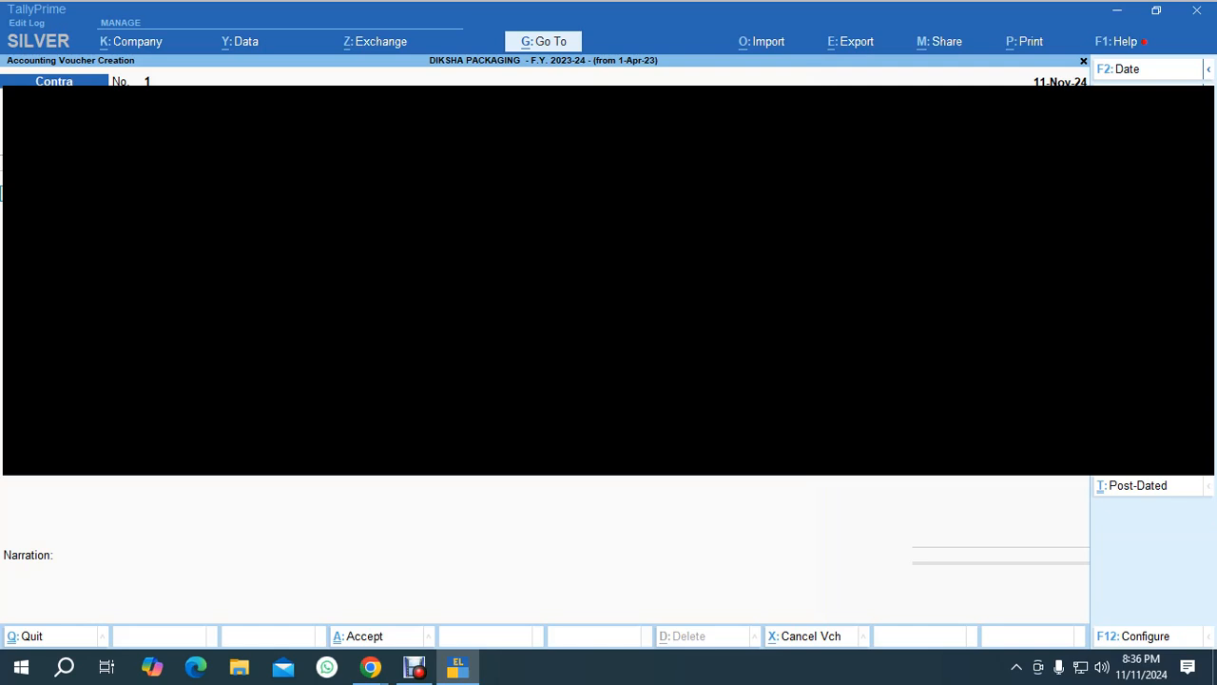
pyautogui.press('Return')
# Step through the cash denominations and bank allocations of the contra entry and save the voucher.
pyautogui.press('Return')
pyautogui.press('Return')
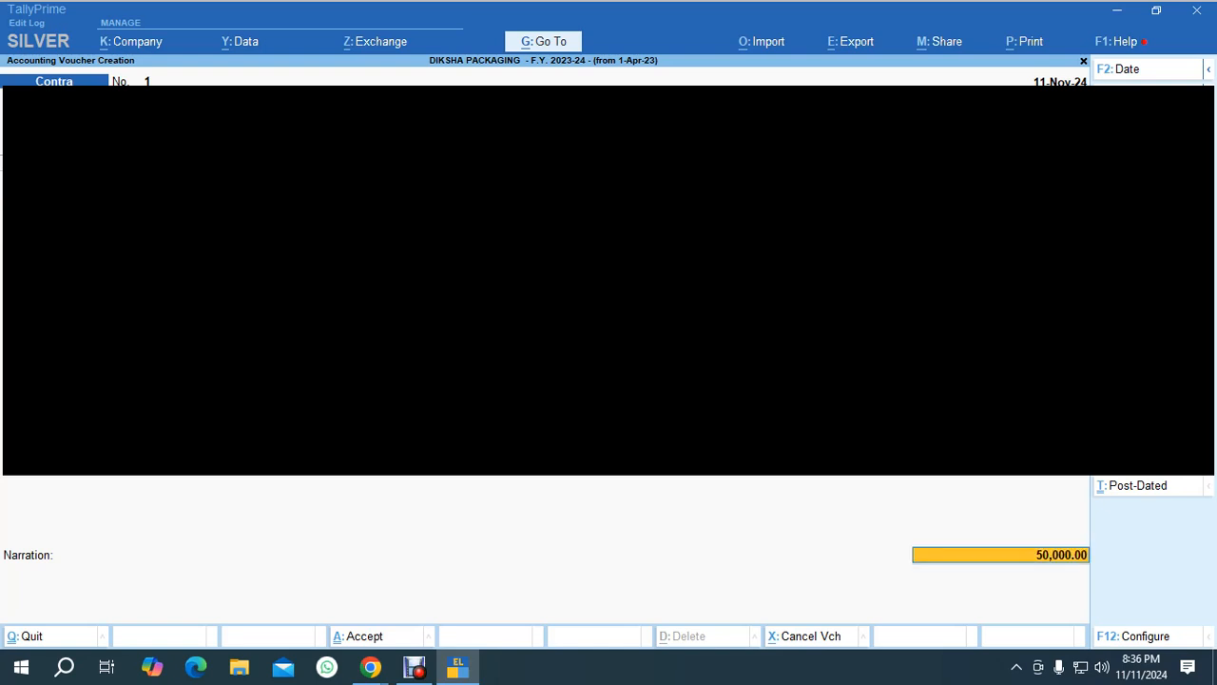
pyautogui.press('Return')
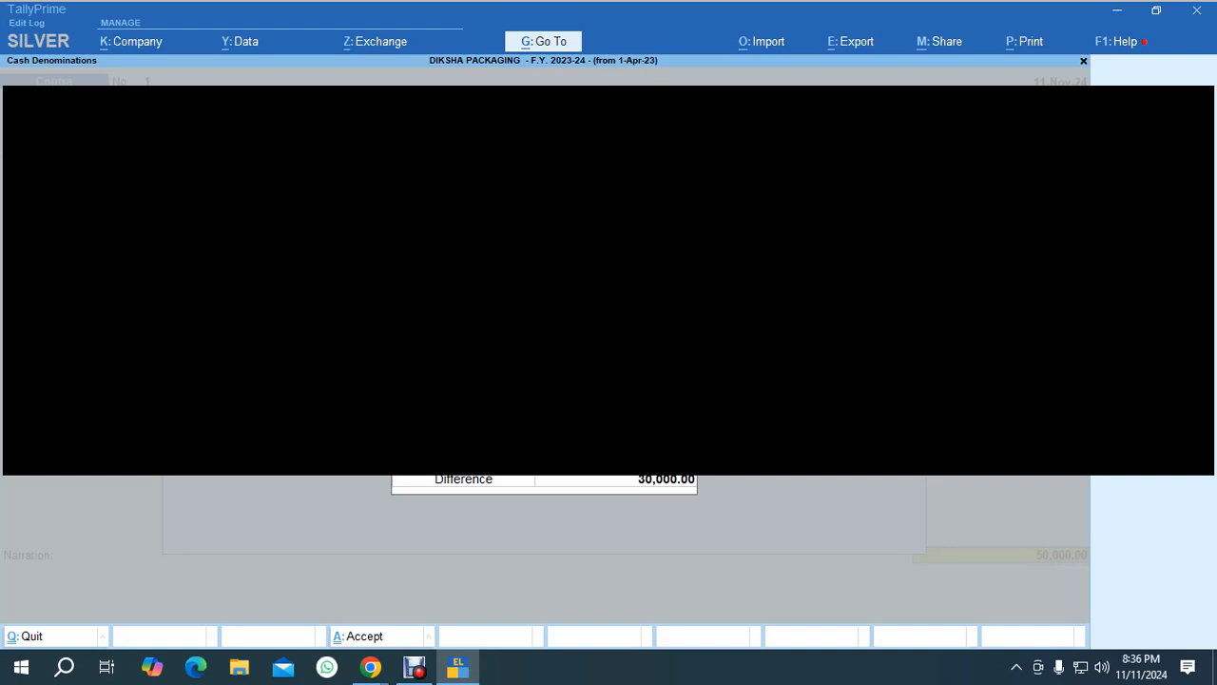
pyautogui.press('Return')
pyautogui.press('Return')
pyautogui.press('Return')
pyautogui.press('Return')
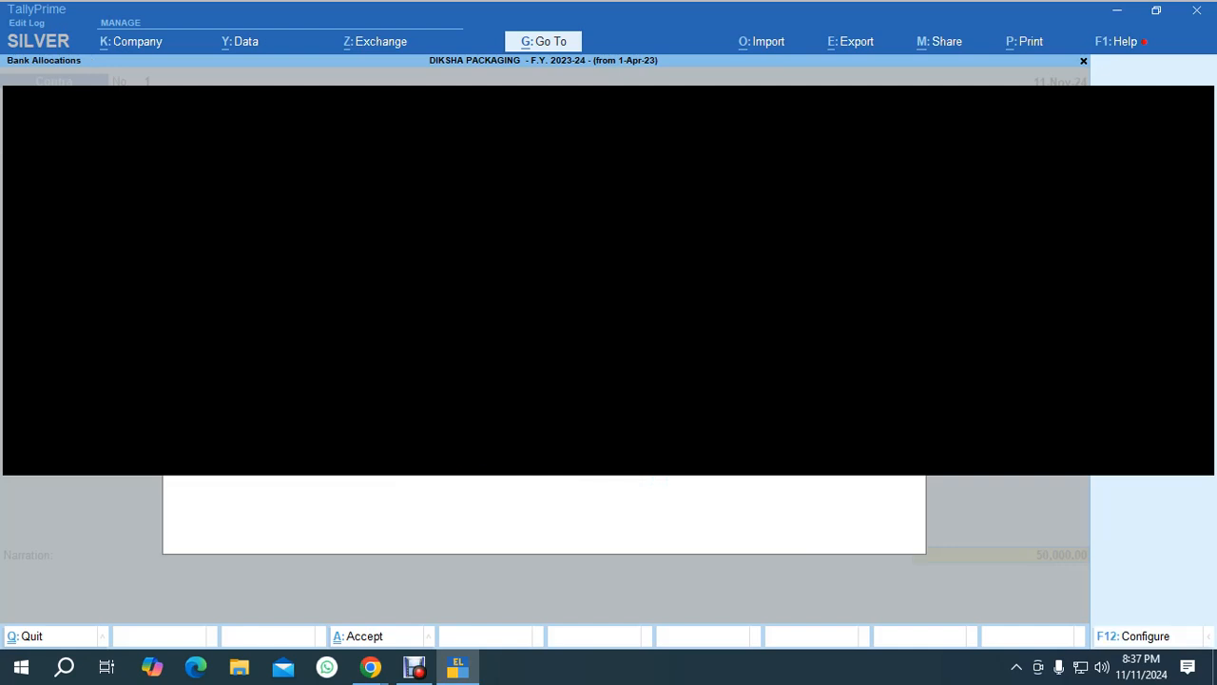
pyautogui.press('Return')
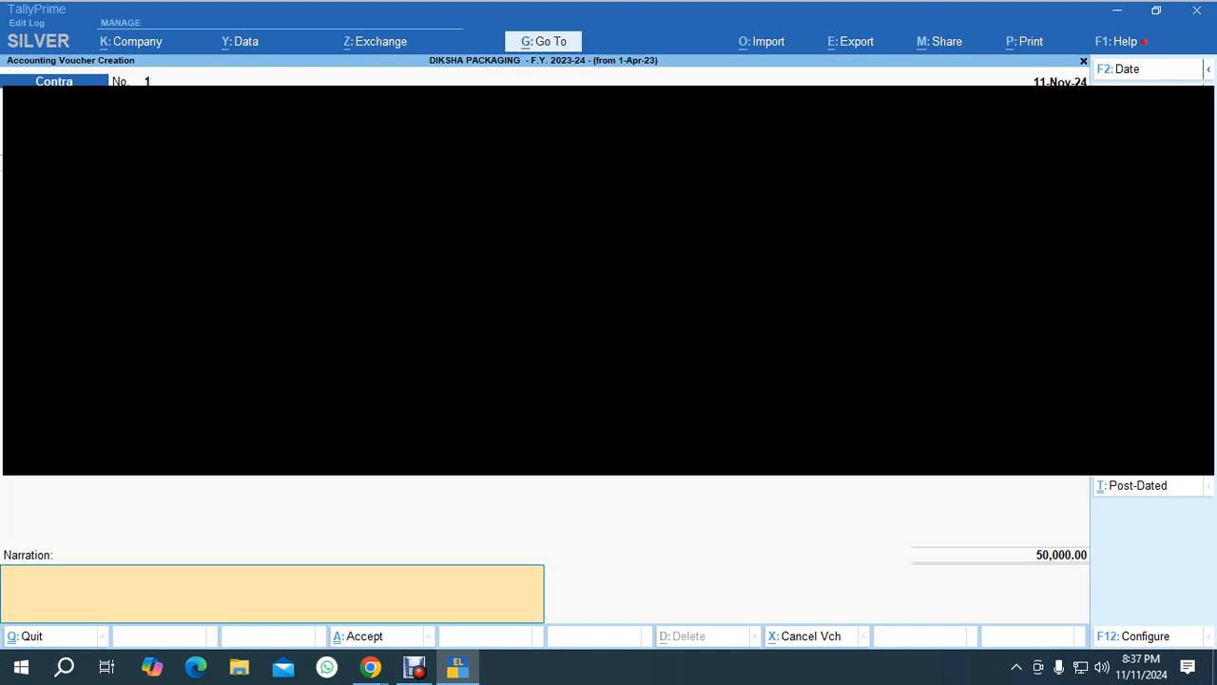
pyautogui.press('Return')
pyautogui.press('Return')
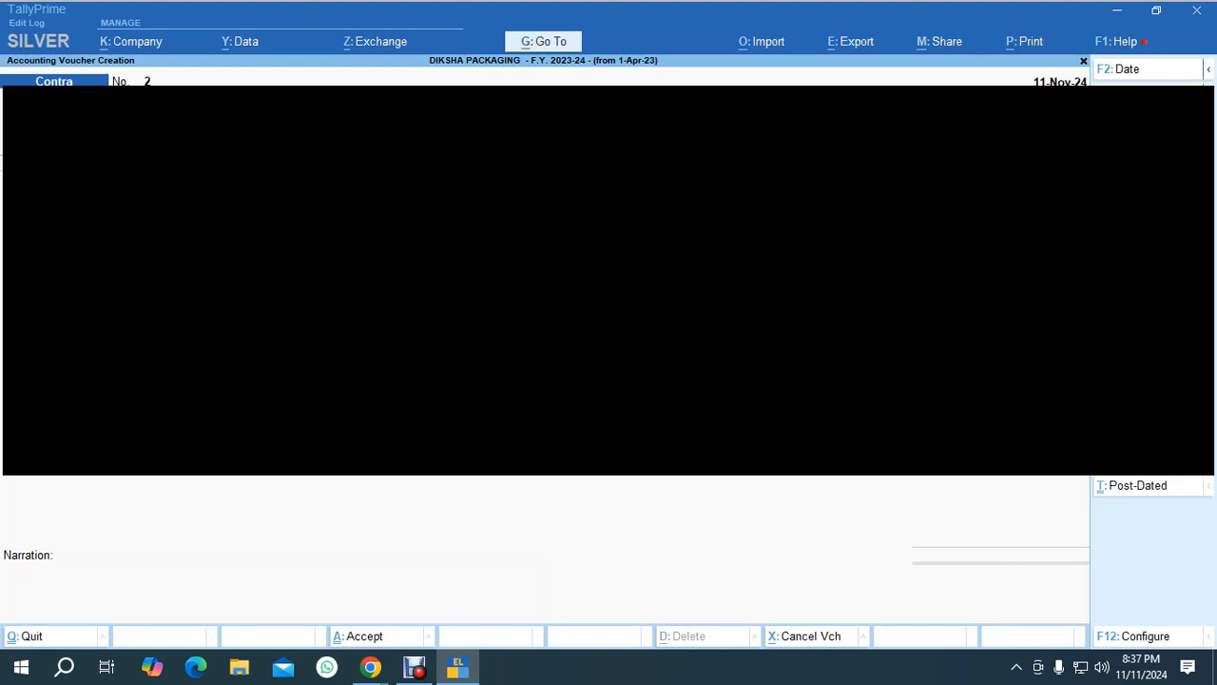
# Open the deposit slip report for KOTAK MAHINDRA BANK and switch it to the cash deposit slip.
pyautogui.press('Escape')
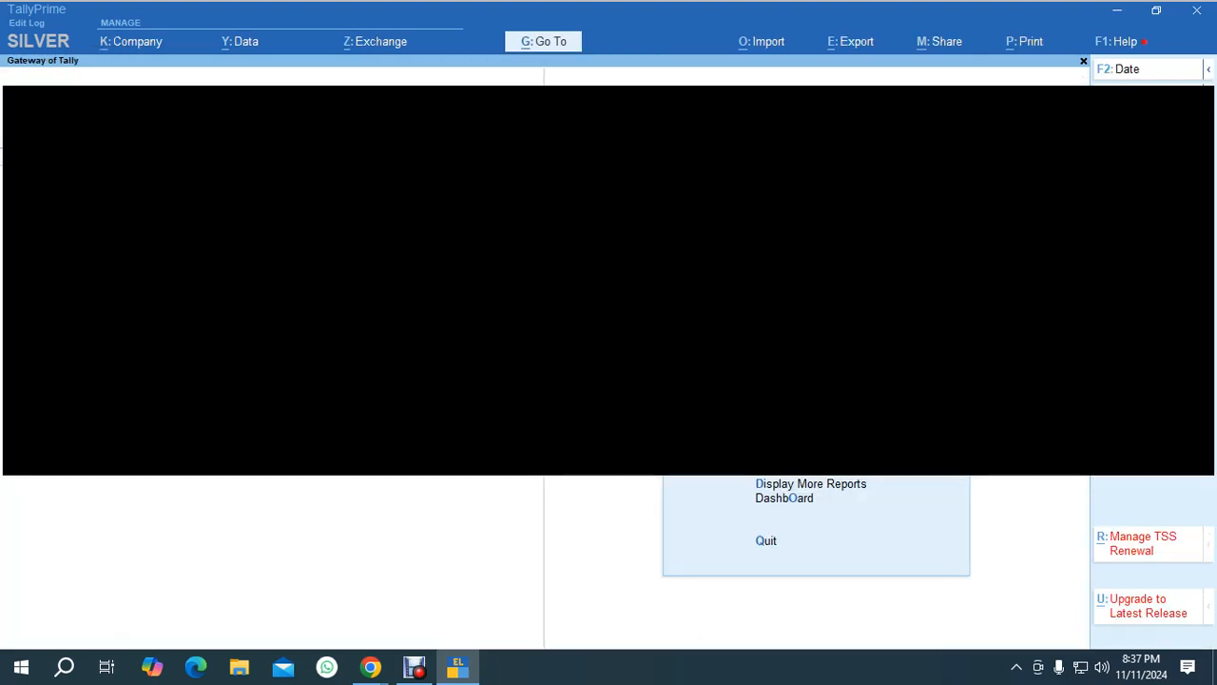
pyautogui.press('Escape')
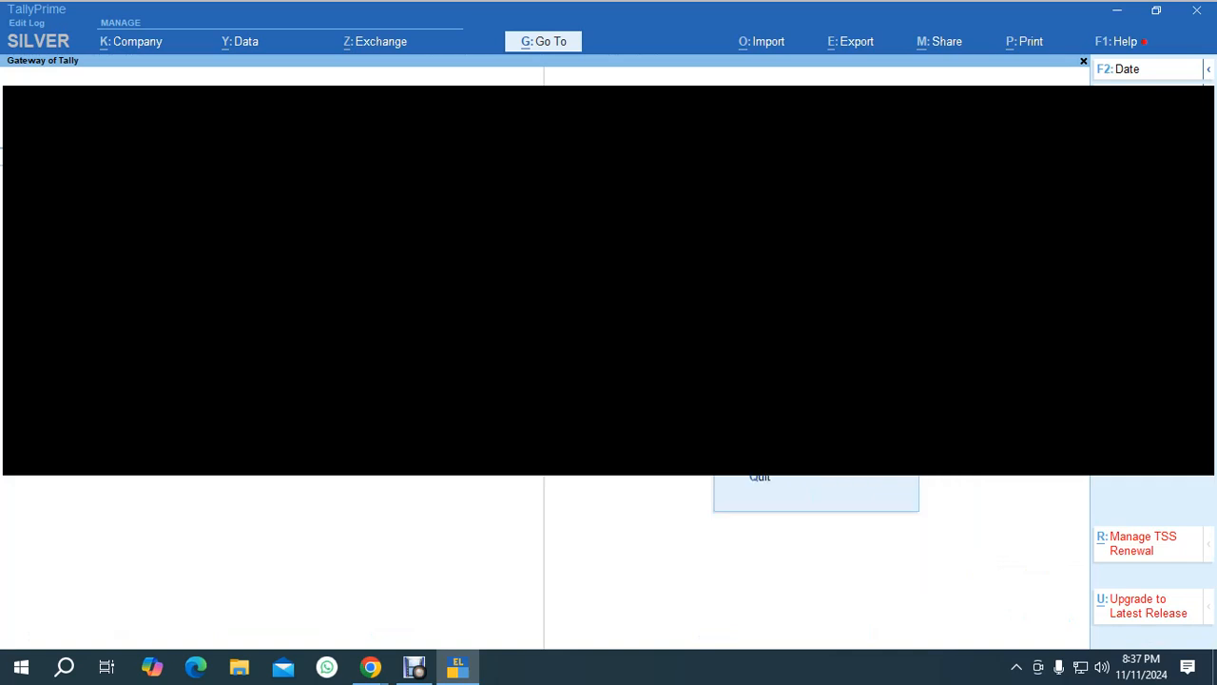
pyautogui.press('Return')
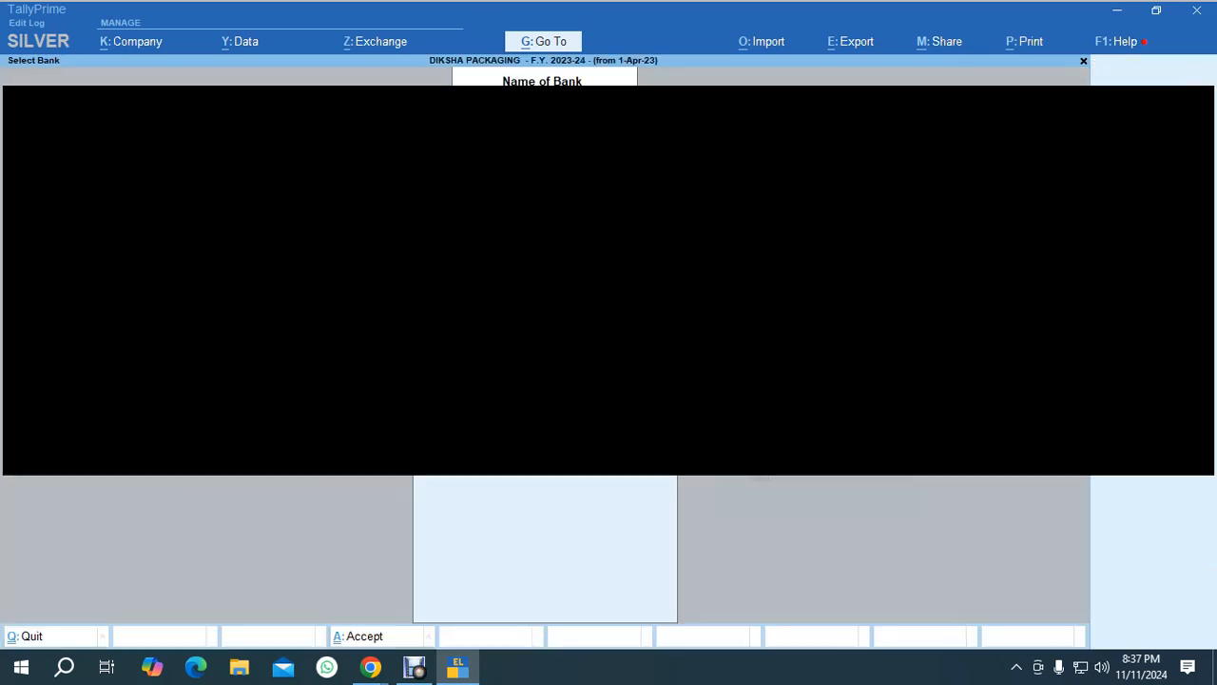
pyautogui.press('Return')
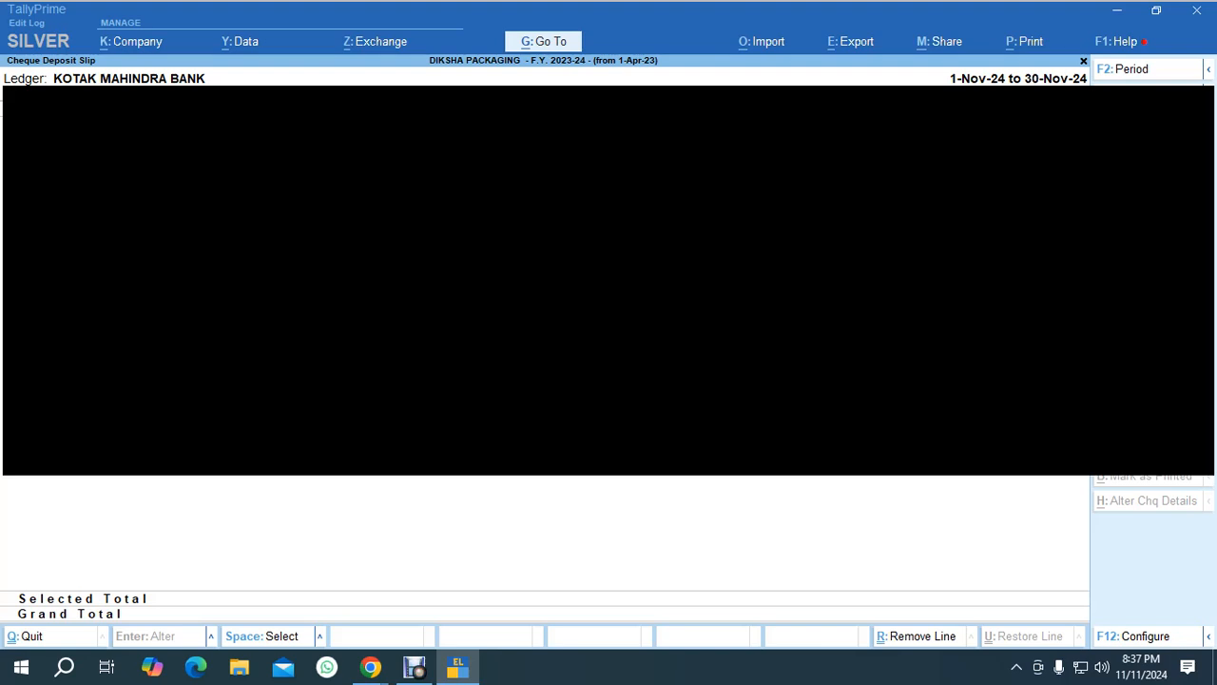
pyautogui.press('F5')
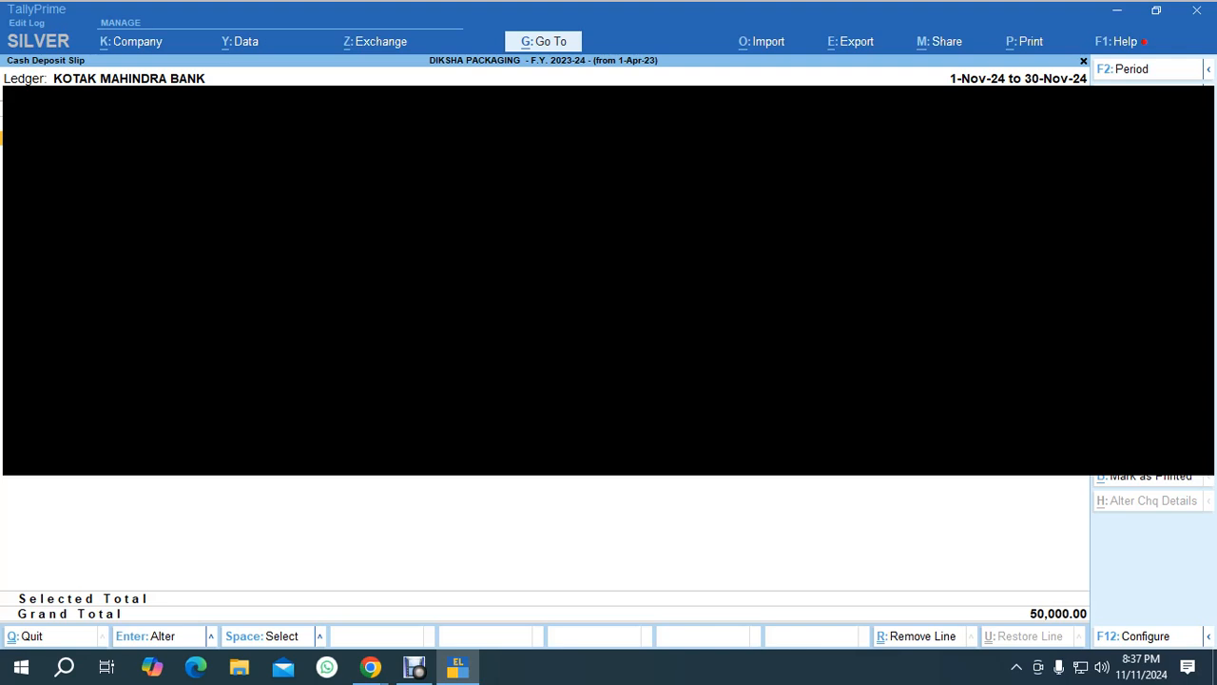
# Select the 50,000.00 cash deposit and preview its Cash Deposit Slip print.
pyautogui.press('space')
pyautogui.hotkey('alt', 'p')
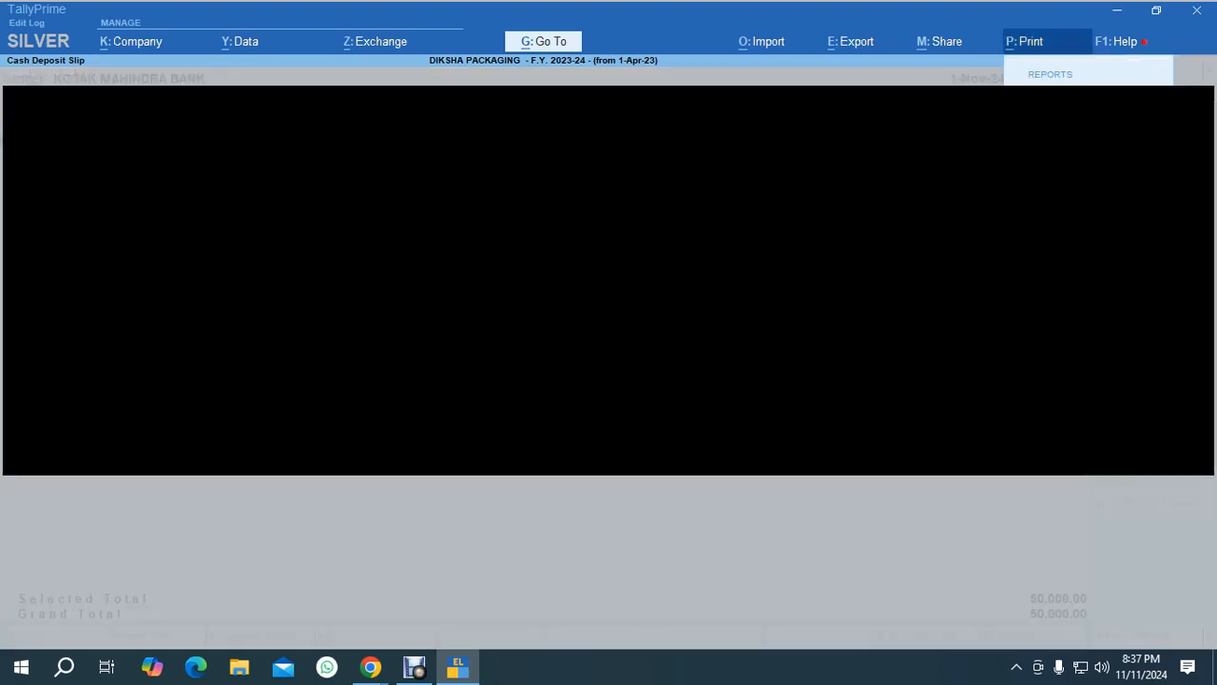
pyautogui.press('Return')
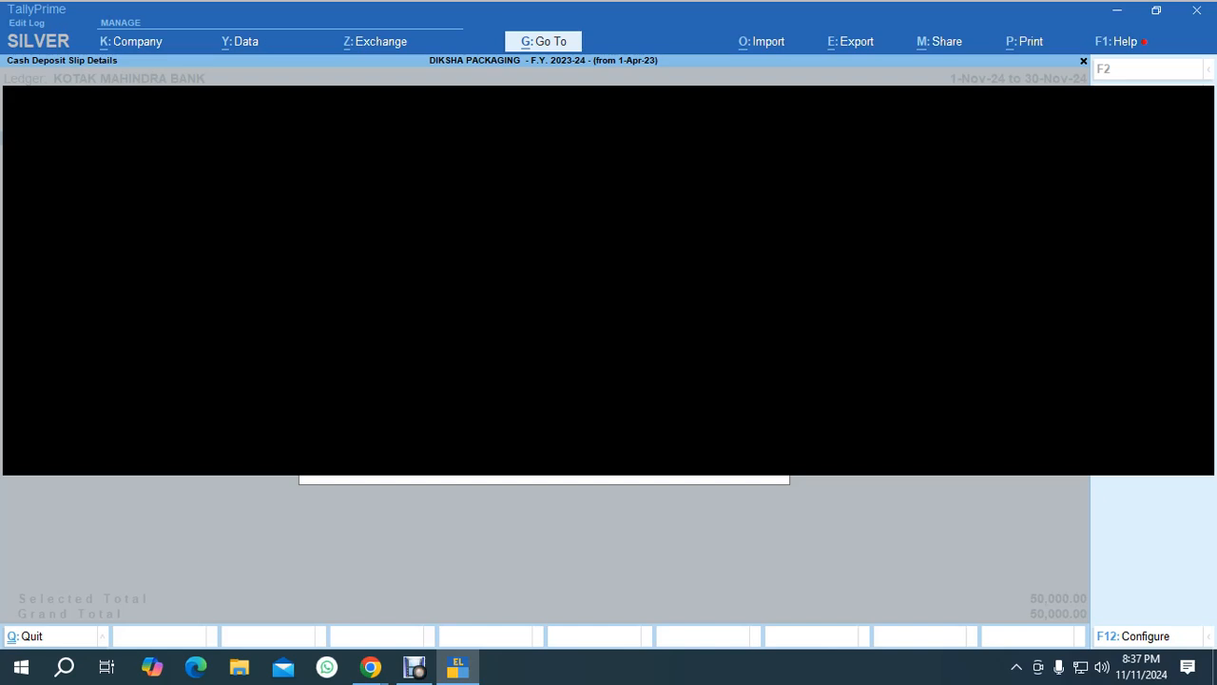
pyautogui.press('Return')
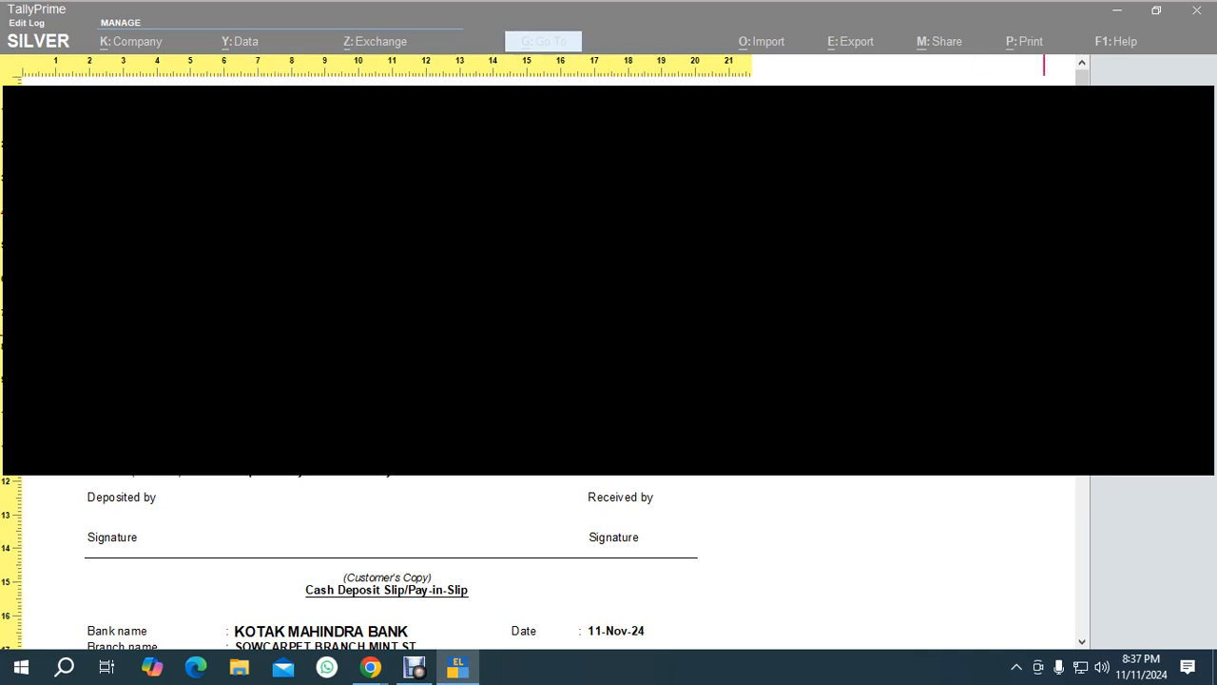
pyautogui.scroll(-10, 532, 561)
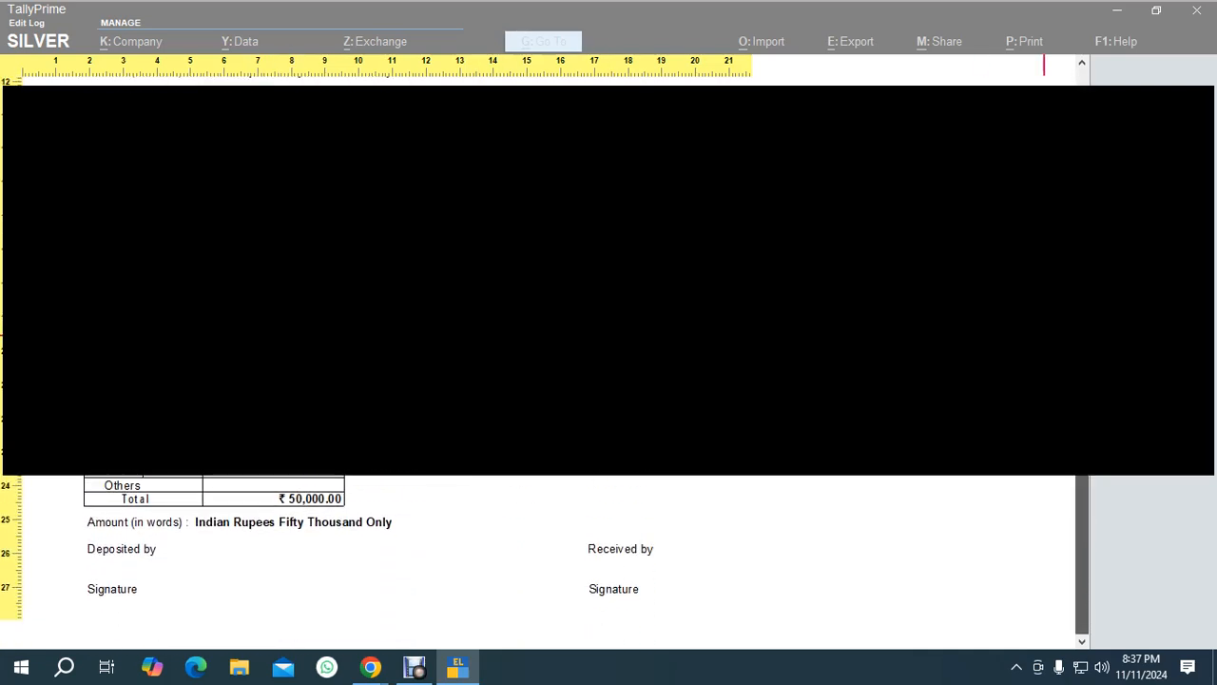
pyautogui.hotkey('alt', 'z')
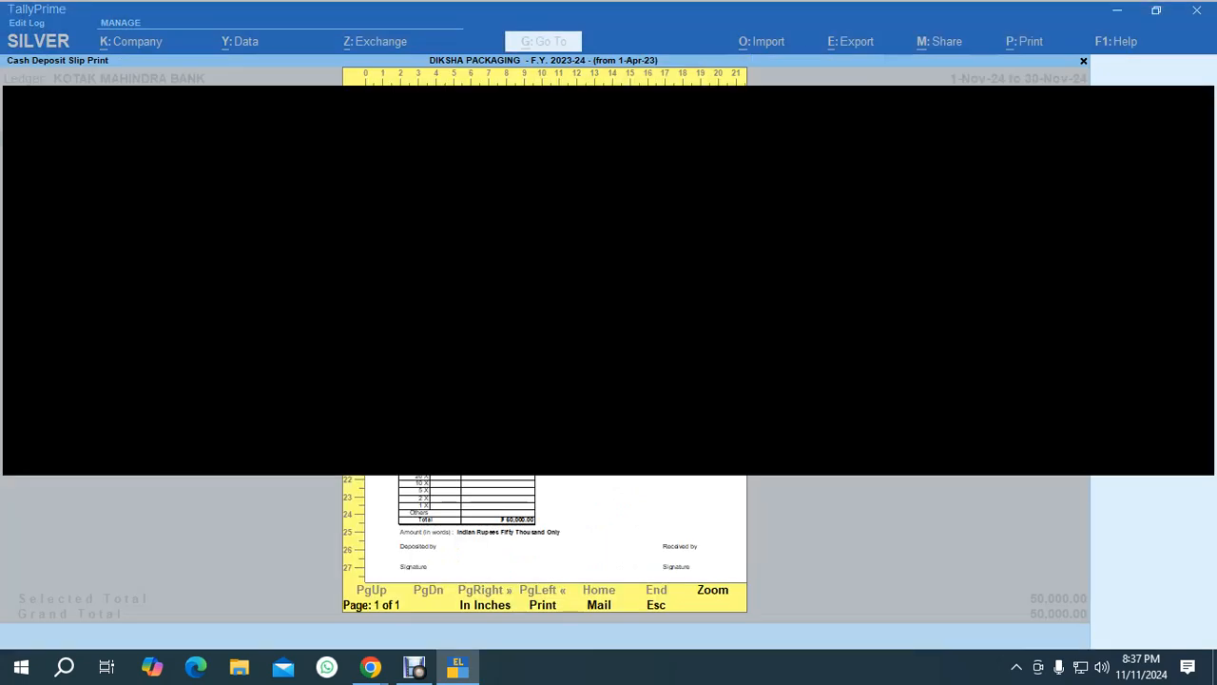
# Close the cash deposit slip preview and report and return to the Gateway of Tally.
pyautogui.press('Escape')
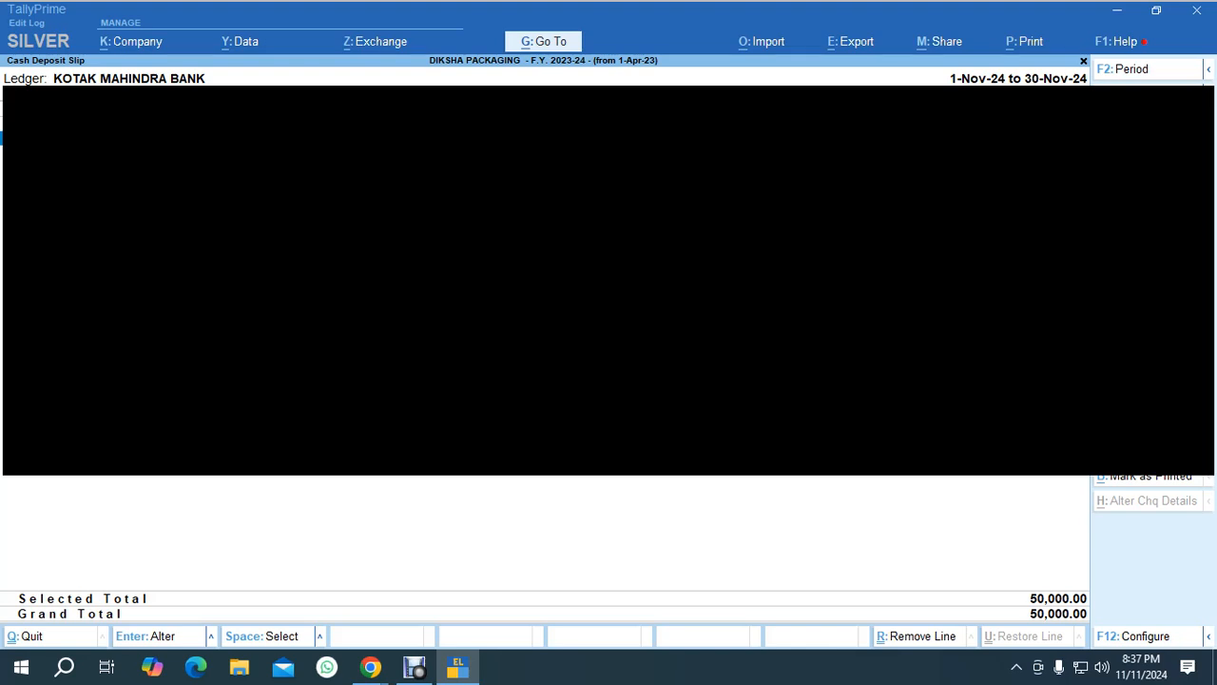
pyautogui.press('space')
pyautogui.press('Escape')
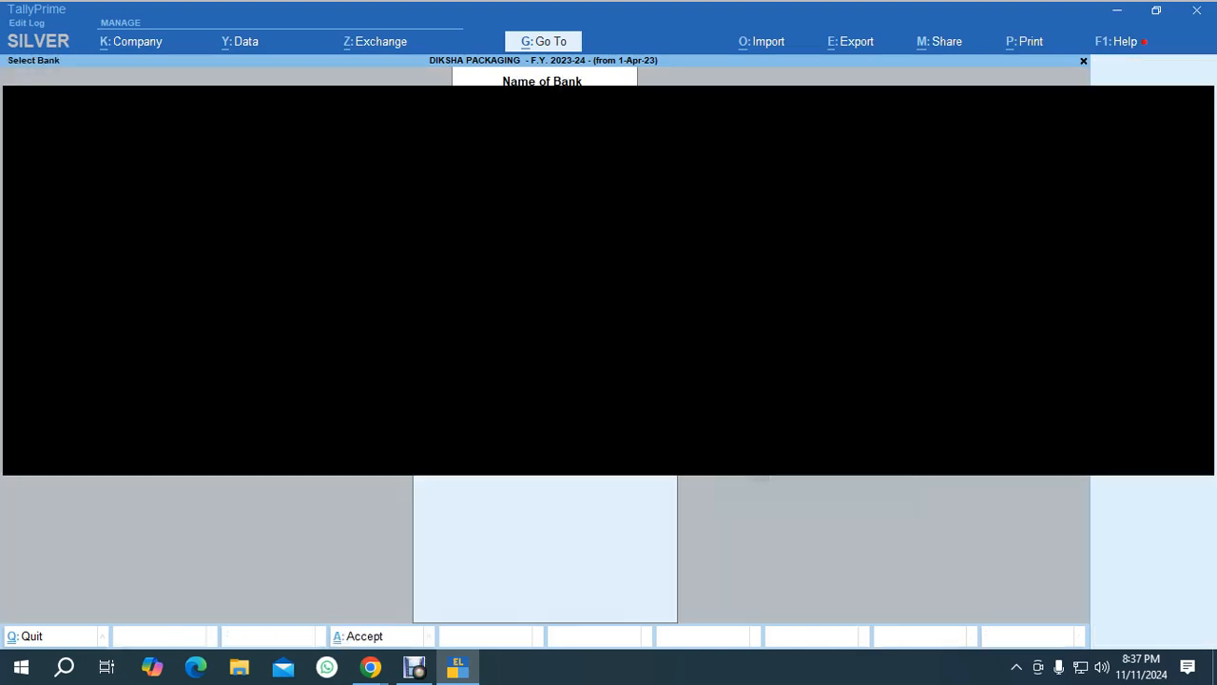
pyautogui.press('Escape')
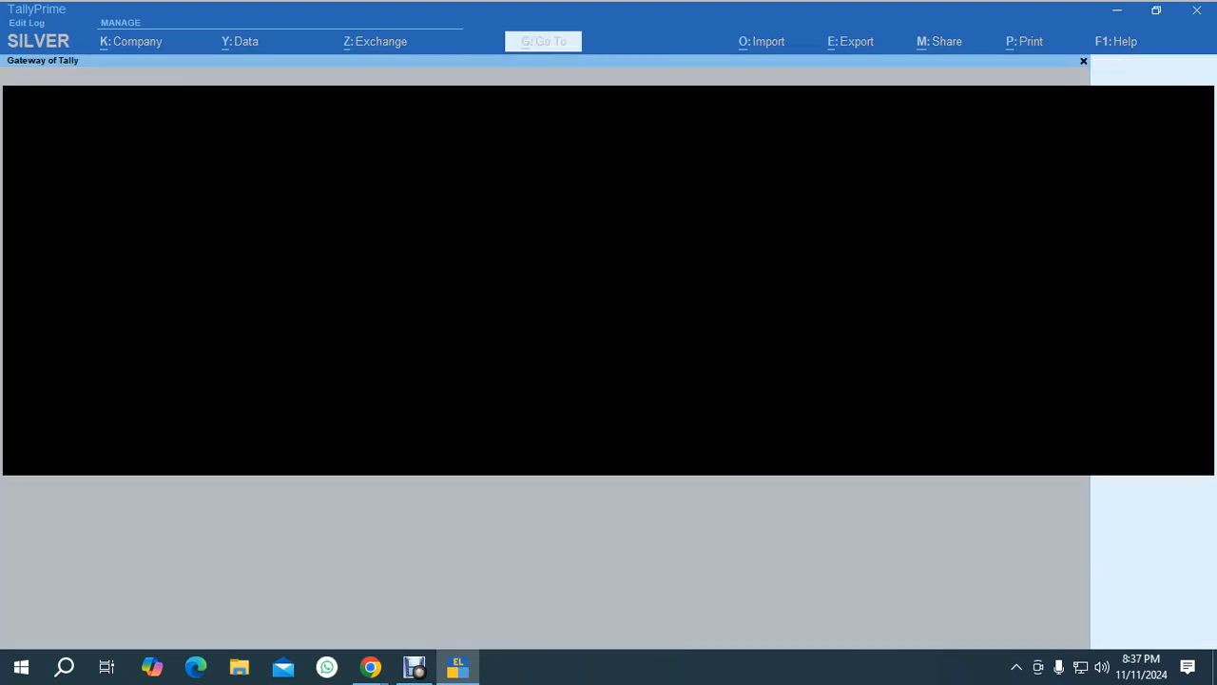
pyautogui.hotkey('alt', 'Tab')
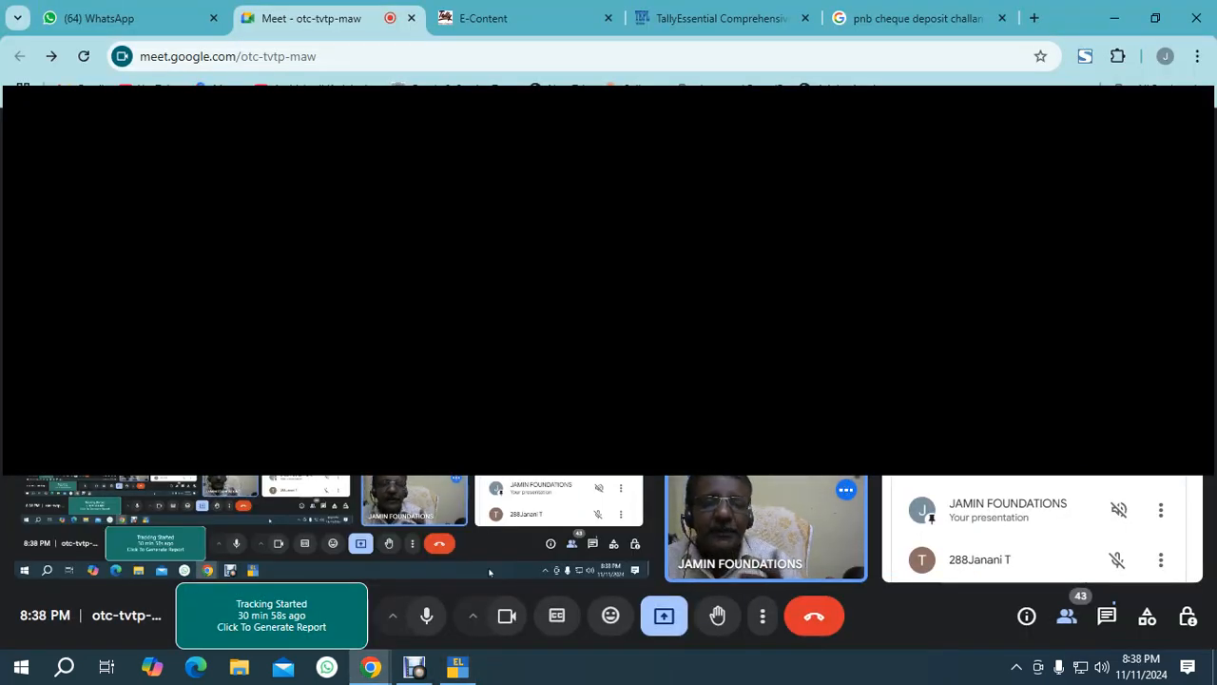
pyautogui.hotkey('alt', 'Tab')
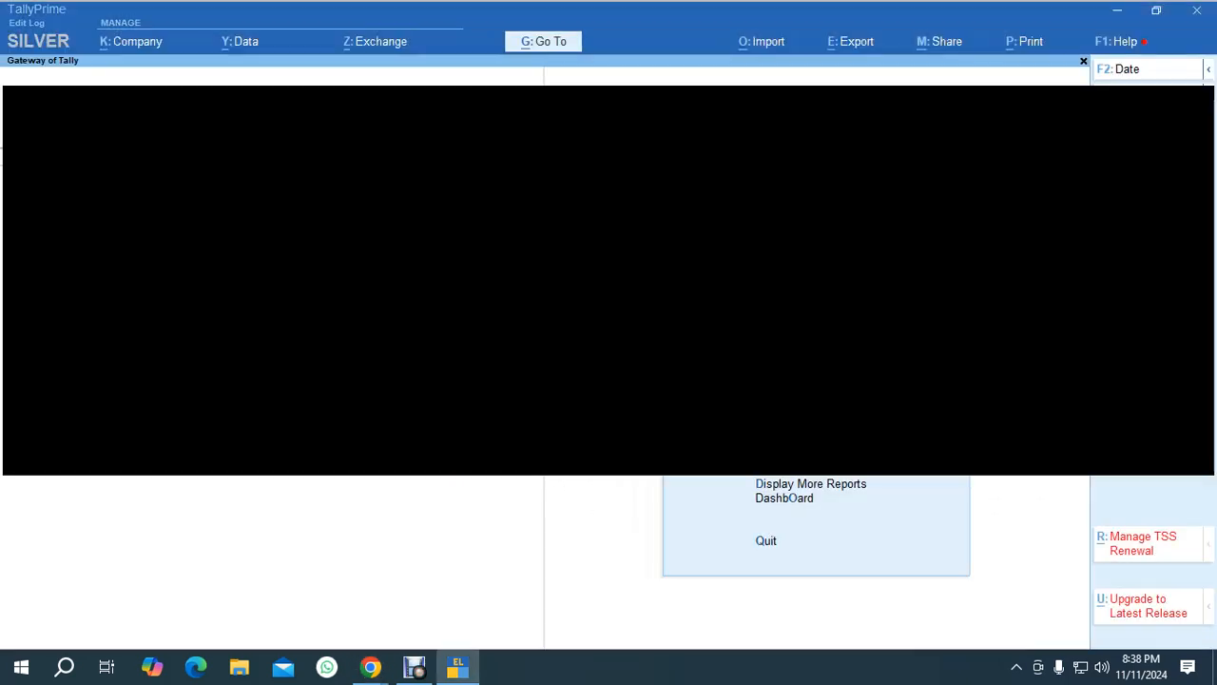
# Start a Receipt voucher, pick the bank and party ledgers, and settle the party's 5,000.00 bill.
pyautogui.press('v')
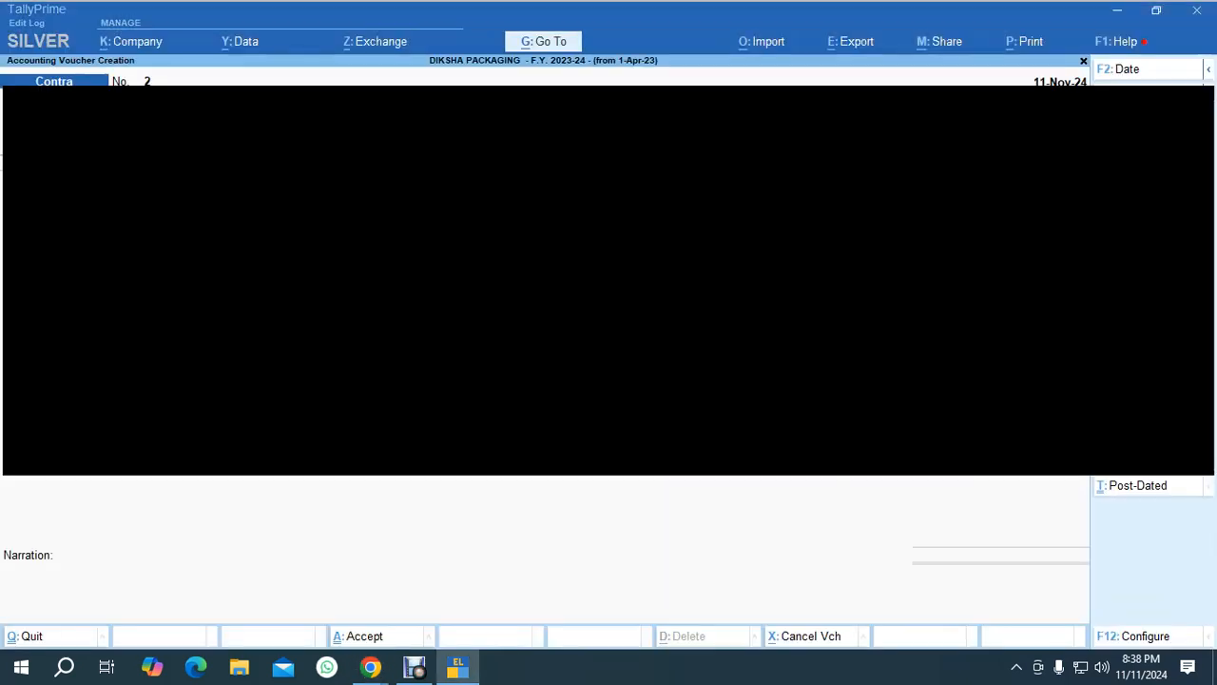
pyautogui.press('F6')
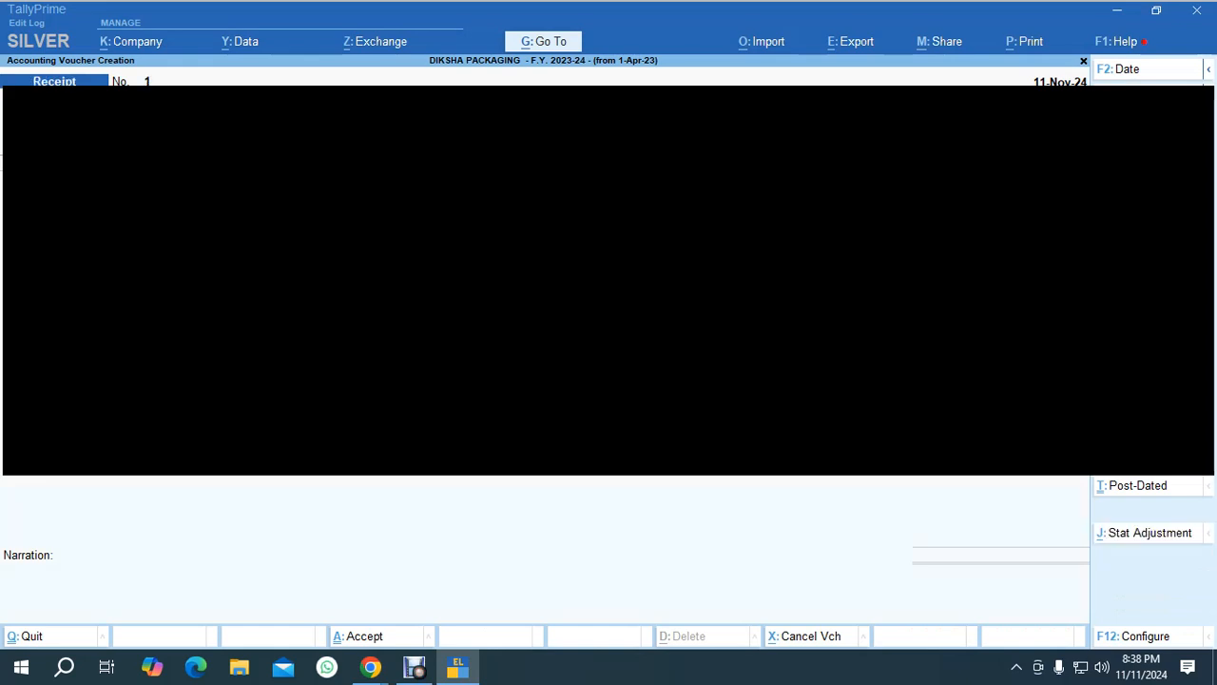
pyautogui.press('Return')
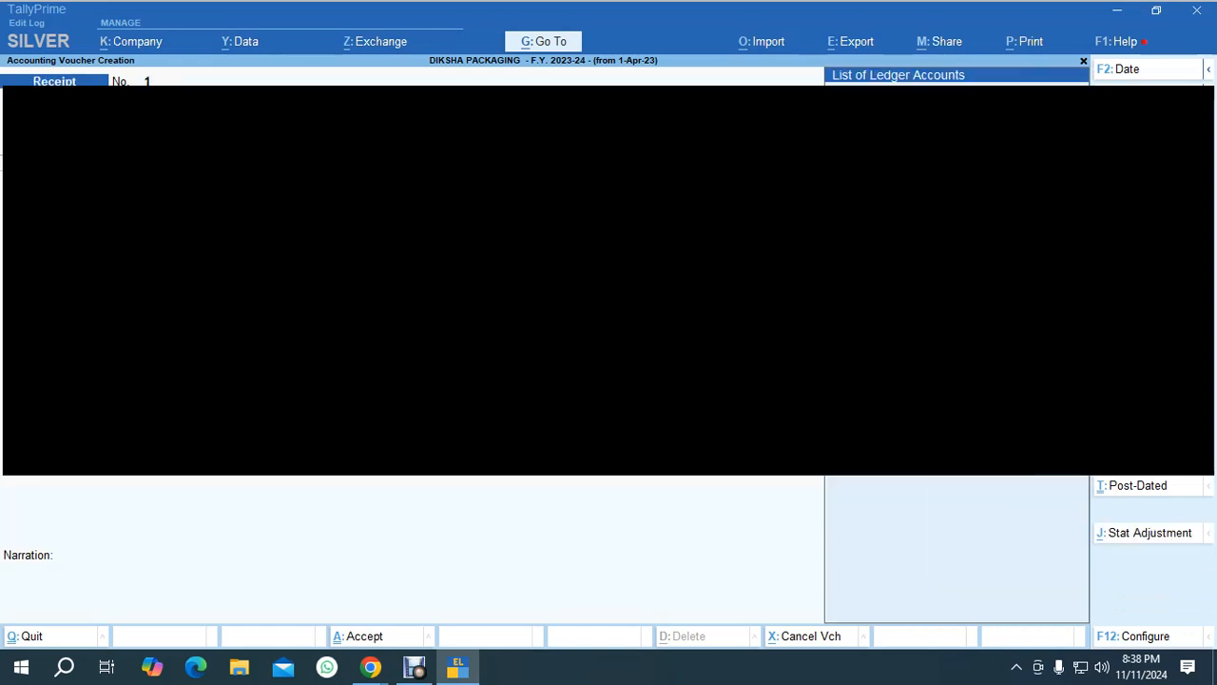
pyautogui.press('Return')
pyautogui.write('c')
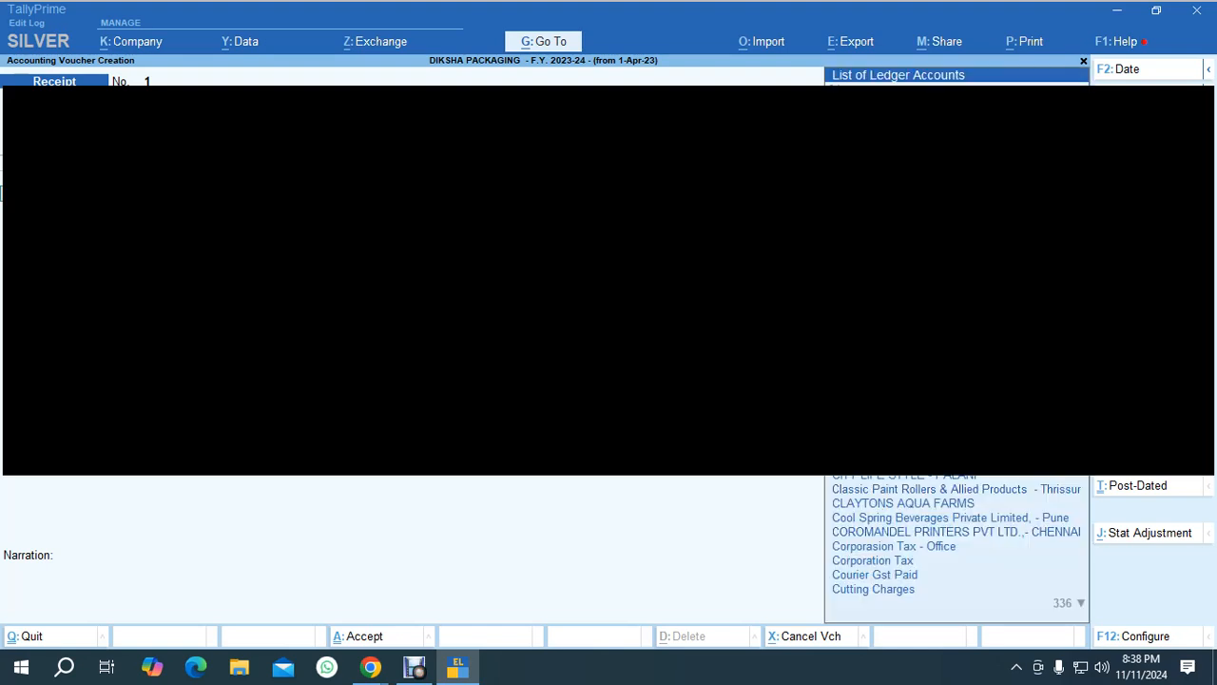
pyautogui.press('BackSpace')
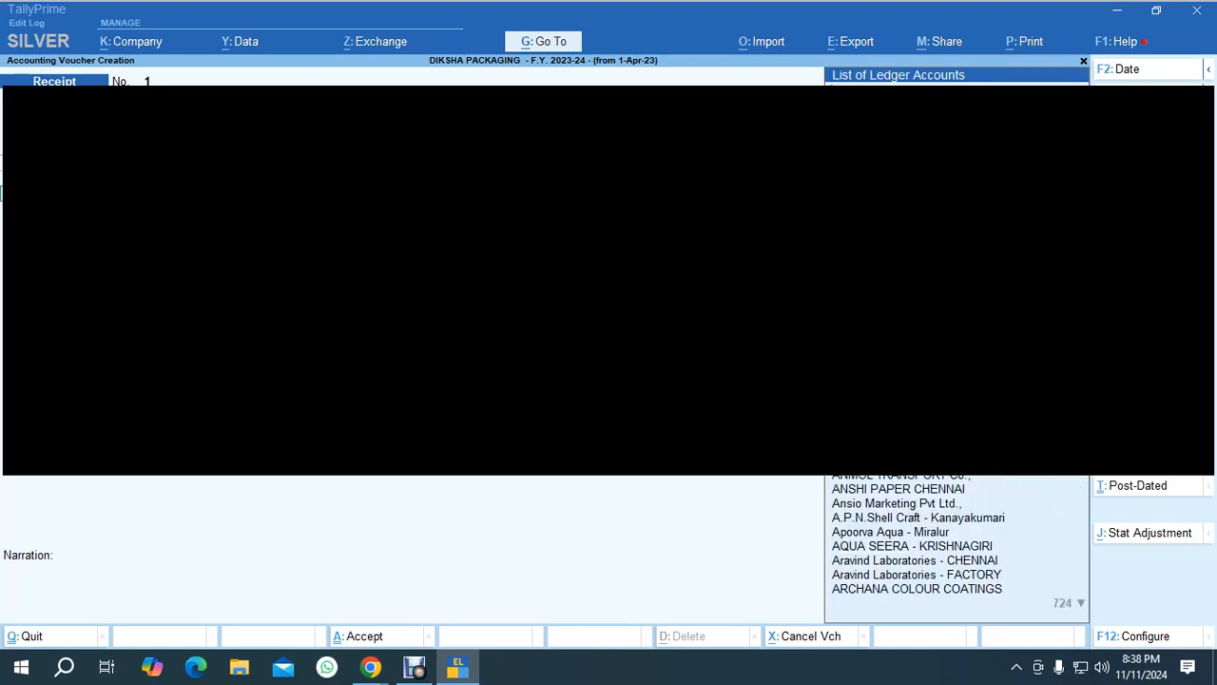
pyautogui.press('BackSpace')
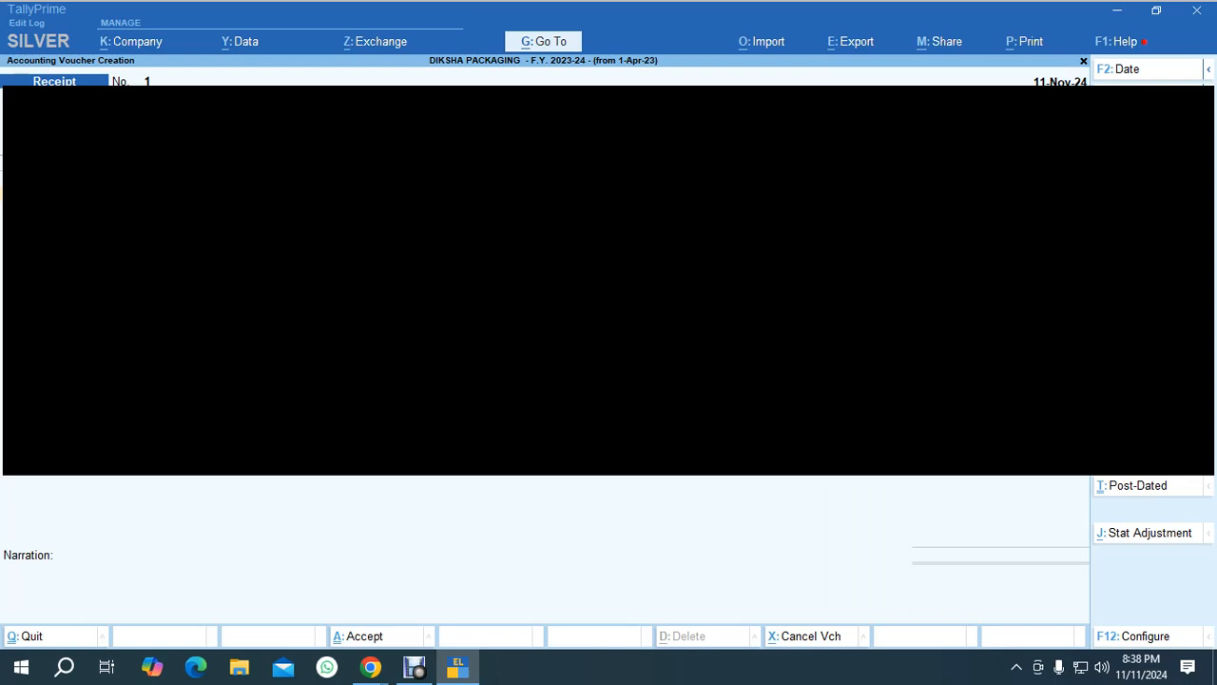
pyautogui.press('Return')
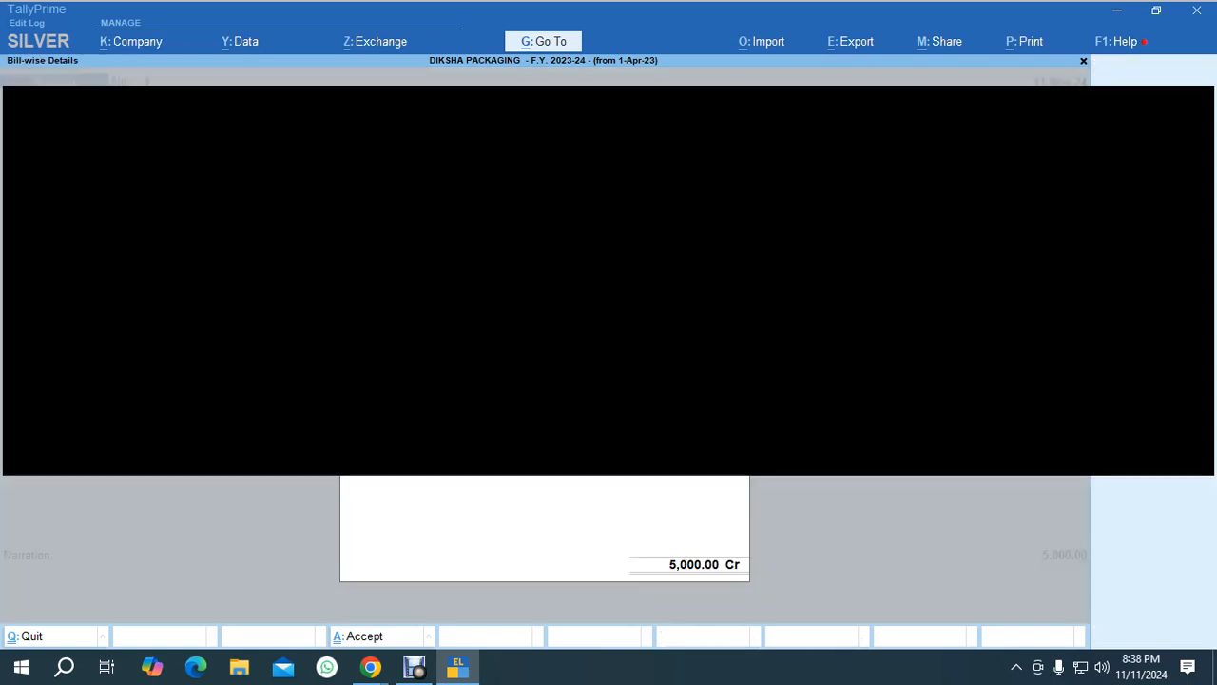
pyautogui.press('Return')
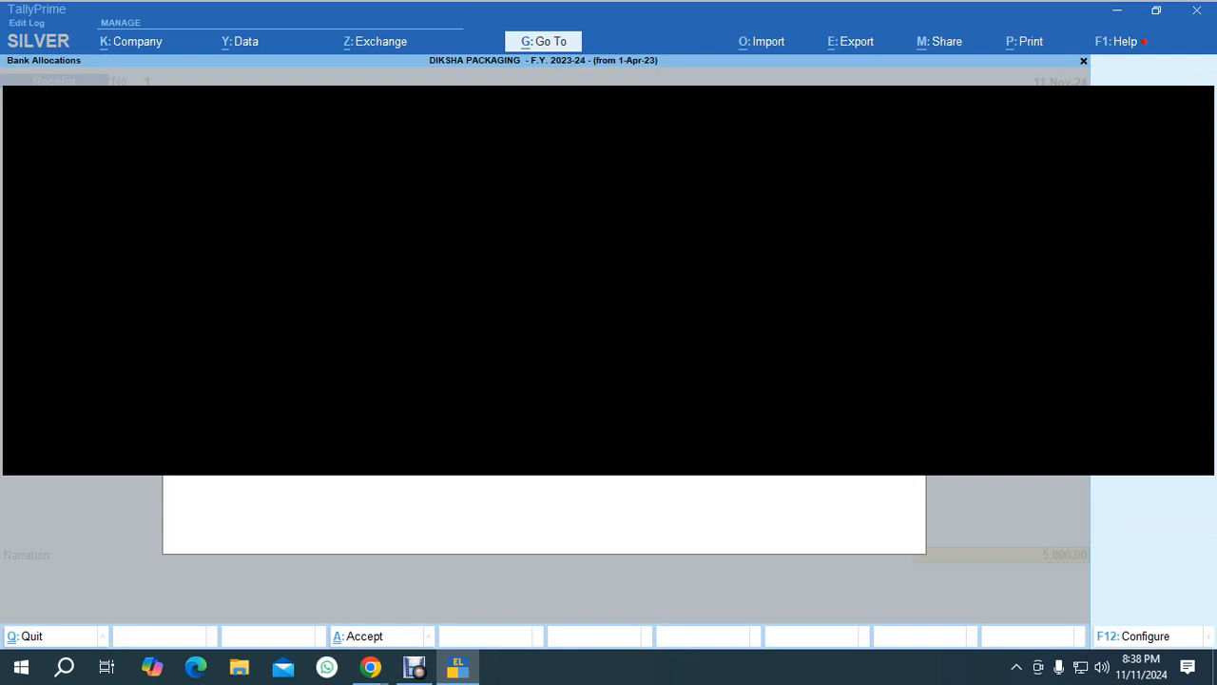
# Fill the cheque's bank allocation, choosing the drawee bank starting with 'h', and save the first receipt.
pyautogui.press('Return')
pyautogui.write('f')
pyautogui.press('BackSpace')
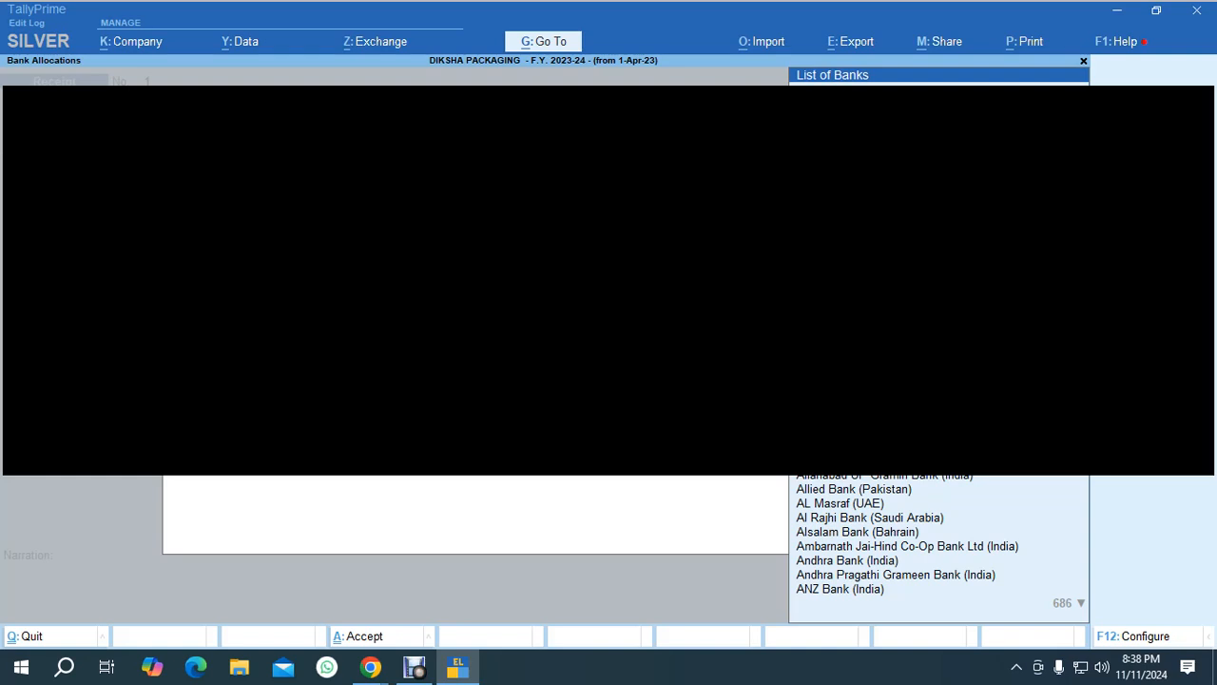
pyautogui.write('h')
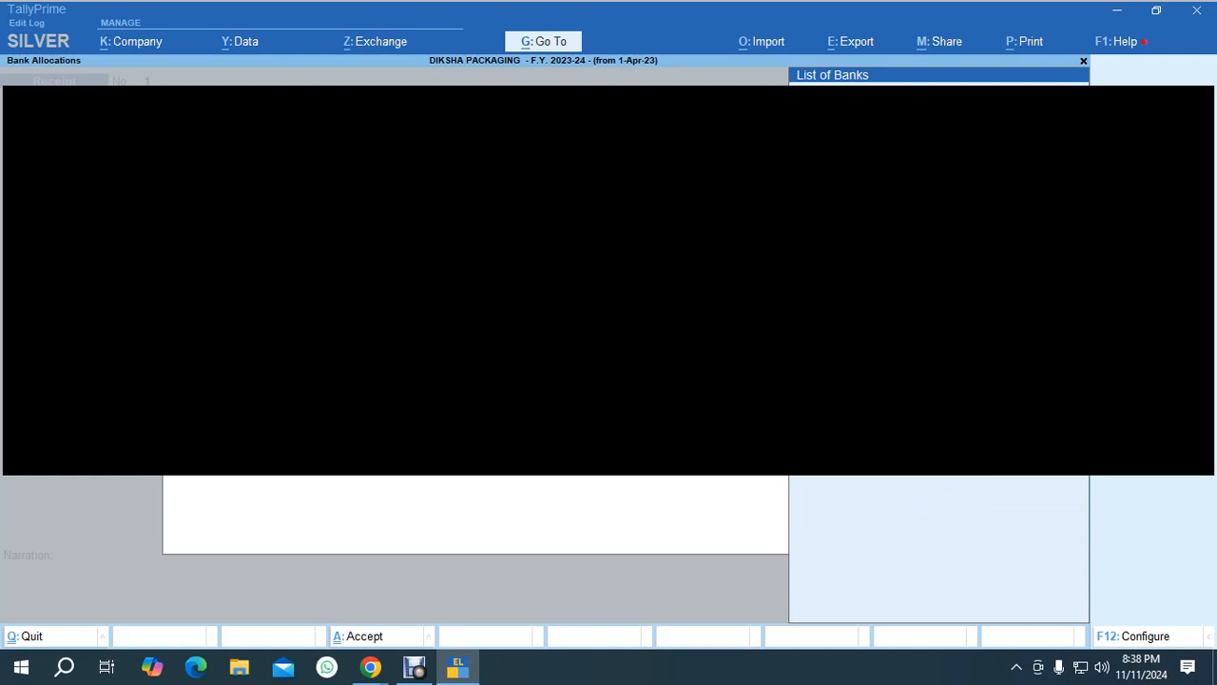
pyautogui.press('Return')
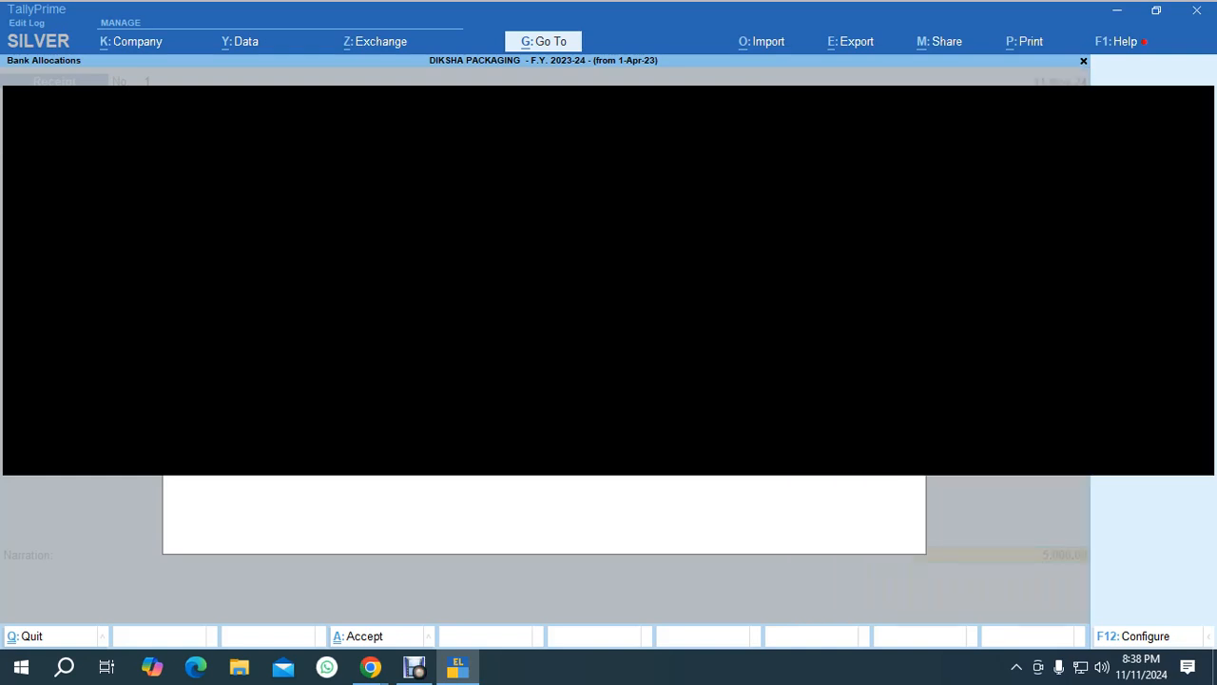
pyautogui.press('Return')
pyautogui.press('Return')
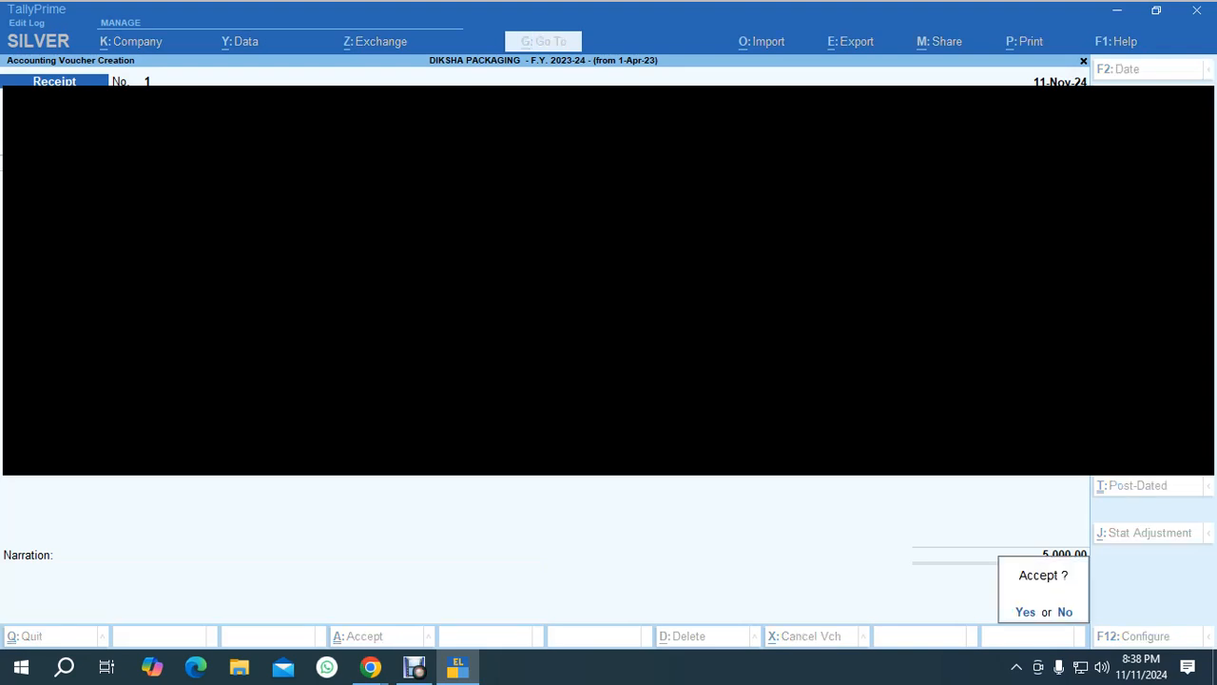
pyautogui.press('Return')
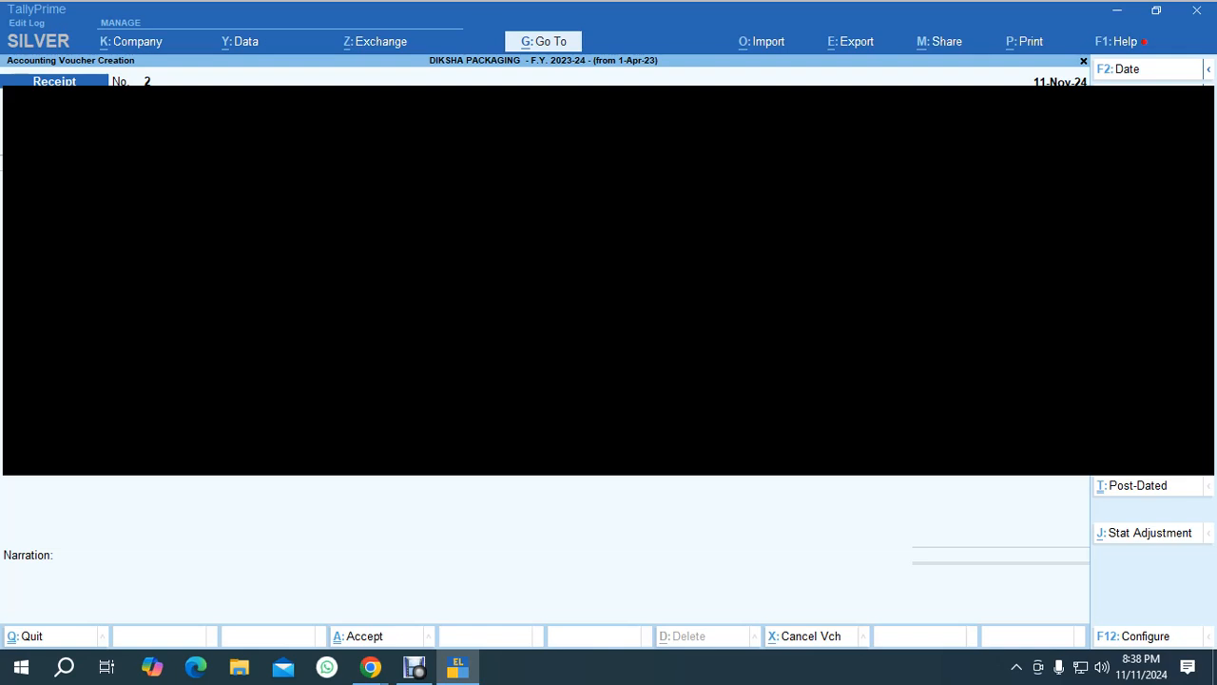
# Enter a second receipt against a party ledger, settling its 12,300.00 bill.
pyautogui.press('Return')
pyautogui.press('Return')
pyautogui.write('c')
pyautogui.press('BackSpace')
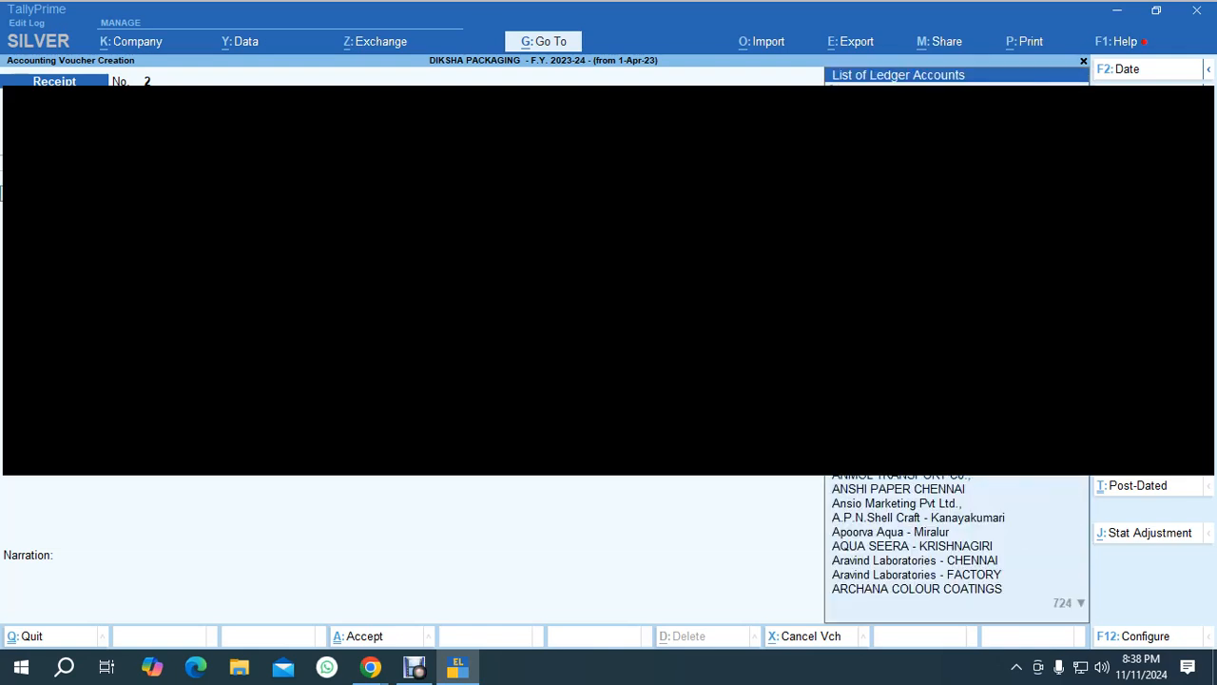
pyautogui.press('Escape')
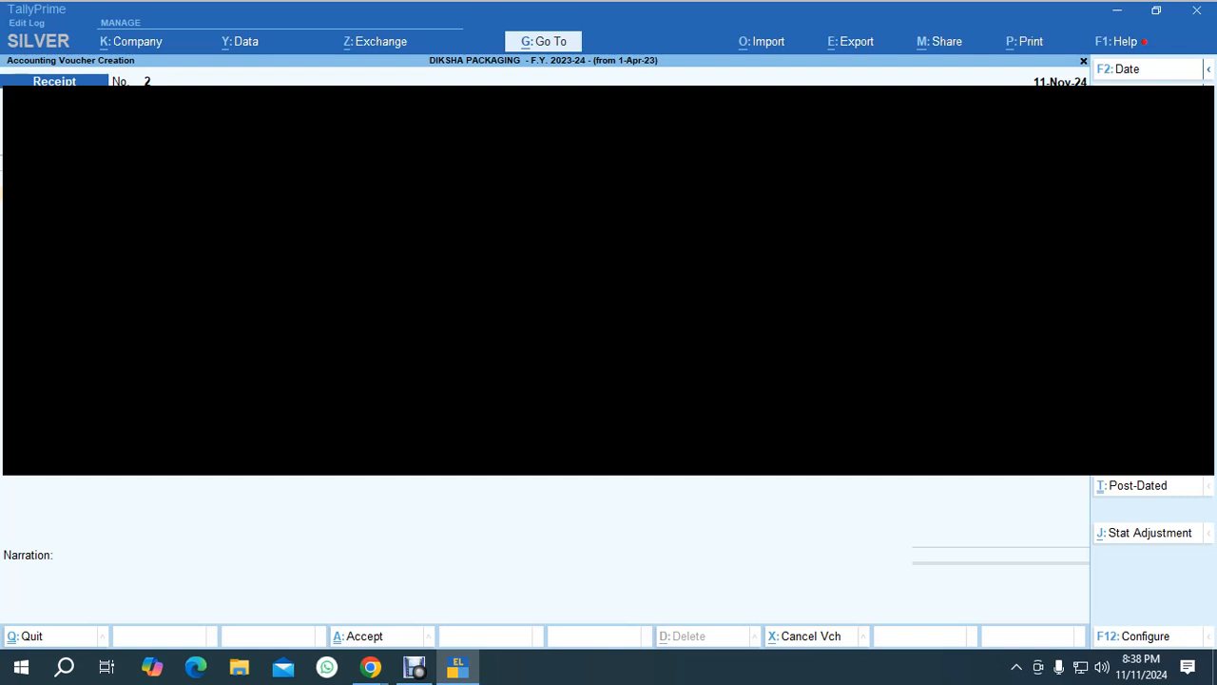
pyautogui.press('Return')
pyautogui.press('Return')
pyautogui.press('Return')
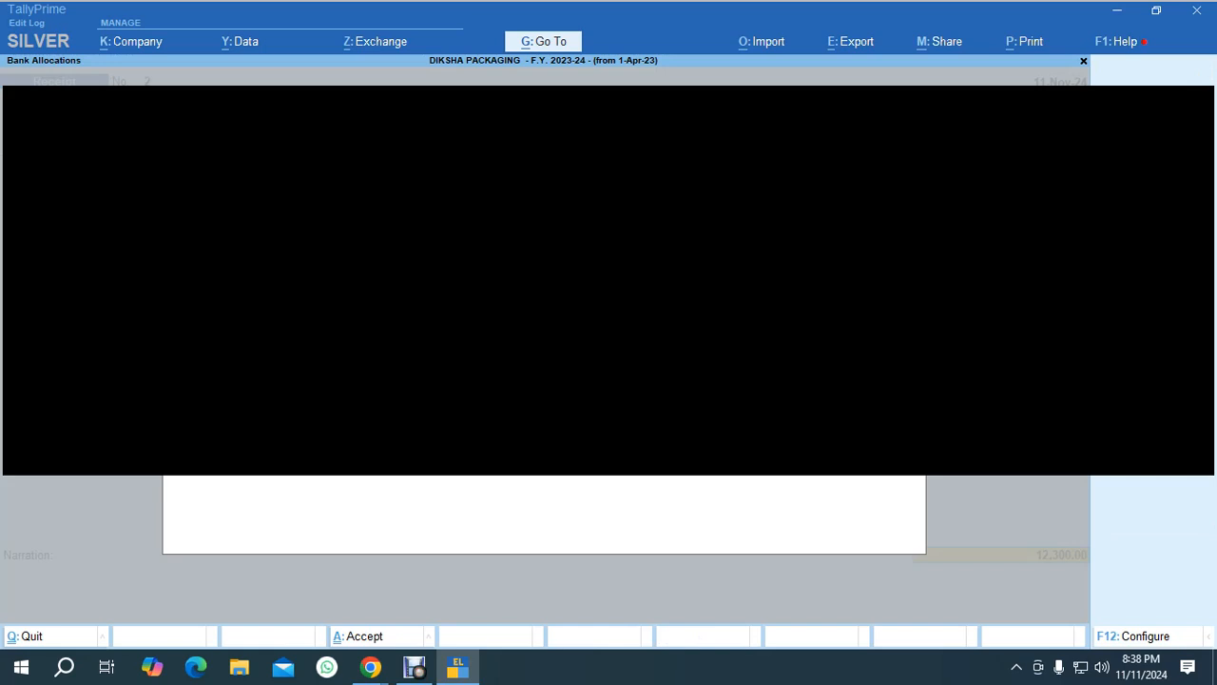
# Set the drawee bank in the cheque's bank allocation and save the second receipt.
pyautogui.write('ind')
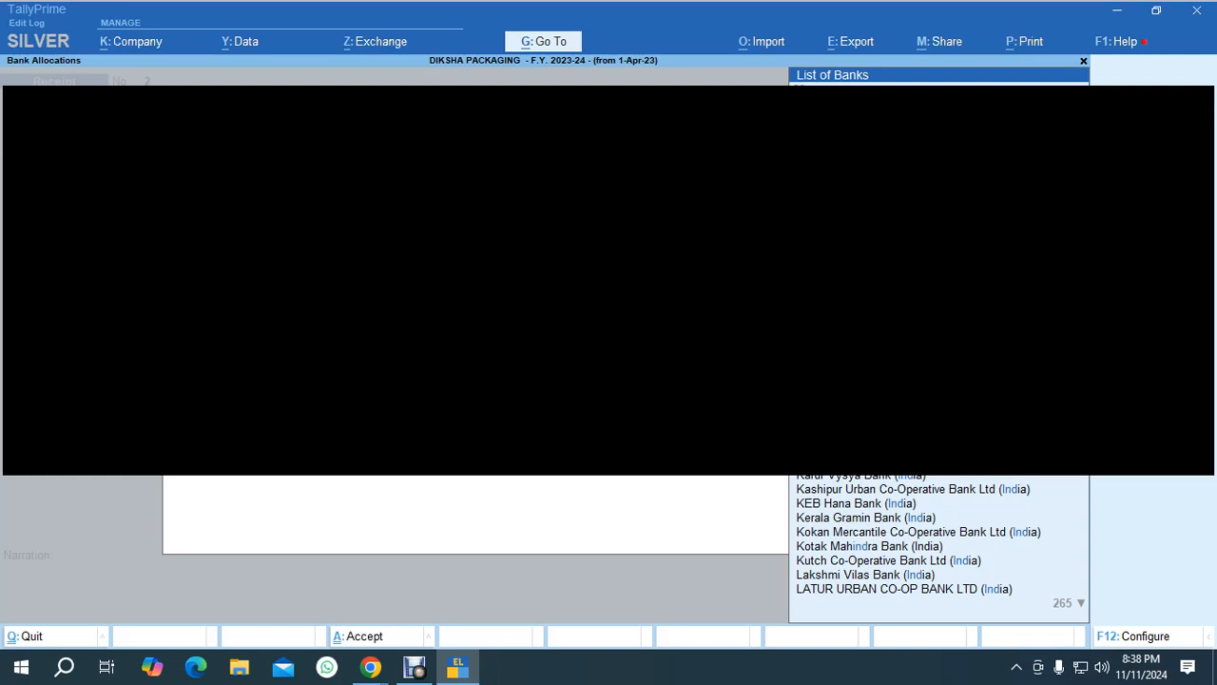
pyautogui.press('Return')
pyautogui.press('Return')
pyautogui.press('Return')
pyautogui.press('Return')
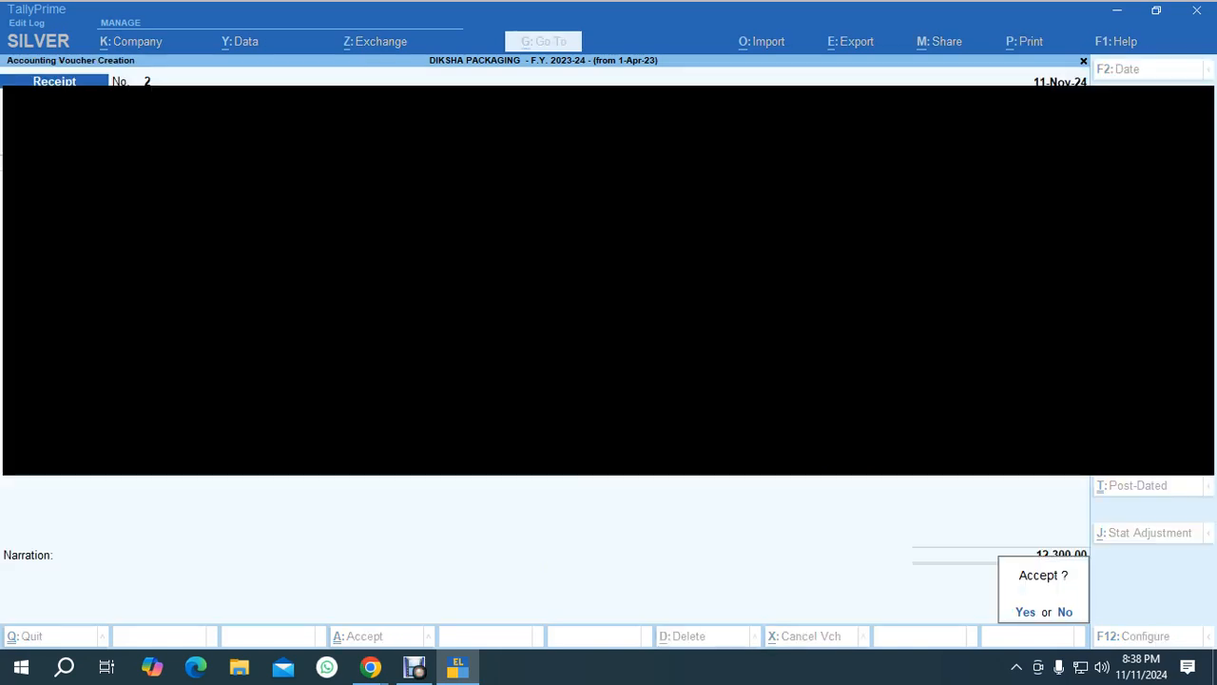
pyautogui.press('Return')
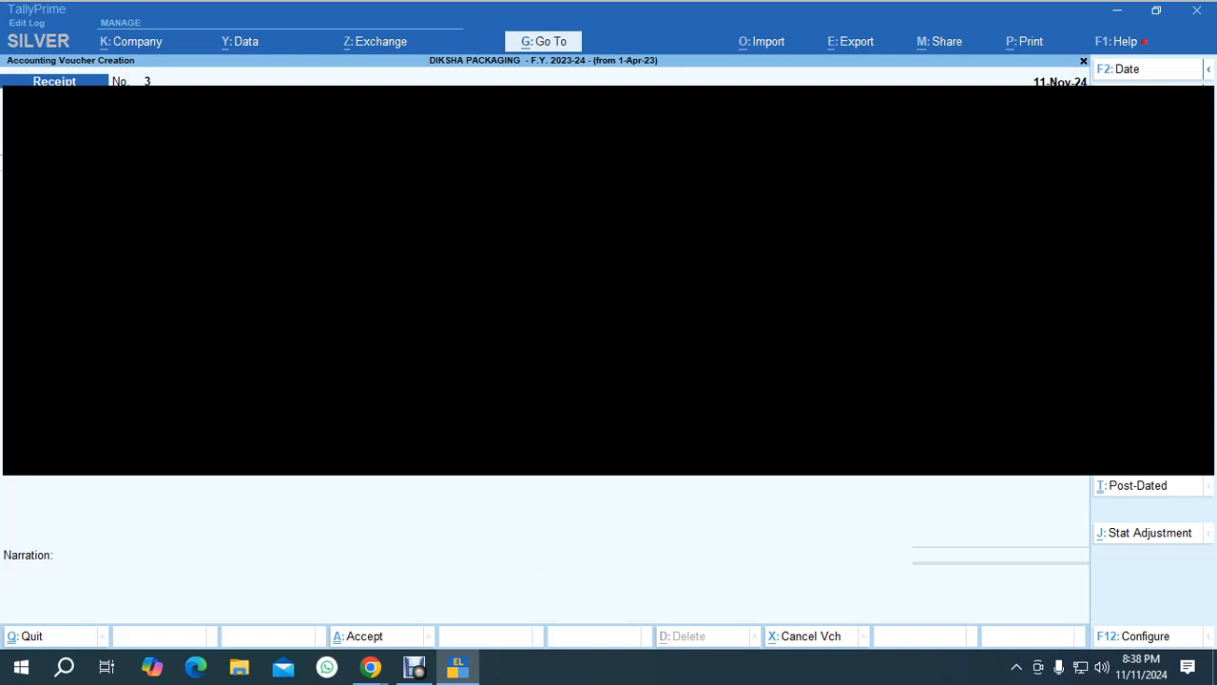
# Enter a third receipt against a party ledger, settling its 5,600.00 bill.
pyautogui.press('Return')
pyautogui.press('Return')
pyautogui.press('Return')
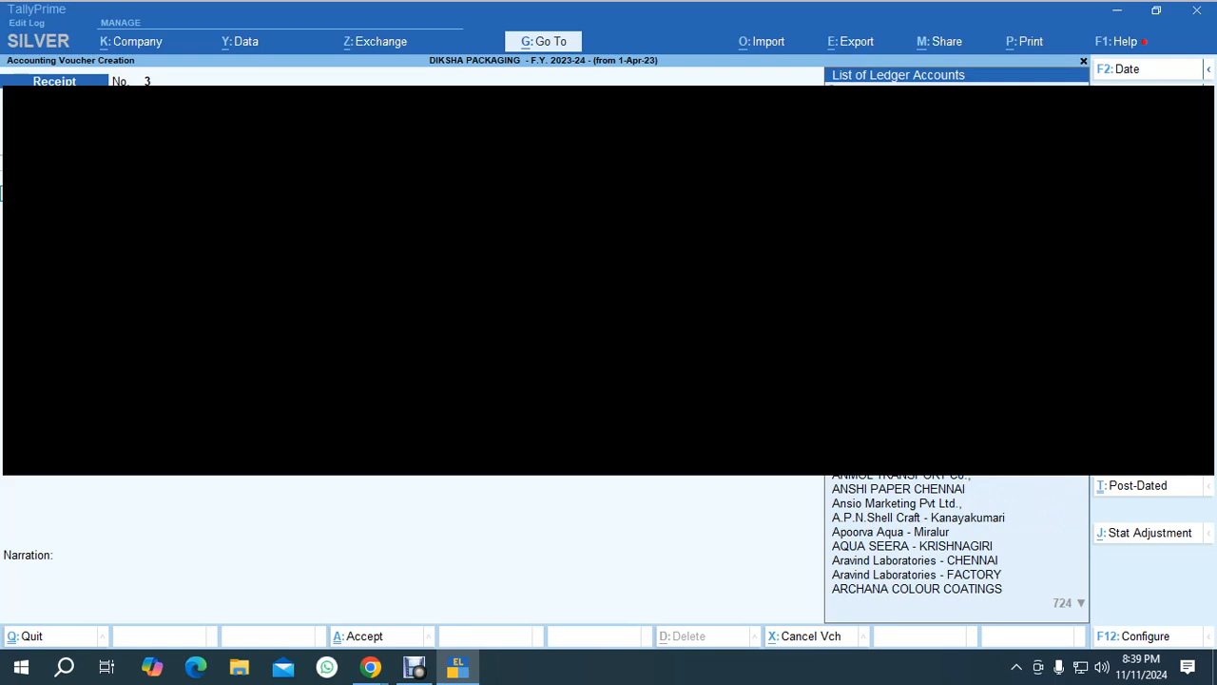
pyautogui.press('Return')
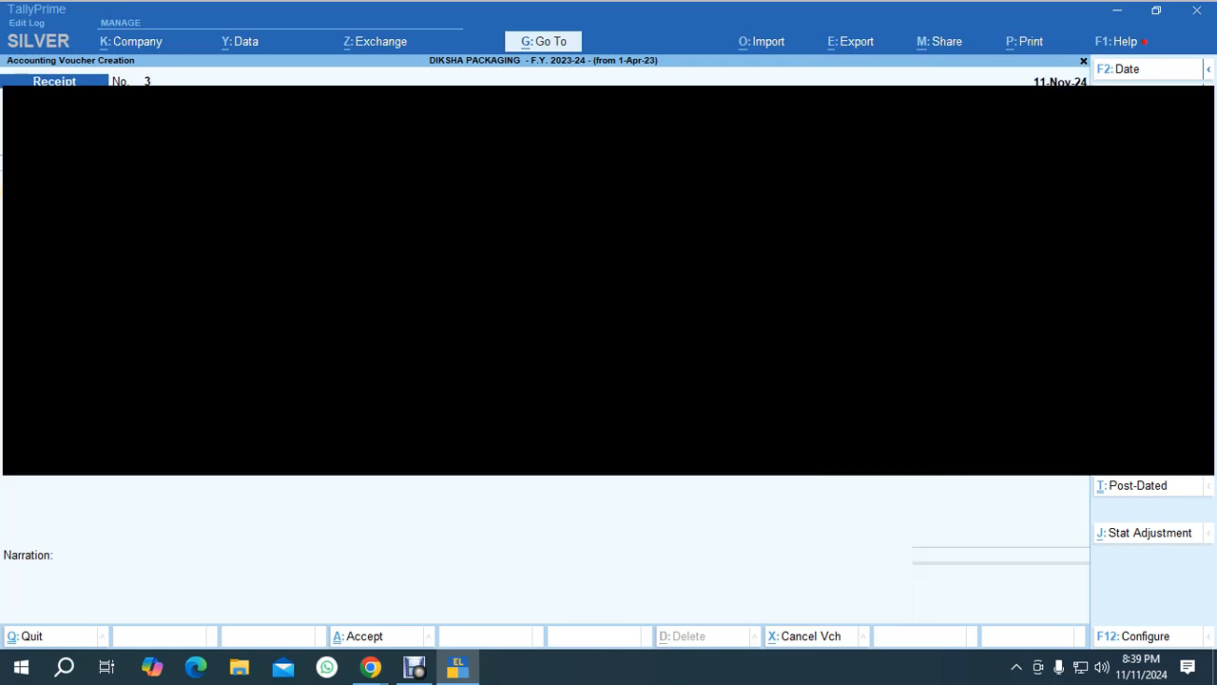
pyautogui.press('Return')
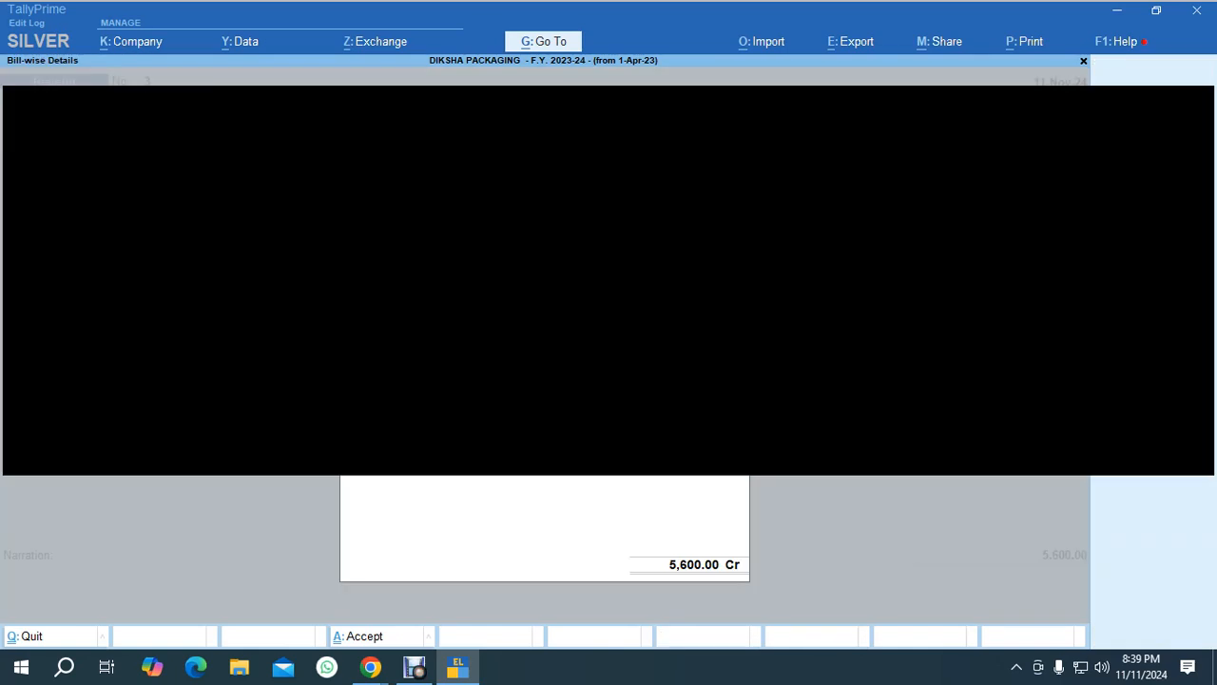
pyautogui.press('Return')
pyautogui.press('Return')
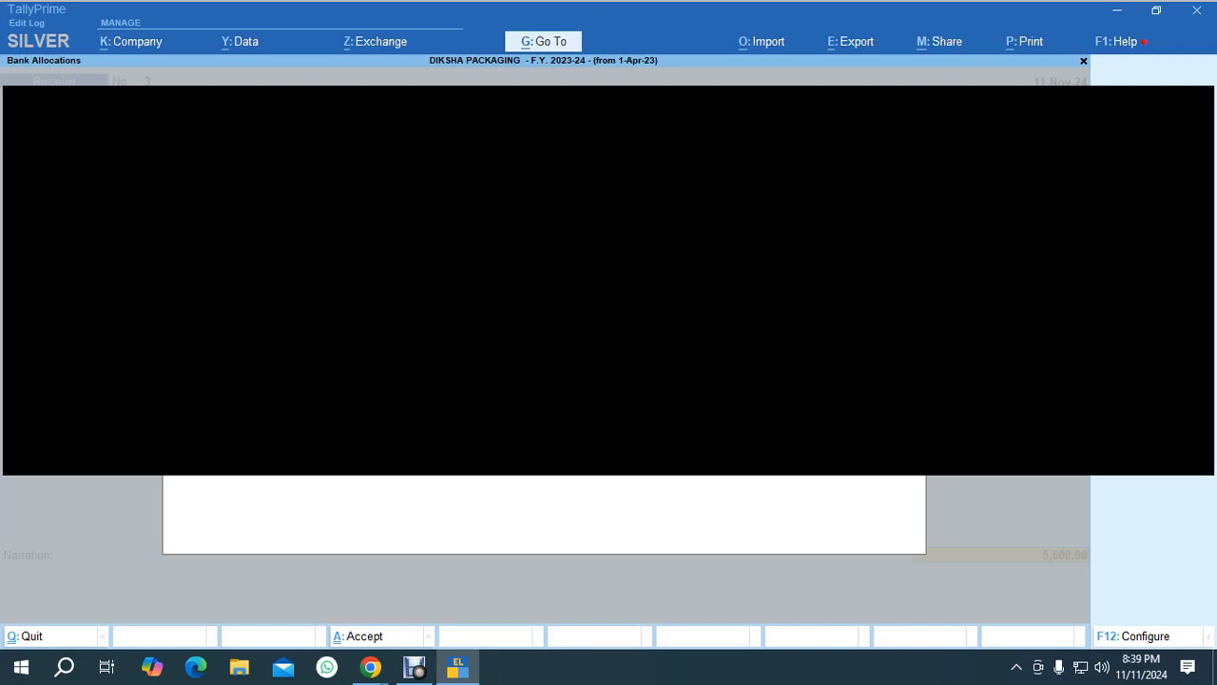
# Choose Canara Bank as the drawee bank in the bank allocation and save the third receipt.
pyautogui.write('cana')
pyautogui.press('Return')
pyautogui.press('Return')
pyautogui.press('Return')
pyautogui.press('Return')
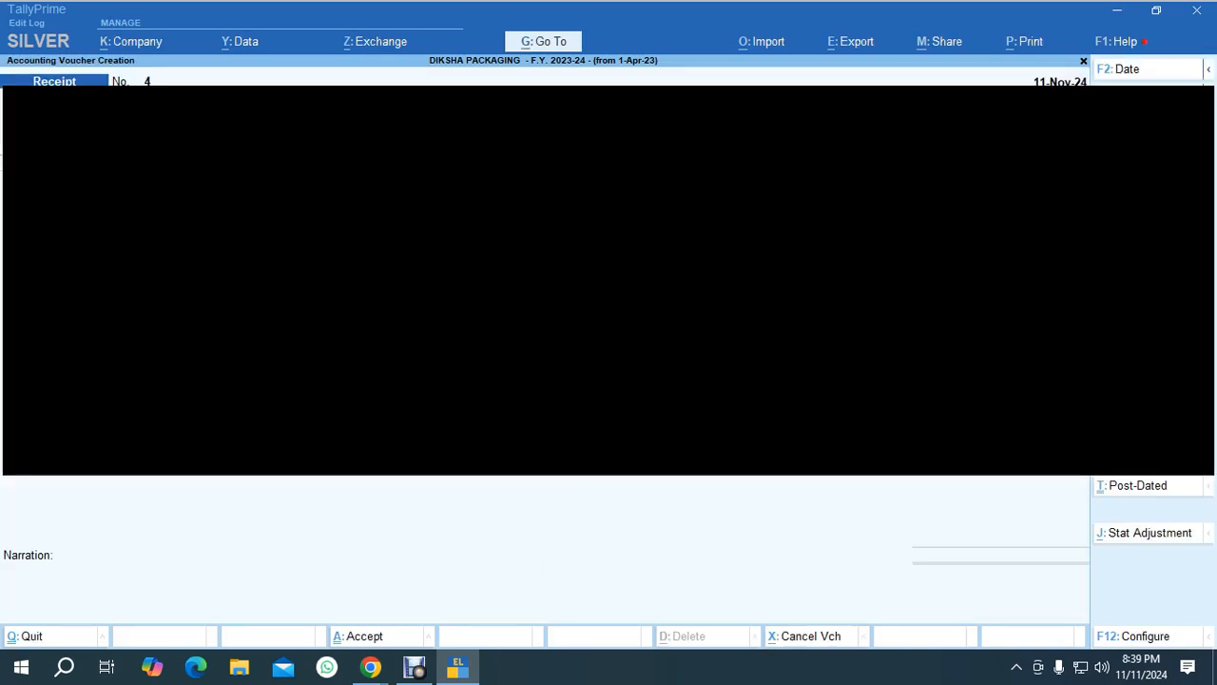
# Leave voucher entry and open the Cheque Deposit Slip for KOTAK MAHINDRA BANK.
pyautogui.press('Escape')
pyautogui.hotkey('alt', 'Tab')
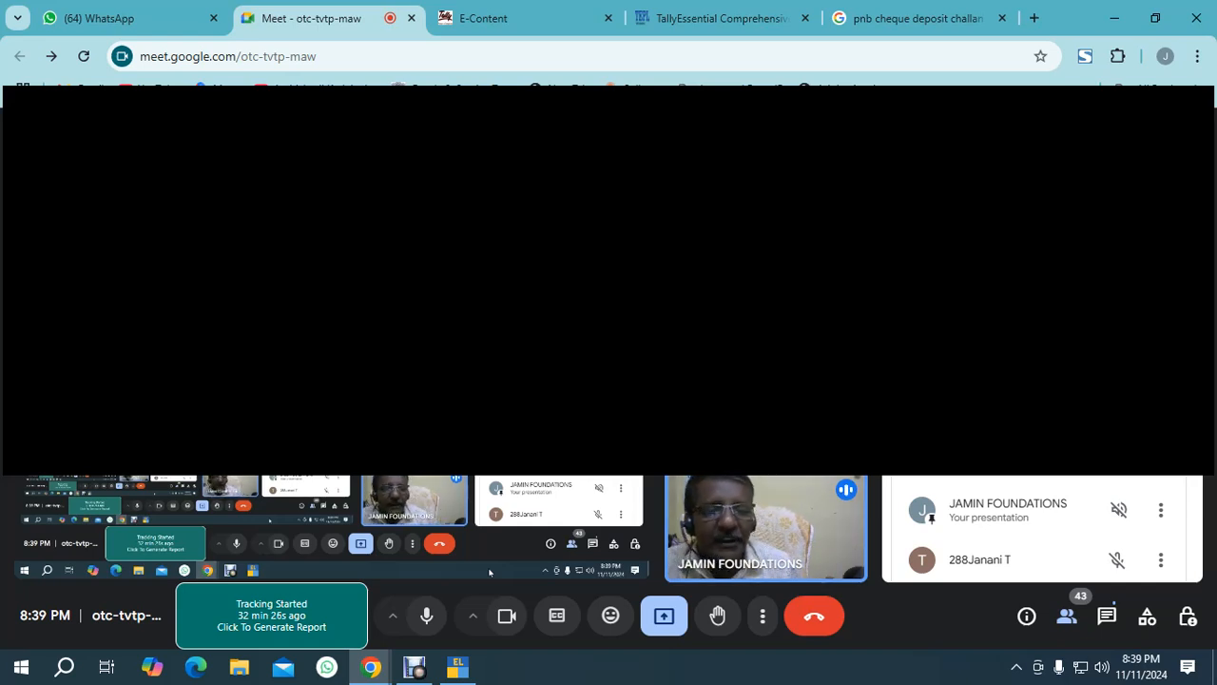
pyautogui.hotkey('alt', 'Tab')
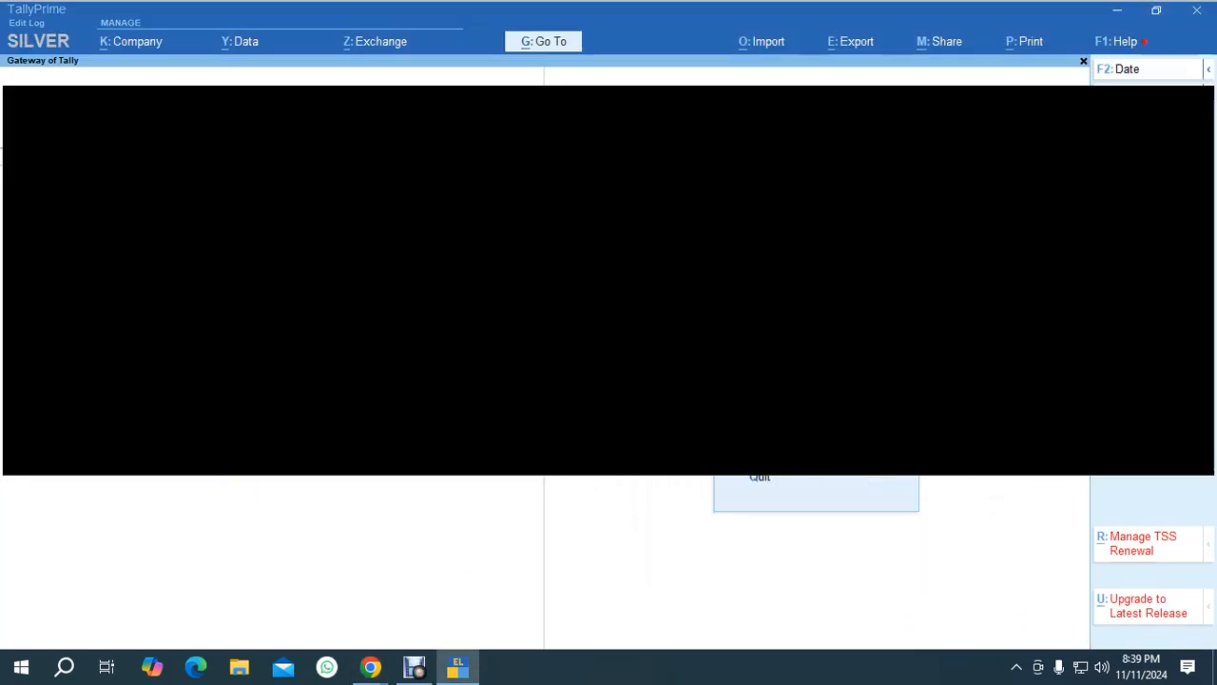
pyautogui.press('Return')
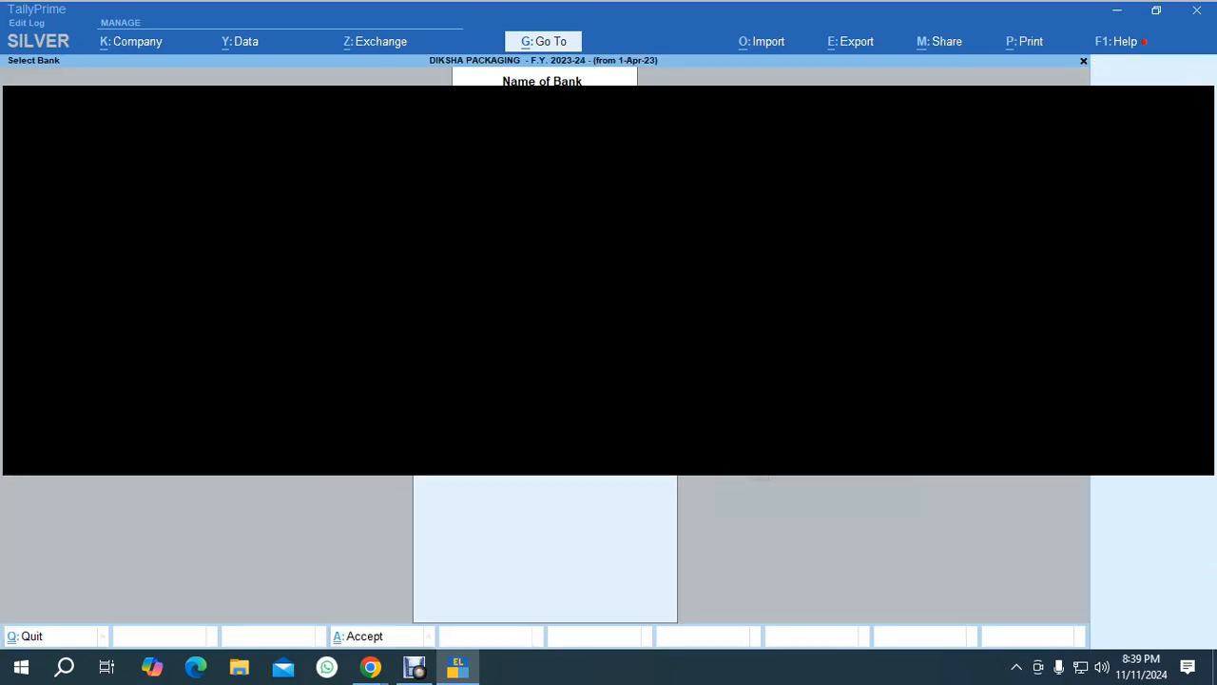
pyautogui.press('Return')
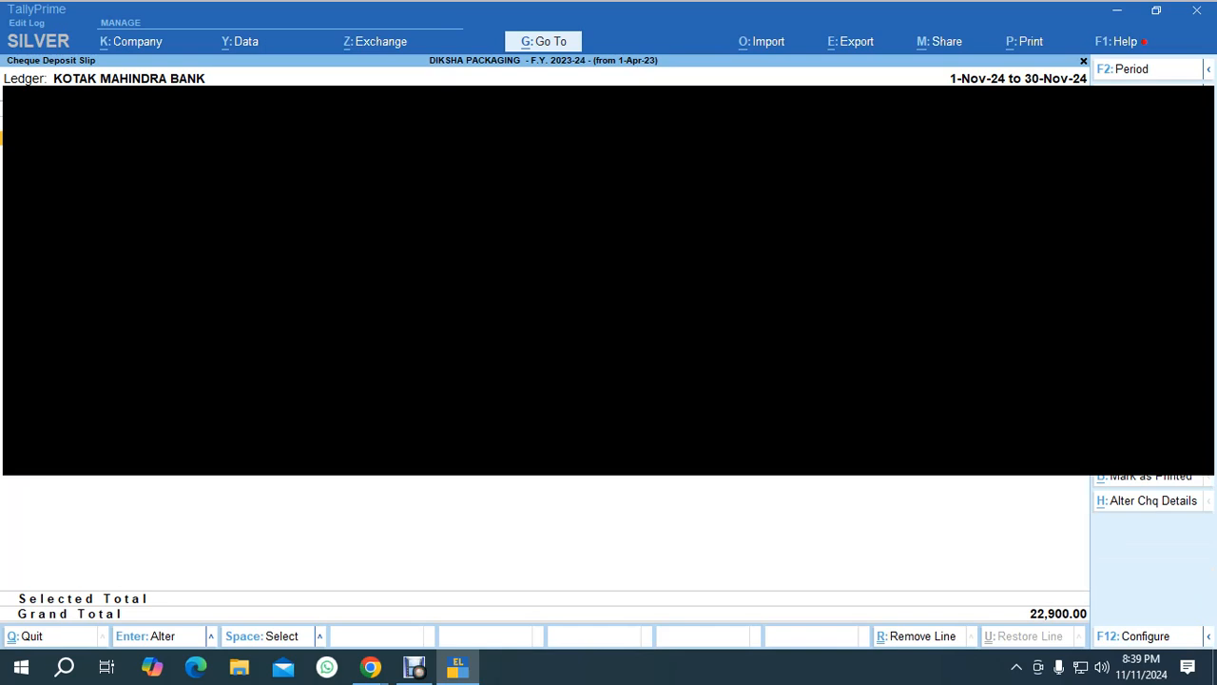
# Select all cheque entries in the deposit slip.
pyautogui.hotkey('ctrl', 'space')
pyautogui.hotkey('alt', 'p')
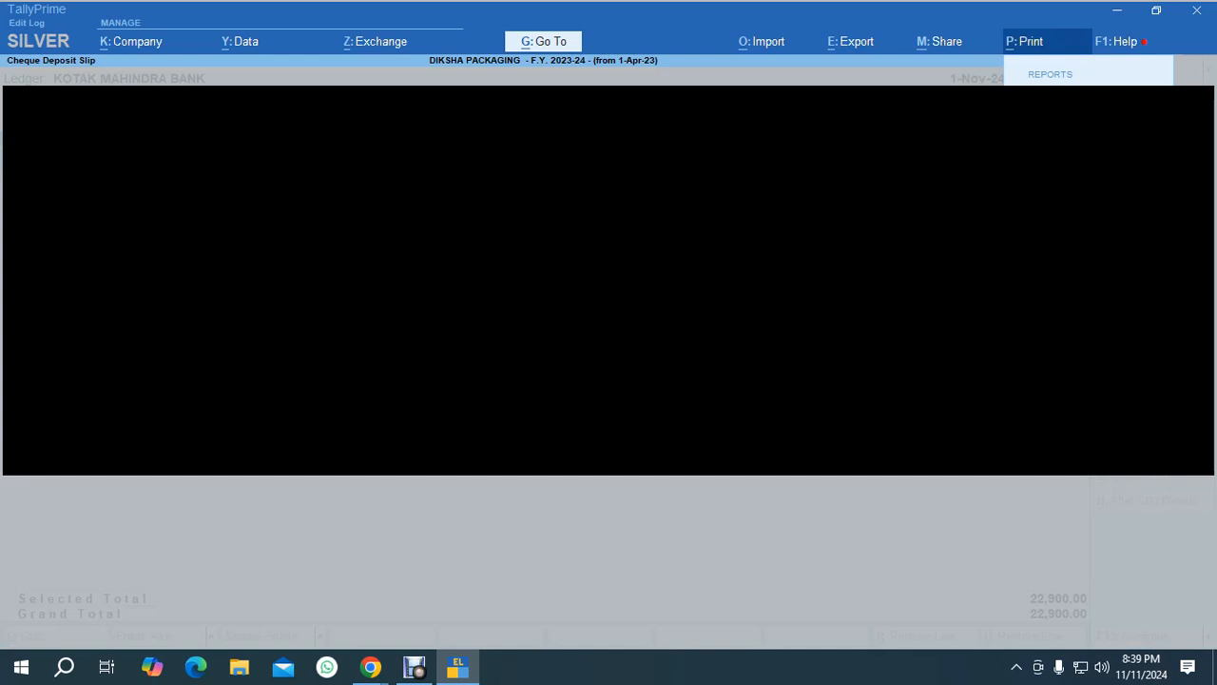
pyautogui.press('Escape')
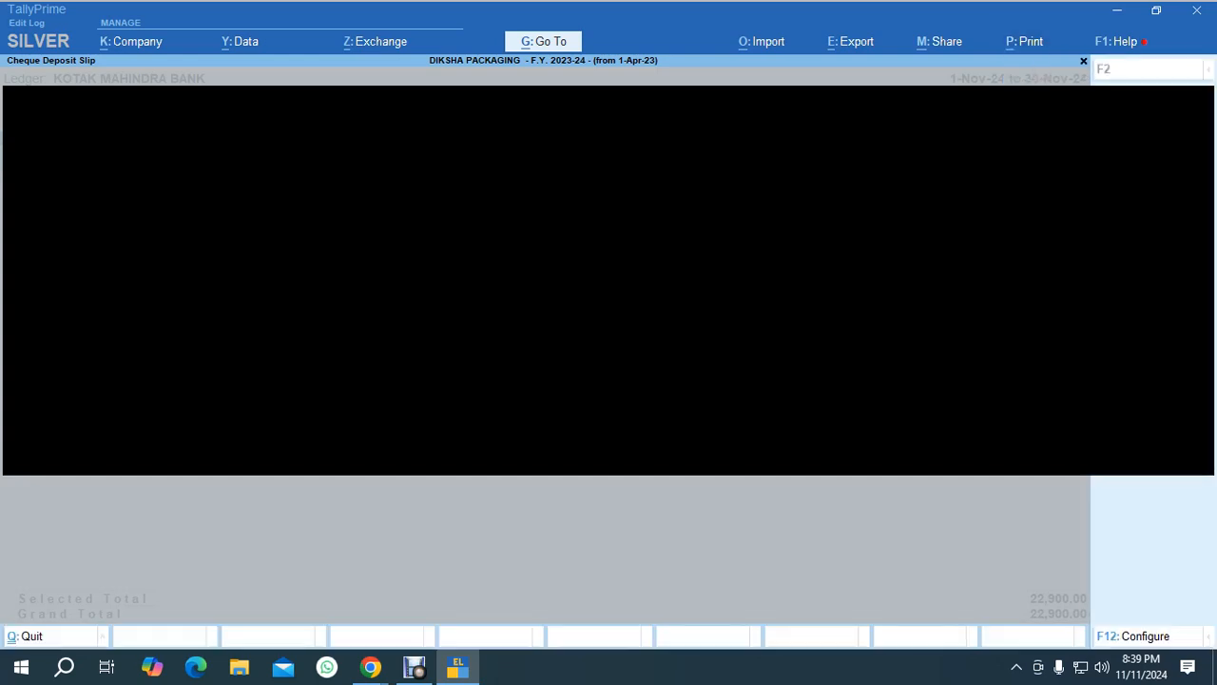
# Preview the Cheque Deposit Slip print layout for KOTAK MAHINDRA BANK, scroll through it and close the preview.
pyautogui.hotkey('alt', 'z')
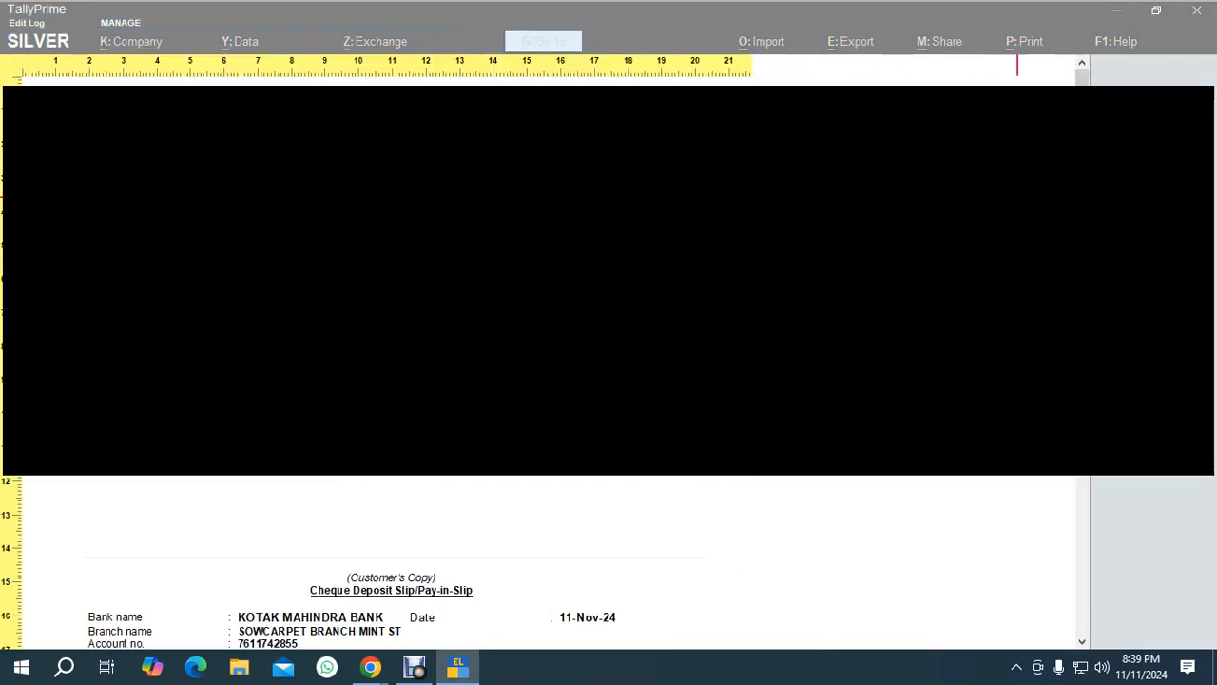
pyautogui.moveTo(1082, 197)
pyautogui.mouseDown()
pyautogui.moveTo(1082, 427)
pyautogui.moveTo(1082, 194)
pyautogui.mouseUp()
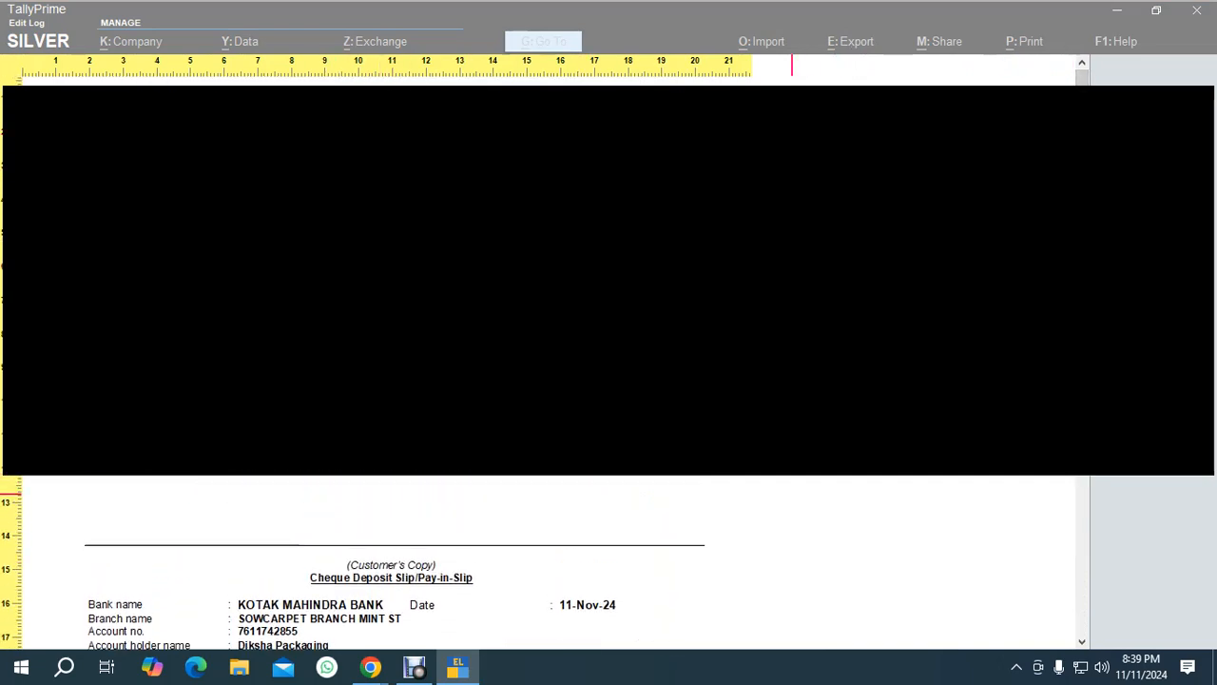
pyautogui.moveTo(1082, 326)
pyautogui.mouseDown()
pyautogui.moveTo(1082, 510)
pyautogui.moveTo(1082, 95)
pyautogui.mouseUp()
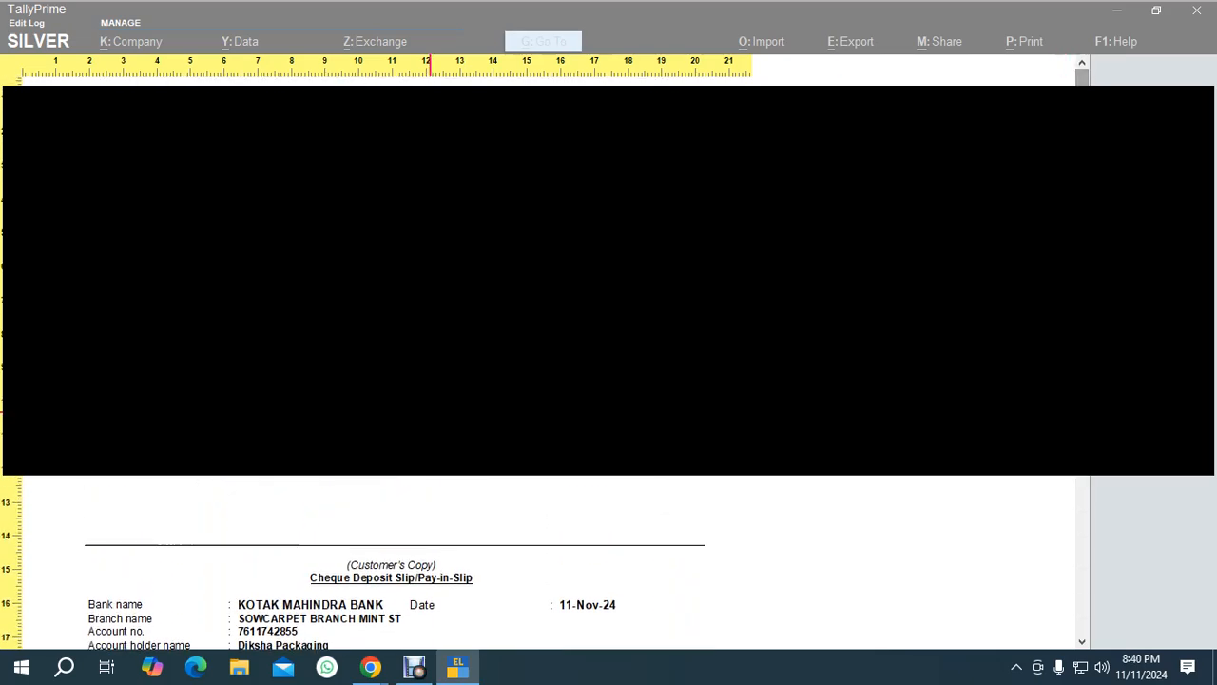
pyautogui.press('Escape')
# Switch to the browser and show the PNB cheque deposit challan image search results.
pyautogui.hotkey('alt', 'Tab')
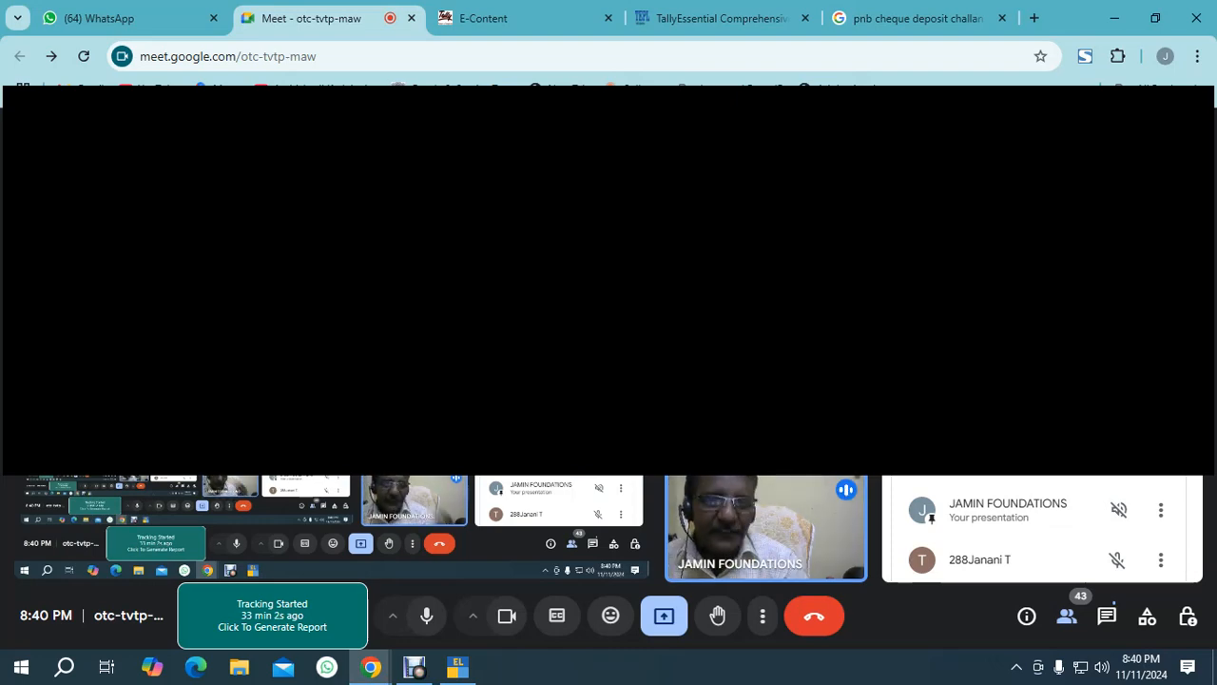
pyautogui.click(913, 18)
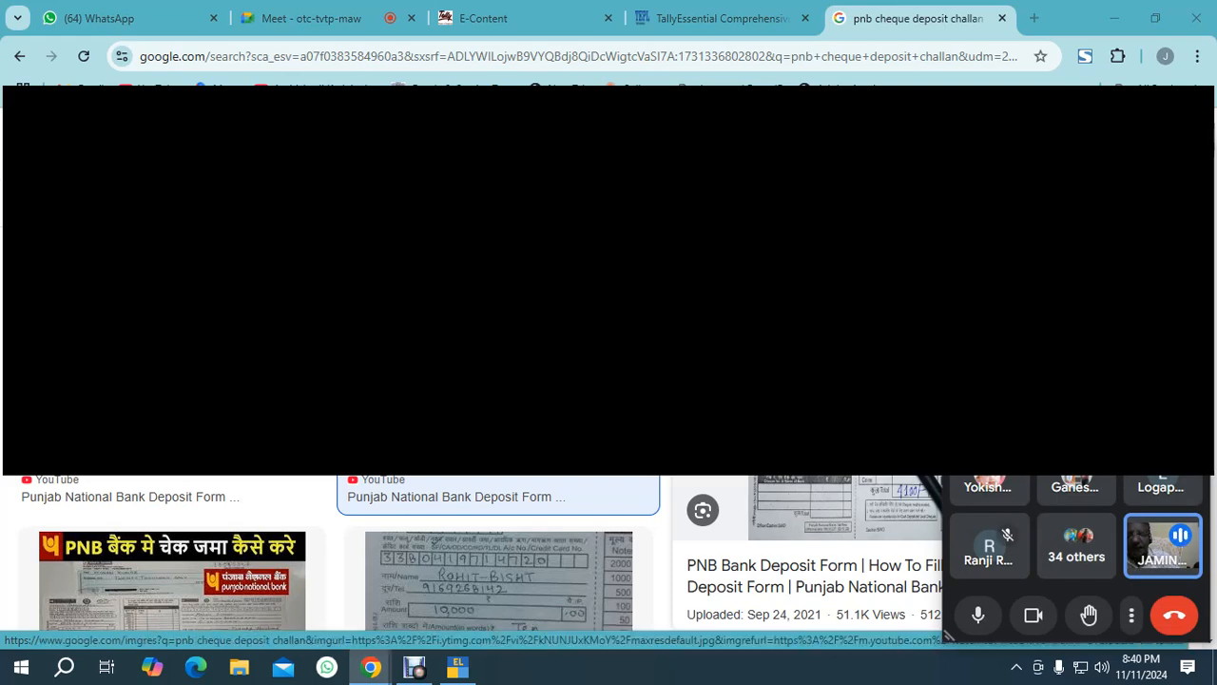
pyautogui.click(304, 18)
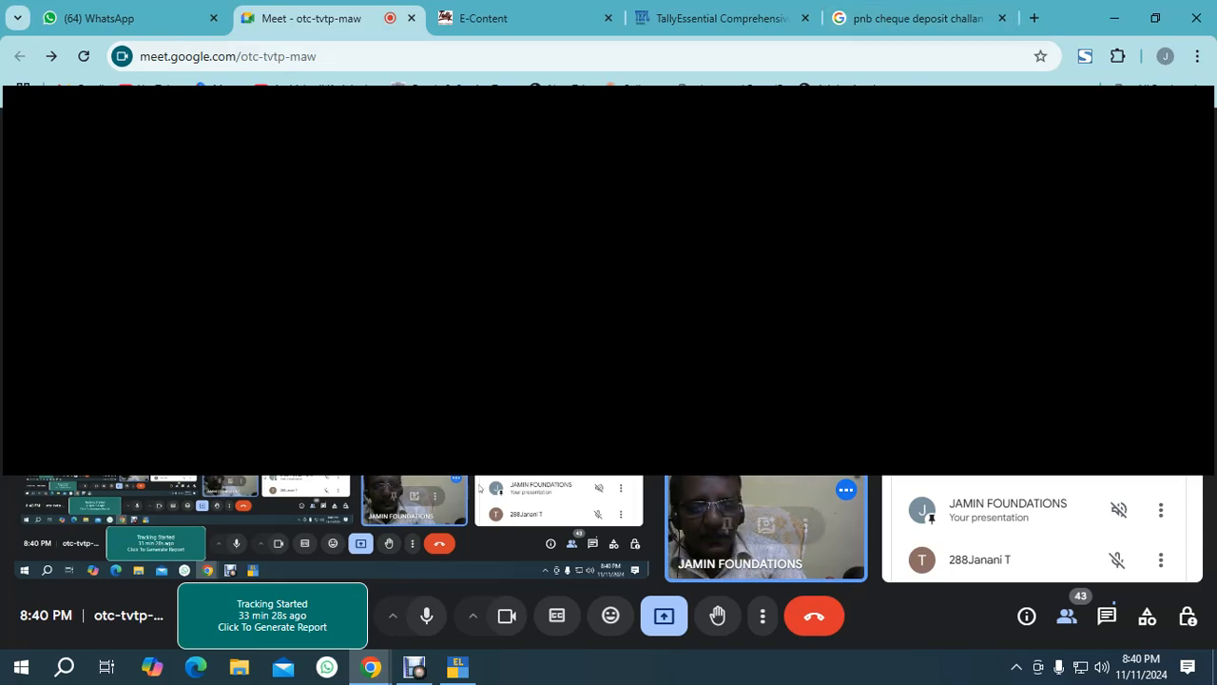
# Switch back to TallyPrime and close the deposit slip report, returning to Gateway of Tally.
pyautogui.click(458, 667)
pyautogui.press('Escape')
pyautogui.press('Escape')
pyautogui.press('Escape')
pyautogui.press('Escape')
pyautogui.press('Escape')
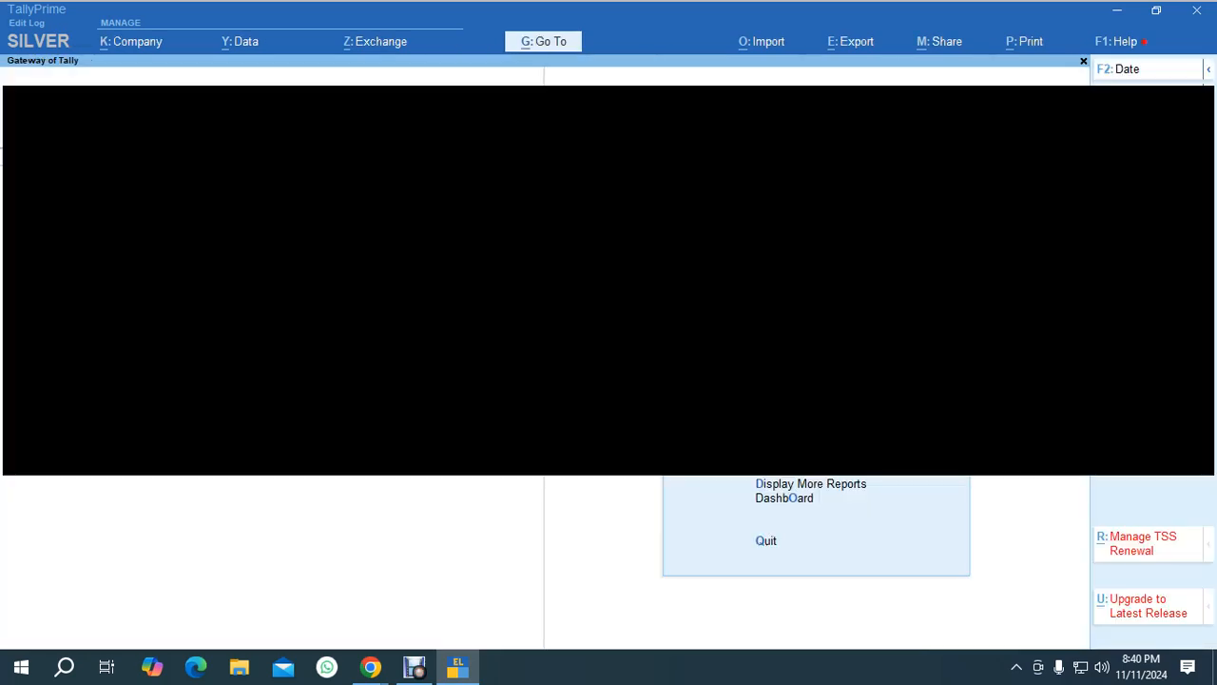
# Switch to the browser and open the TallyEssential course page on banking features.
pyautogui.moveTo(370, 667)
pyautogui.click(276, 599)
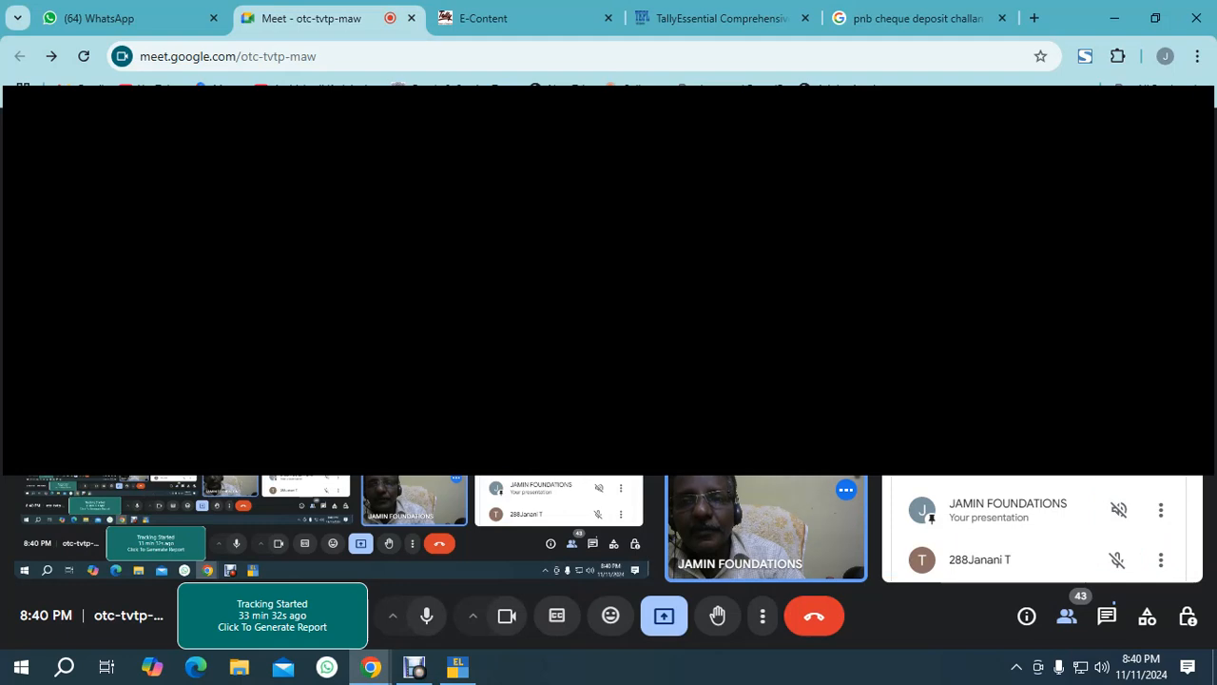
pyautogui.click(721, 18)
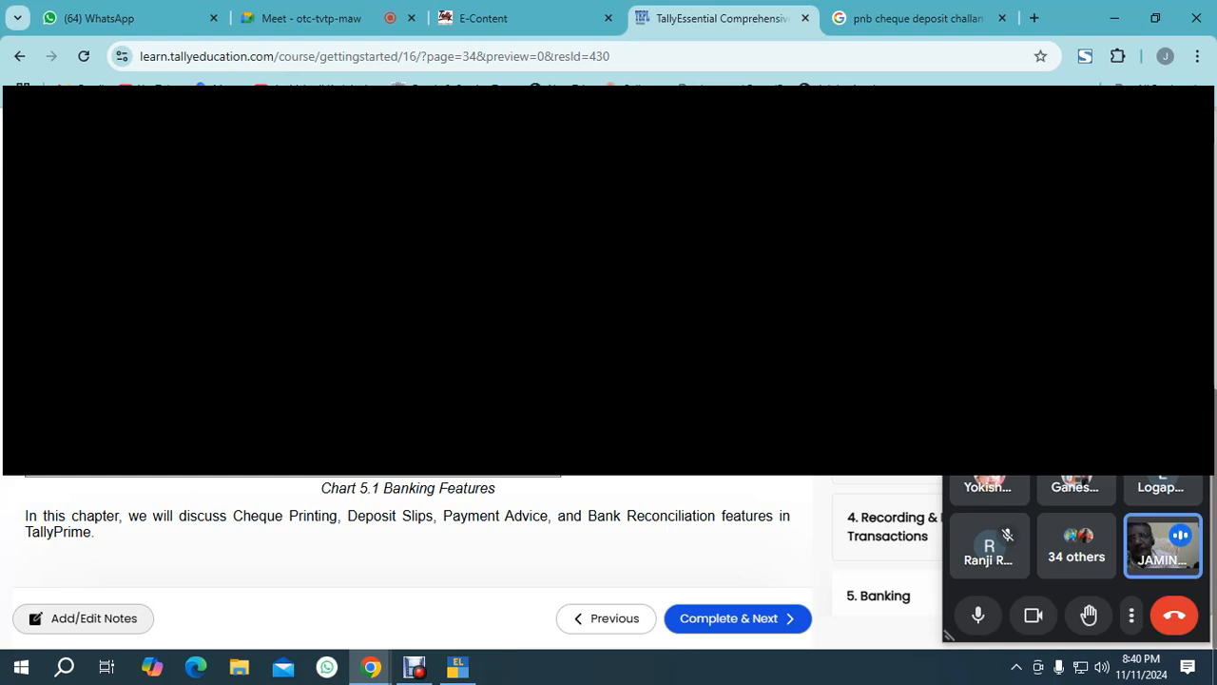
pyautogui.hotkey('alt', 'Tab')
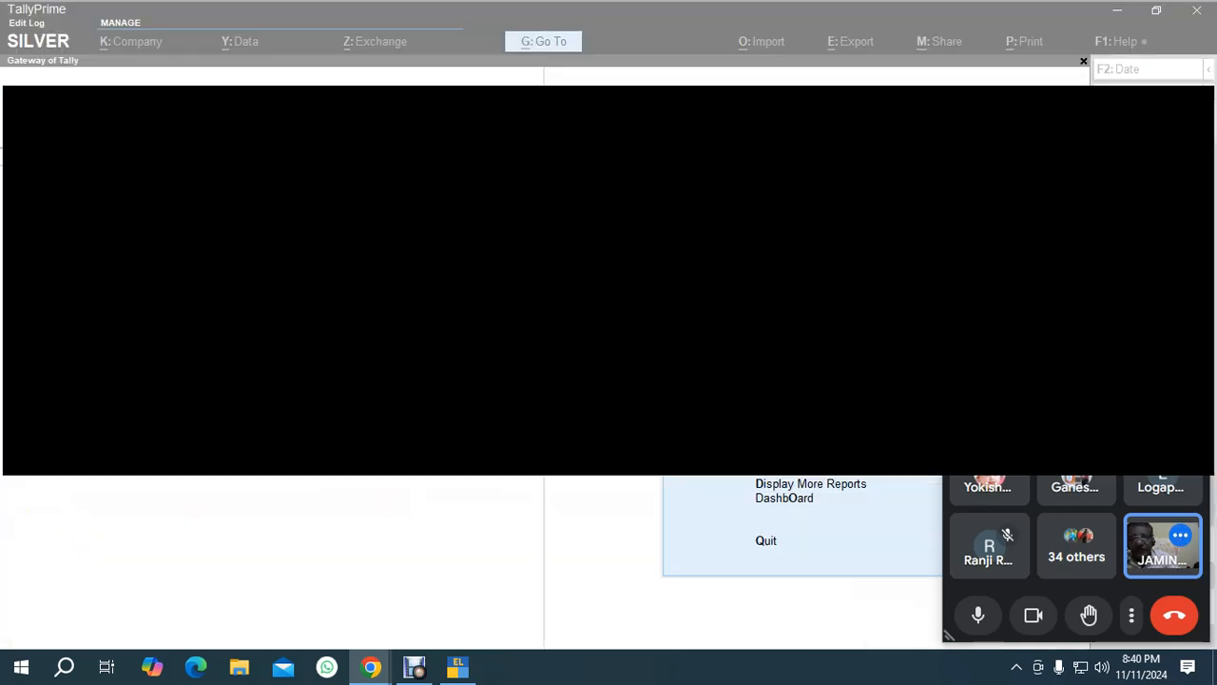
pyautogui.click(415, 668)
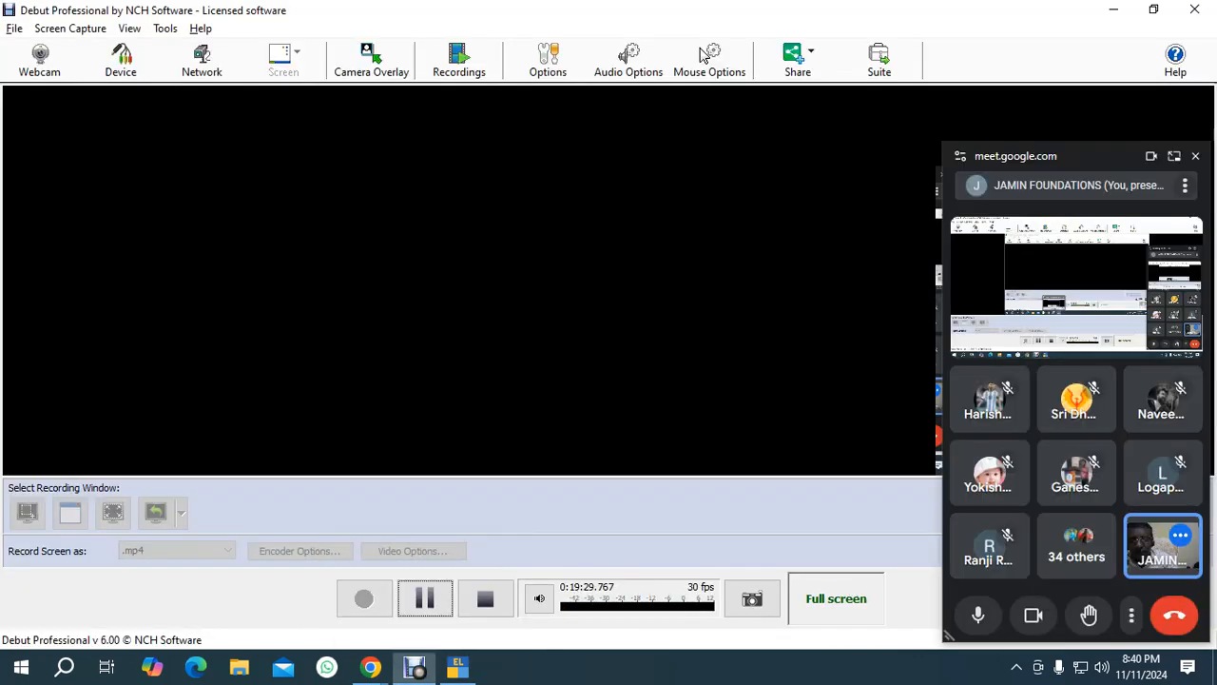
pyautogui.click(15, 29)
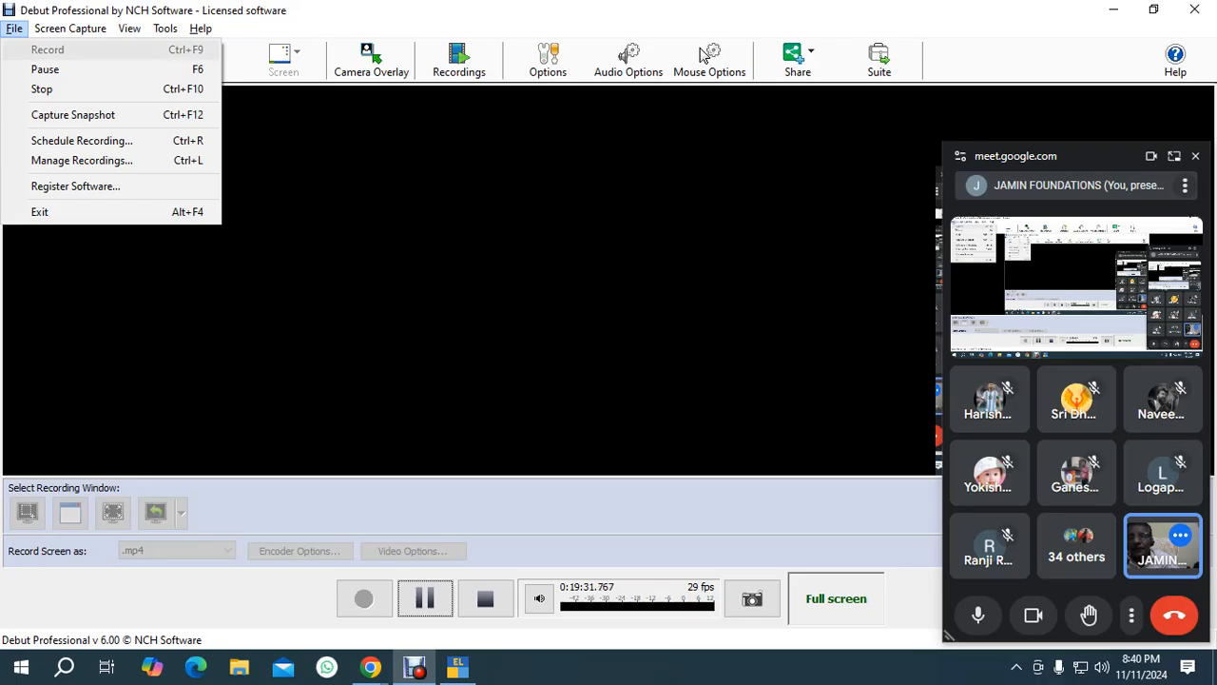
pyautogui.click(44, 70)
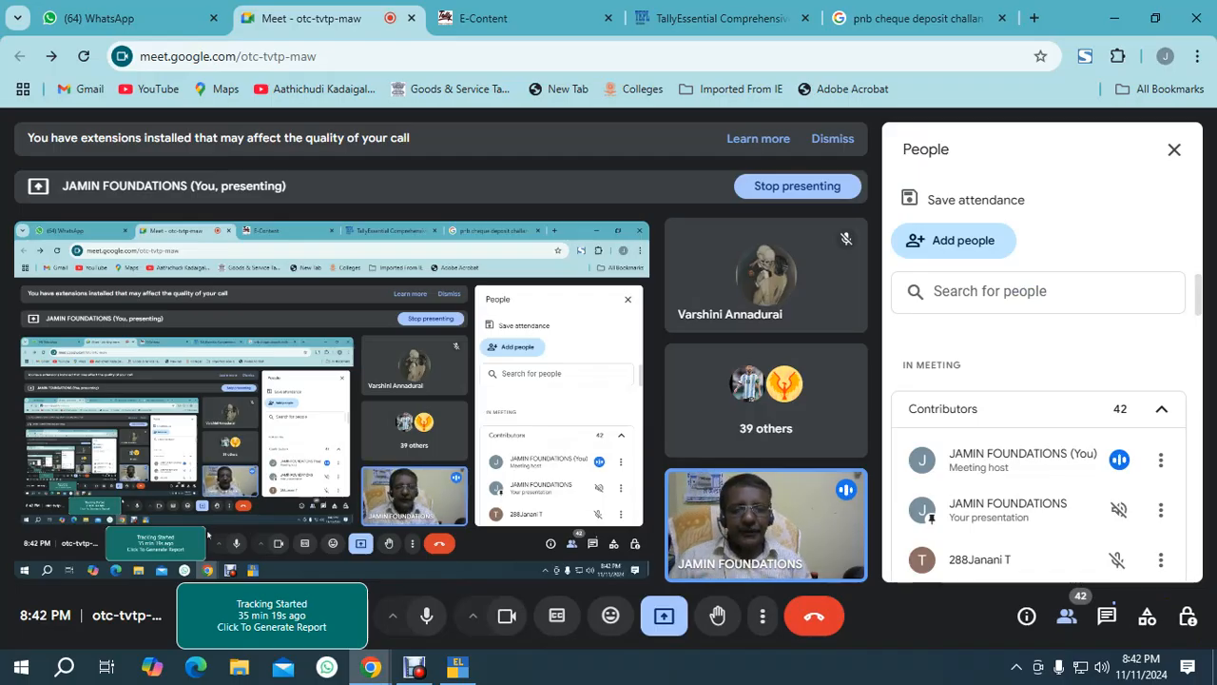
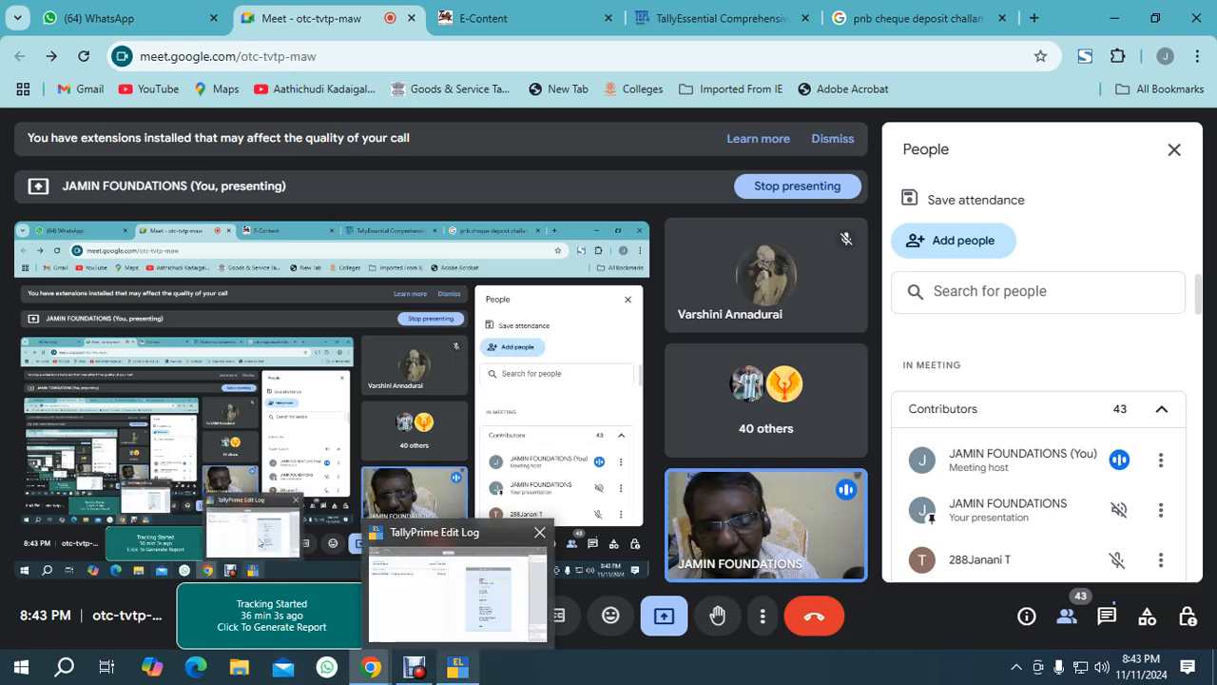
# Switch back to TallyPrime and start a receipt voucher dated 20-Nov-24 into KOTAK MAHINDRA BANK.
pyautogui.click(457, 667)
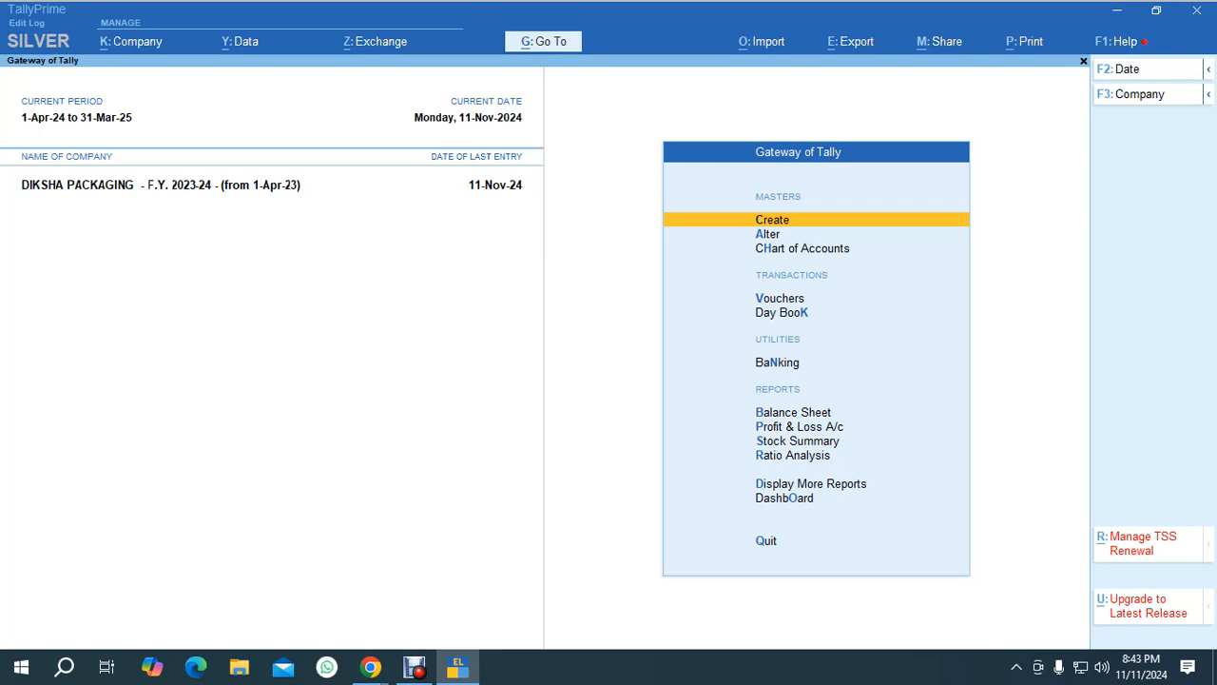
pyautogui.press('v')
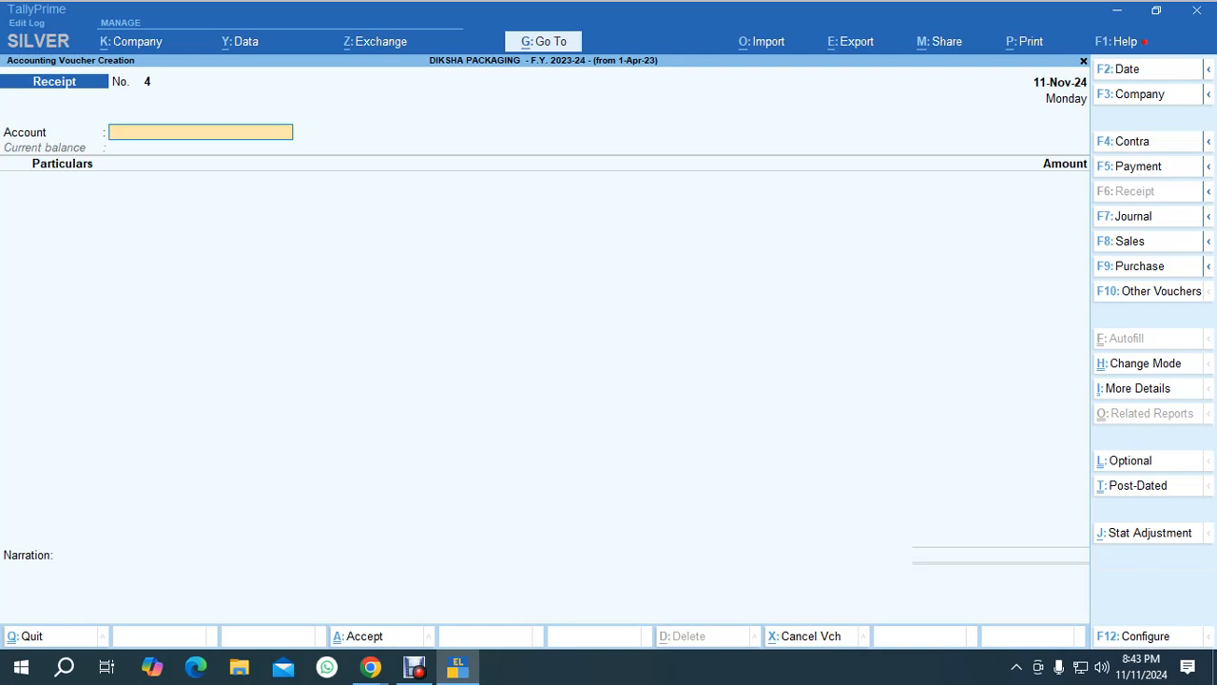
pyautogui.press('F2')
pyautogui.write('20.11')
pyautogui.press('Return')
pyautogui.write('Ko')
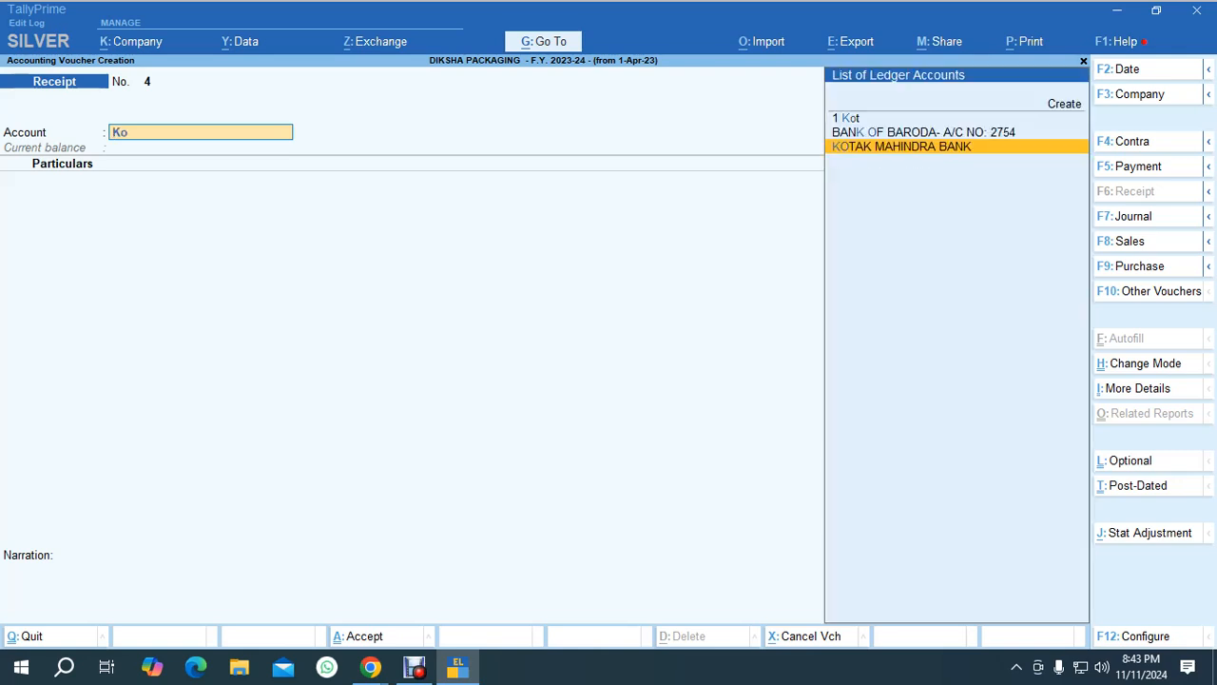
pyautogui.press('Return')
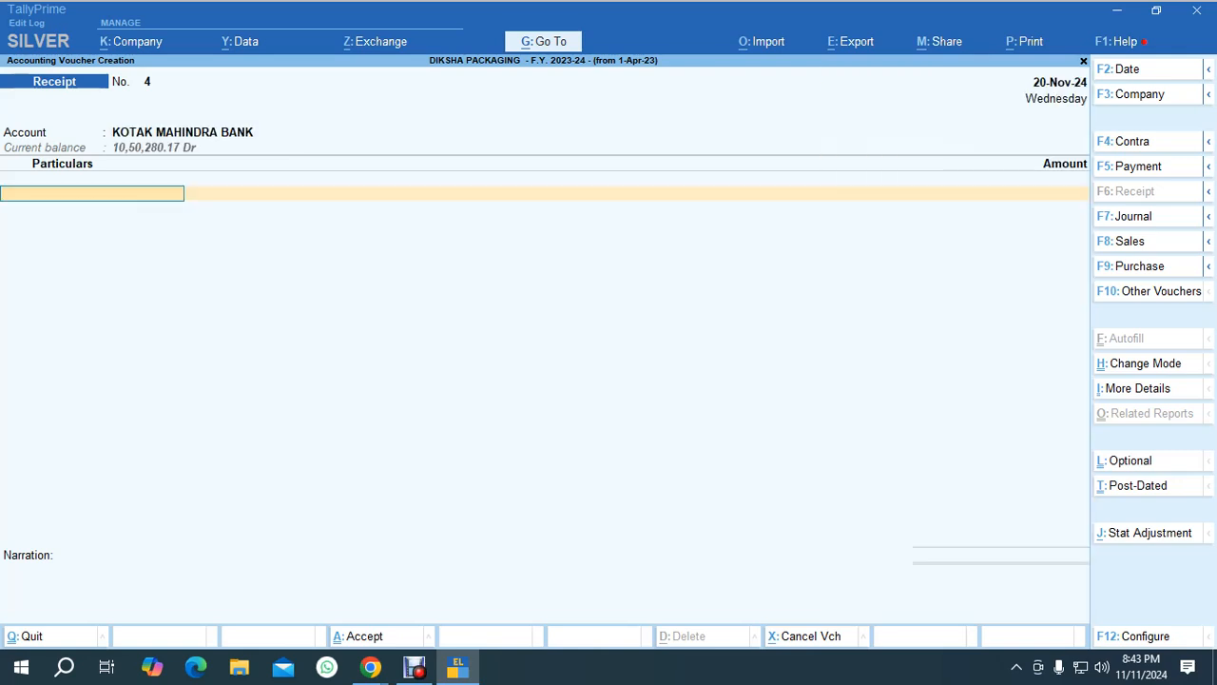
# Credit Fauna International - Tuticorin with 15,000 in the receipt voucher.
pyautogui.write('F')
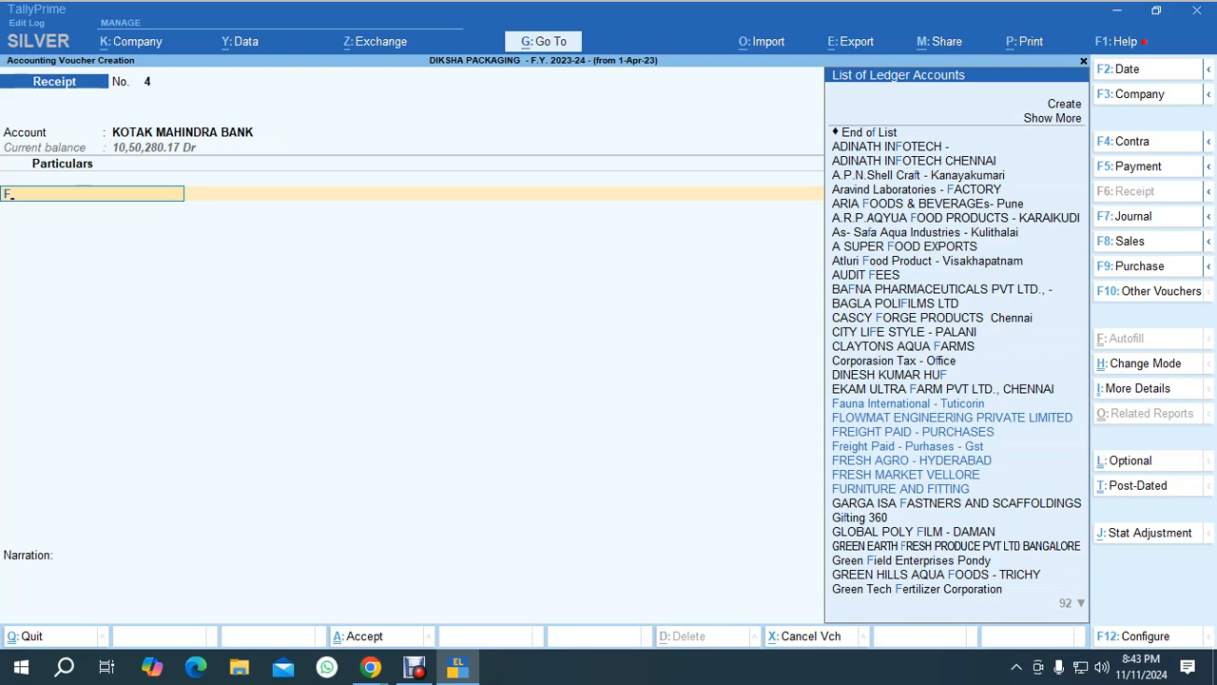
pyautogui.press('Down')
pyautogui.press('Up')
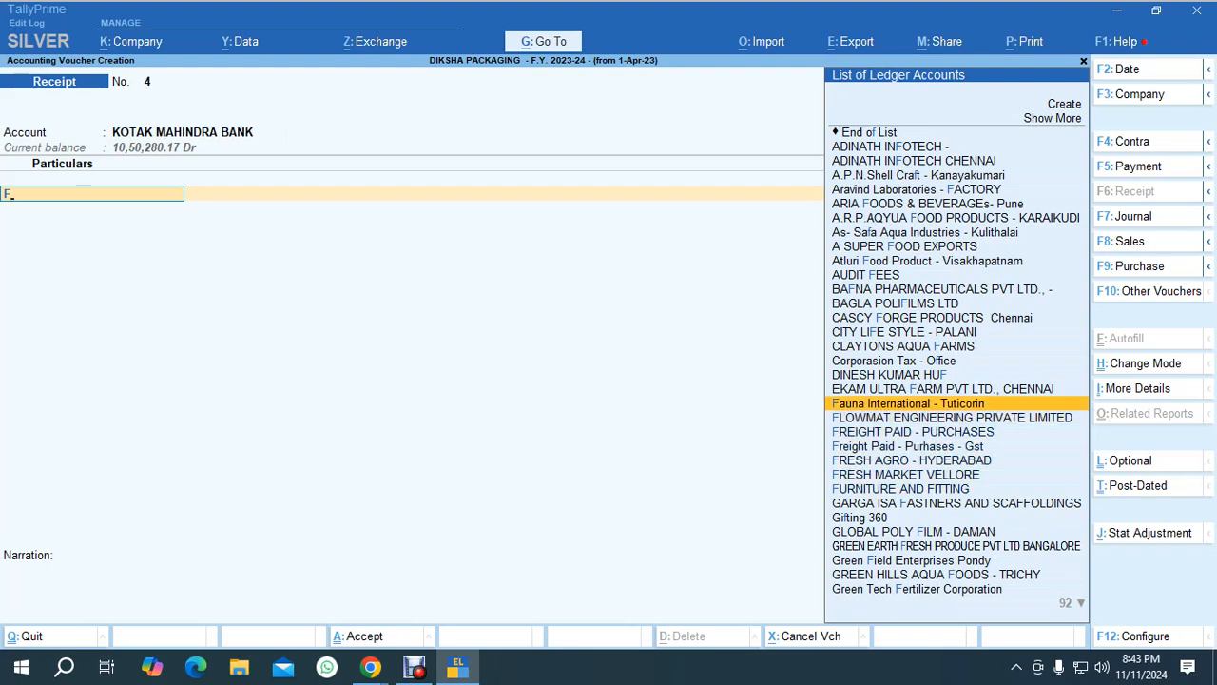
pyautogui.press('Return')
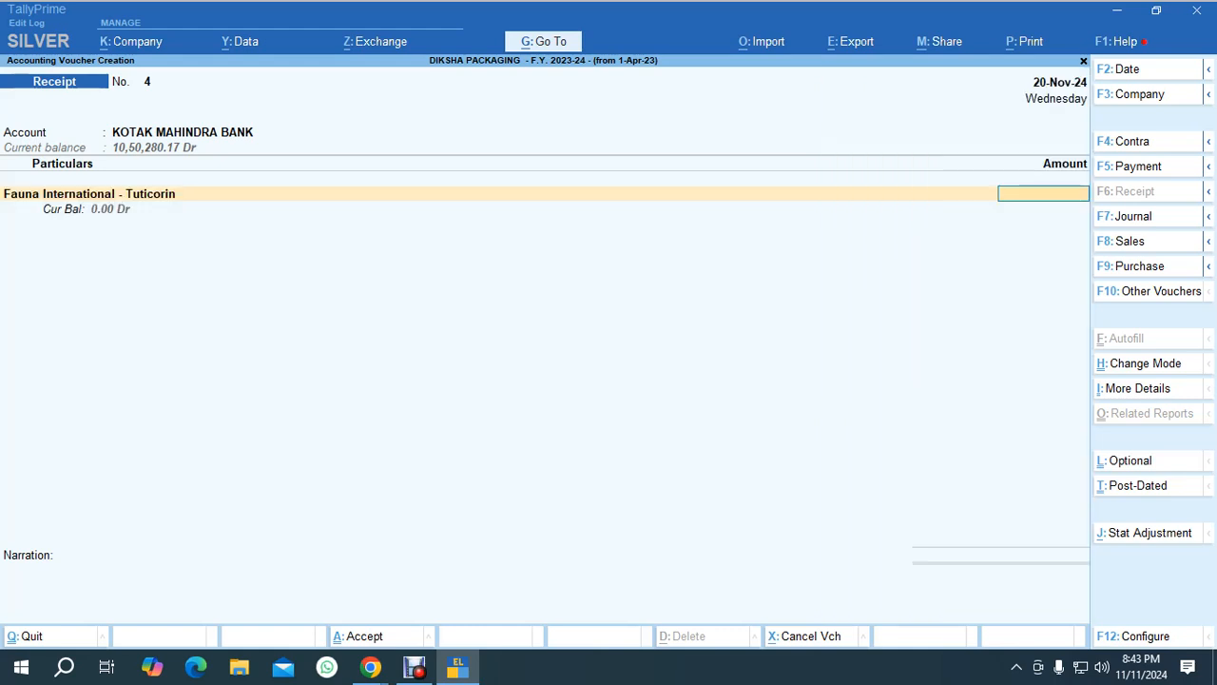
pyautogui.write('15000')
pyautogui.press('Return')
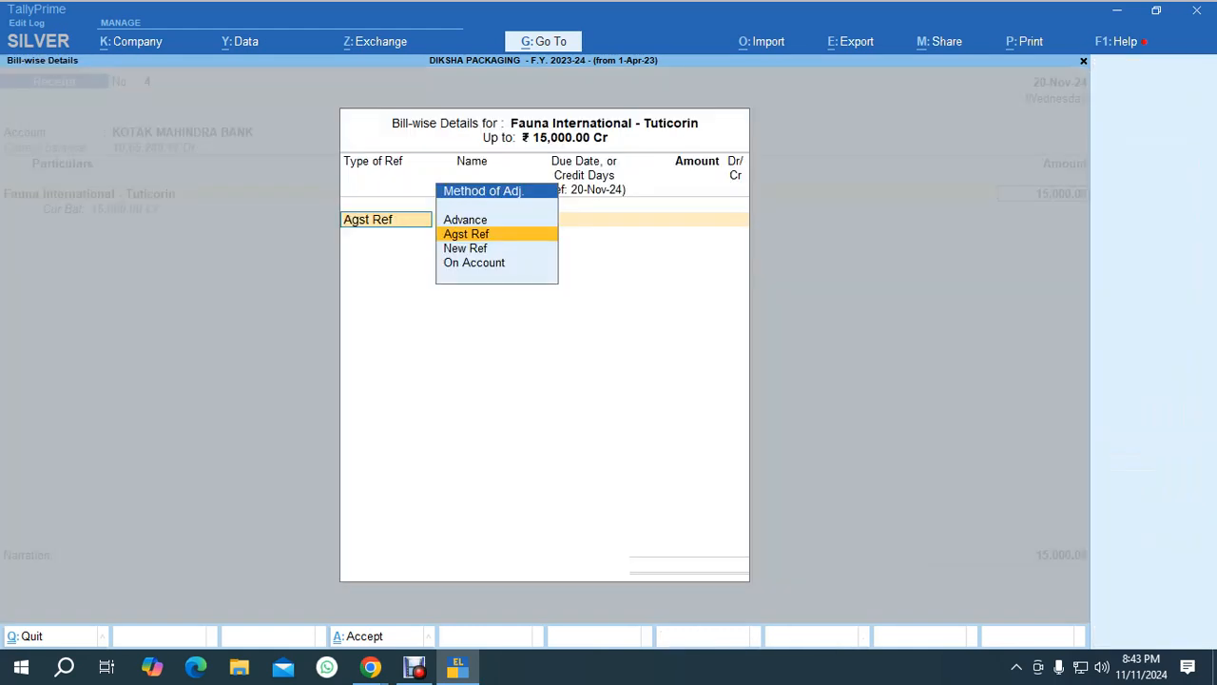
# Set the bill-wise reference for Fauna International to Advance with 30 days credit.
pyautogui.press('Up')
pyautogui.press('Return')
pyautogui.press('Return')
pyautogui.press('Return')
pyautogui.press('Return')
pyautogui.press('Return')
pyautogui.press('Return')
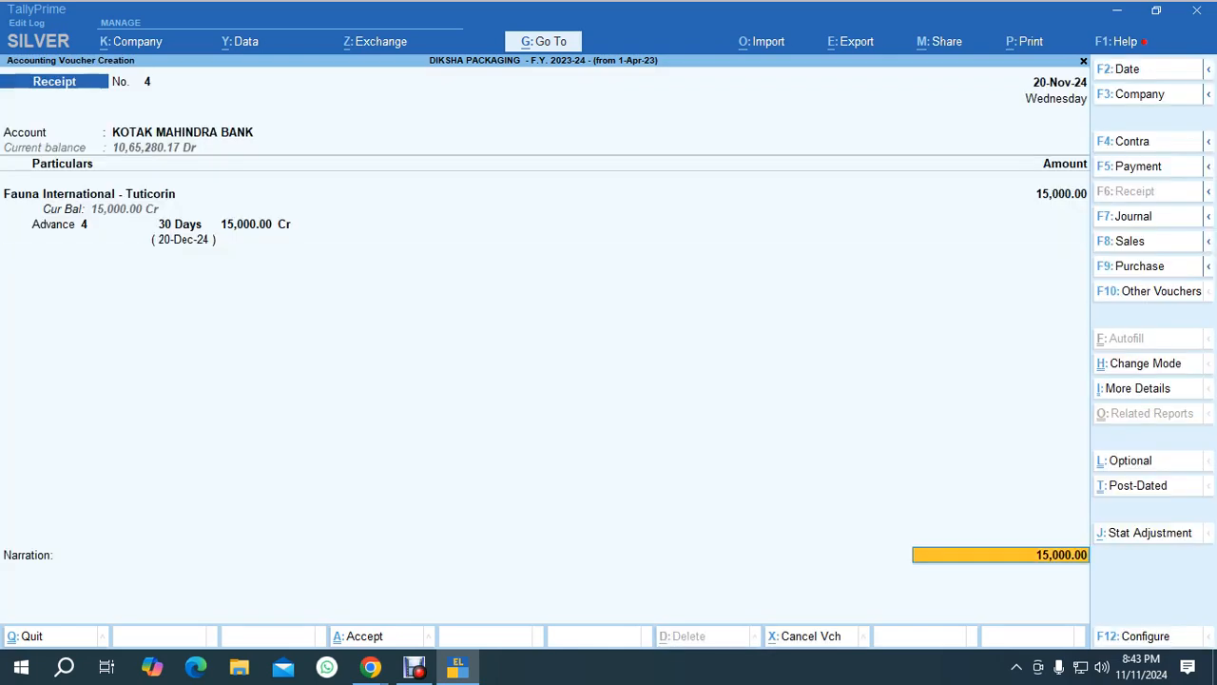
# Enter bank allocation details: instrument number 859636 and bank name HDFC Bank (India).
pyautogui.press('Return')
pyautogui.press('Return')
pyautogui.write('8596369')
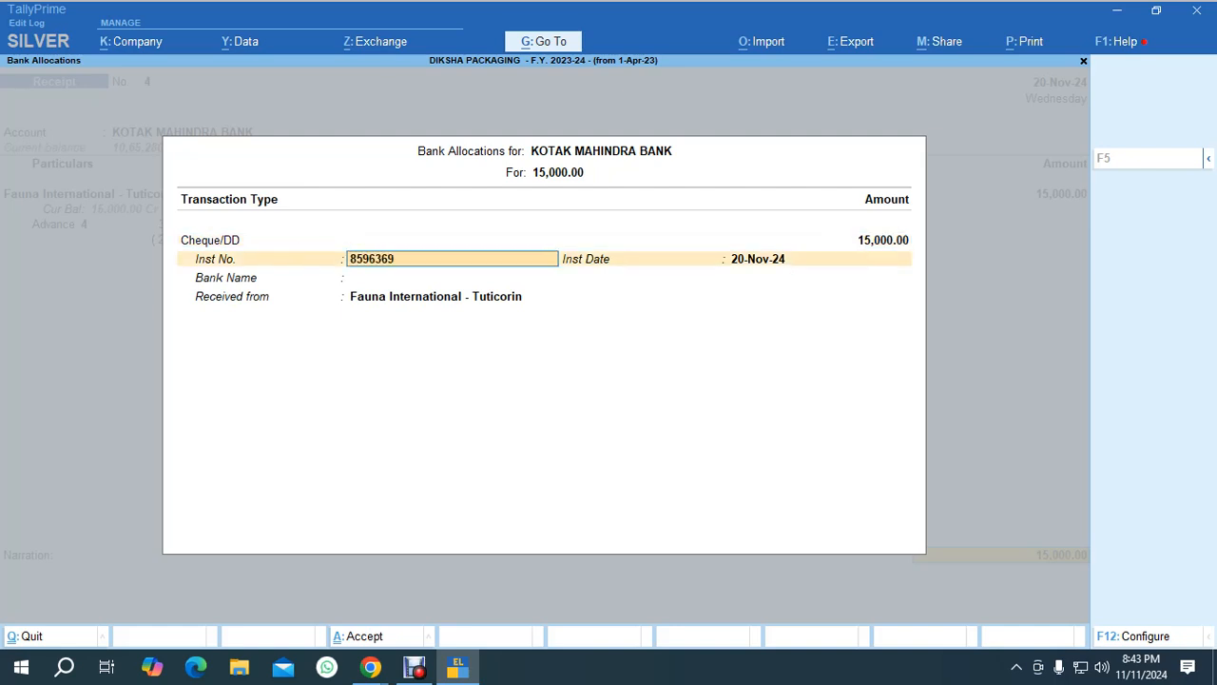
pyautogui.press('BackSpace')
pyautogui.press('Return')
pyautogui.write('hdf')
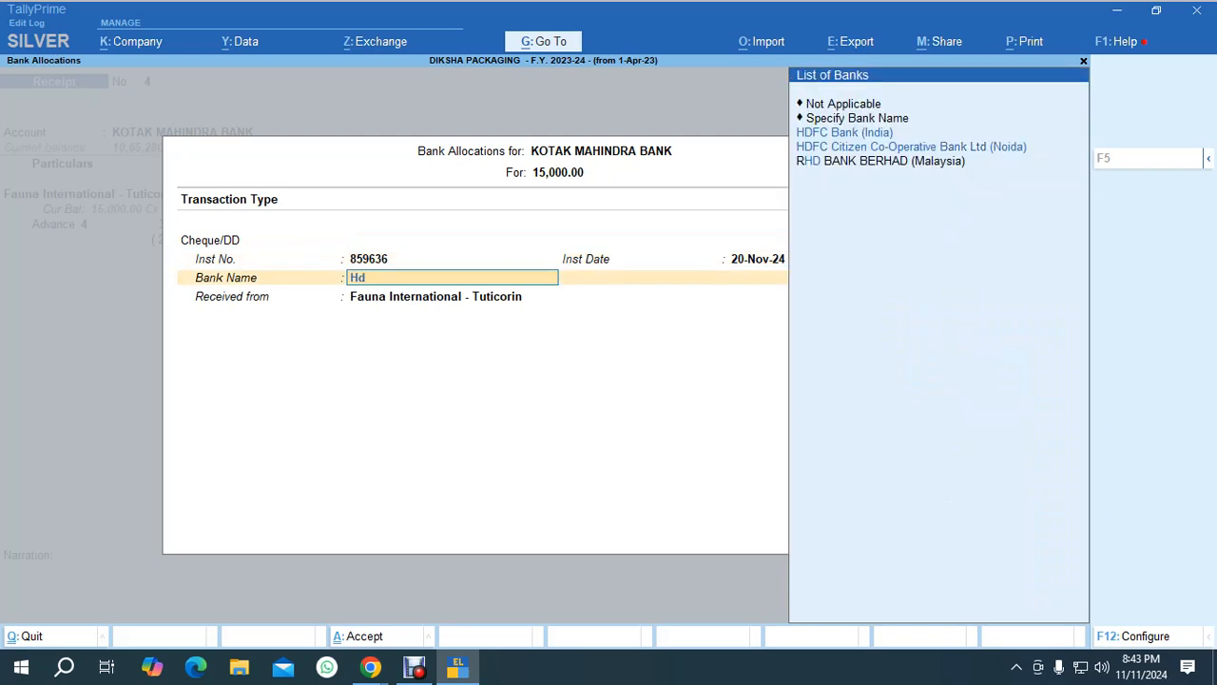
pyautogui.press('Return')
# Mark the receipt voucher as post-dated, save it and return to Gateway of Tally.
pyautogui.press('Return')
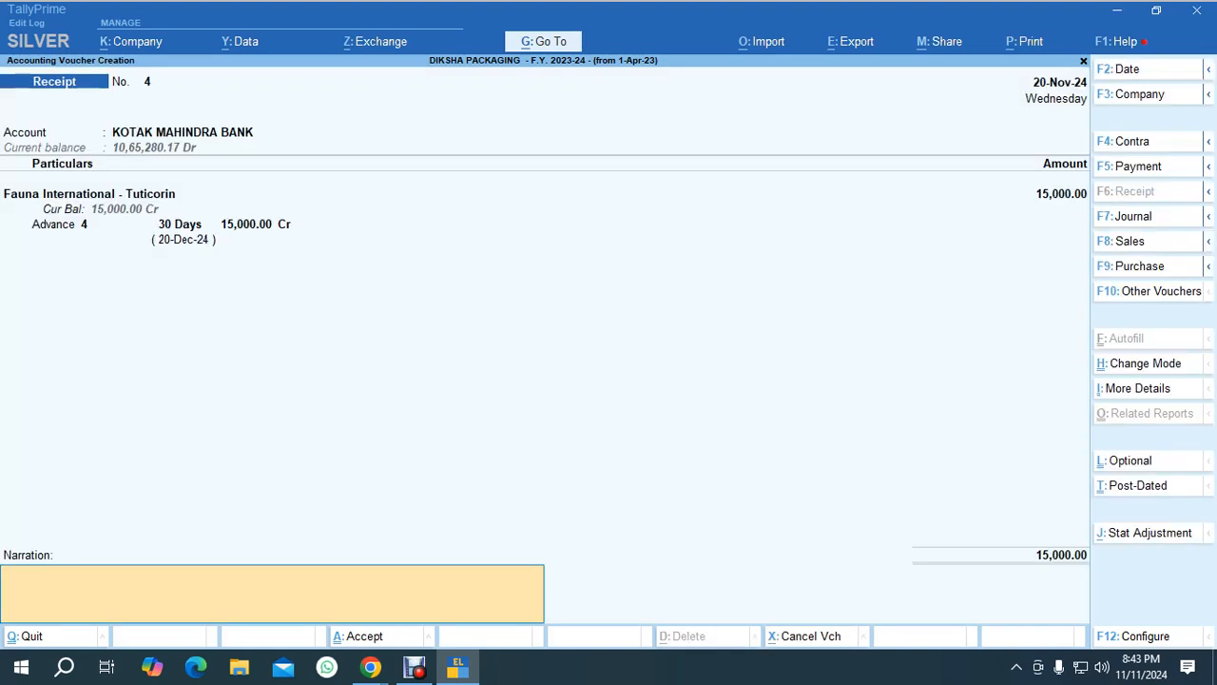
pyautogui.press('Return')
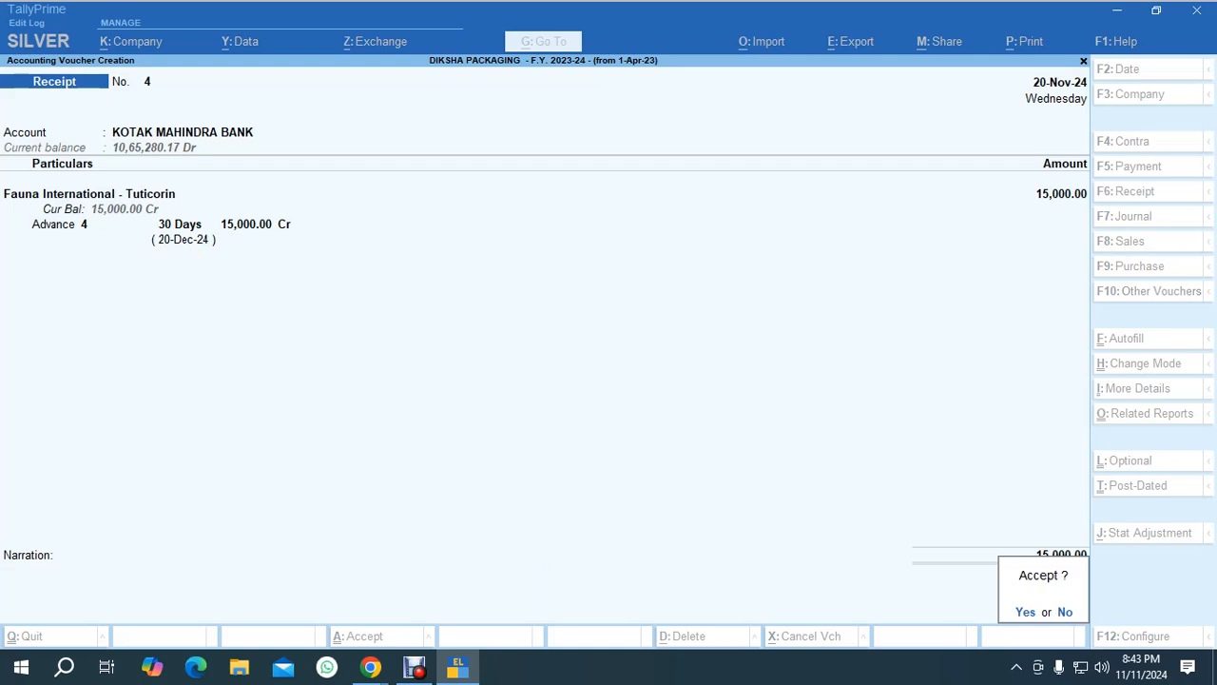
pyautogui.press('Escape')
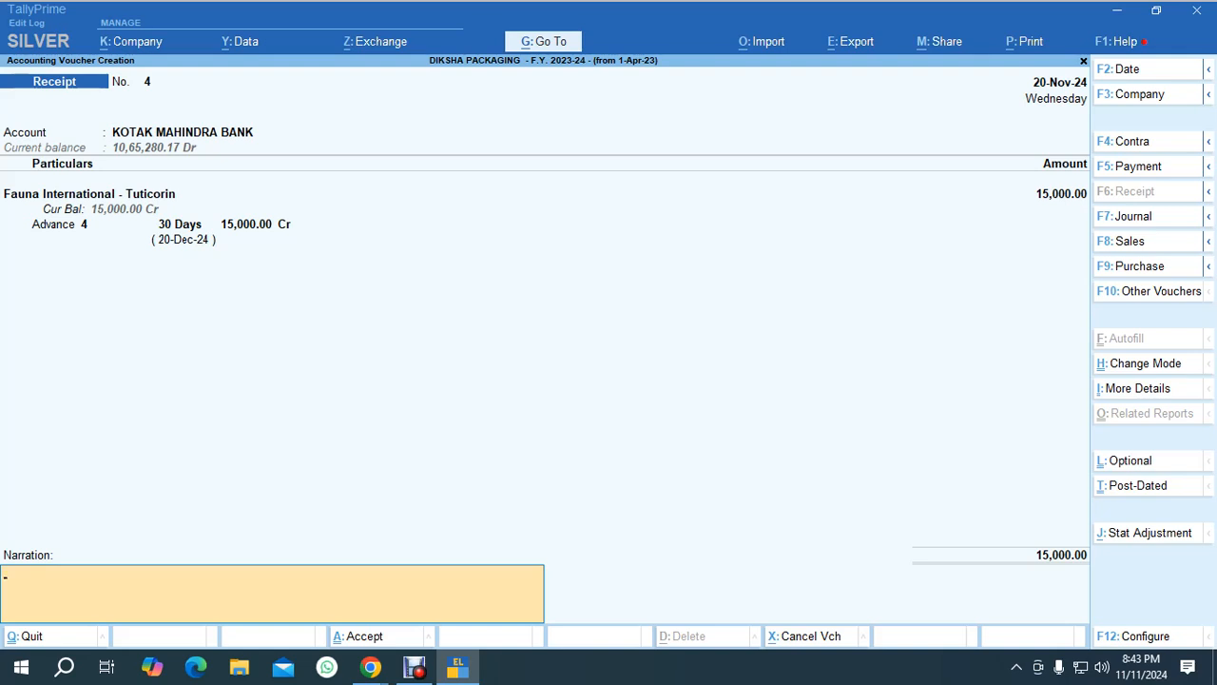
pyautogui.hotkey('ctrl', 't')
pyautogui.press('Return')
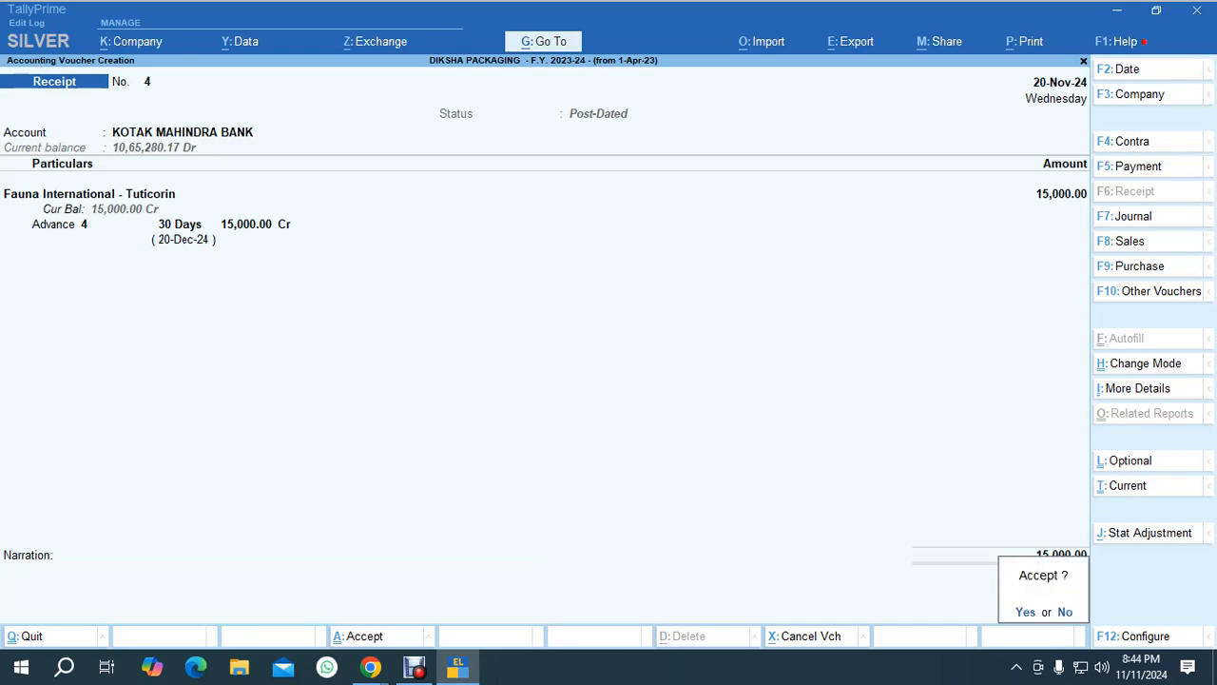
pyautogui.press('Return')
pyautogui.press('Escape')
pyautogui.press('Return')
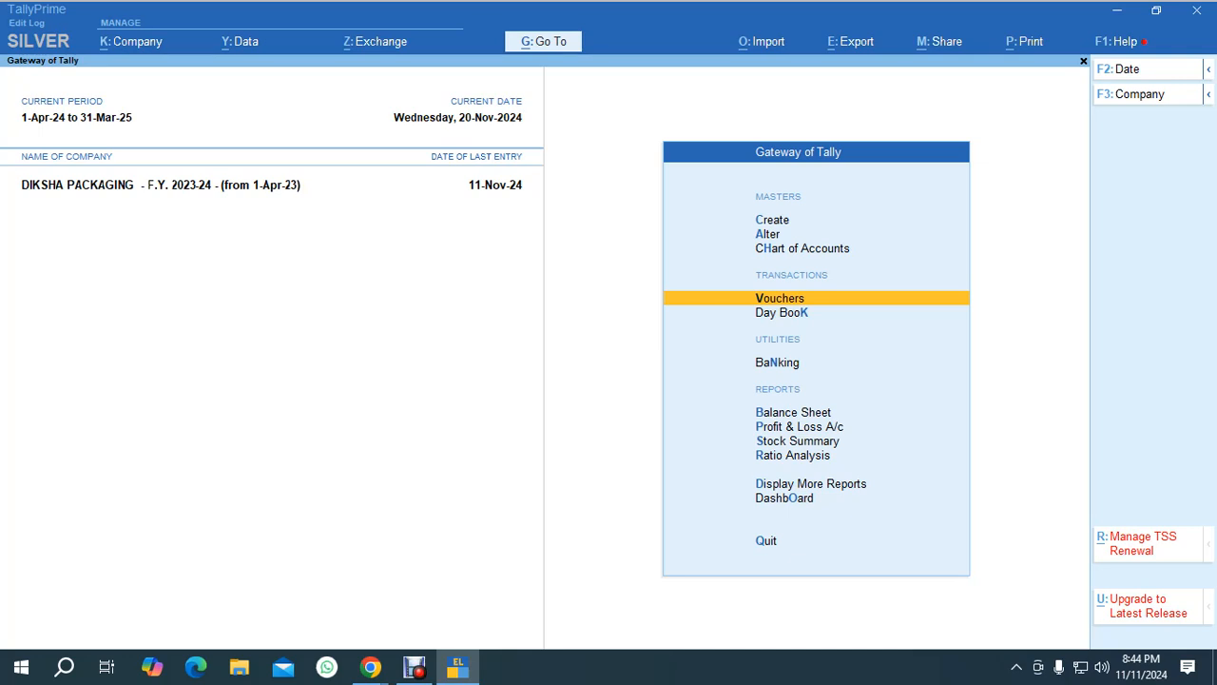
pyautogui.hotkey('alt', 'Tab')
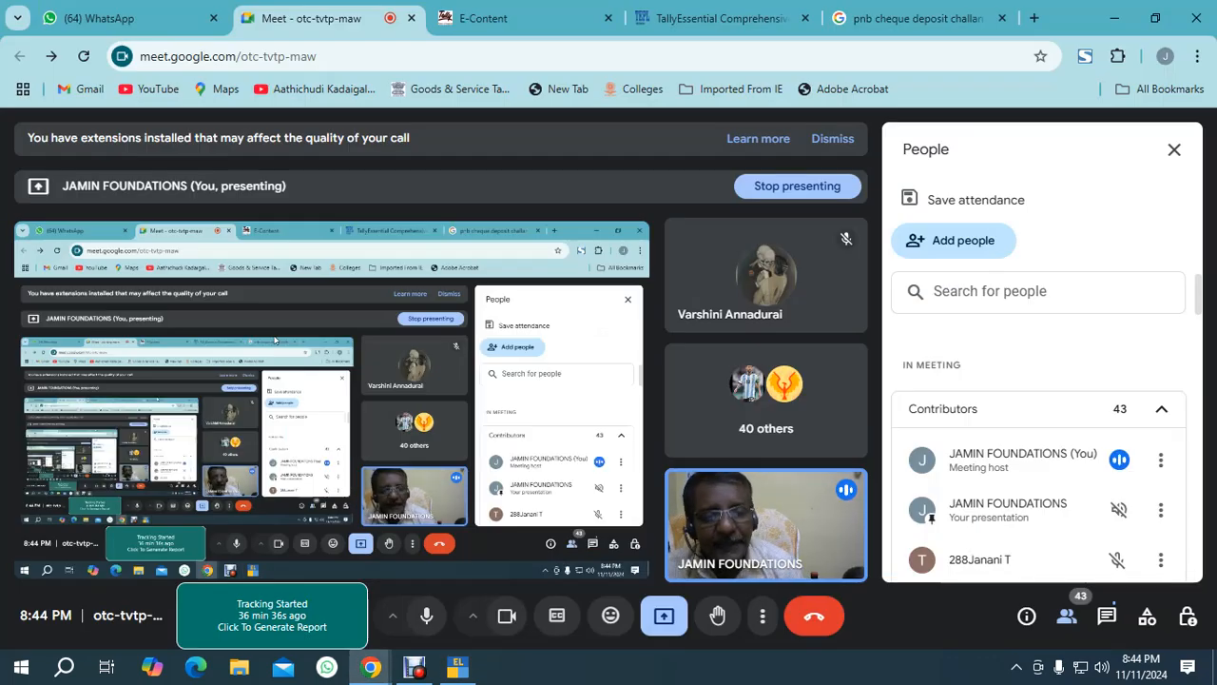
pyautogui.hotkey('alt', 'Tab')
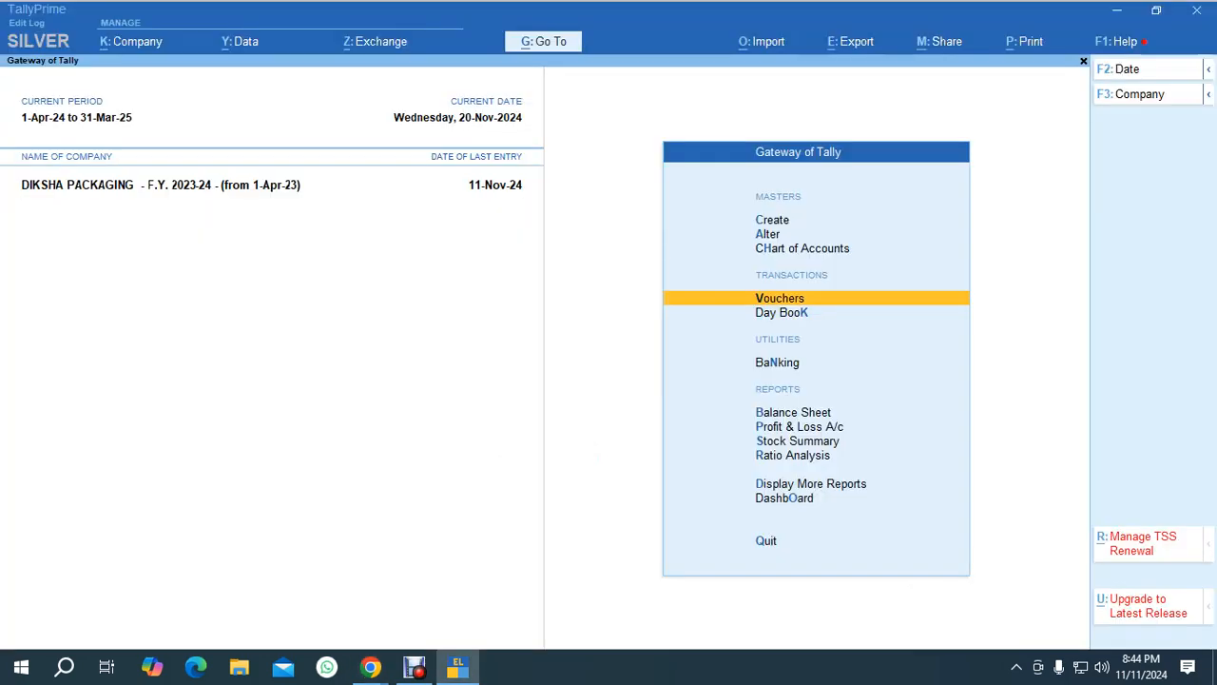
# Open voucher entry, switch to a payment voucher and choose KOTAK MAHINDRA BANK as the account.
pyautogui.press('Return')
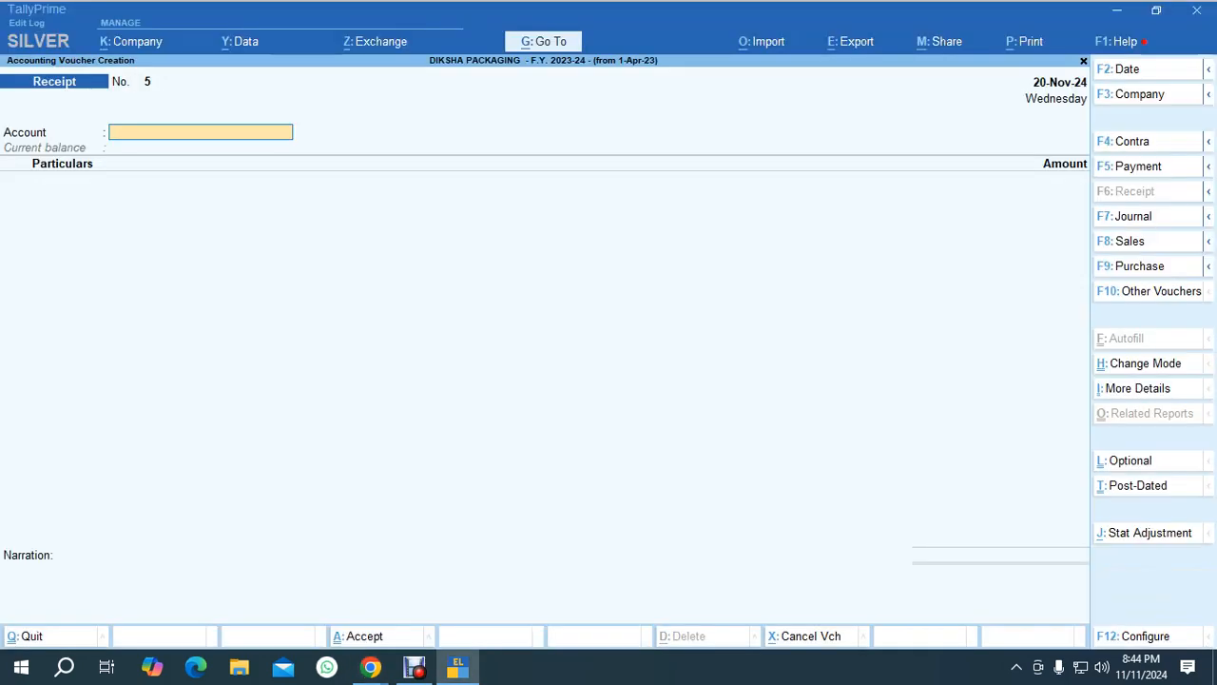
pyautogui.press('F5')
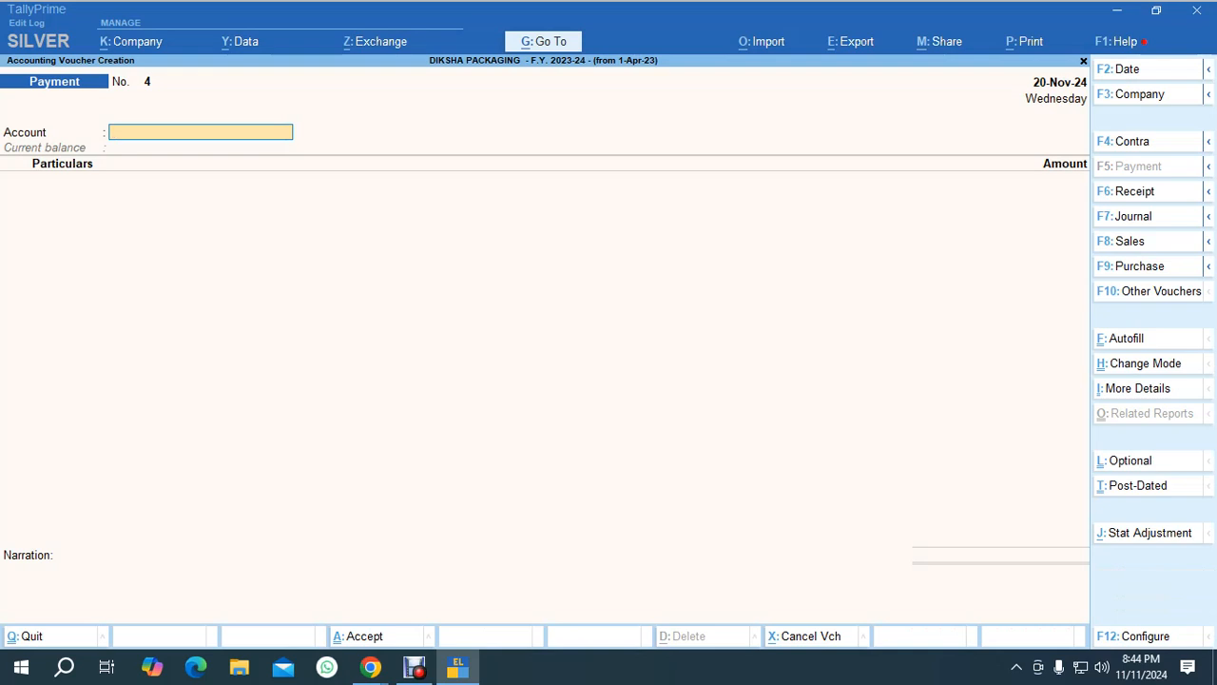
pyautogui.write('ko')
pyautogui.press('Return')
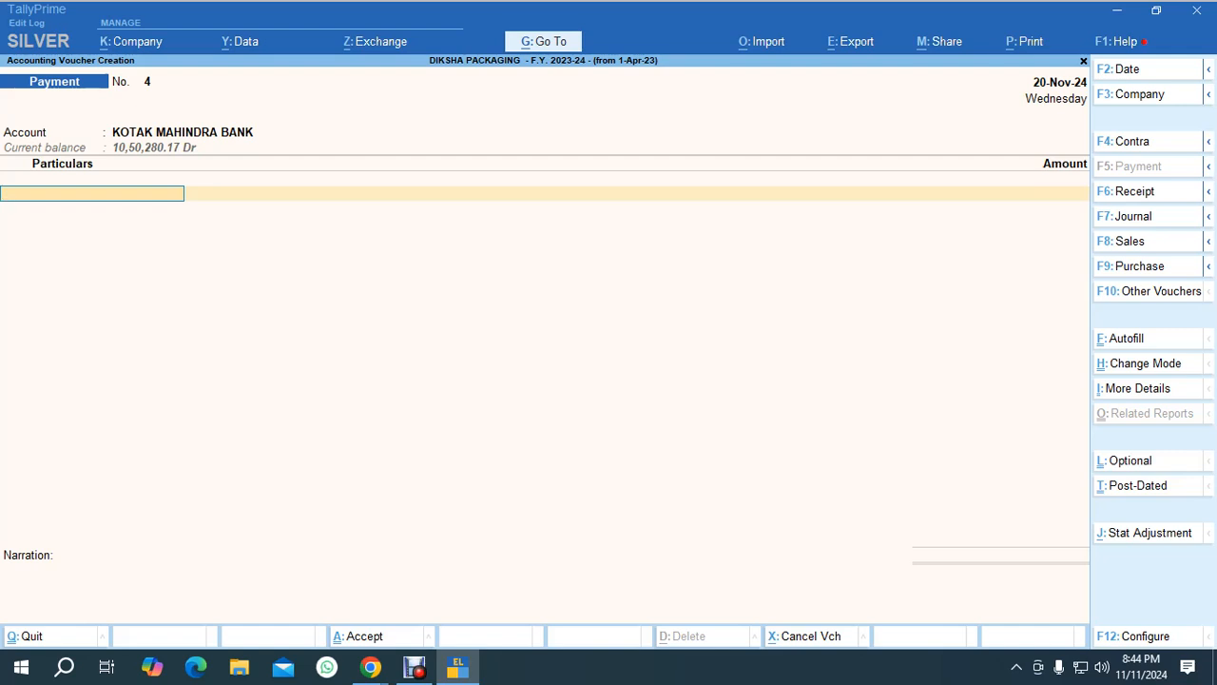
# Debit Office Rent with 15,000 in the payment voucher.
pyautogui.write('Off')
pyautogui.press('Down')
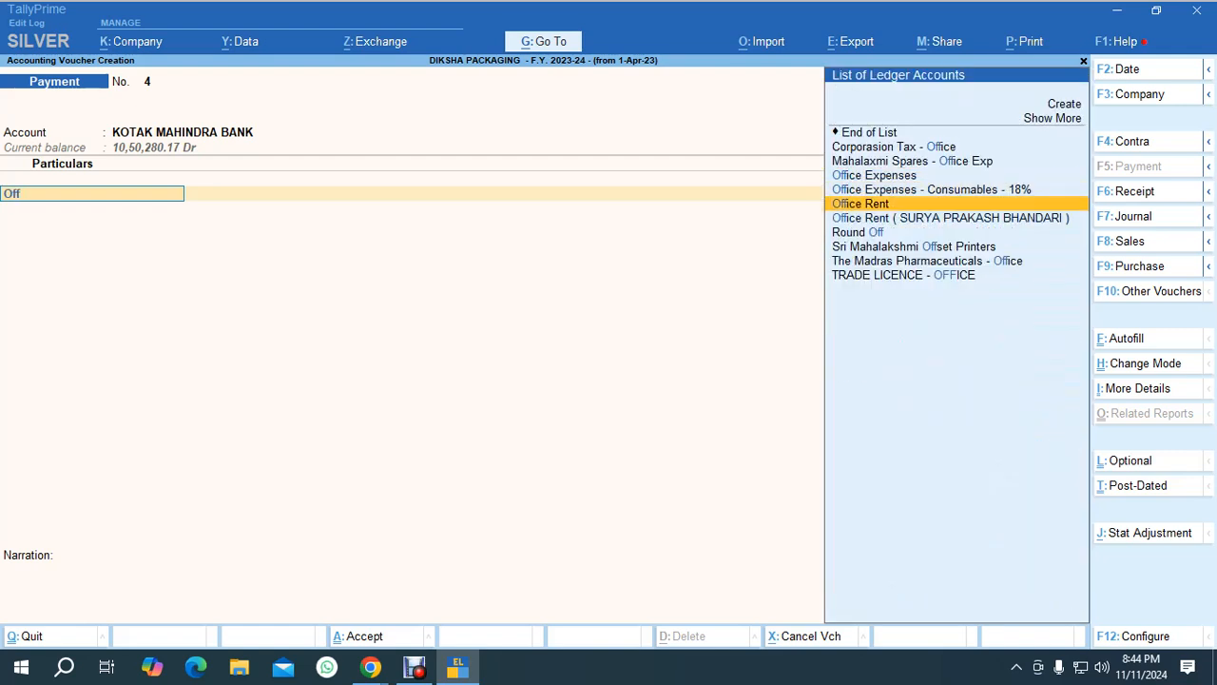
pyautogui.press('Return')
pyautogui.write('15000')
pyautogui.press('Return')
pyautogui.press('Return')
pyautogui.press('Return')
pyautogui.press('Return')
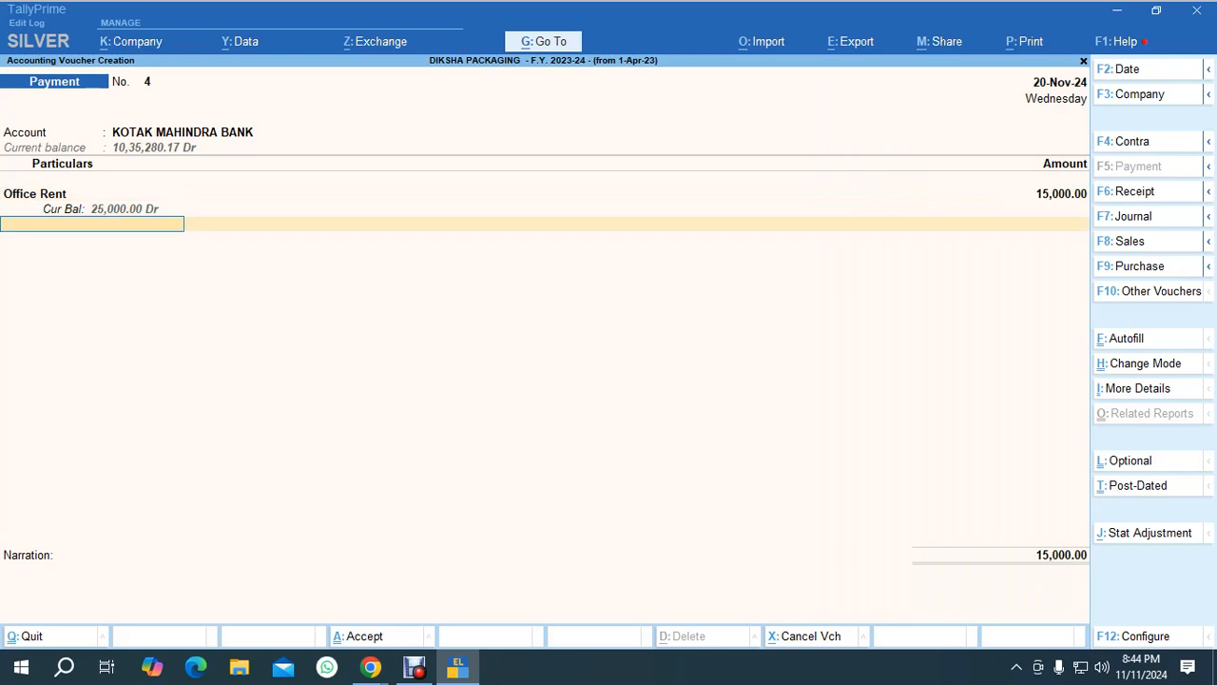
# Set the cheque's favouring name to the payee's full name and save the payment voucher.
pyautogui.press('Return')
pyautogui.press('Return')
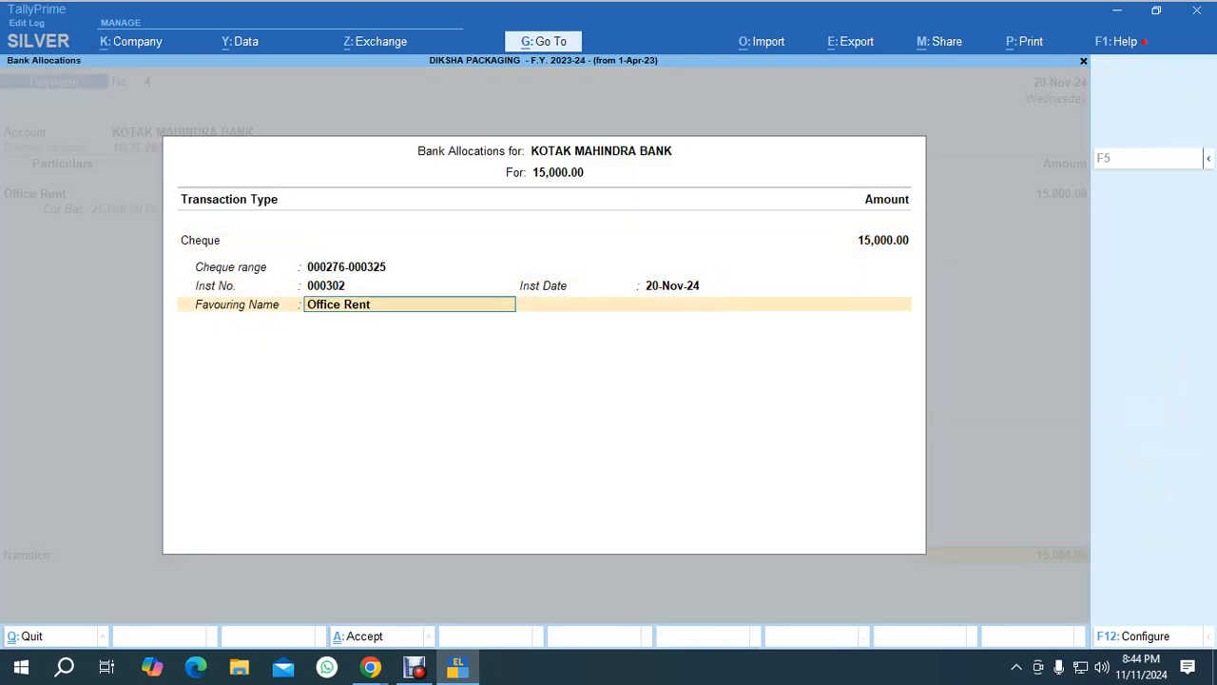
pyautogui.press('BackSpace')
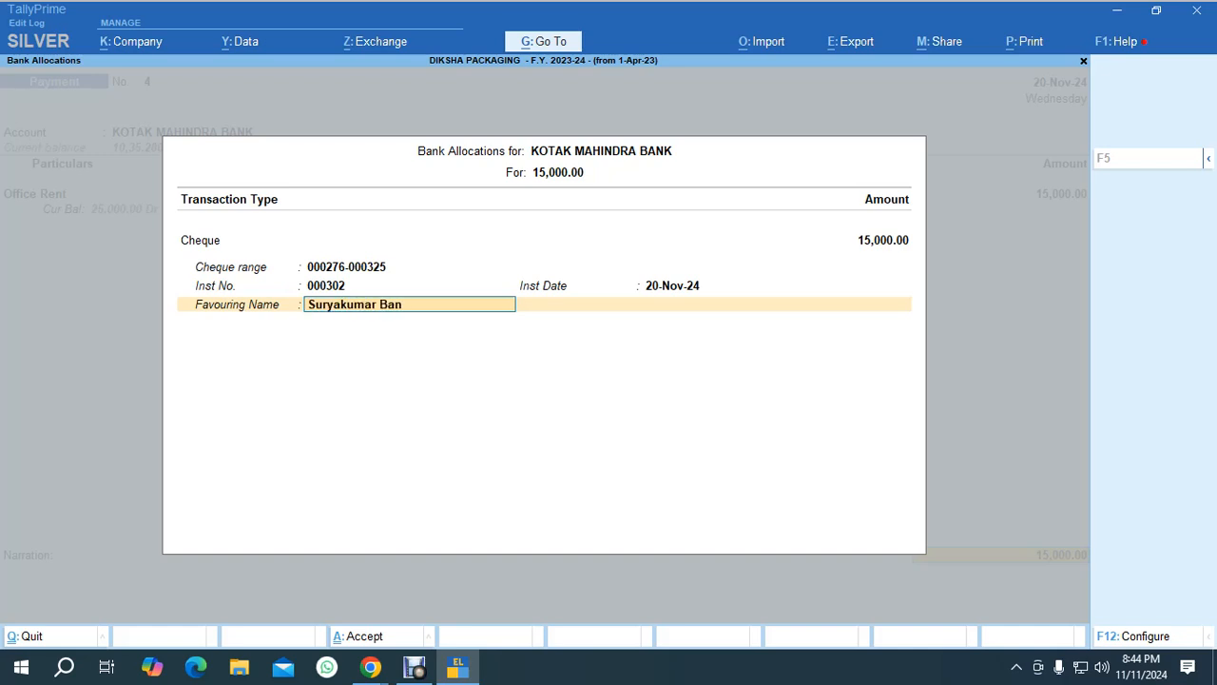
pyautogui.press('Return')
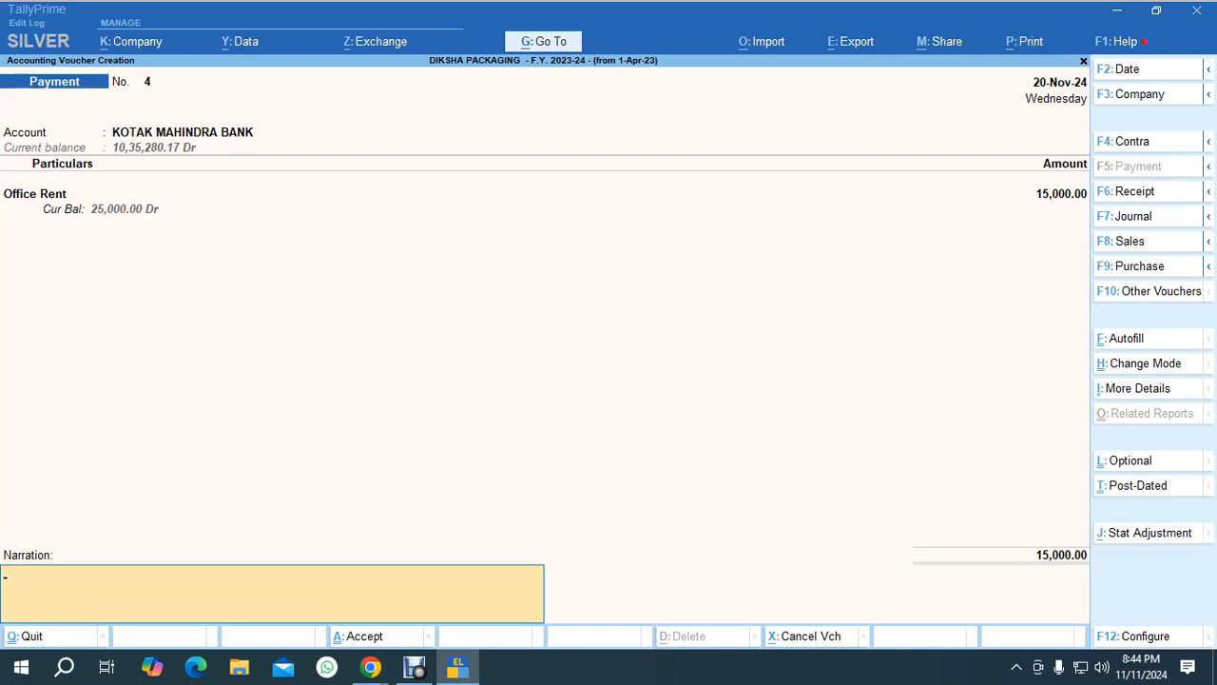
pyautogui.press('Return')
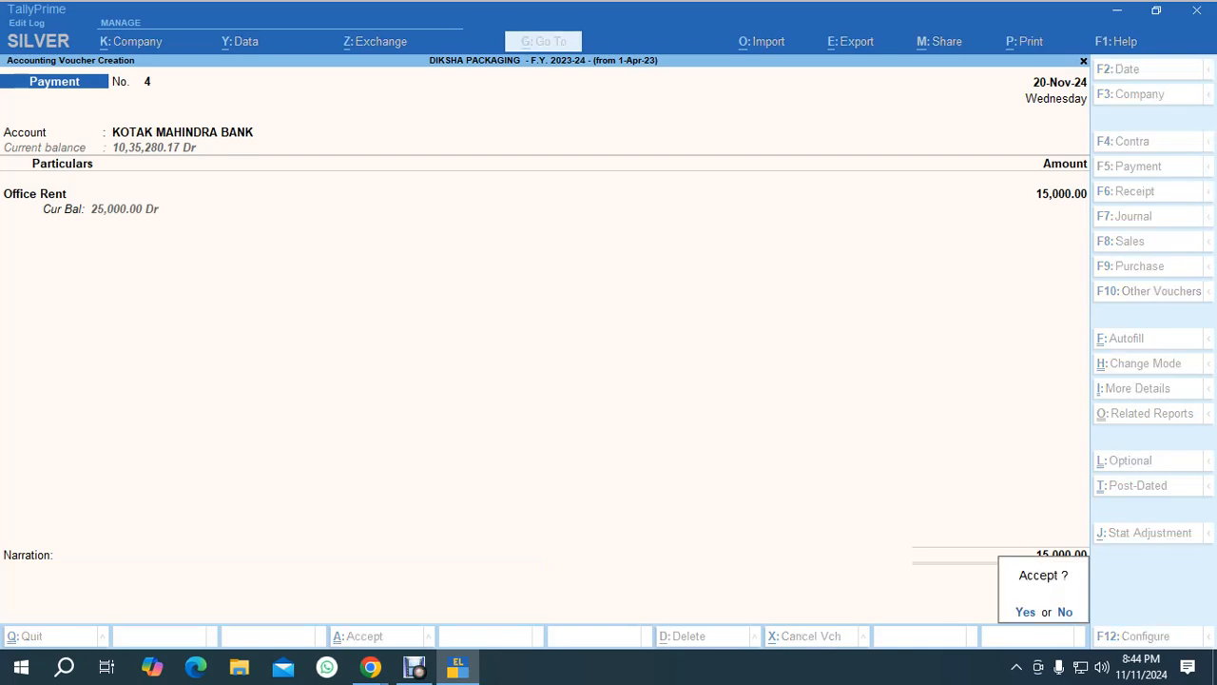
pyautogui.press('Return')
pyautogui.press('Escape')
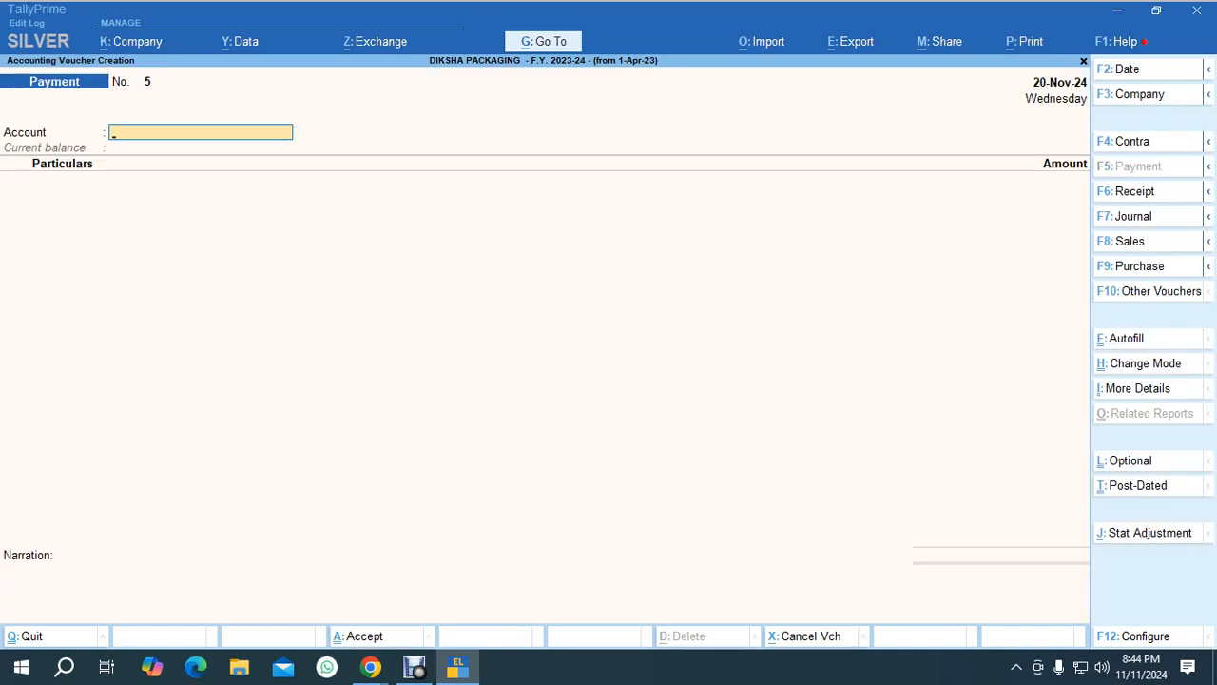
pyautogui.press('Escape')
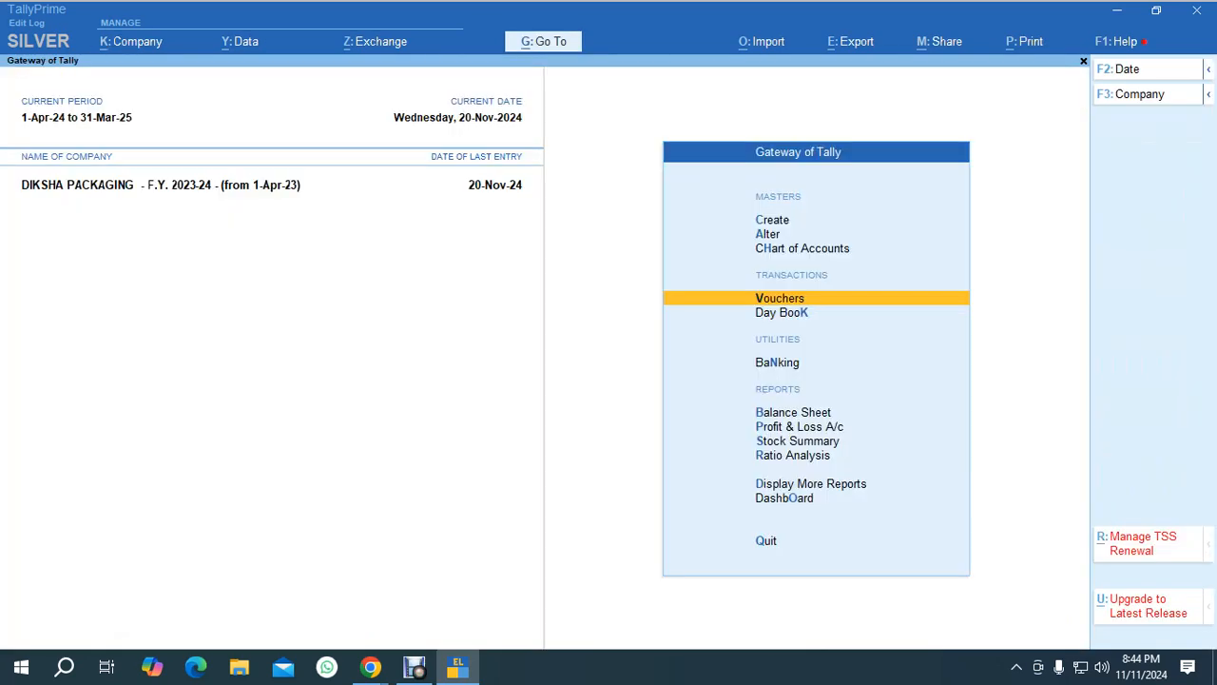
pyautogui.press('Return')
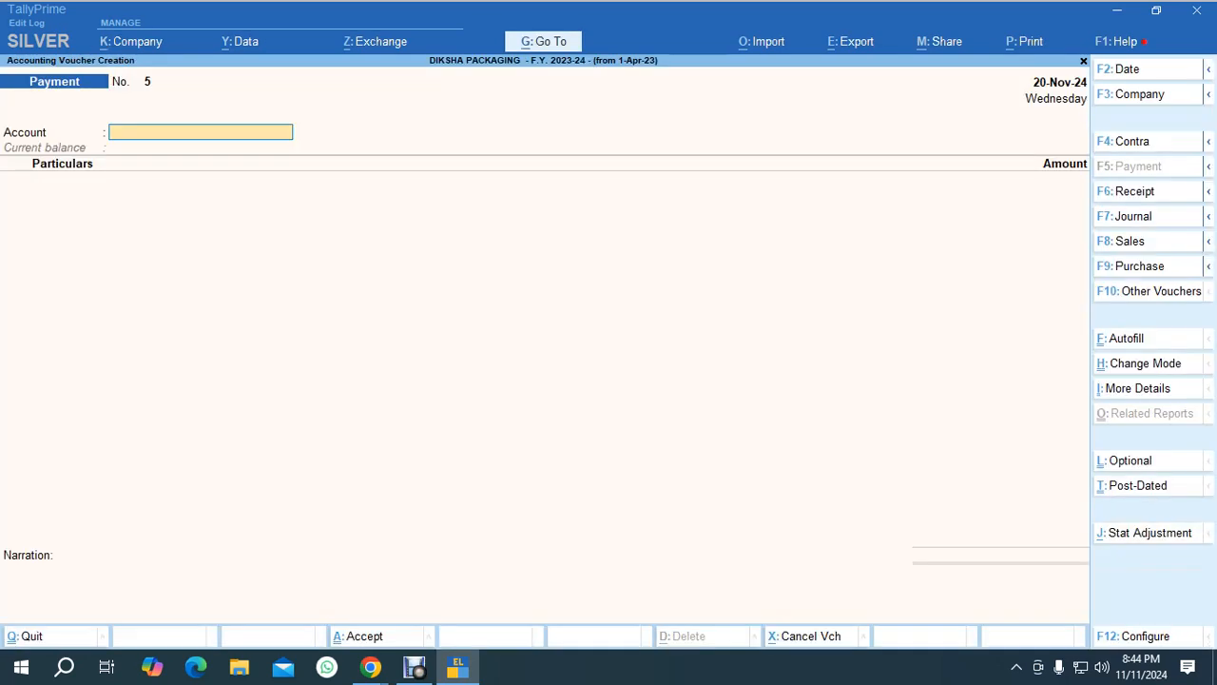
# Reopen the Office Rent payment voucher, mark it post-dated, save it without printing the cheque, and exit.
pyautogui.press('pageup')
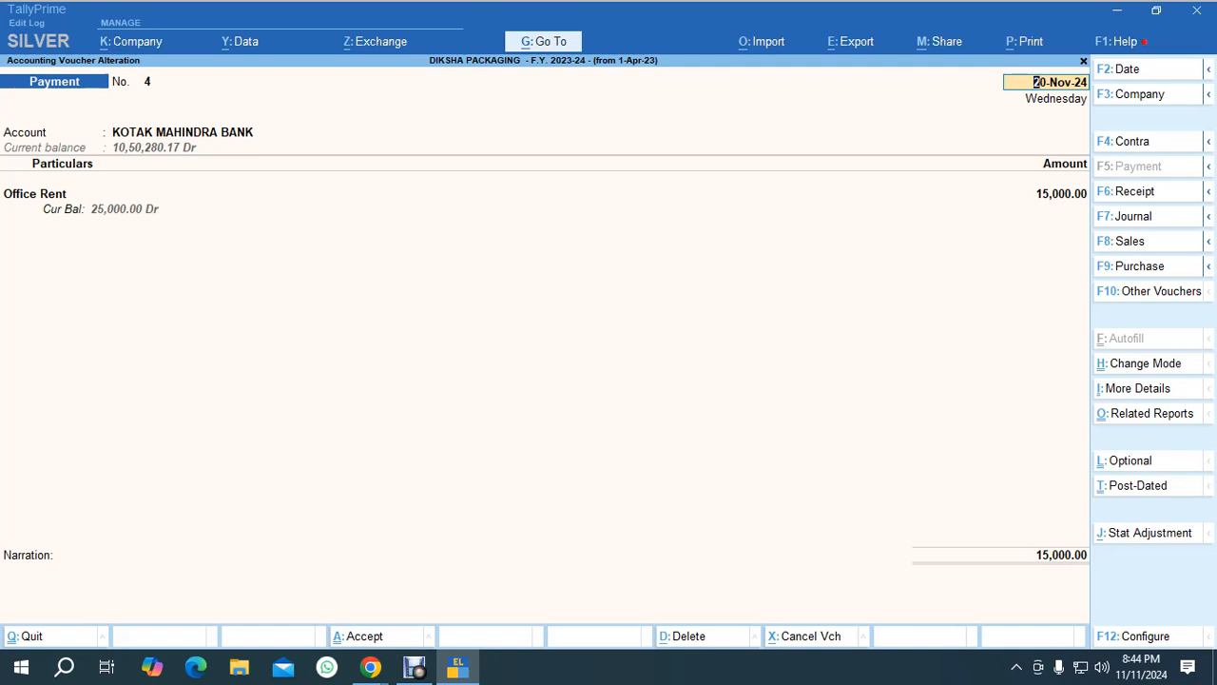
pyautogui.hotkey('ctrl', 't')
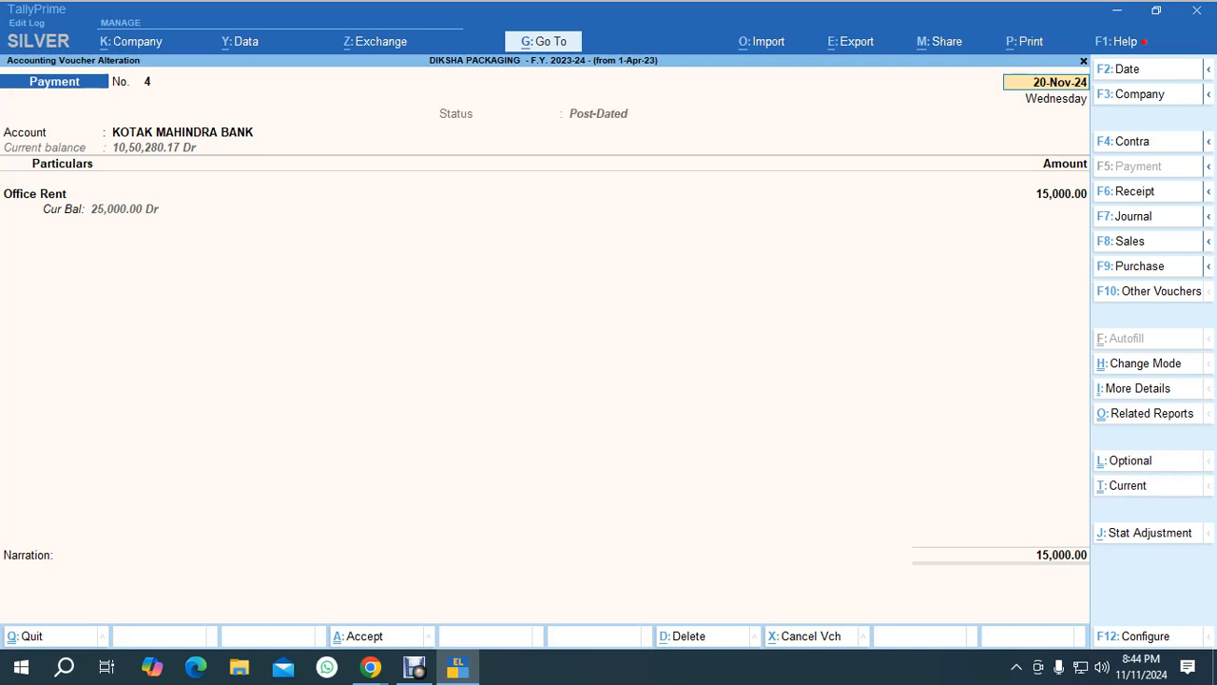
pyautogui.press('Return')
pyautogui.press('Return')
pyautogui.hotkey('ctrl', 'a')
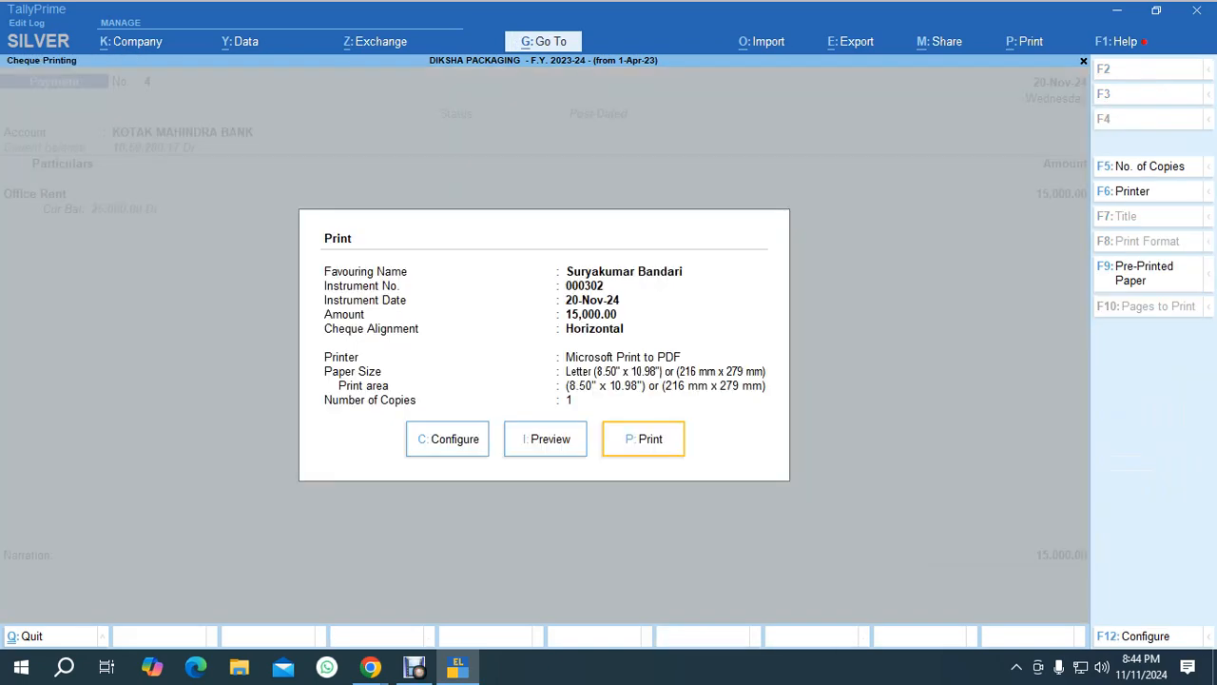
pyautogui.press('Escape')
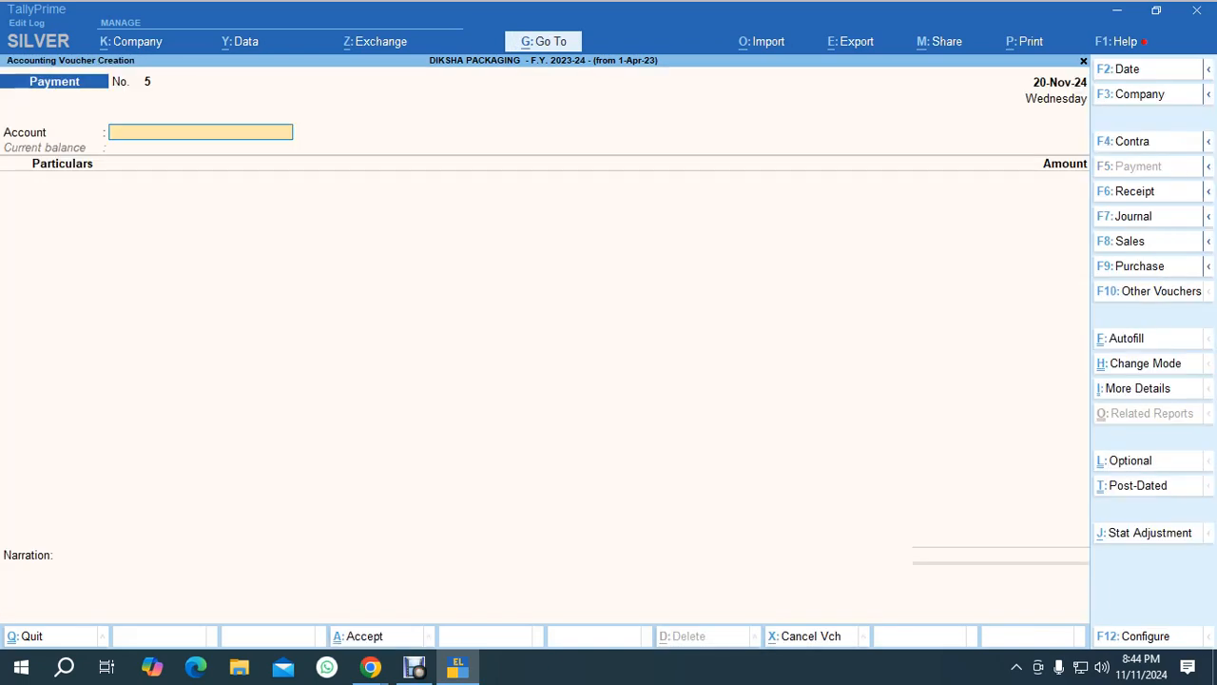
pyautogui.press('Escape')
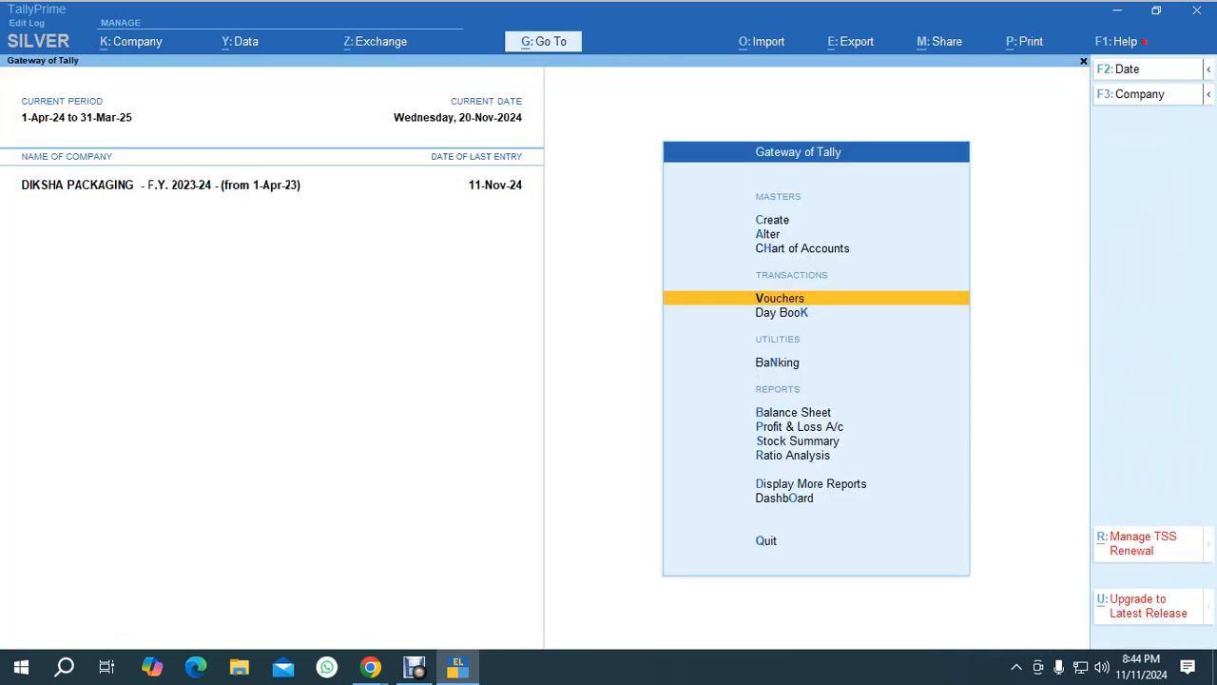
pyautogui.hotkey('alt', 'Tab')
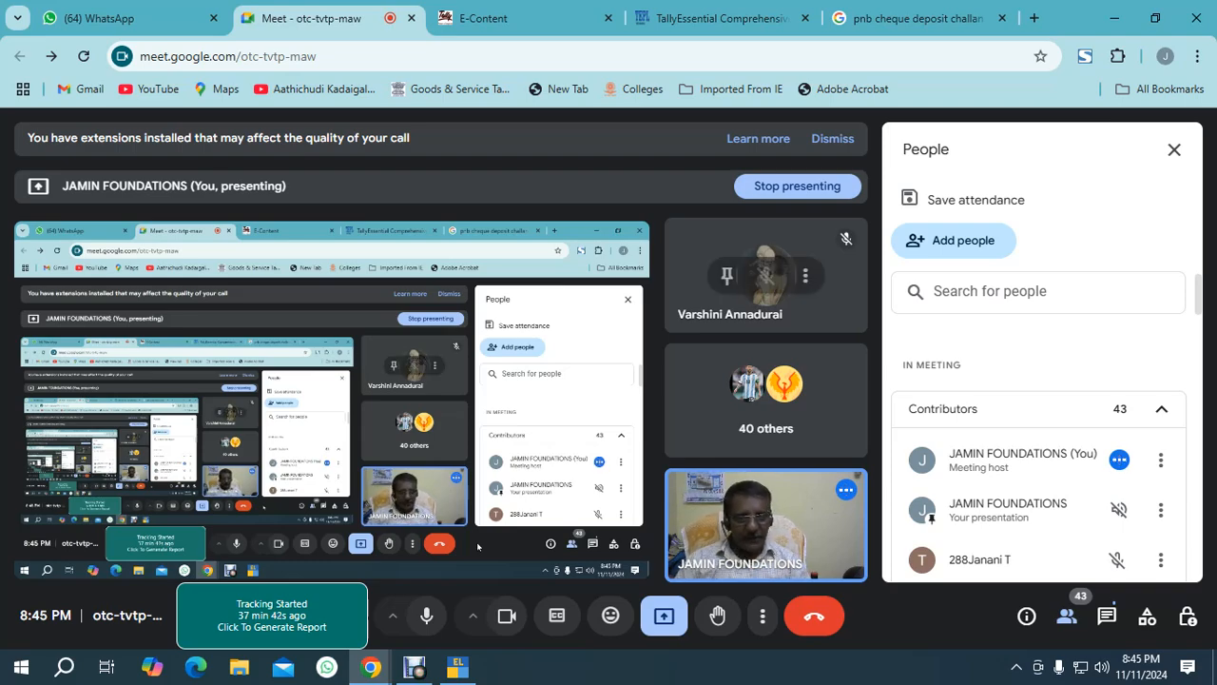
pyautogui.hotkey('alt', 'Tab')
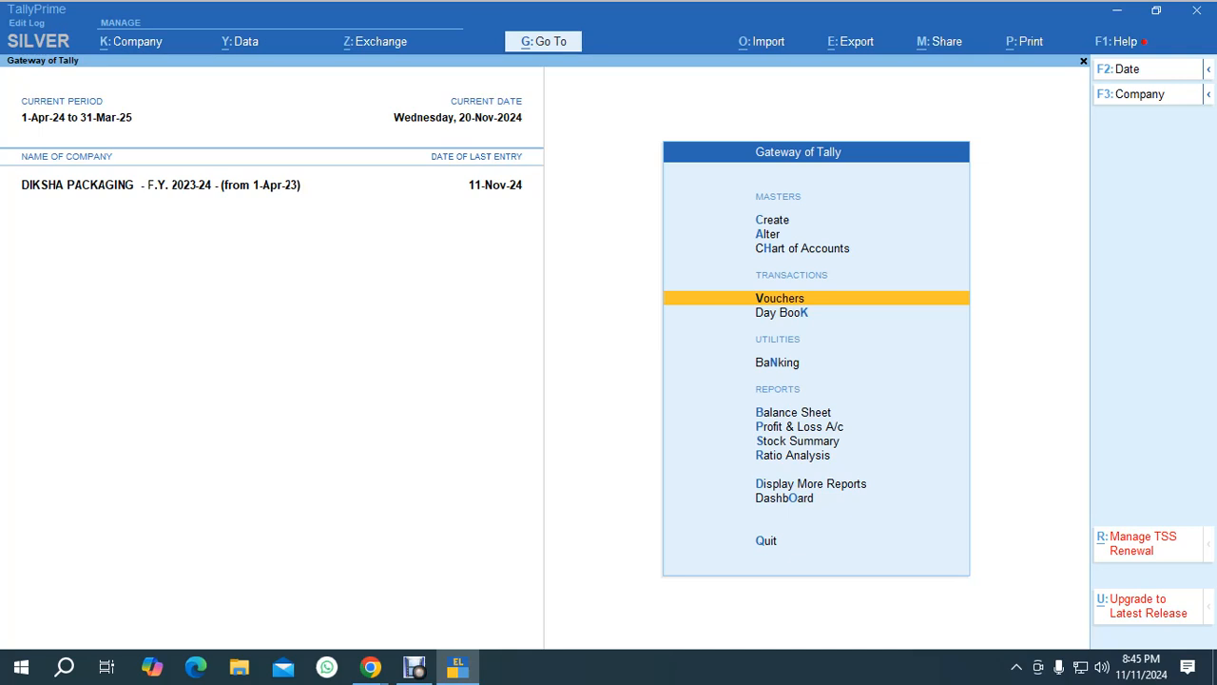
# Open the post-dated summary for KOTAK MAHINDRA BANK from Banking, review it, and return to the Banking menu.
pyautogui.press('n')
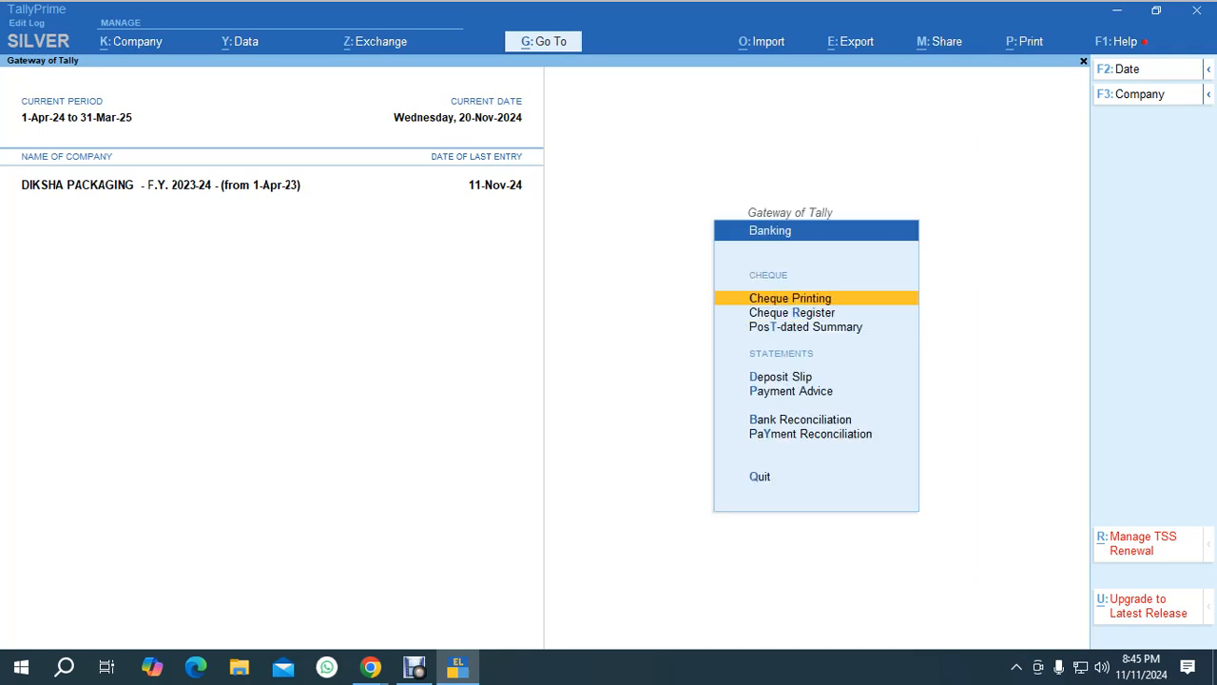
pyautogui.press('Down')
pyautogui.press('Down')
pyautogui.press('Return')
pyautogui.press('Down')
pyautogui.press('Down')
pyautogui.press('Return')
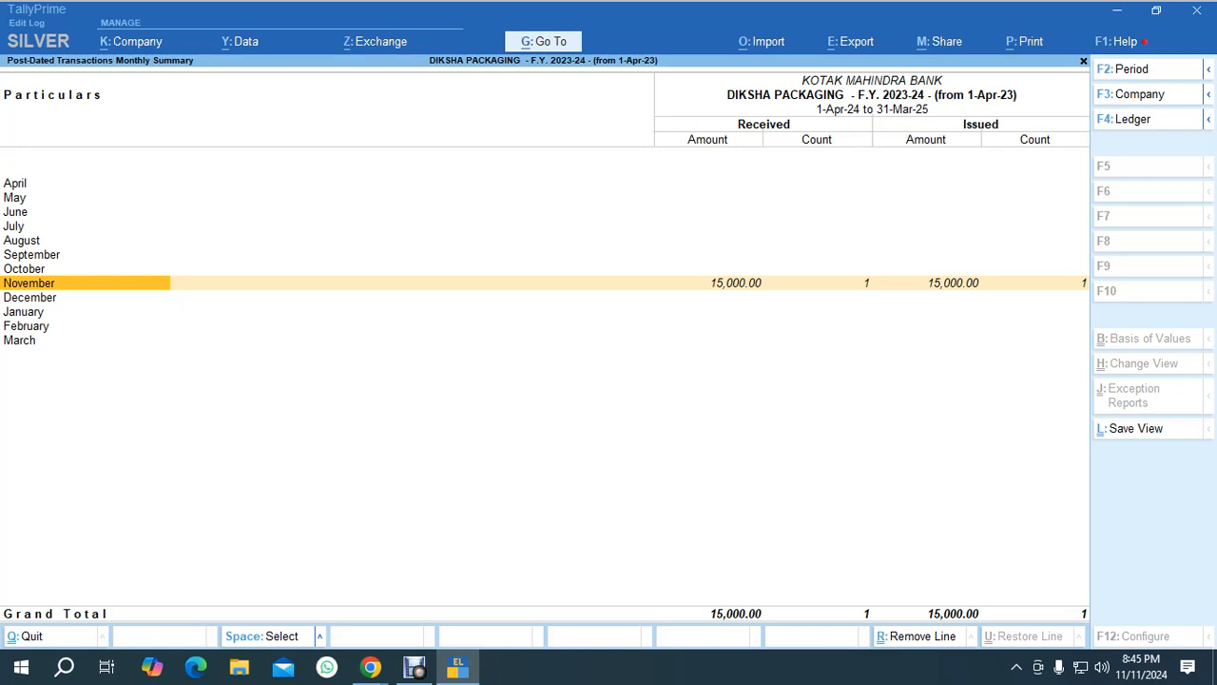
pyautogui.press('F4')
pyautogui.press('BackSpace')
pyautogui.press('Escape')
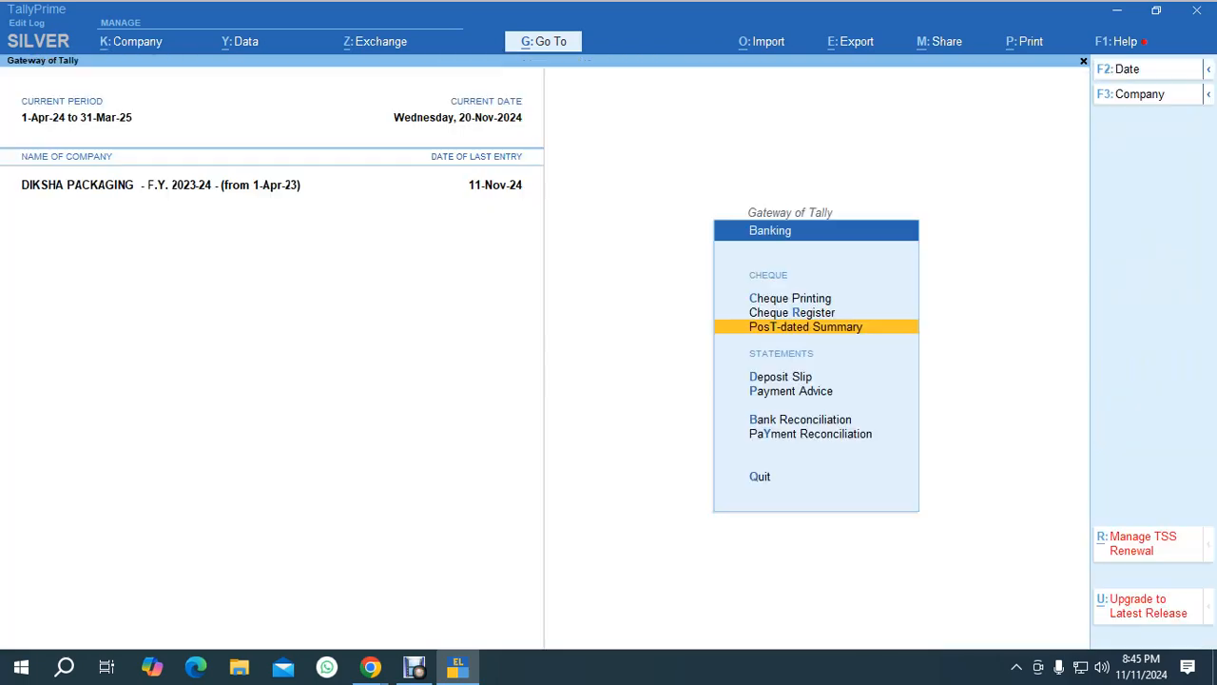
# Open the cheque register and the cheque range list for KOTAK MAHINDRA BANK, scrolling through the ranges.
pyautogui.press('Up')
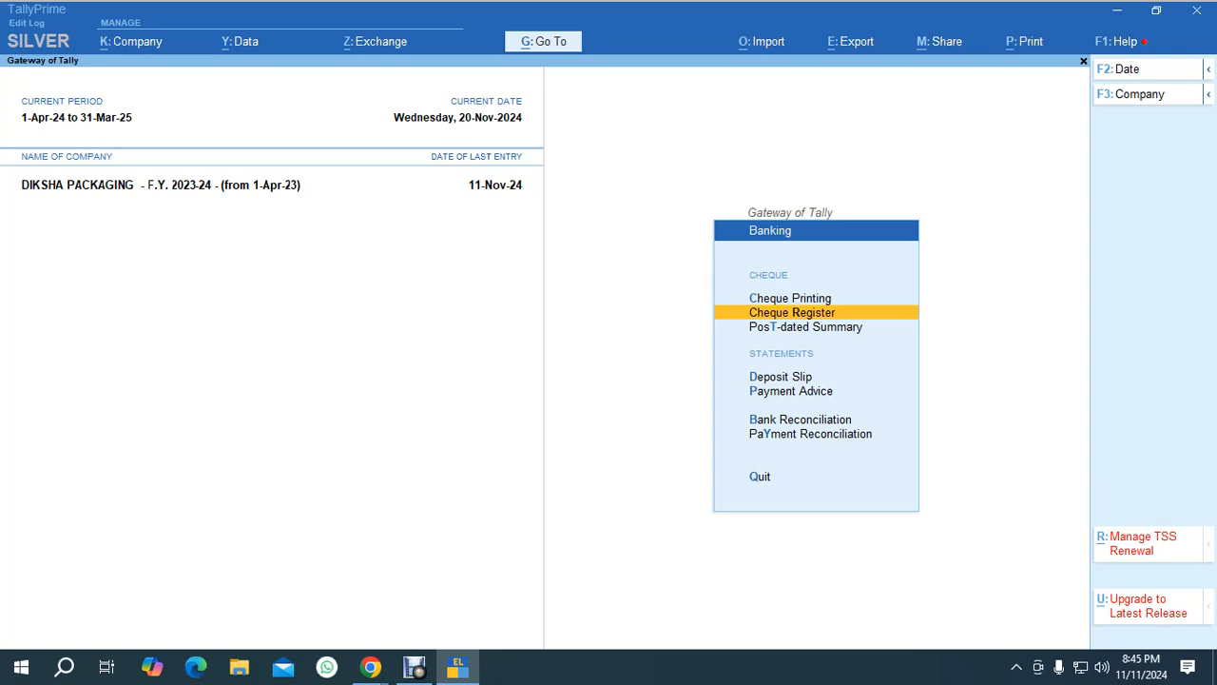
pyautogui.press('Return')
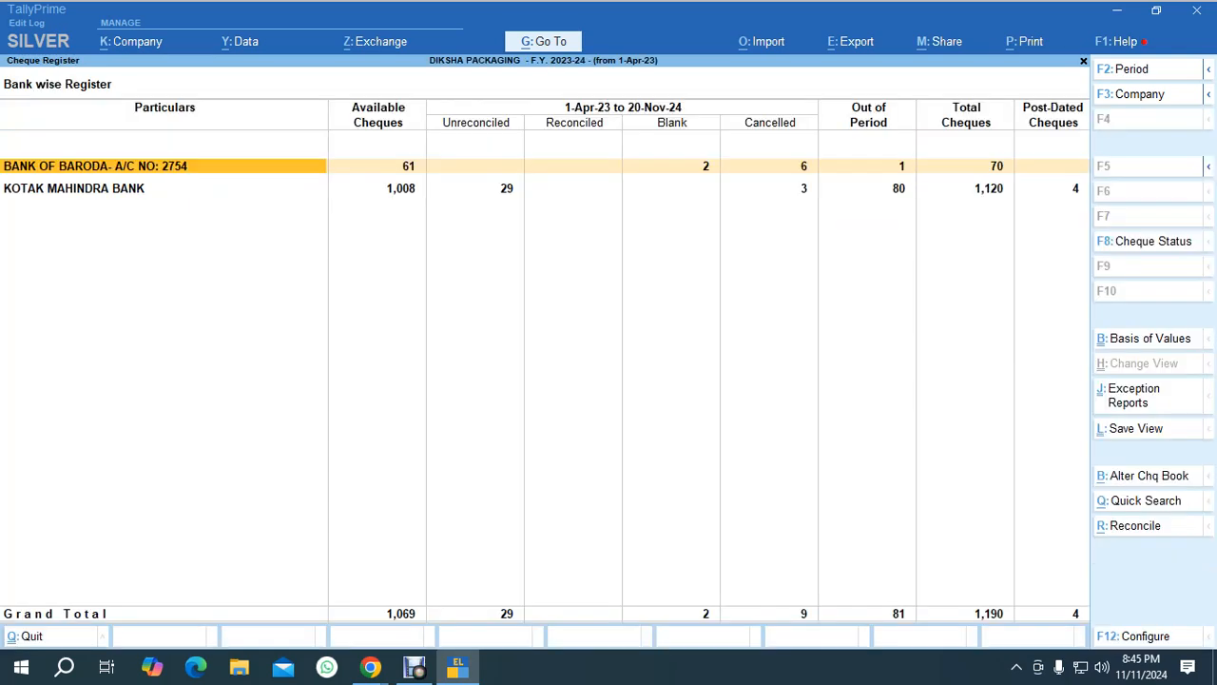
pyautogui.press('Down')
pyautogui.press('Return')
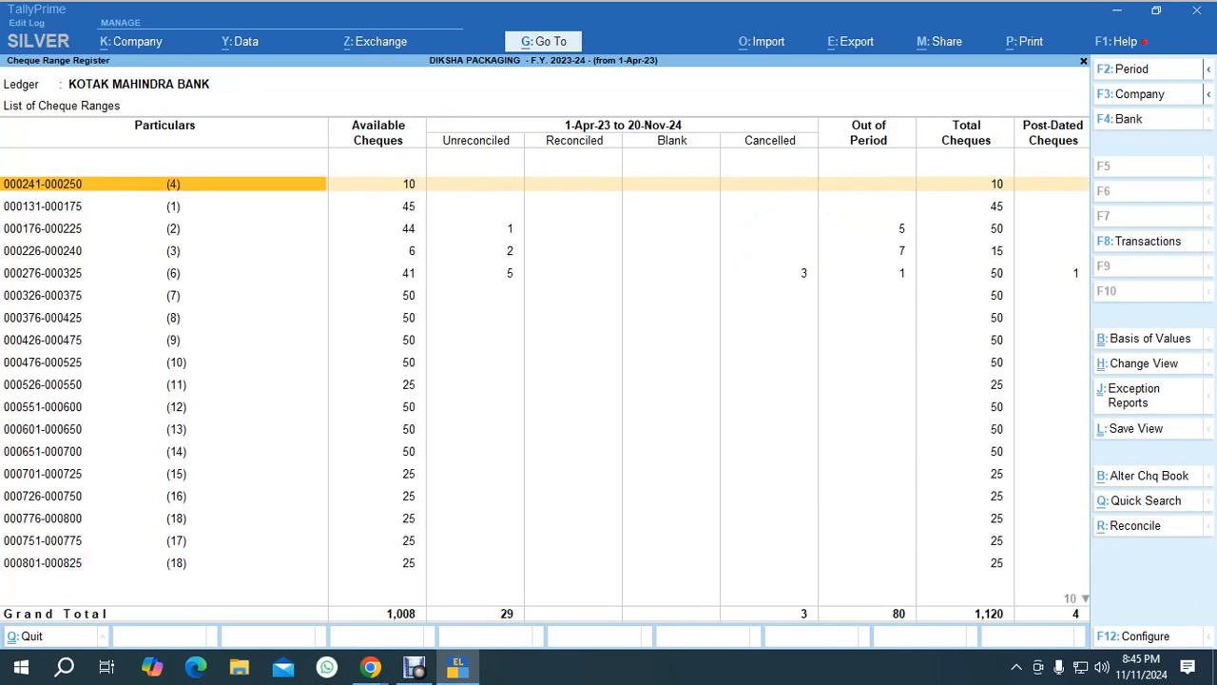
pyautogui.press('Down')
pyautogui.press('Down')
pyautogui.press('Down')
pyautogui.press('Down')
pyautogui.press('Down')
pyautogui.press('Down')
pyautogui.press('Down')
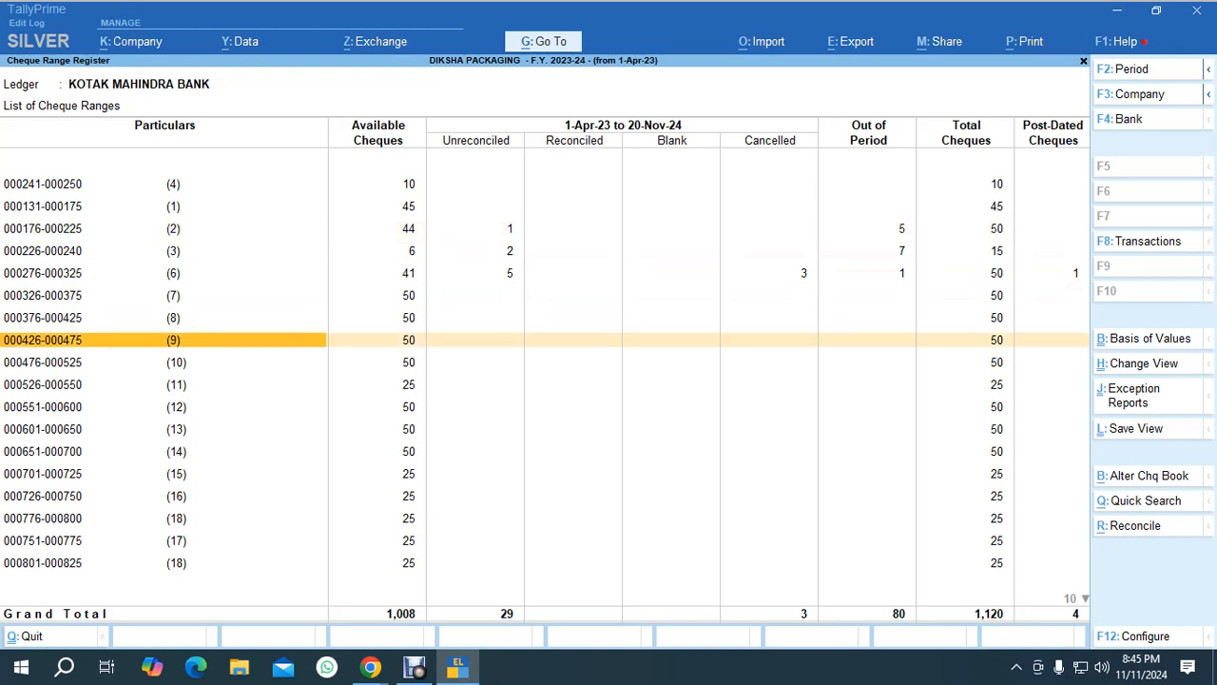
pyautogui.press('Down')
pyautogui.press('Down')
pyautogui.press('Down')
pyautogui.press('Down')
pyautogui.press('Down')
pyautogui.press('Down')
pyautogui.press('Down')
pyautogui.press('Down')
pyautogui.press('Down')
pyautogui.press('Down')
pyautogui.press('Down')
pyautogui.press('Down')
pyautogui.press('Down')
pyautogui.press('Down')
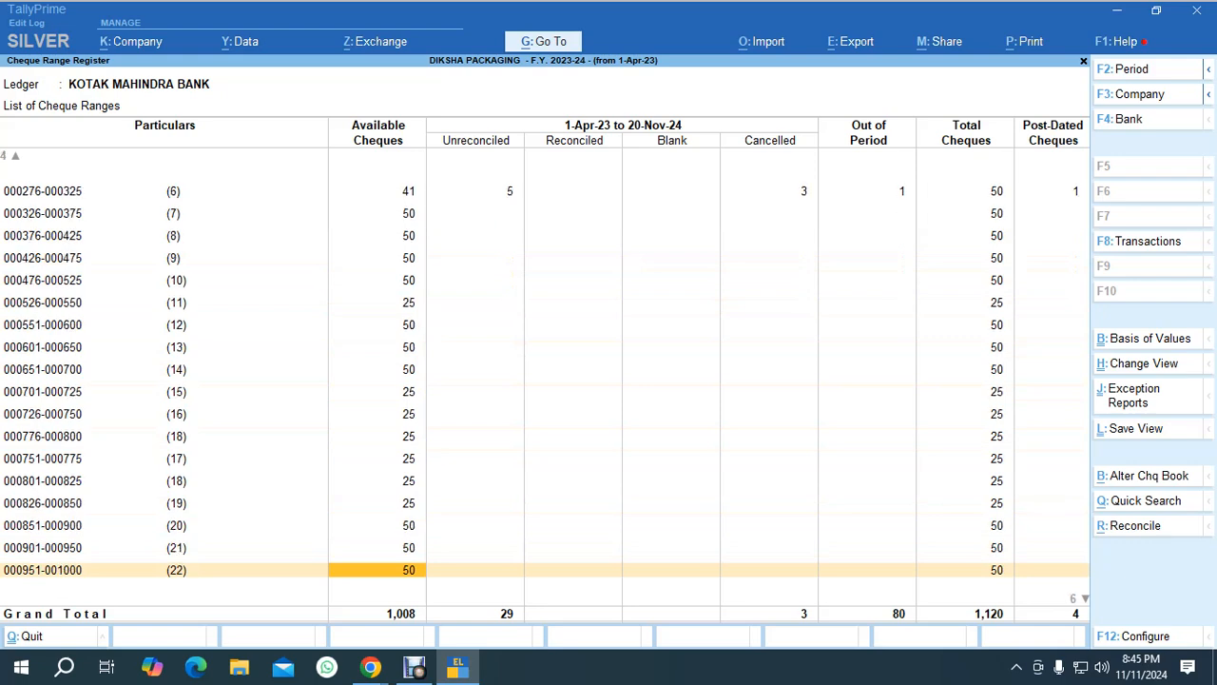
# Examine the cheque ranges' available, unreconciled, out-of-period and post-dated cheque columns, then return to the Gateway.
pyautogui.press('End')
pyautogui.press('Up')
pyautogui.press('Up')
pyautogui.press('Up')
pyautogui.press('Up')
pyautogui.press('Up')
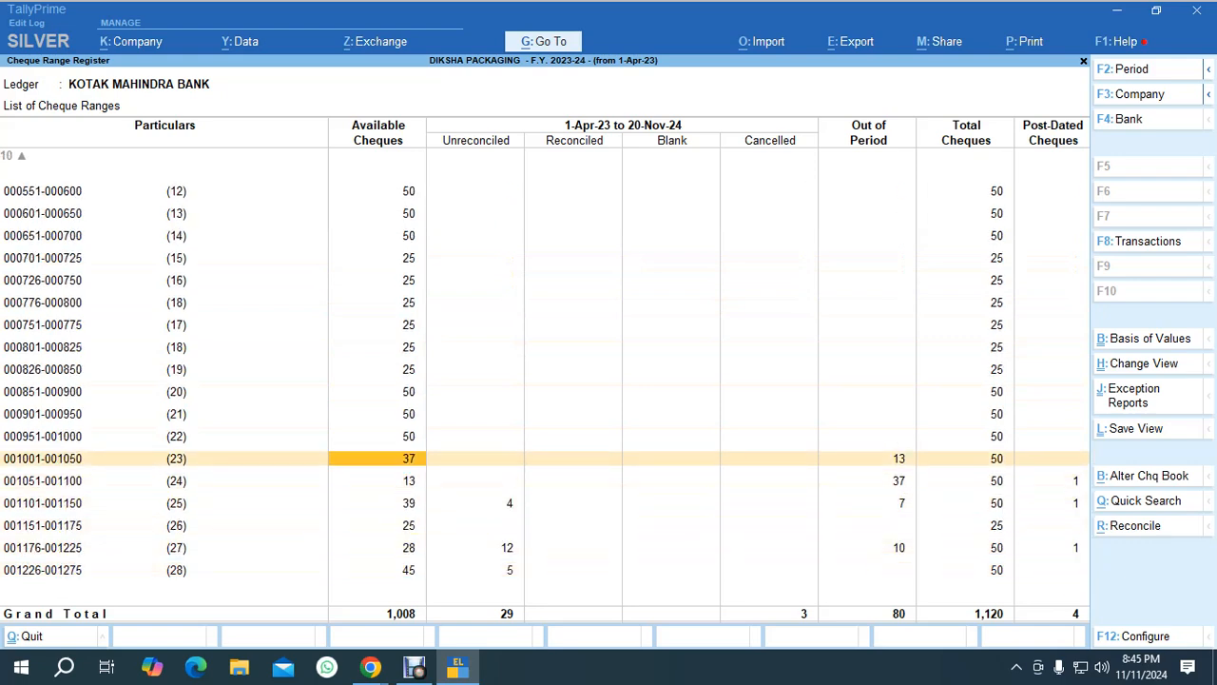
pyautogui.press('Down')
pyautogui.press('Down')
pyautogui.press('Down')
pyautogui.press('Up')
pyautogui.press('Up')
pyautogui.press('Up')
pyautogui.press('Up')
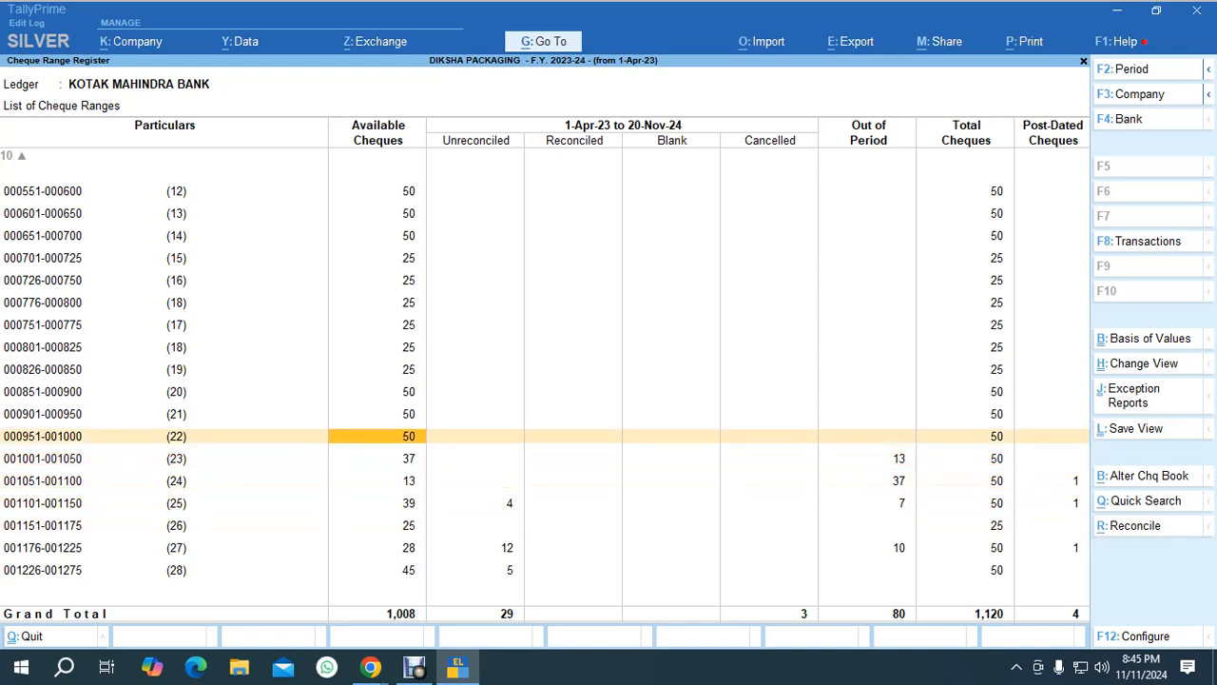
pyautogui.press('Left')
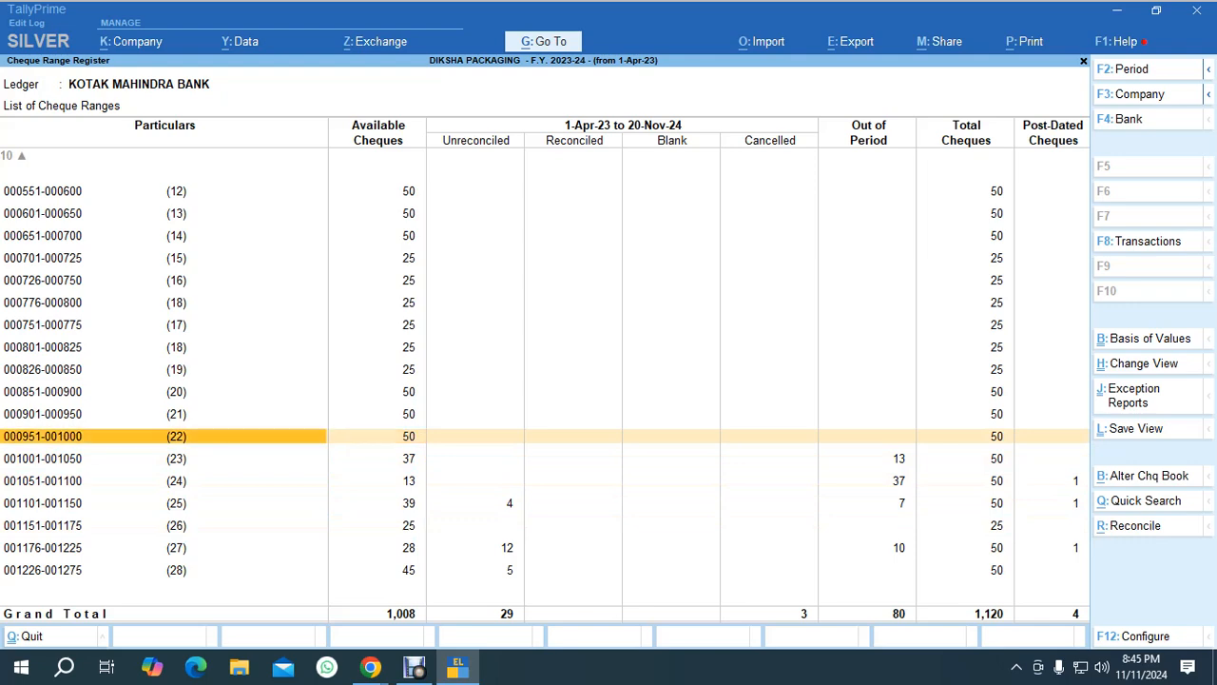
pyautogui.press('Right')
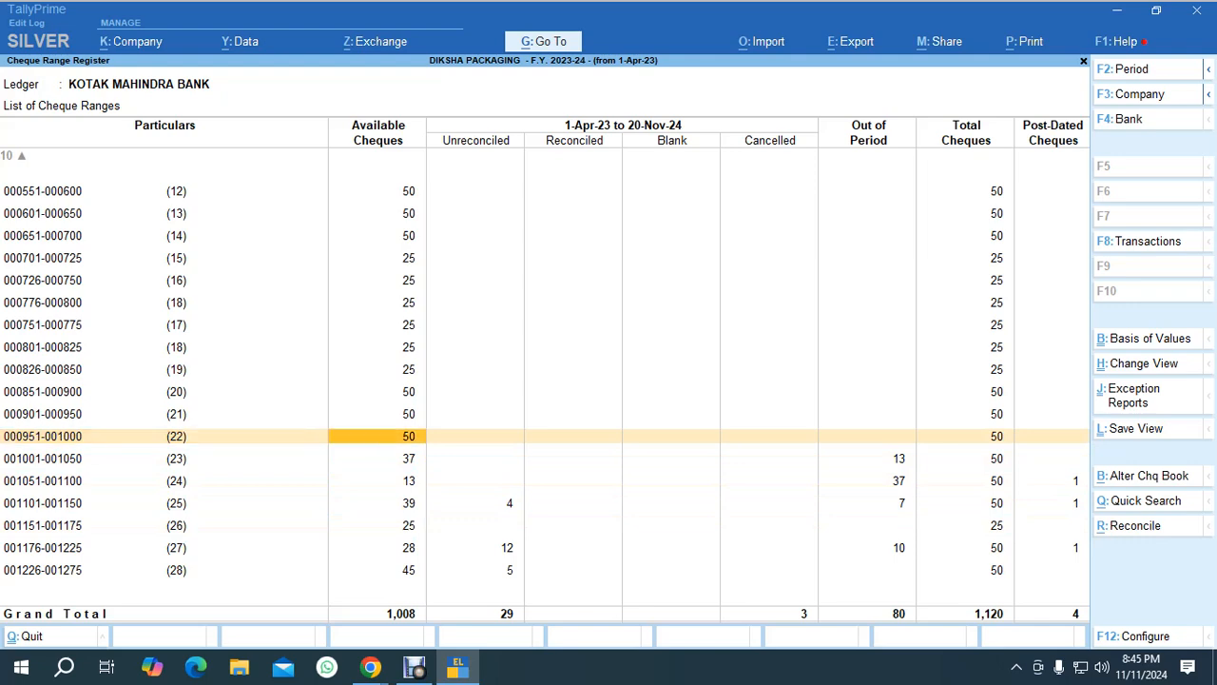
pyautogui.press('Down')
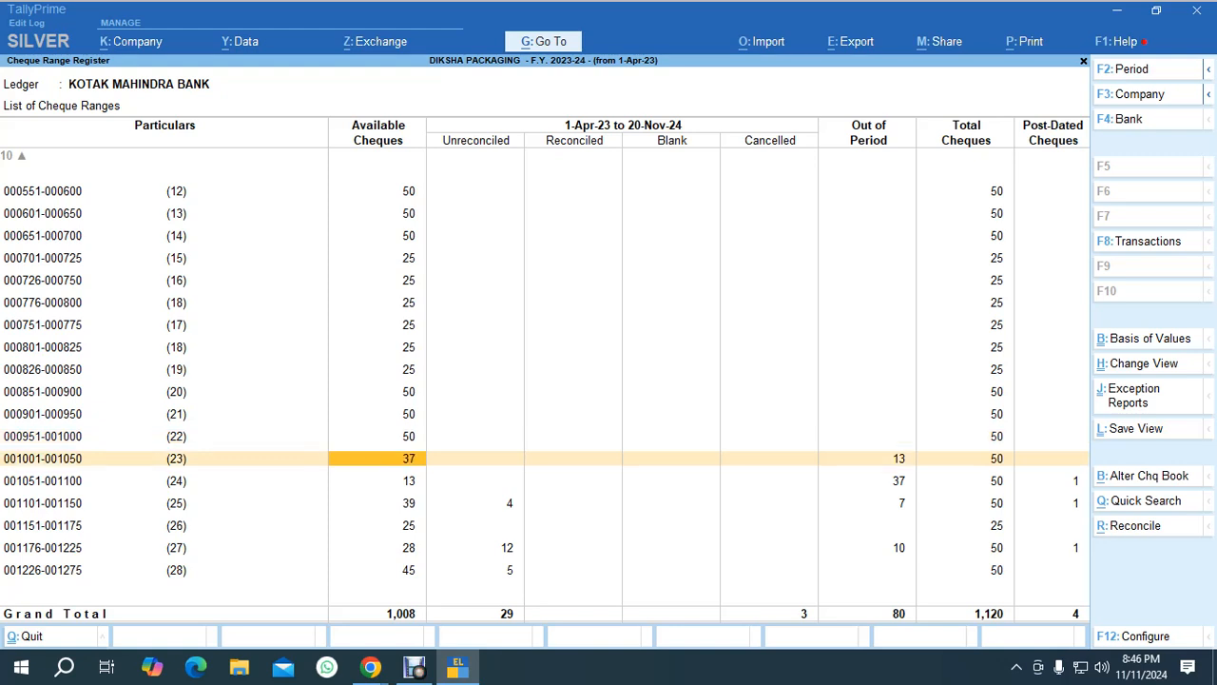
pyautogui.click(43, 458)
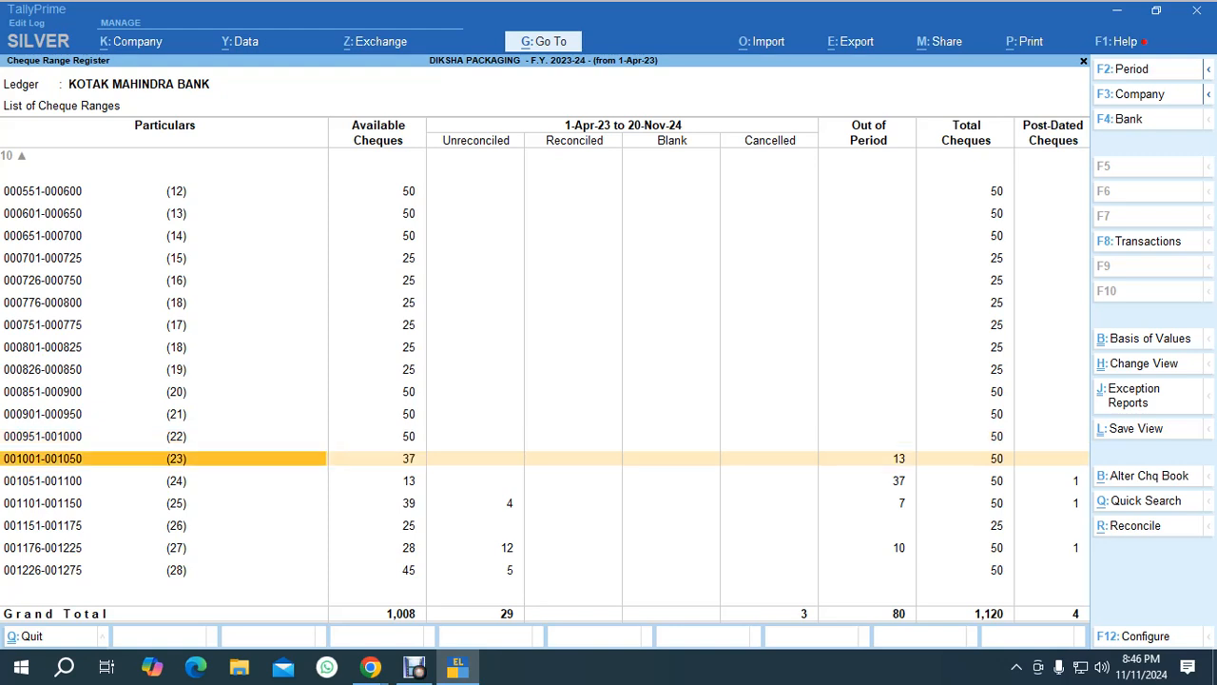
pyautogui.click(380, 458)
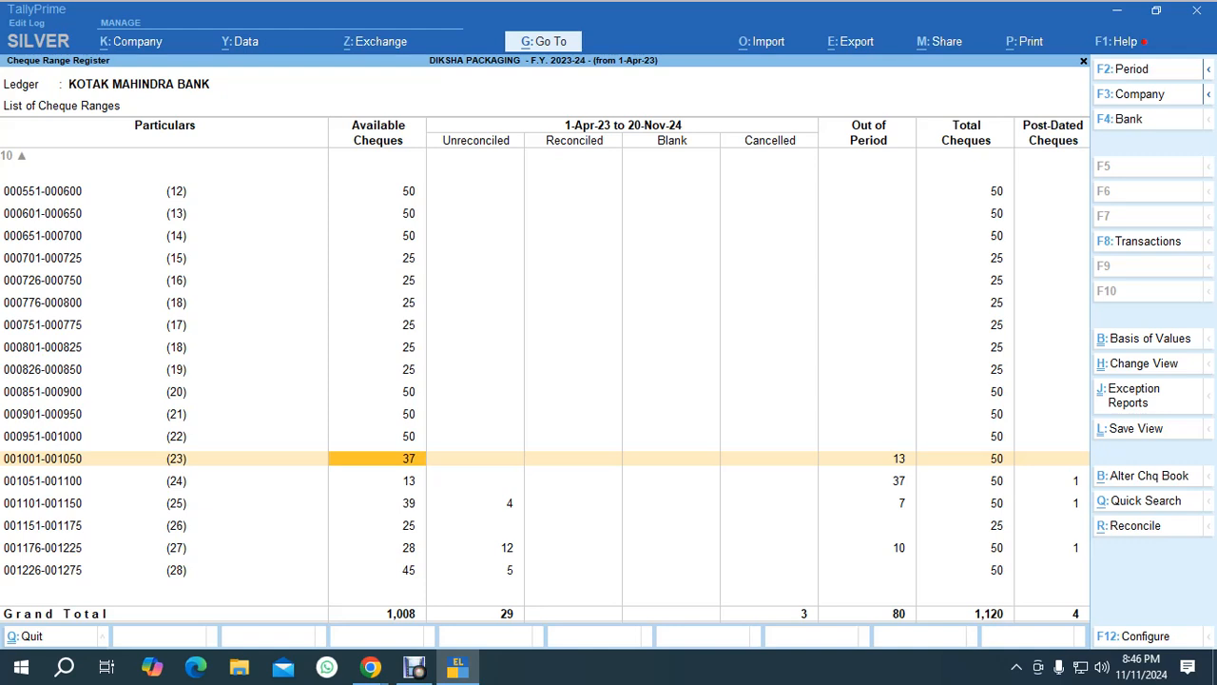
pyautogui.press('Down')
pyautogui.press('Down')
pyautogui.press('Down')
pyautogui.press('Down')
pyautogui.press('Down')
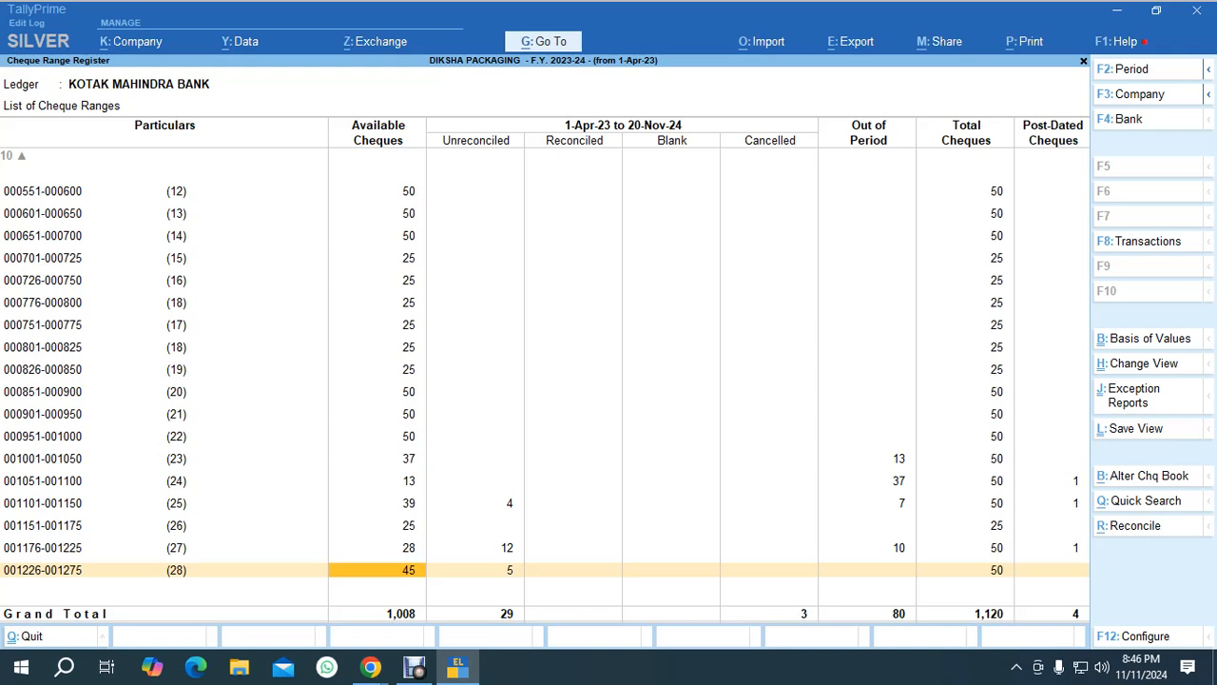
pyautogui.press('Right')
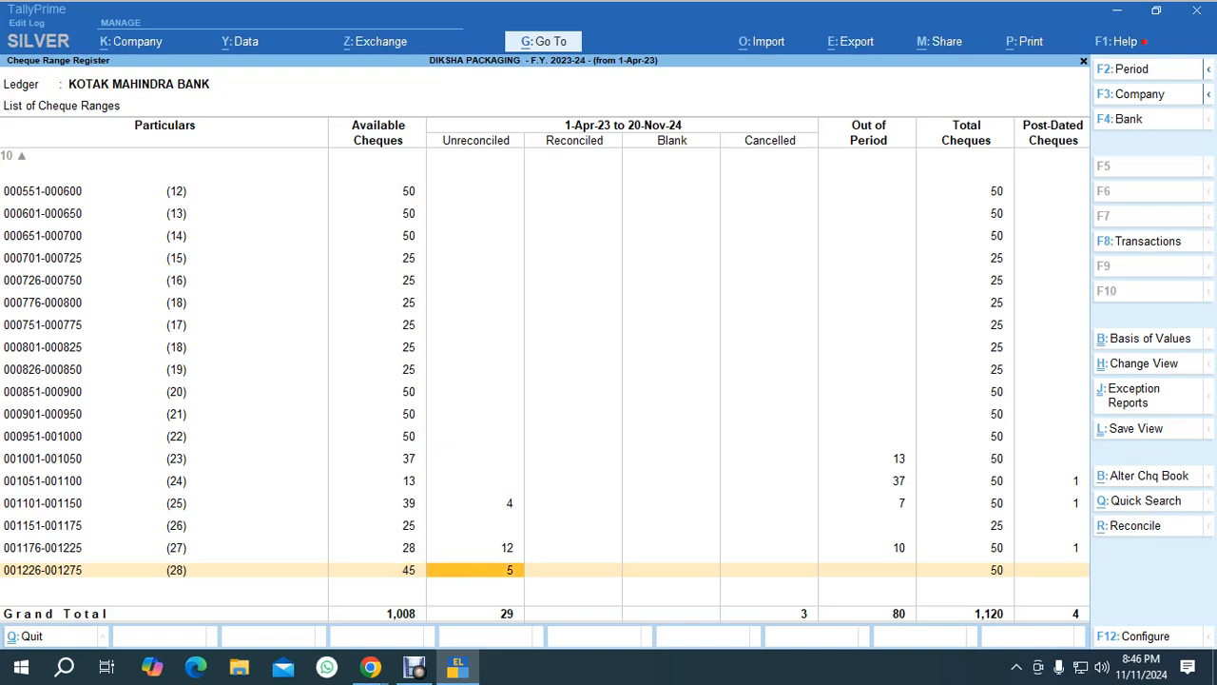
pyautogui.press('Right')
pyautogui.press('Right')
pyautogui.press('Right')
pyautogui.press('Left')
pyautogui.press('Right')
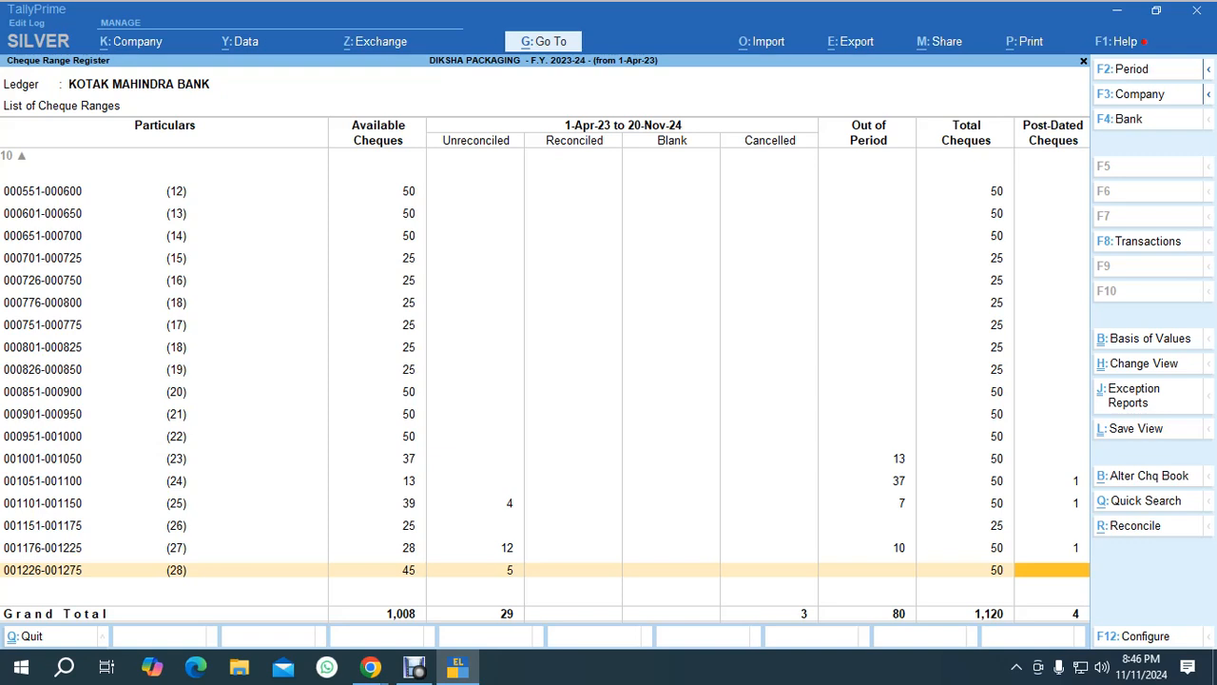
pyautogui.click(770, 571)
pyautogui.click(1051, 570)
pyautogui.press('Escape')
pyautogui.press('Escape')
pyautogui.press('Escape')
pyautogui.press('Escape')
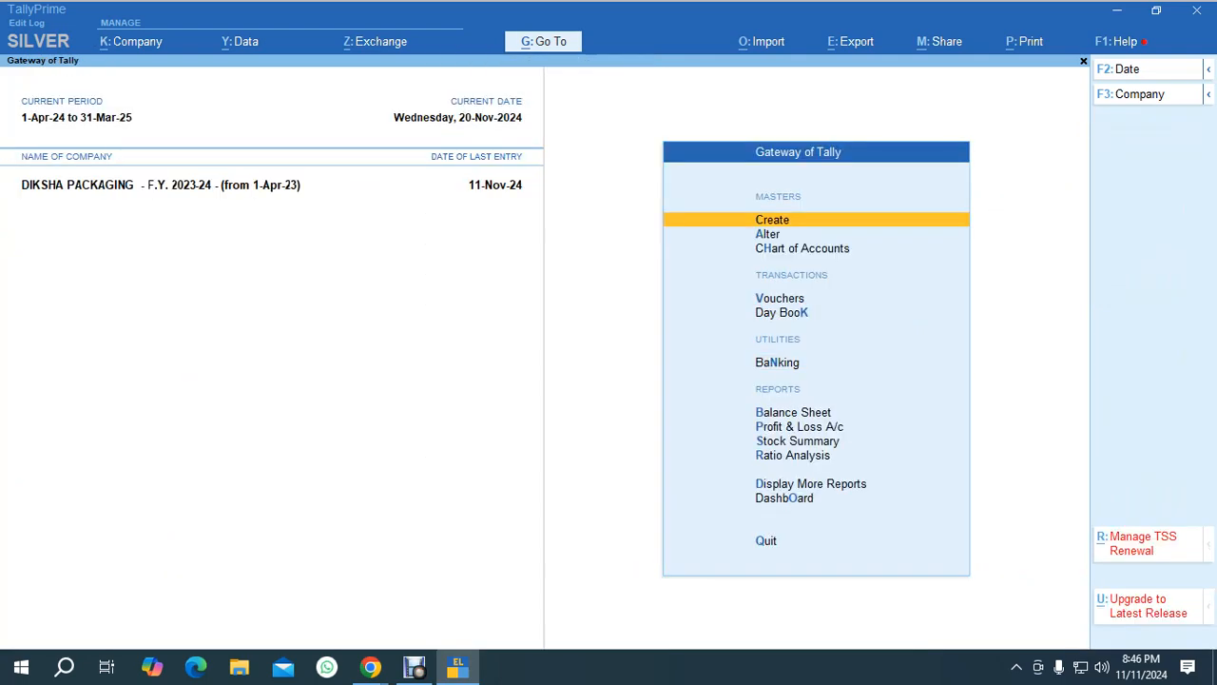
pyautogui.hotkey('alt', 'Tab')
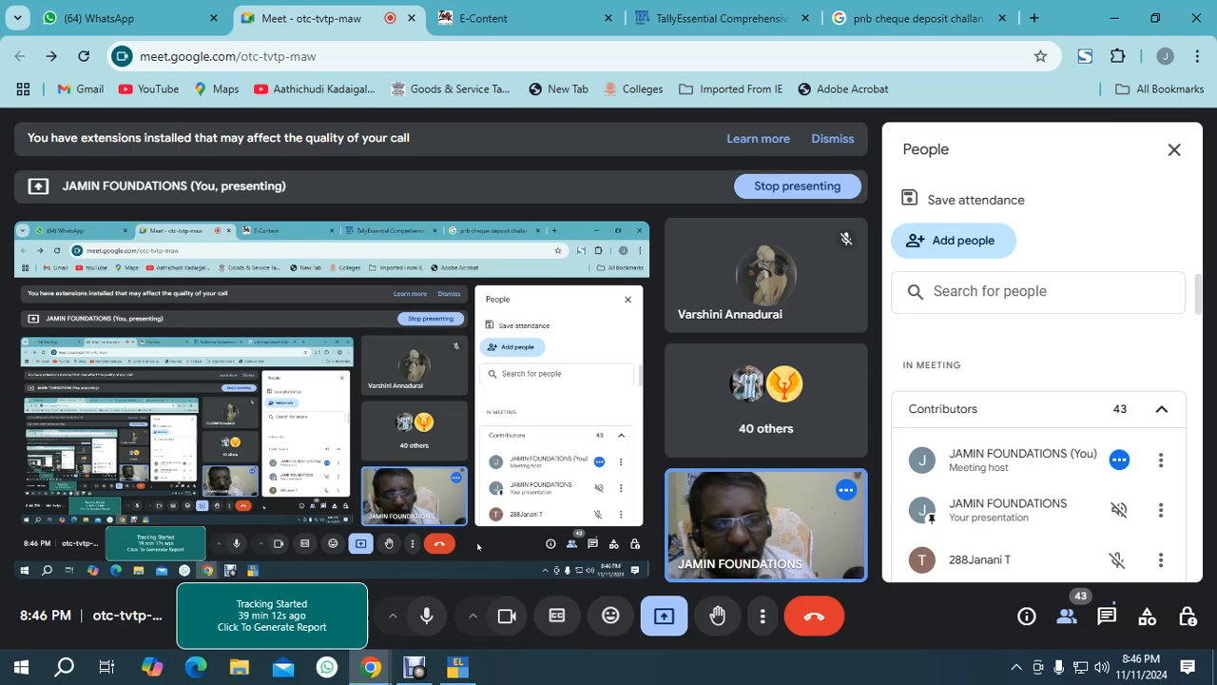
pyautogui.hotkey('alt', 'Tab')
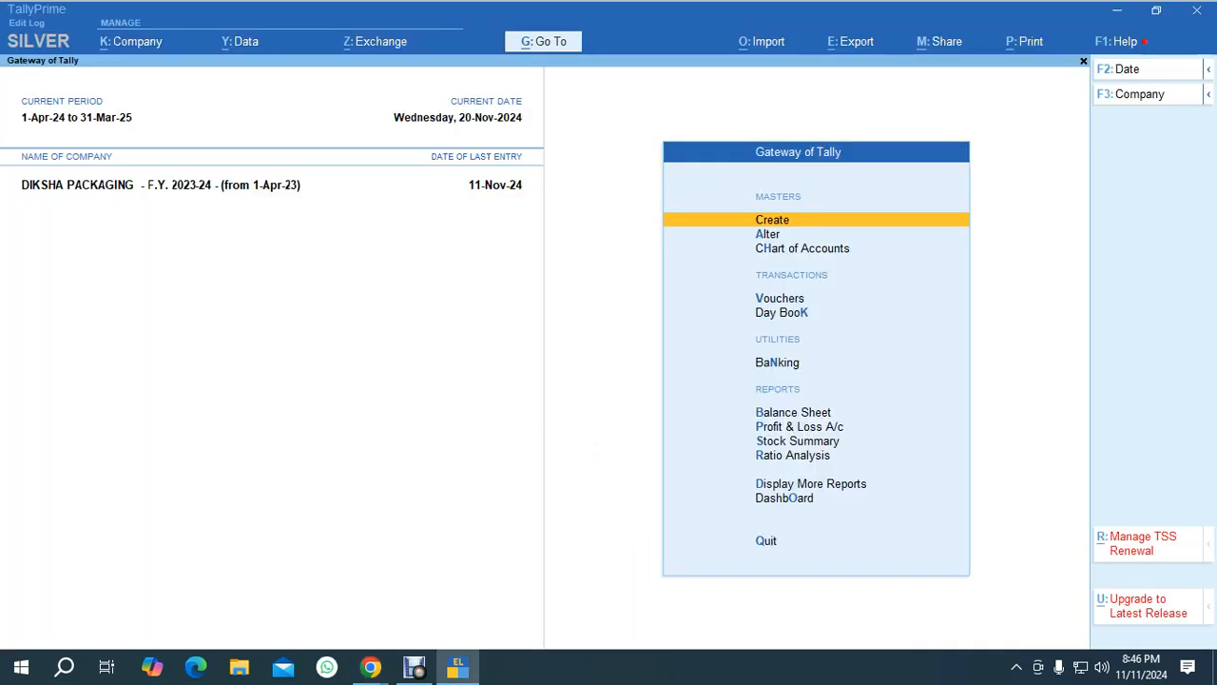
# Open the Payment voucher type for alteration, step through its settings, accept it and close the masters list.
pyautogui.press('Down')
pyautogui.press('Return')
pyautogui.press('Down')
pyautogui.press('Down')
pyautogui.press('Down')
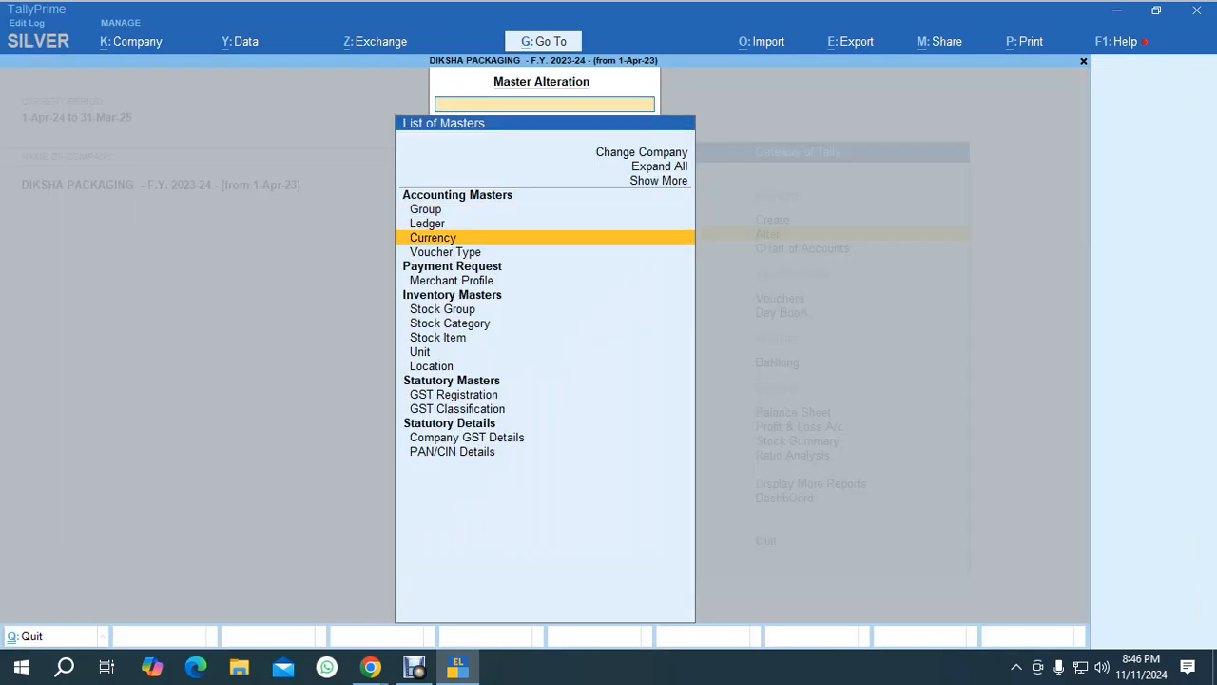
pyautogui.press('Return')
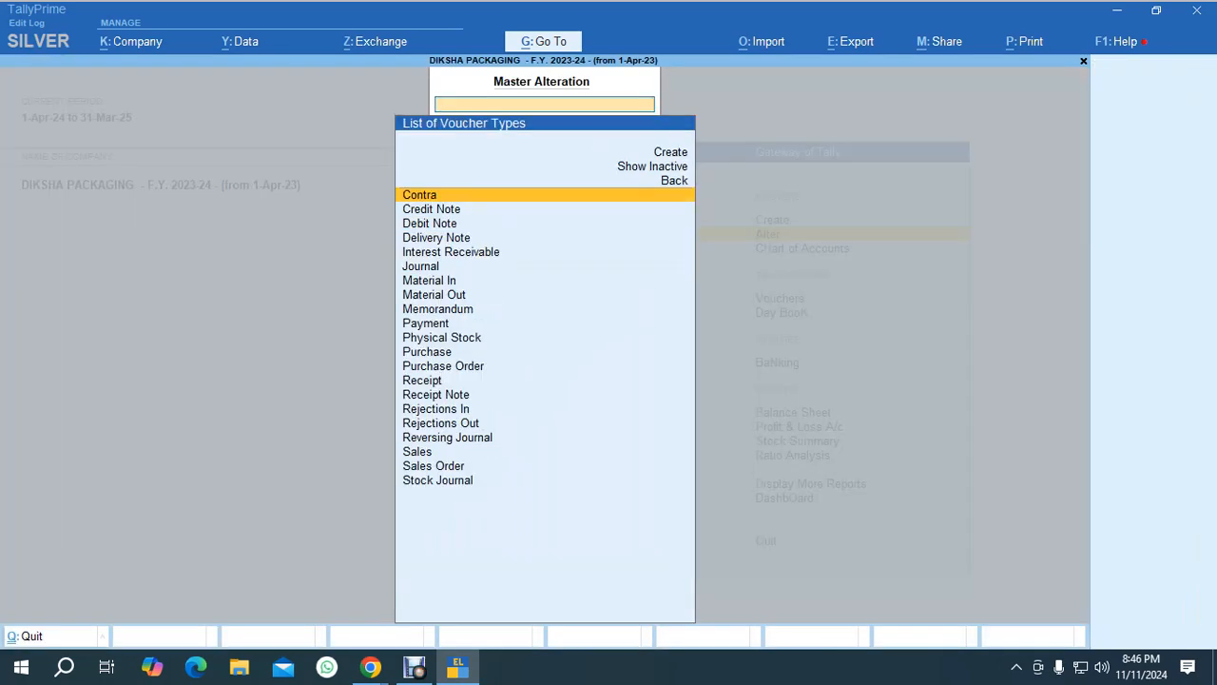
pyautogui.write('Pay')
pyautogui.press('Return')
pyautogui.press('Return')
pyautogui.press('Return')
pyautogui.press('Return')
pyautogui.press('Return')
pyautogui.press('Return')
pyautogui.press('Return')
pyautogui.press('Return')
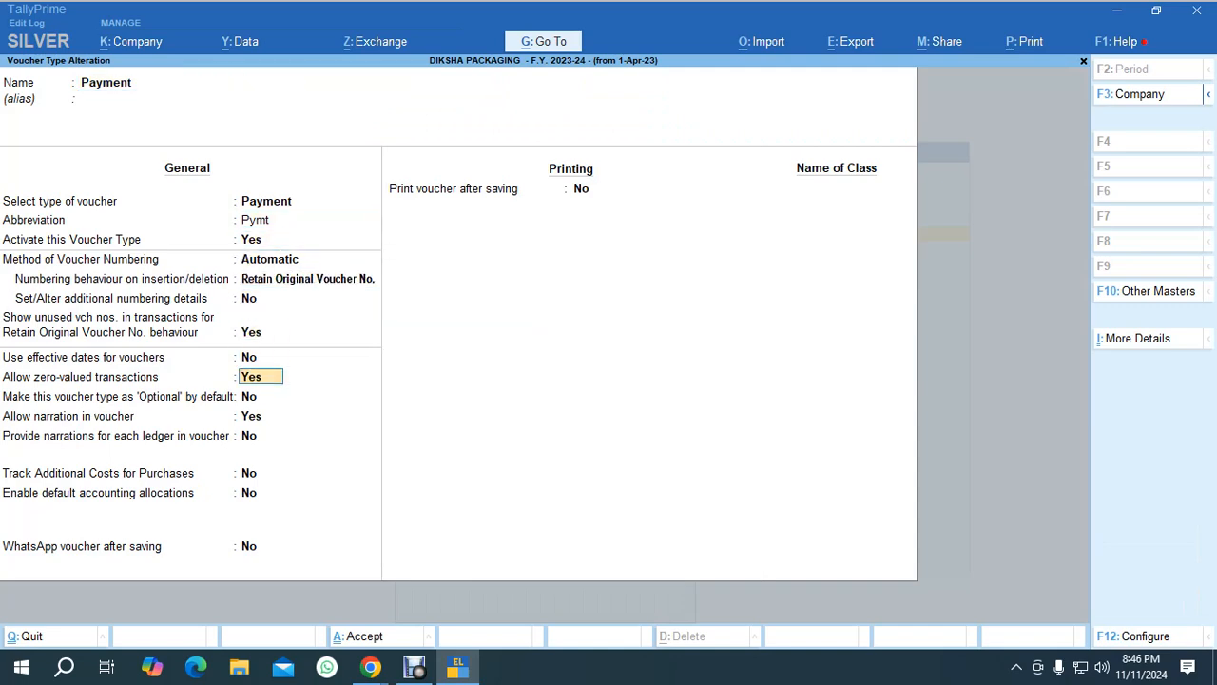
pyautogui.press('Return')
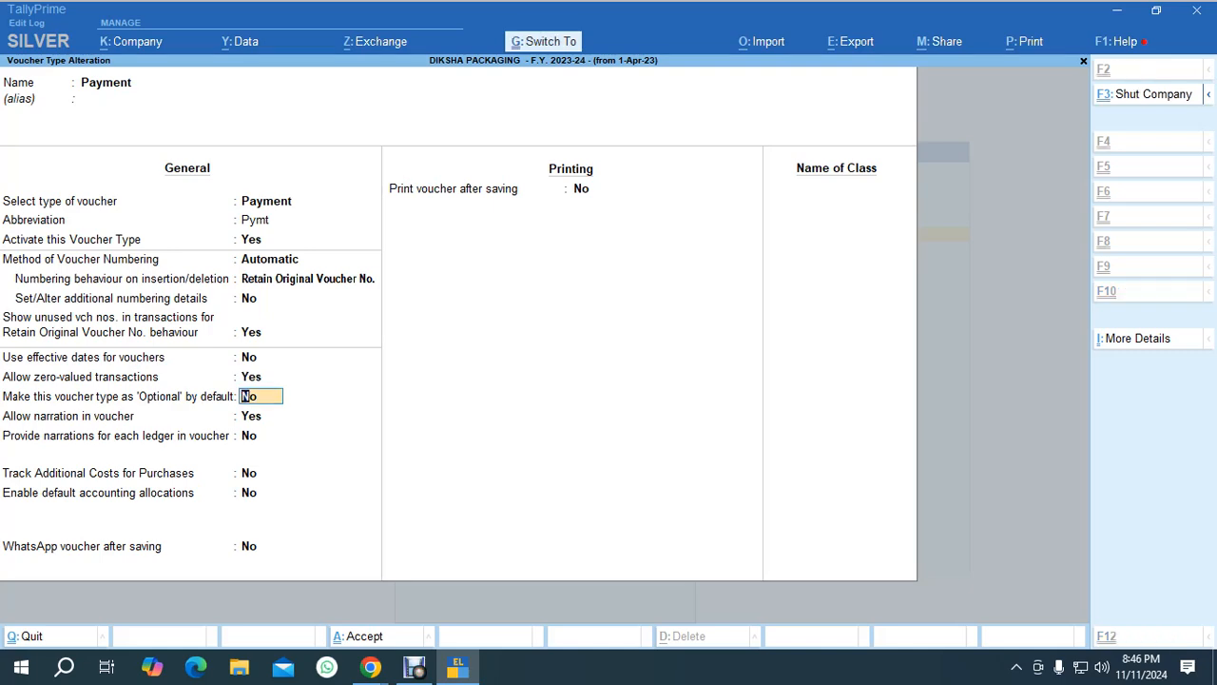
pyautogui.hotkey('ctrl', 'a')
pyautogui.press('Escape')
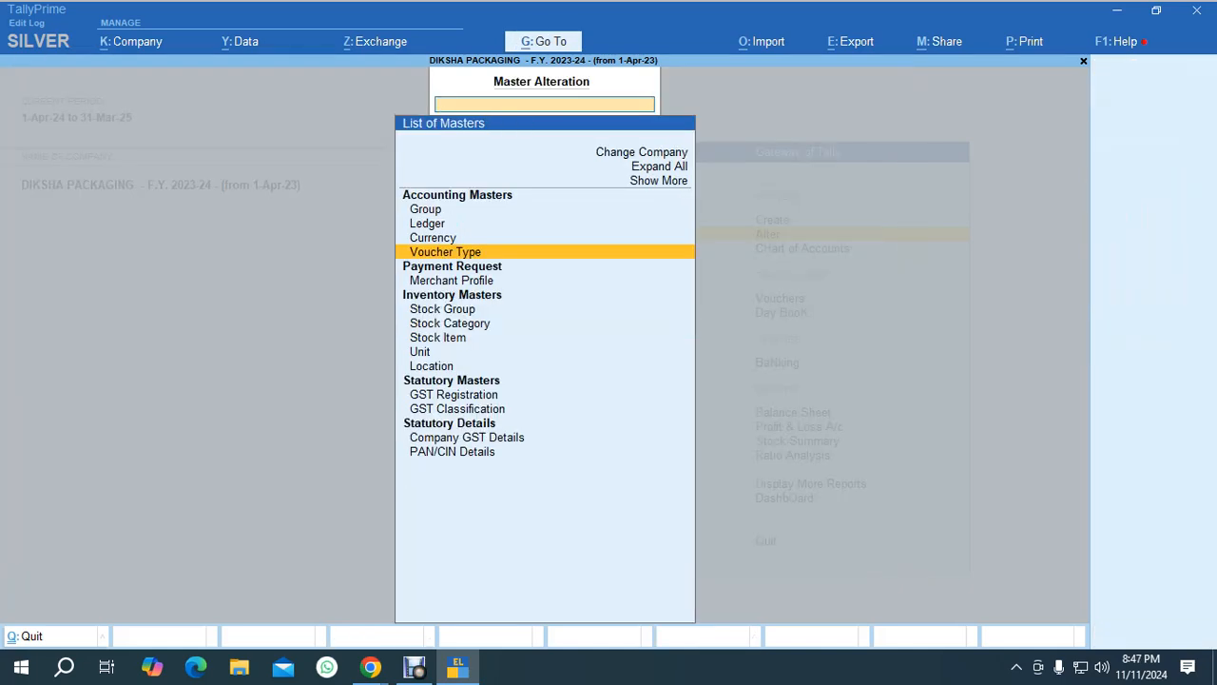
pyautogui.press('Escape')
pyautogui.hotkey('alt', 'Tab')
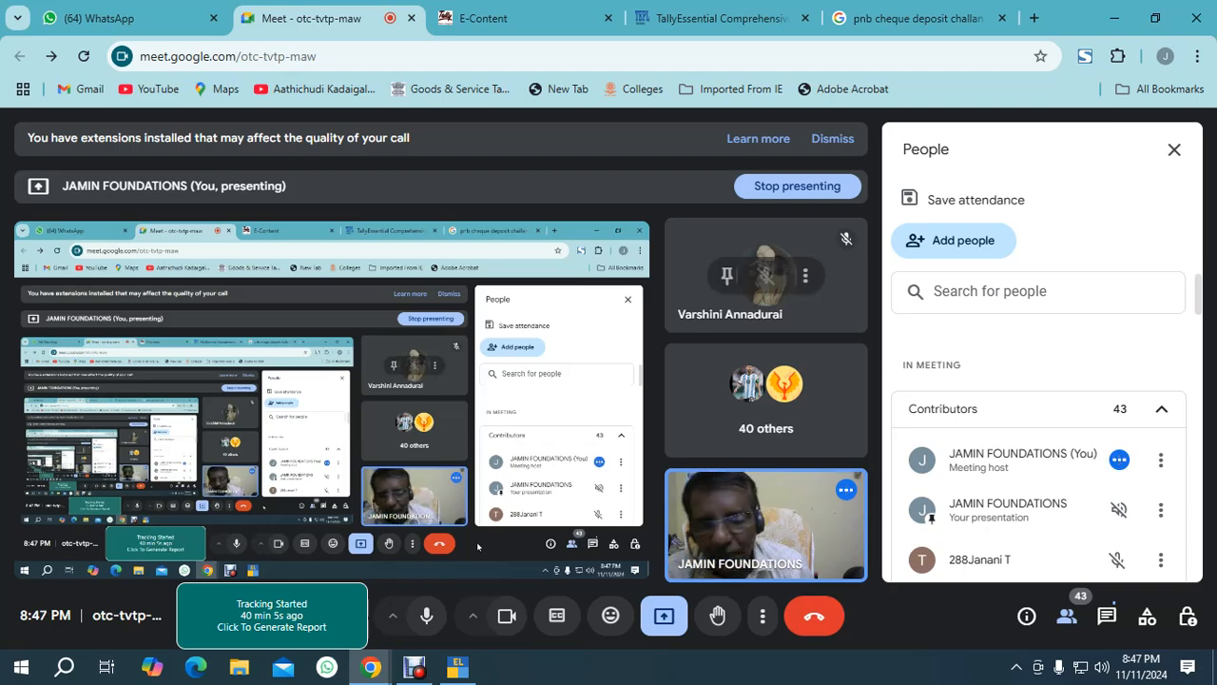
pyautogui.hotkey('alt', 'Tab')
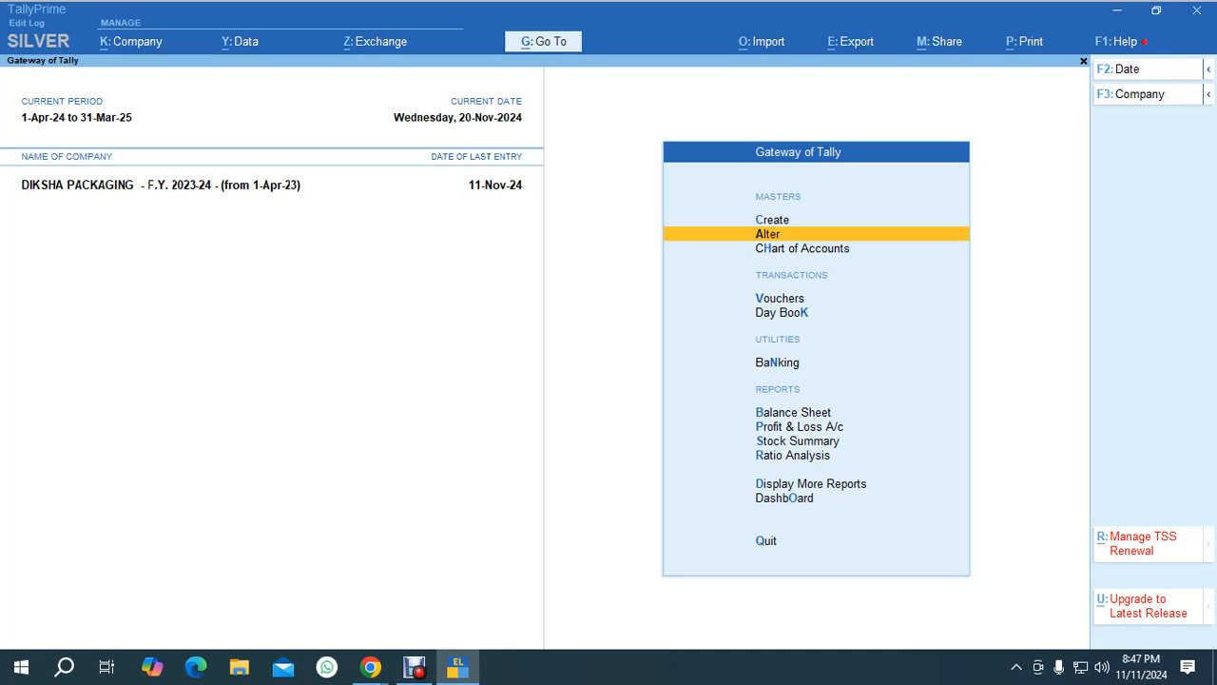
# Reopen master alteration and search the voucher types for Payment.
pyautogui.press('Down')
pyautogui.press('Down')
pyautogui.press('Down')
pyautogui.press('Down')
pyautogui.press('Up')
pyautogui.press('Up')
pyautogui.press('Up')
pyautogui.press('Up')
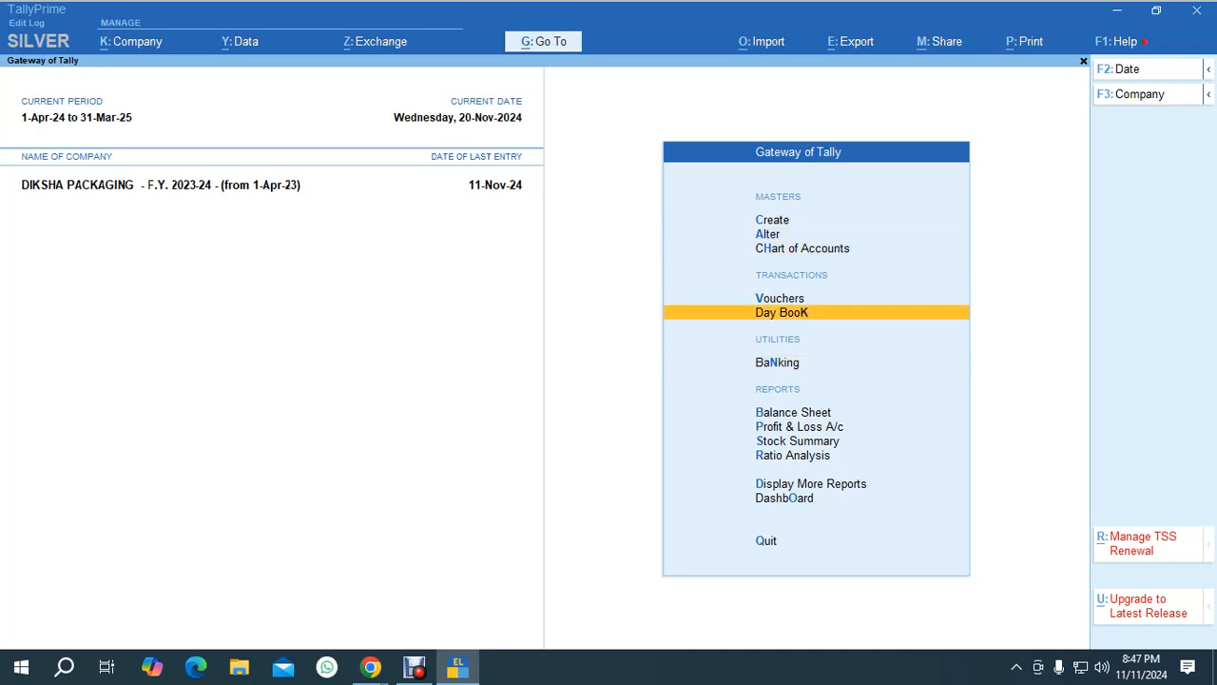
pyautogui.press('Return')
pyautogui.press('Down')
pyautogui.press('Down')
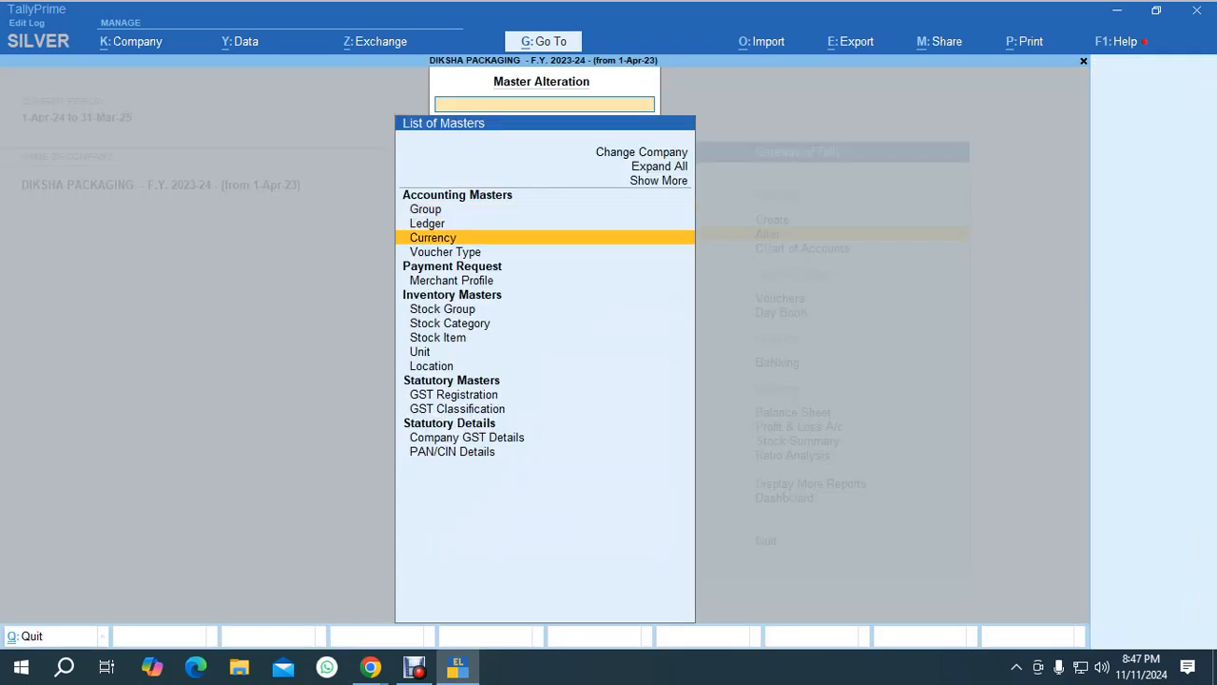
pyautogui.press('Up')
pyautogui.press('Down')
pyautogui.press('Down')
pyautogui.press('Return')
pyautogui.write('Pay')
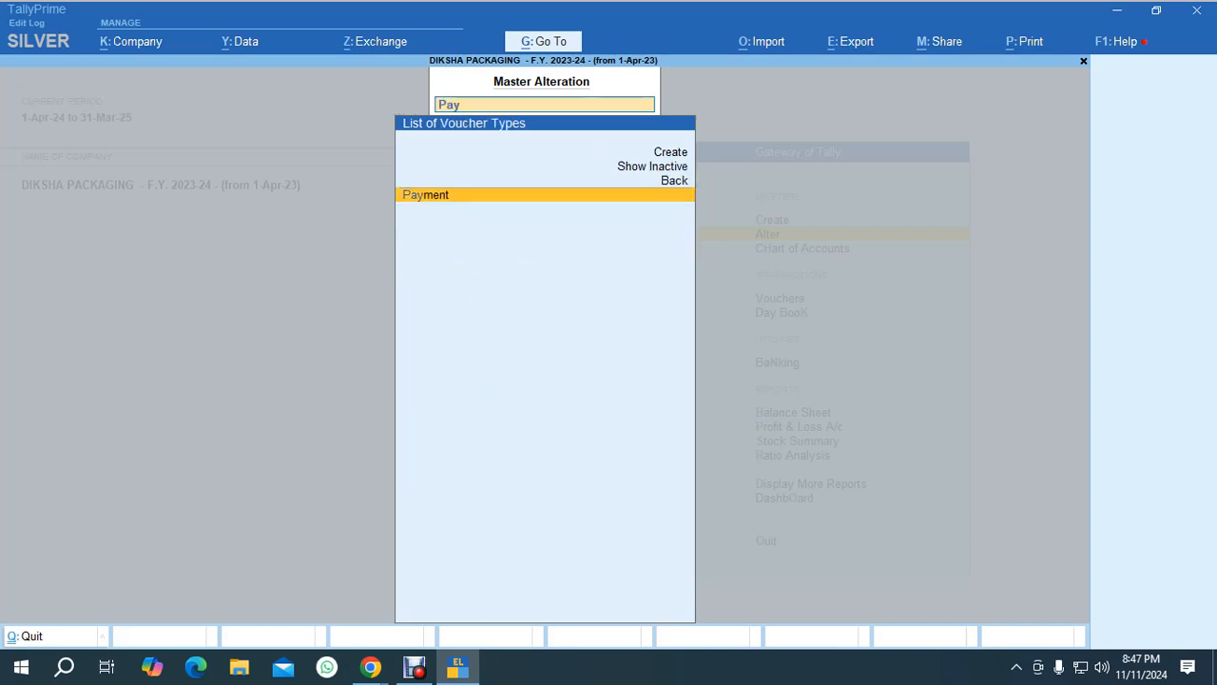
# Open the Payment voucher type, step through its numbering and voucher settings, then quit without changes back to the Gateway.
pyautogui.press('Return')
pyautogui.press('Return')
pyautogui.press('Return')
pyautogui.press('Return')
pyautogui.press('Return')
pyautogui.press('Return')
pyautogui.press('Return')
pyautogui.press('Return')
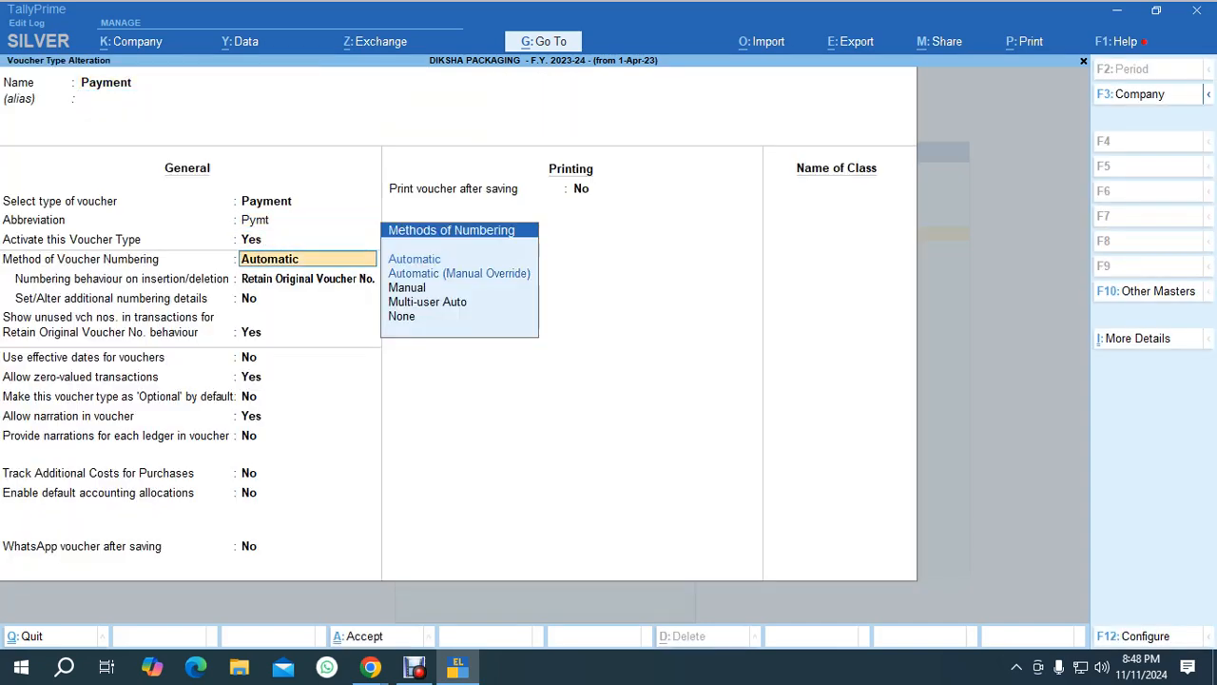
pyautogui.press('Return')
pyautogui.press('Return')
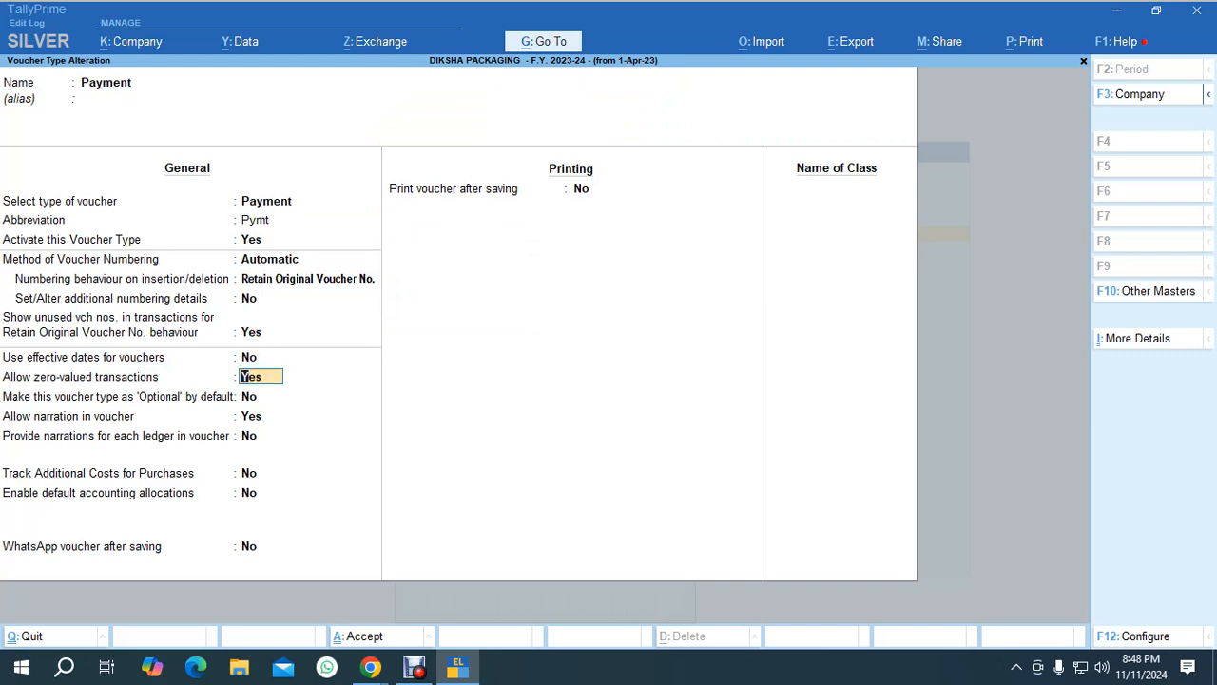
pyautogui.press('ctrl')
pyautogui.hotkey('ctrl', 'q')
pyautogui.press('Escape')
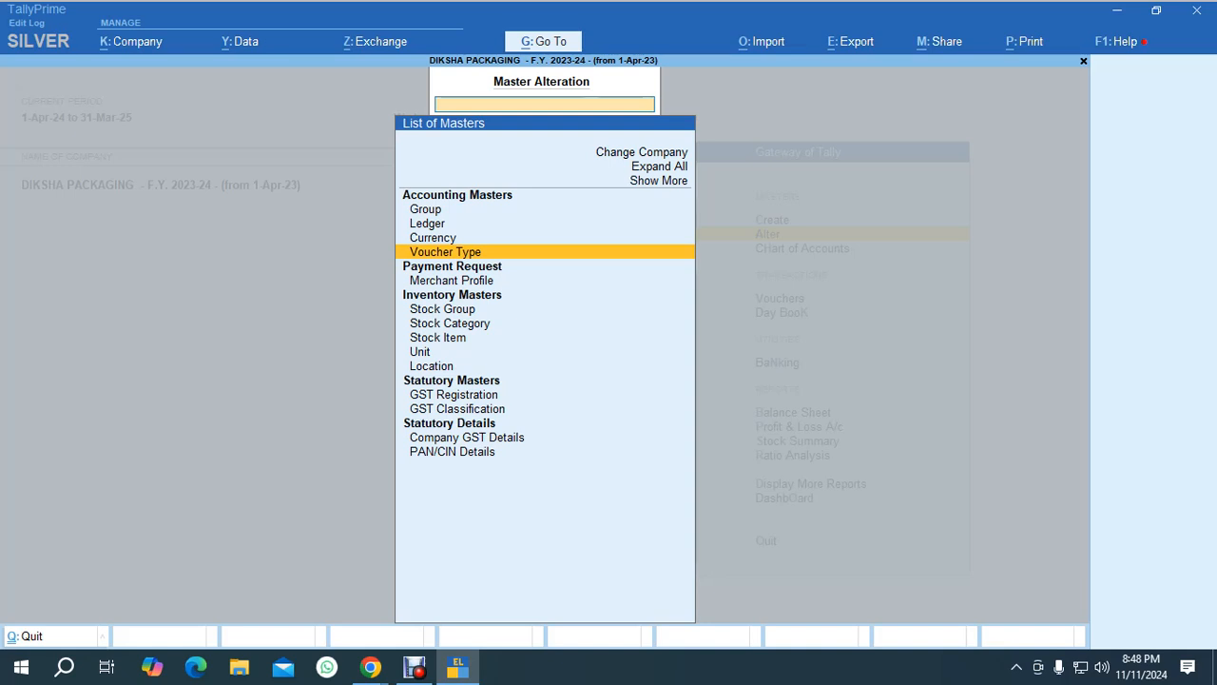
pyautogui.press('Escape')
pyautogui.press('Down')
pyautogui.press('Escape')
pyautogui.press('n')
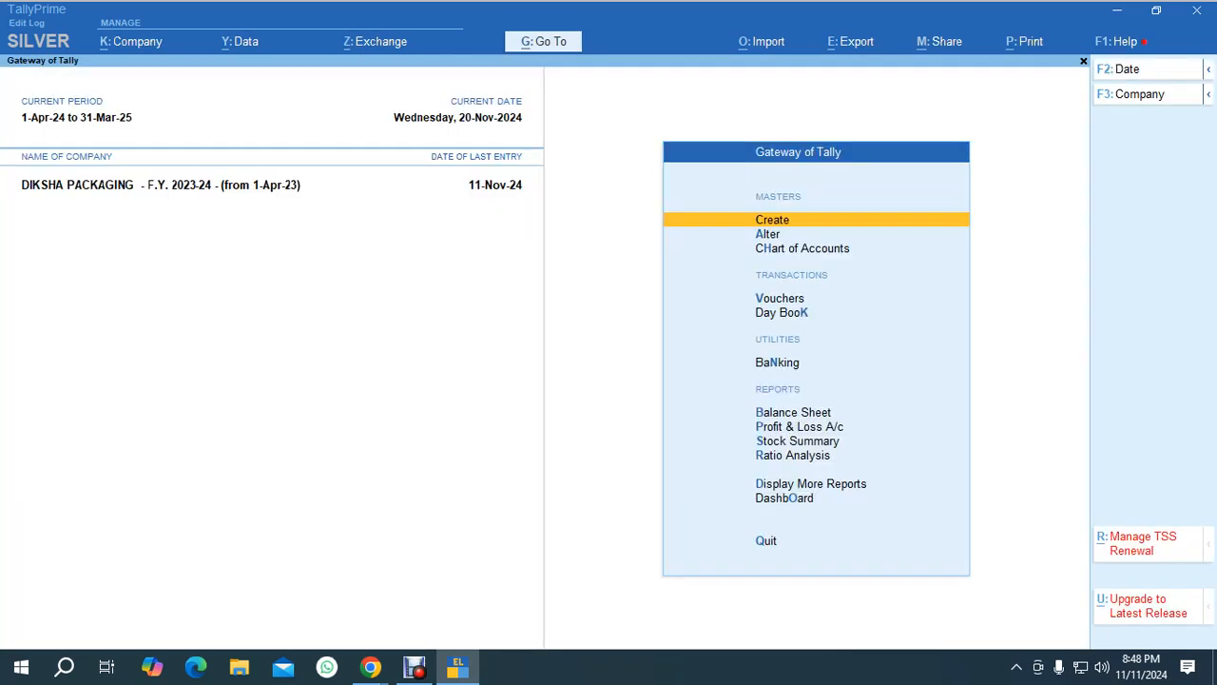
# Open the Banking menu and the Cheque Register.
pyautogui.press('Down')
pyautogui.press('Down')
pyautogui.press('Down')
pyautogui.press('Down')
pyautogui.press('Down')
pyautogui.press('Return')
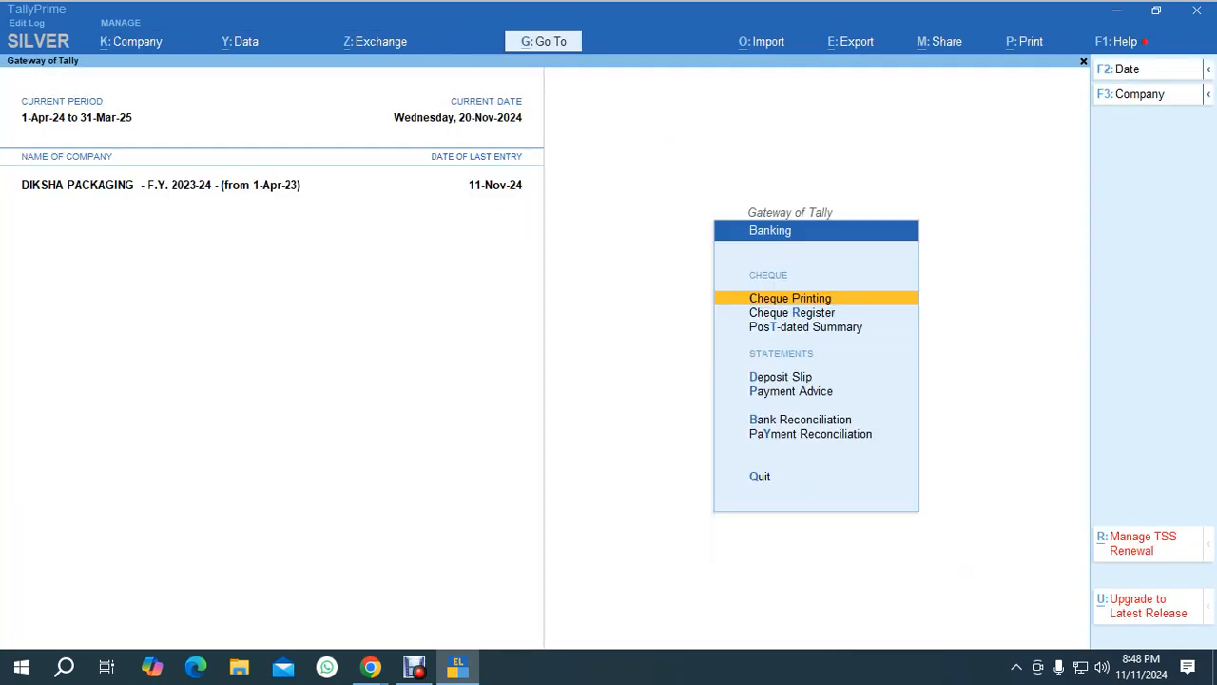
pyautogui.press('Down')
pyautogui.press('Down')
pyautogui.press('Down')
pyautogui.press('Down')
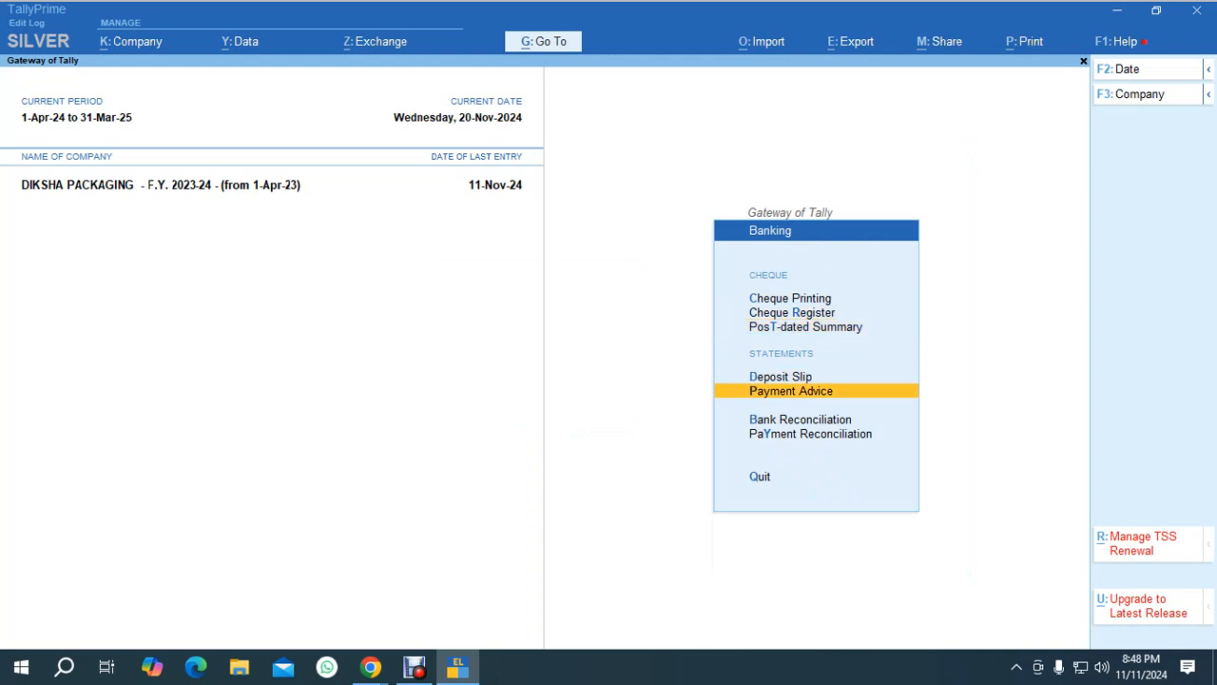
pyautogui.press('Up')
pyautogui.press('Up')
pyautogui.press('Up')
pyautogui.press('Down')
pyautogui.press('Up')
pyautogui.press('Return')
pyautogui.press('Down')
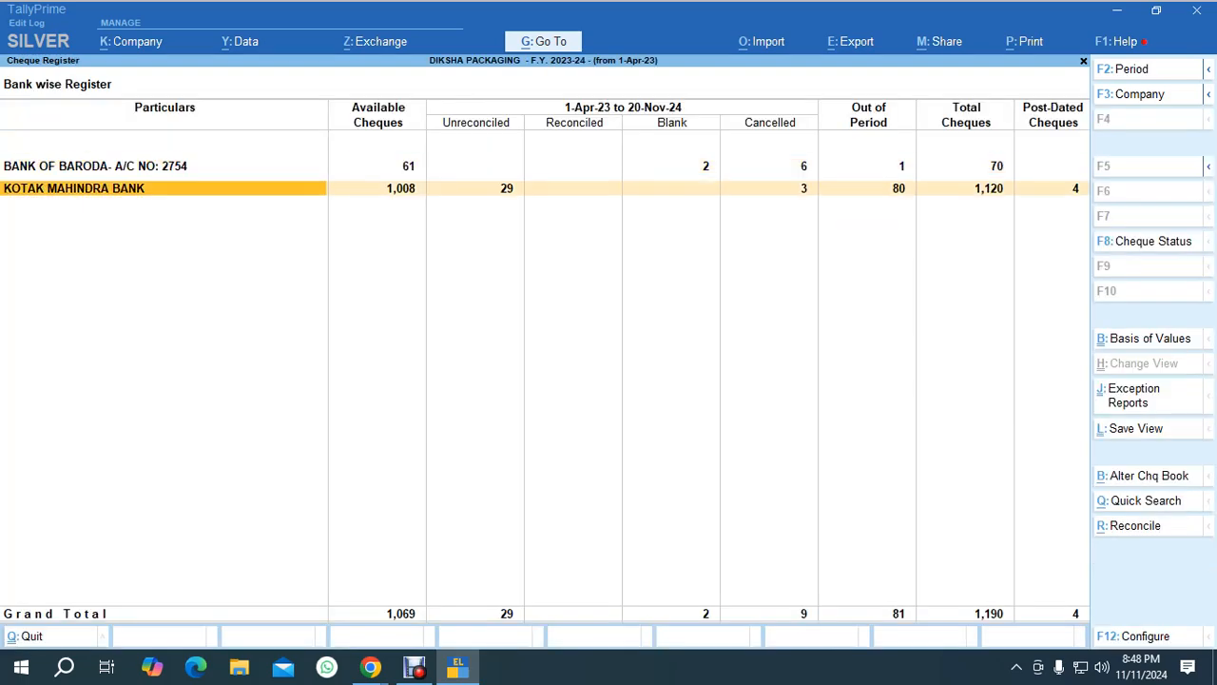
pyautogui.press('Return')
pyautogui.press('Down')
pyautogui.press('Down')
pyautogui.press('Down')
pyautogui.press('Down')
pyautogui.press('Down')
pyautogui.press('Down')
pyautogui.press('Down')
pyautogui.press('Down')
pyautogui.press('Down')
pyautogui.press('Down')
pyautogui.press('Down')
pyautogui.press('Down')
pyautogui.press('Down')
pyautogui.press('Down')
pyautogui.press('Down')
pyautogui.press('Down')
pyautogui.press('Down')
pyautogui.press('Down')
pyautogui.press('Down')
pyautogui.press('Down')
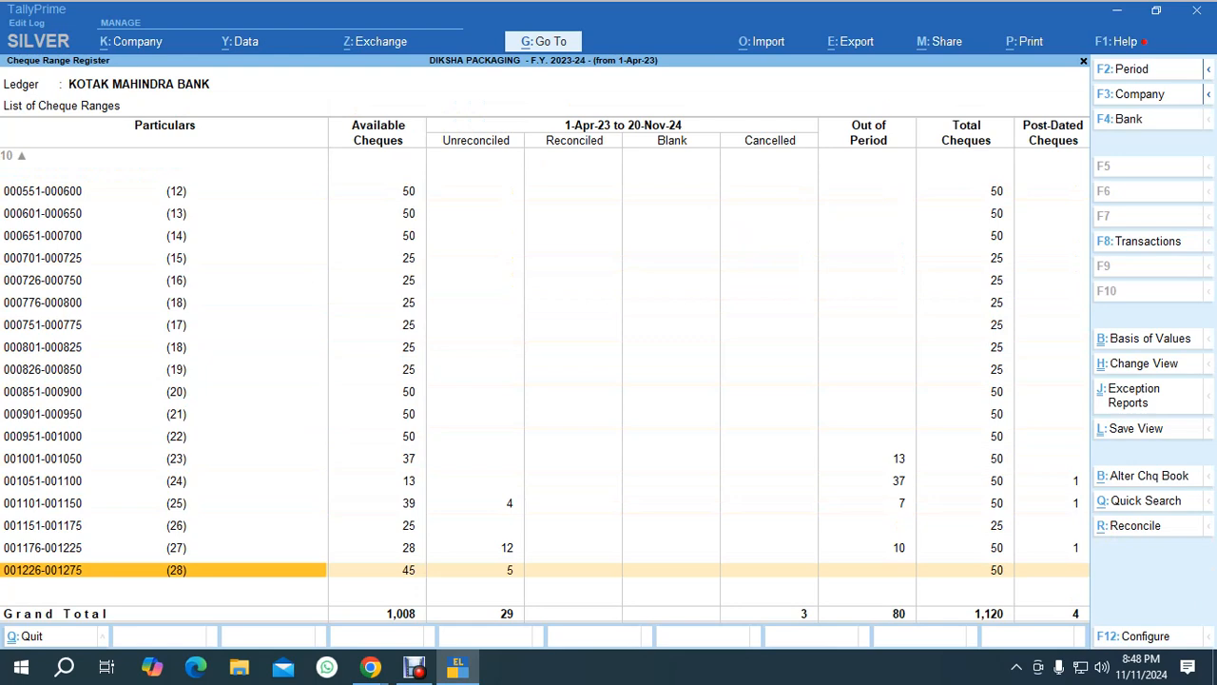
pyautogui.press('Return')
pyautogui.press('Down')
pyautogui.press('Down')
pyautogui.press('Down')
pyautogui.press('Down')
pyautogui.press('Down')
pyautogui.press('Down')
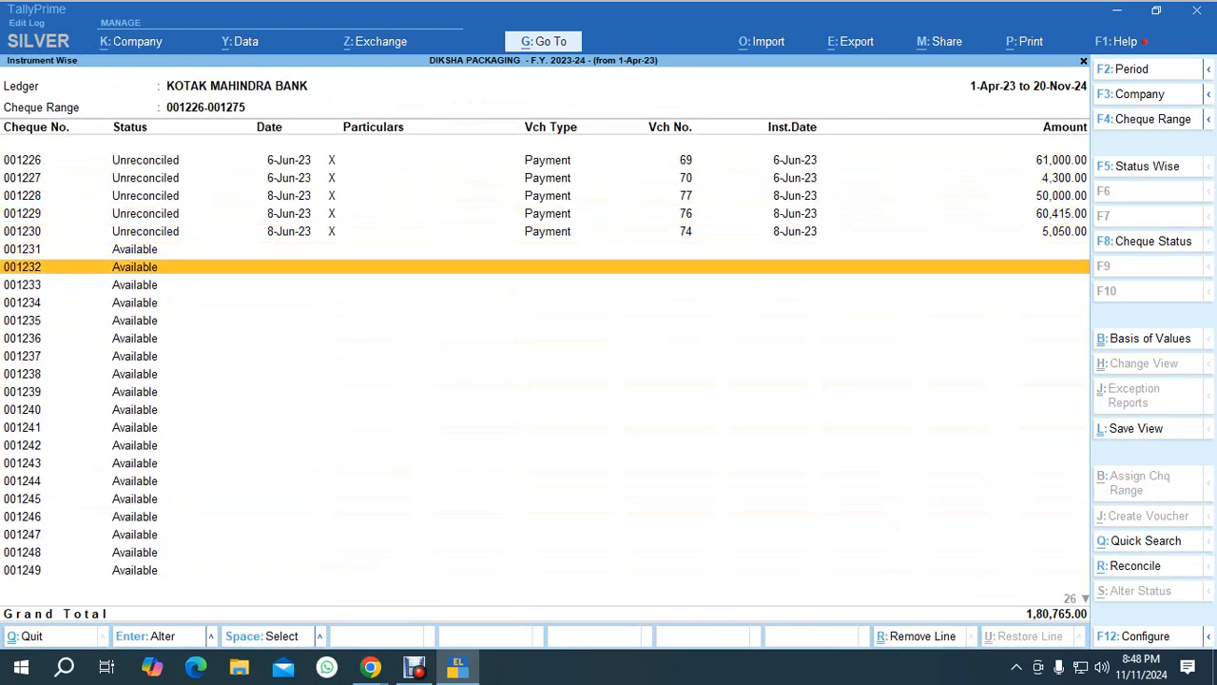
pyautogui.press('Down')
pyautogui.press('Down')
pyautogui.press('Down')
pyautogui.press('Down')
pyautogui.press('Up')
pyautogui.press('Up')
pyautogui.press('Up')
pyautogui.press('Up')
pyautogui.press('Up')
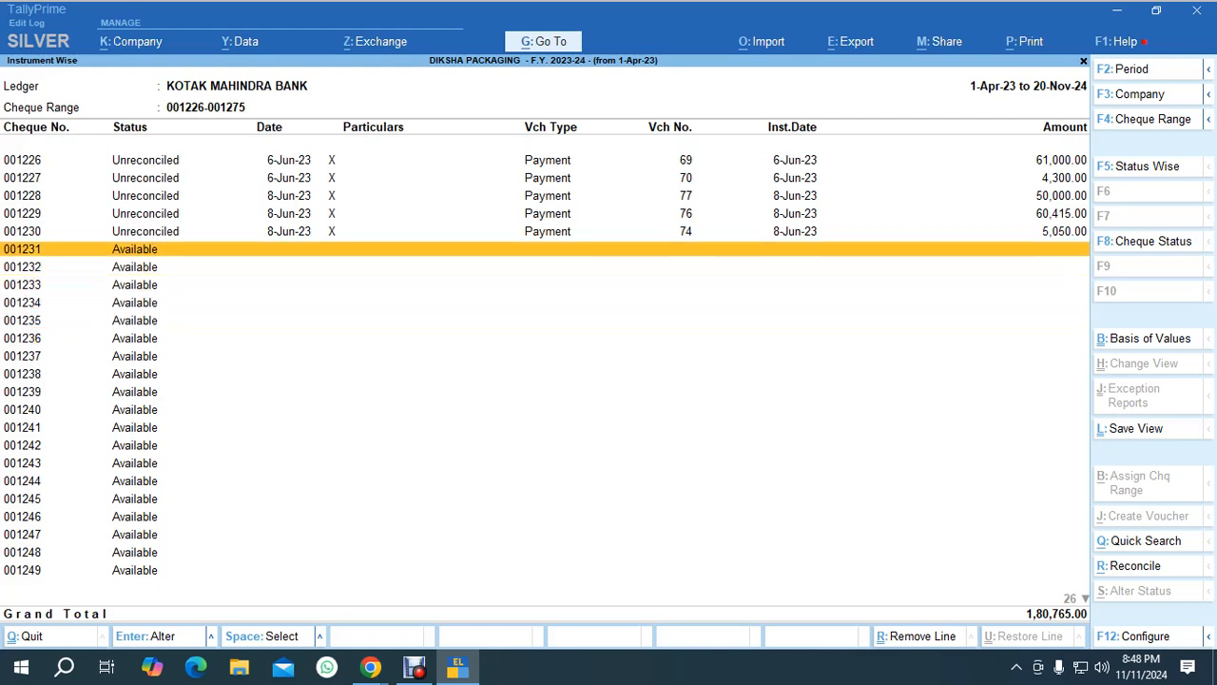
# Change cheque 001231's status to Cancel Cheque dated 20-11-2024 and accept it.
pyautogui.press('space')
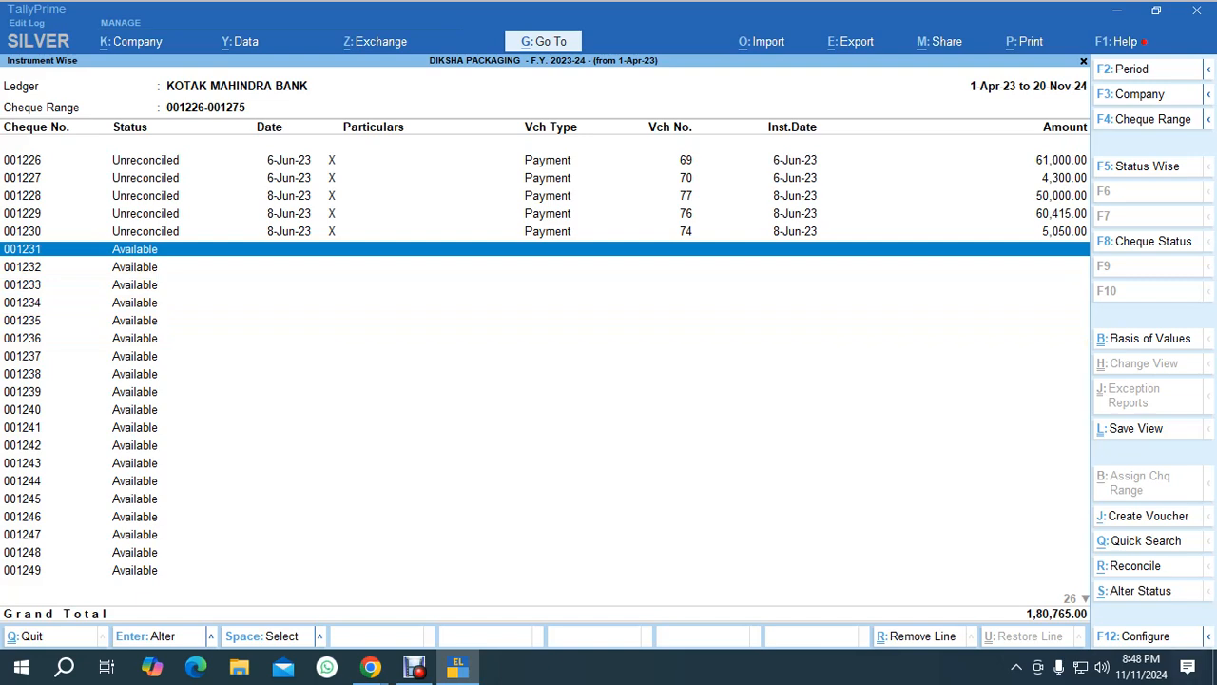
pyautogui.hotkey('alt', 's')
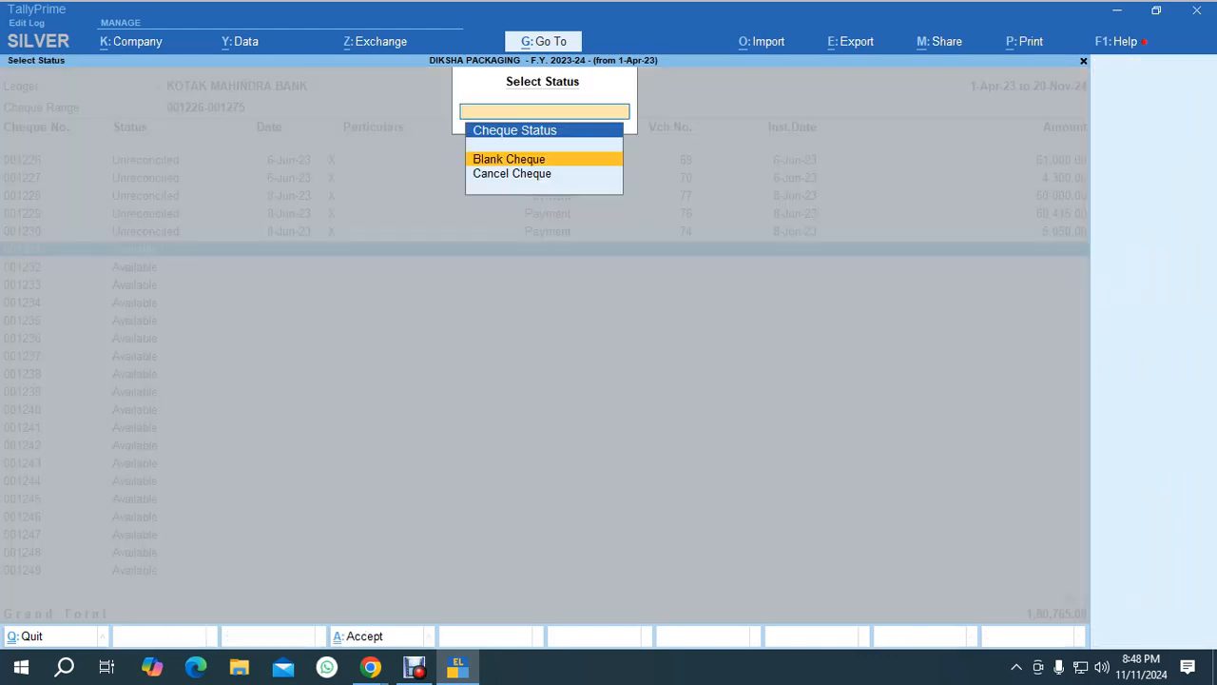
pyautogui.press('Down')
pyautogui.press('Return')
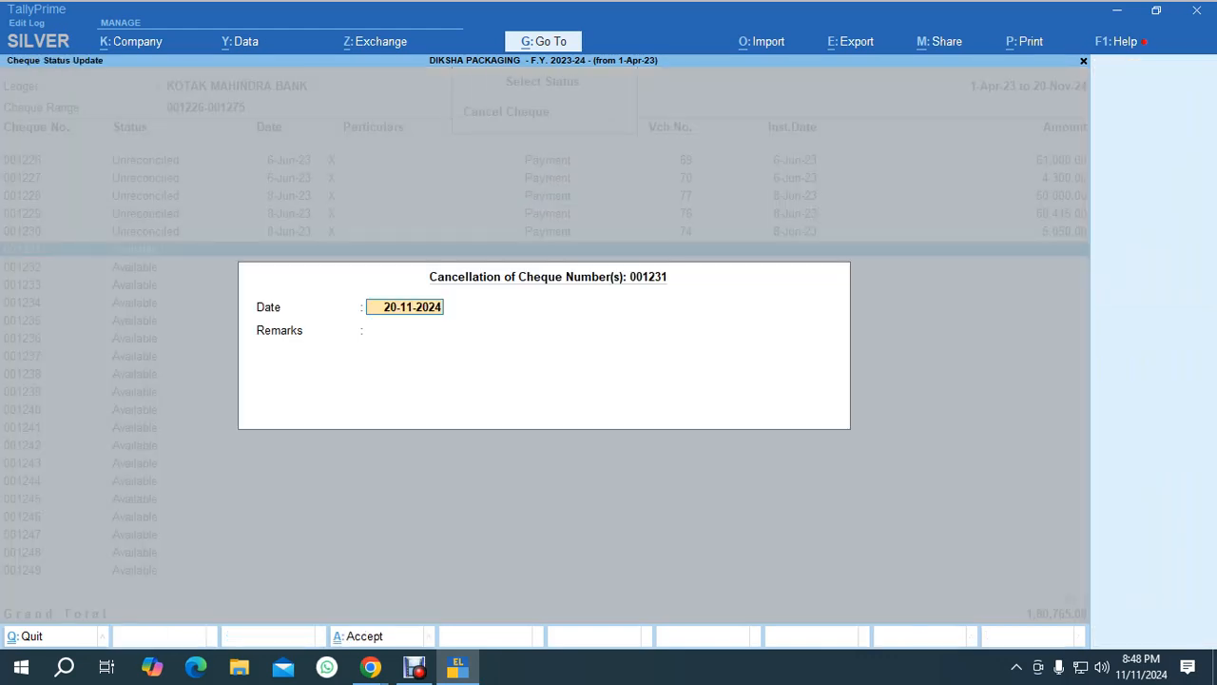
pyautogui.press('Return')
pyautogui.press('Return')
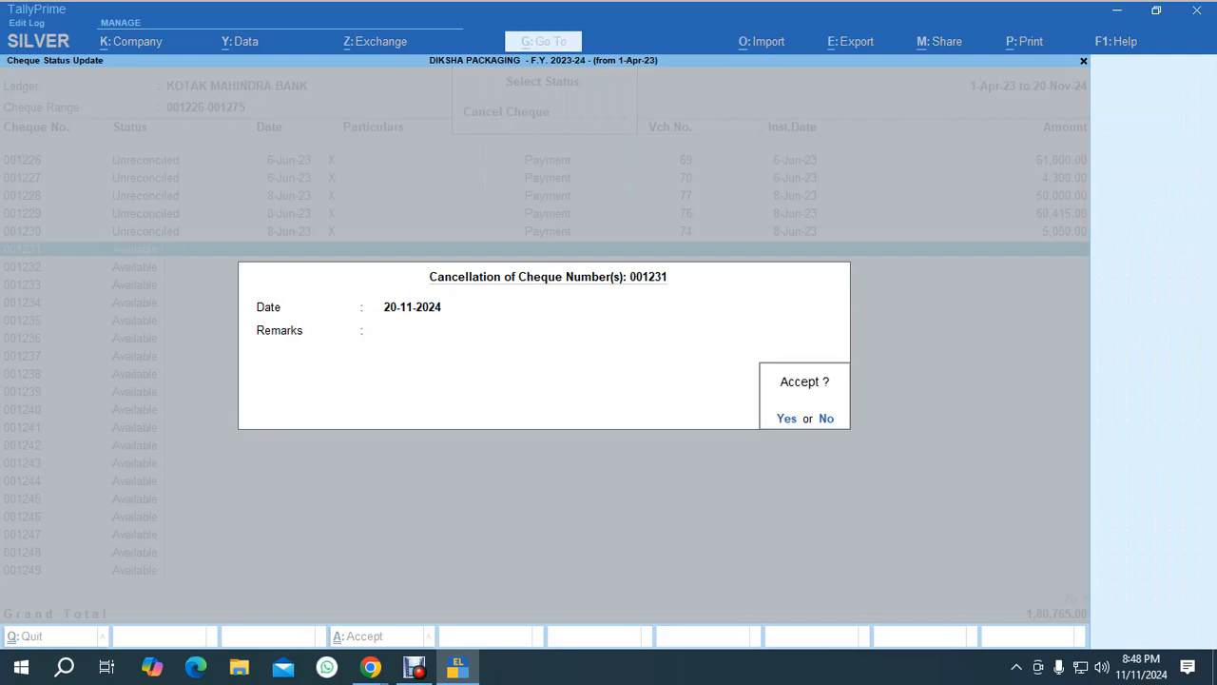
pyautogui.press('Return')
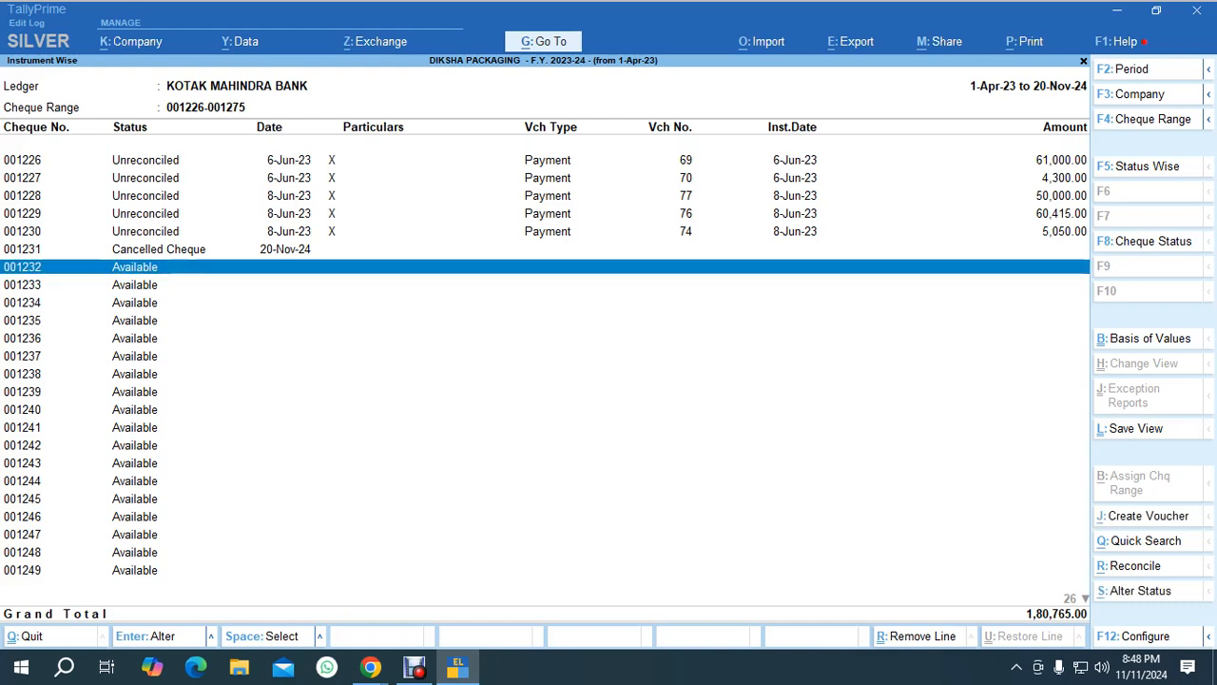
# Cancel cheque 001232 as well, accepting the cancellation date of 20-11-2024.
pyautogui.hotkey('ctrl', 's')
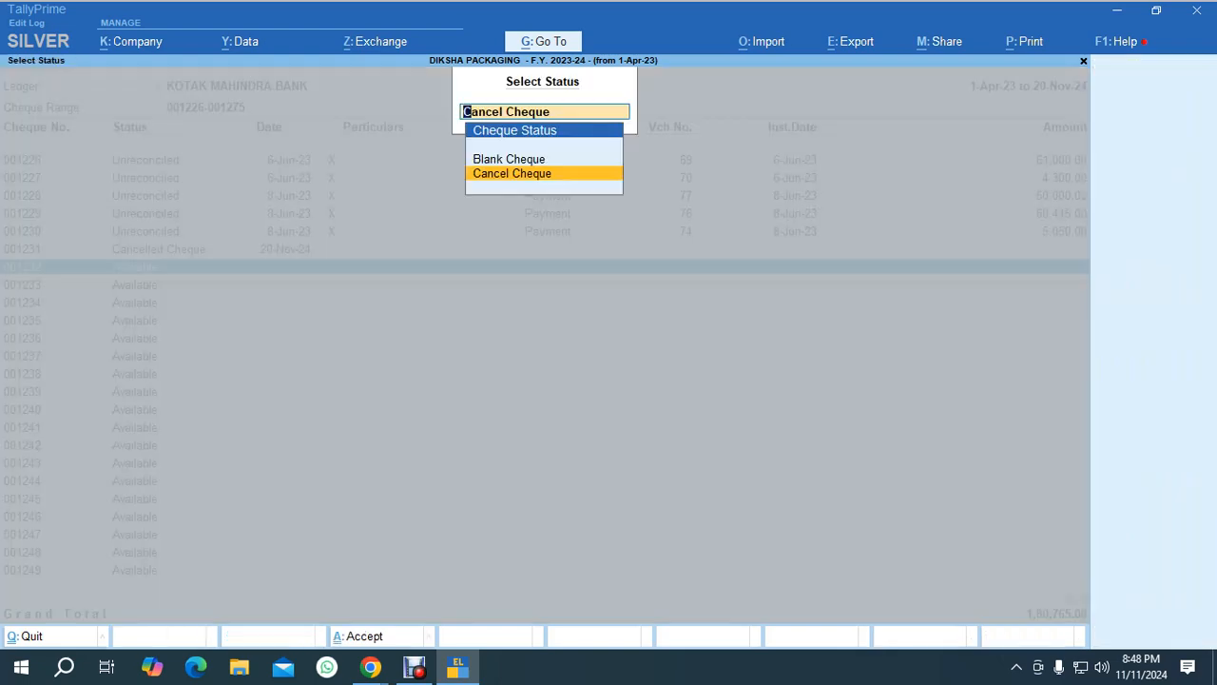
pyautogui.press('Return')
pyautogui.press('Return')
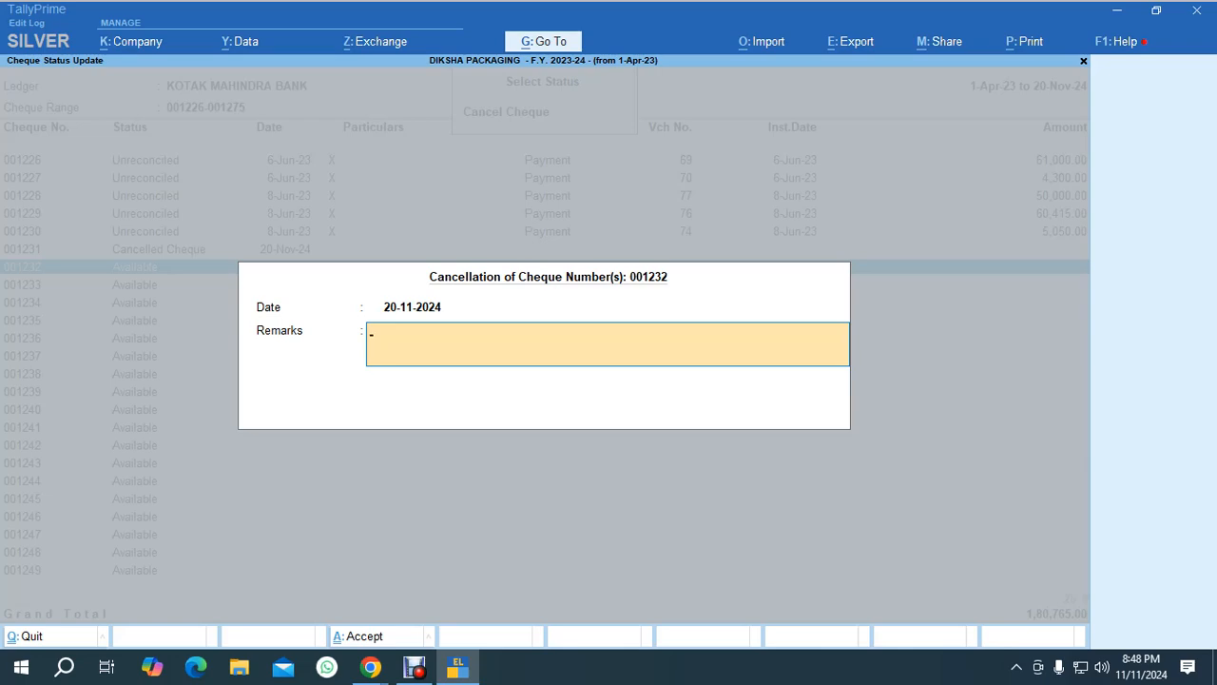
pyautogui.press('Return')
pyautogui.press('Return')
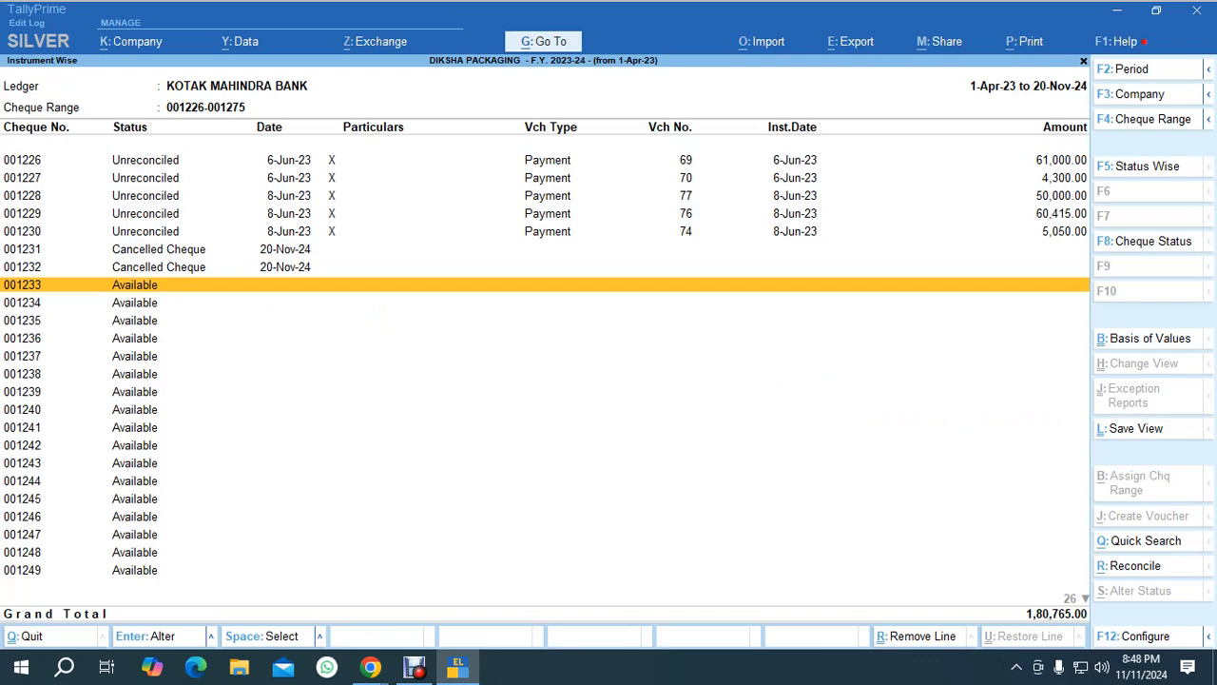
# Mark cheque 001233 as a Blank Cheque, creating its payment voucher to the Srinivasan Accountant ledger.
pyautogui.press('space')
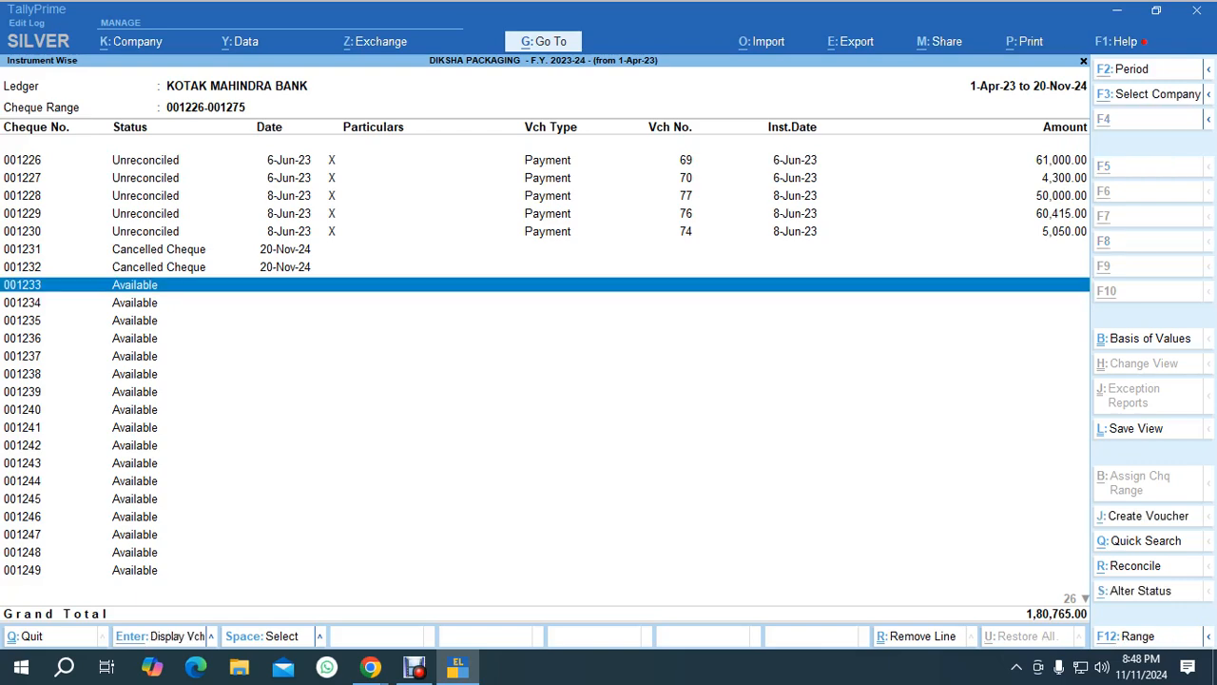
pyautogui.hotkey('alt', 's')
pyautogui.press('Up')
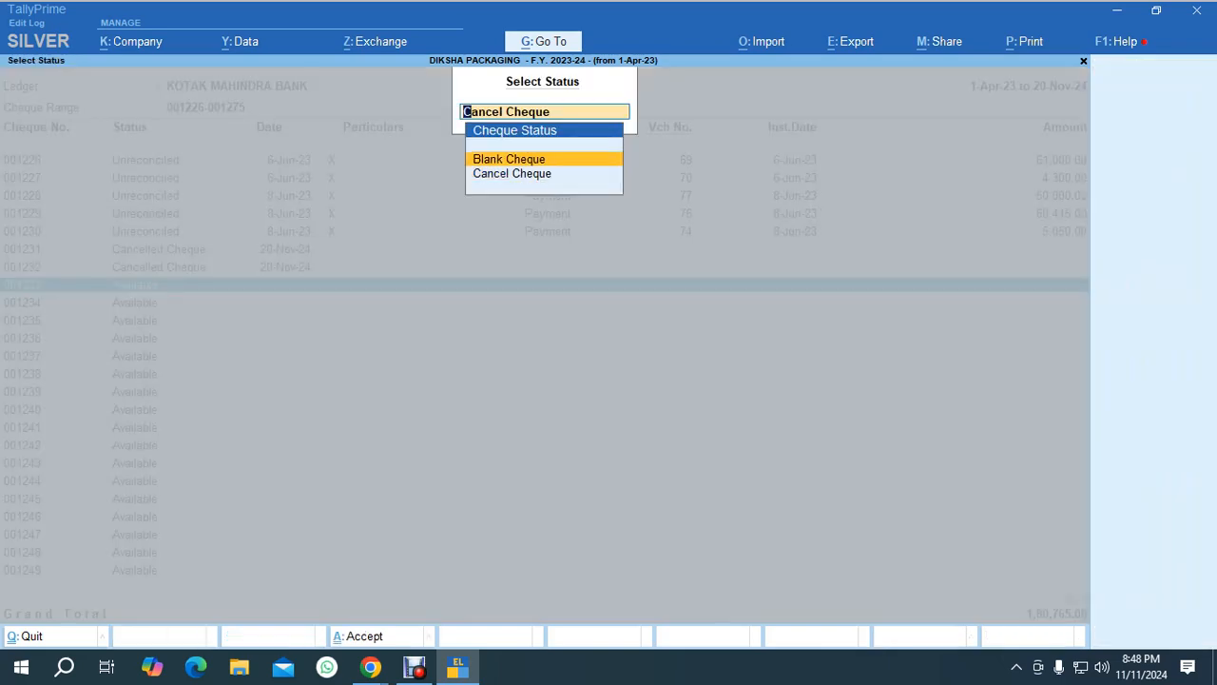
pyautogui.press('Return')
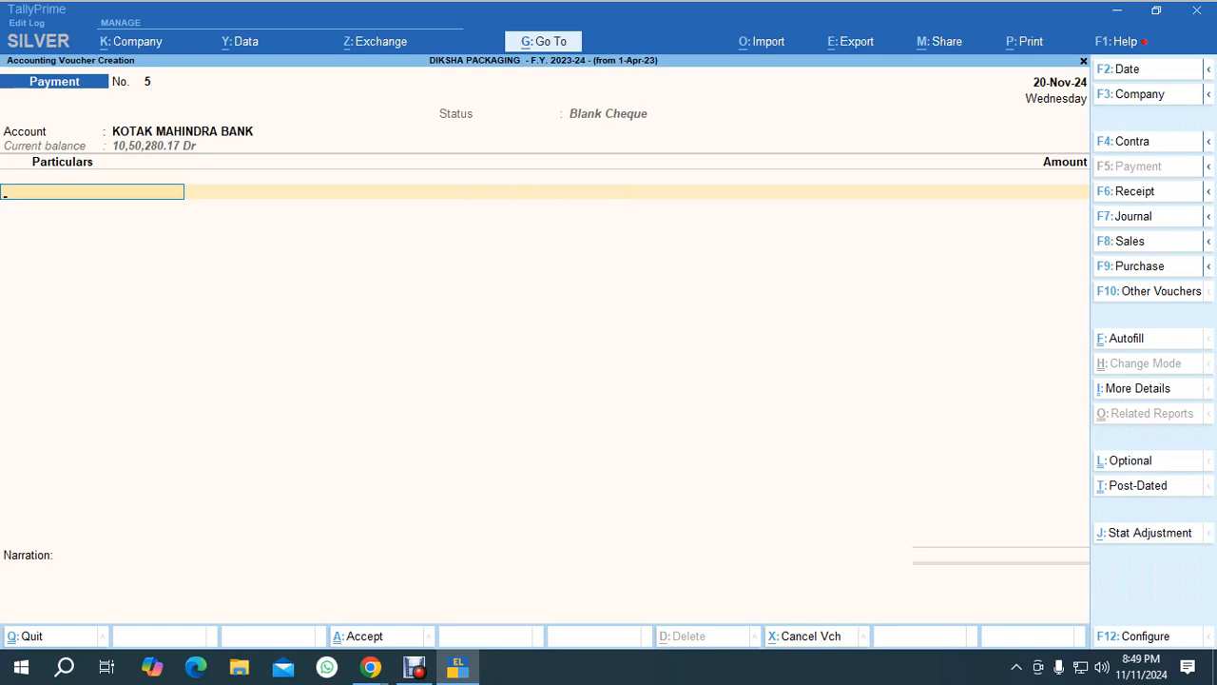
pyautogui.write('Srini')
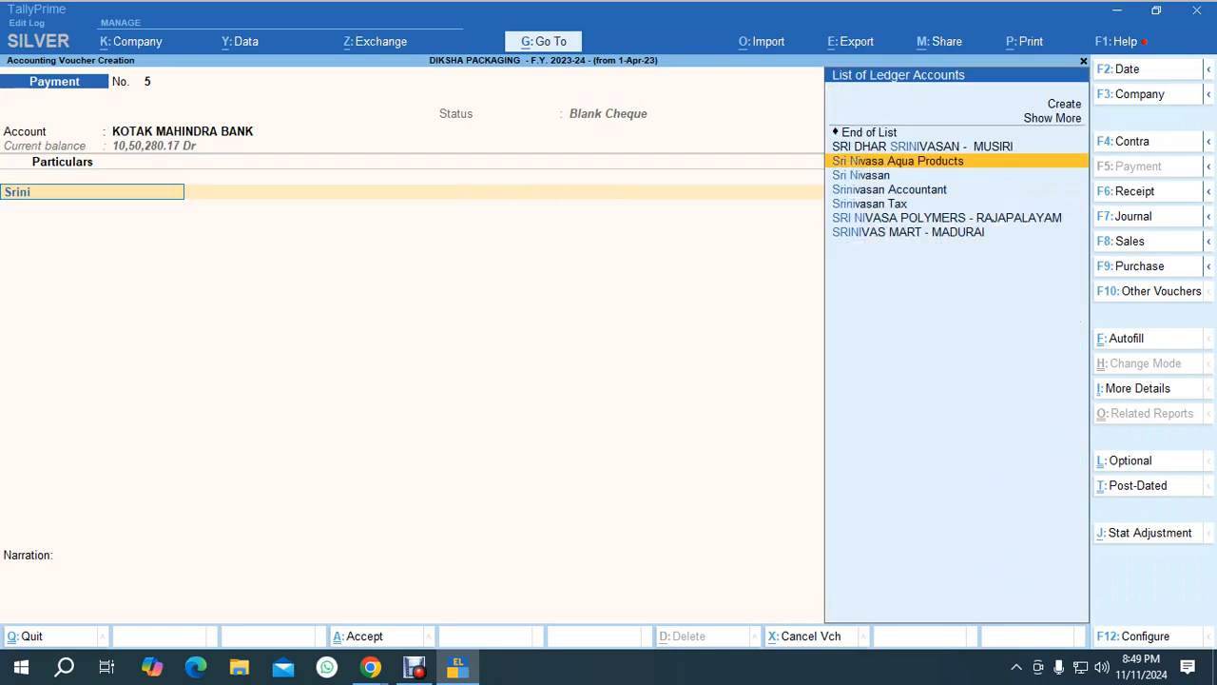
pyautogui.press('Down')
pyautogui.press('Down')
pyautogui.press('Return')
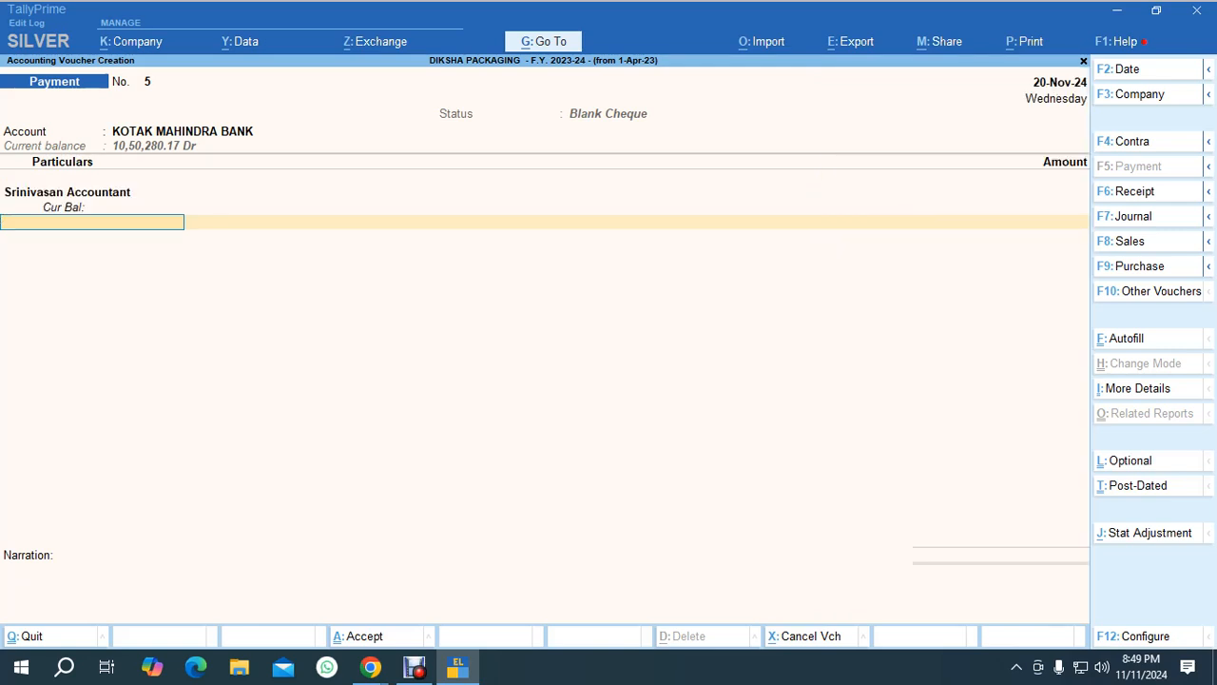
pyautogui.press('Return')
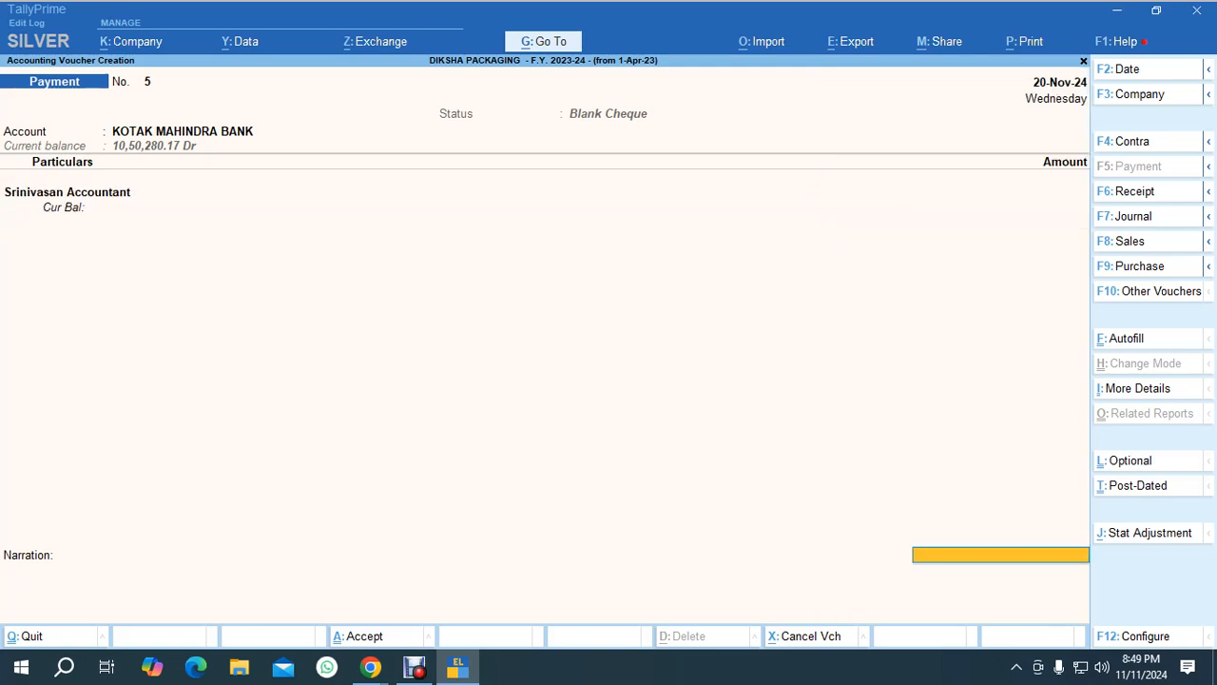
pyautogui.press('Return')
pyautogui.press('Return')
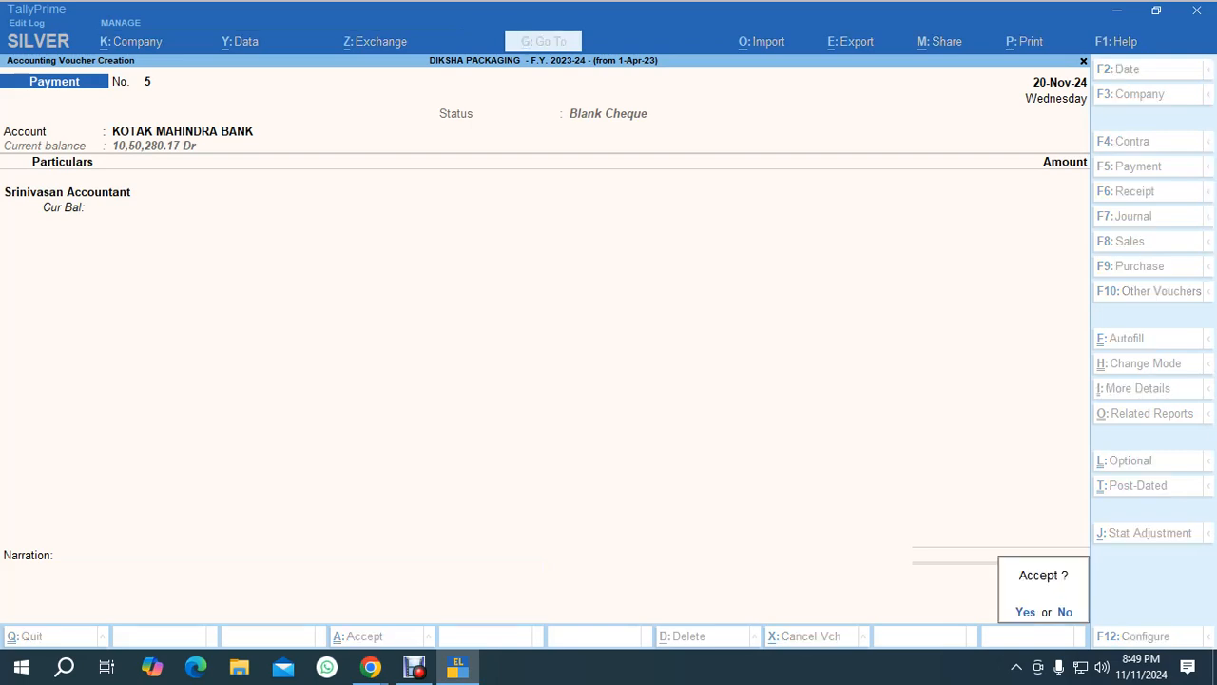
pyautogui.press('Return')
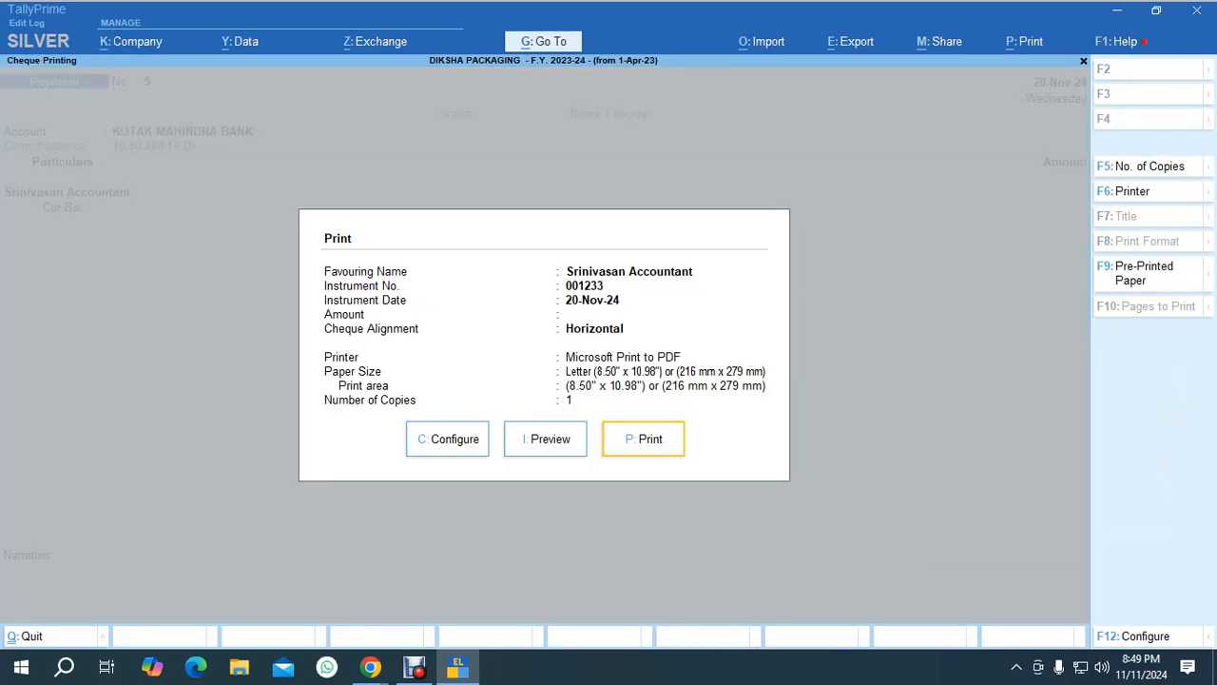
# Preview the cheque print, then close the preview and print dialog.
pyautogui.press('i')
pyautogui.press('Return')
pyautogui.press('Return')
pyautogui.press('Escape')
pyautogui.press('Escape')
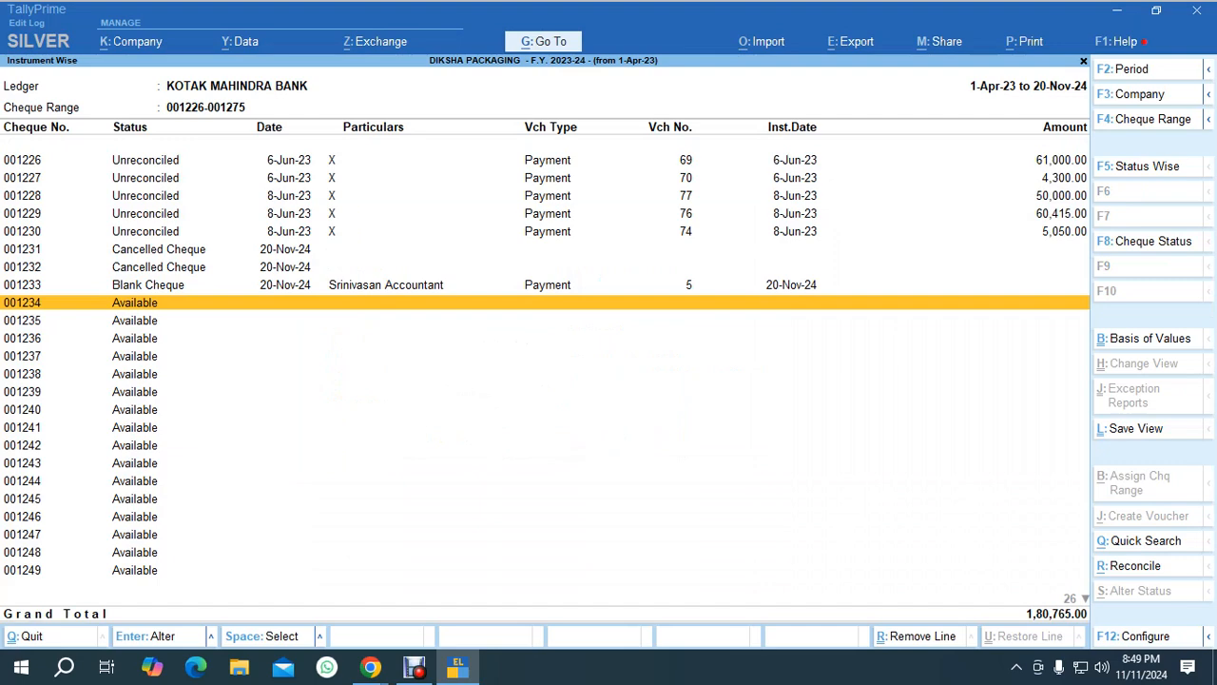
# Mark cheque 001234 as a Blank Cheque for Srinivasan Accountant, entering the payee's name as the favouring name.
pyautogui.press('Up')
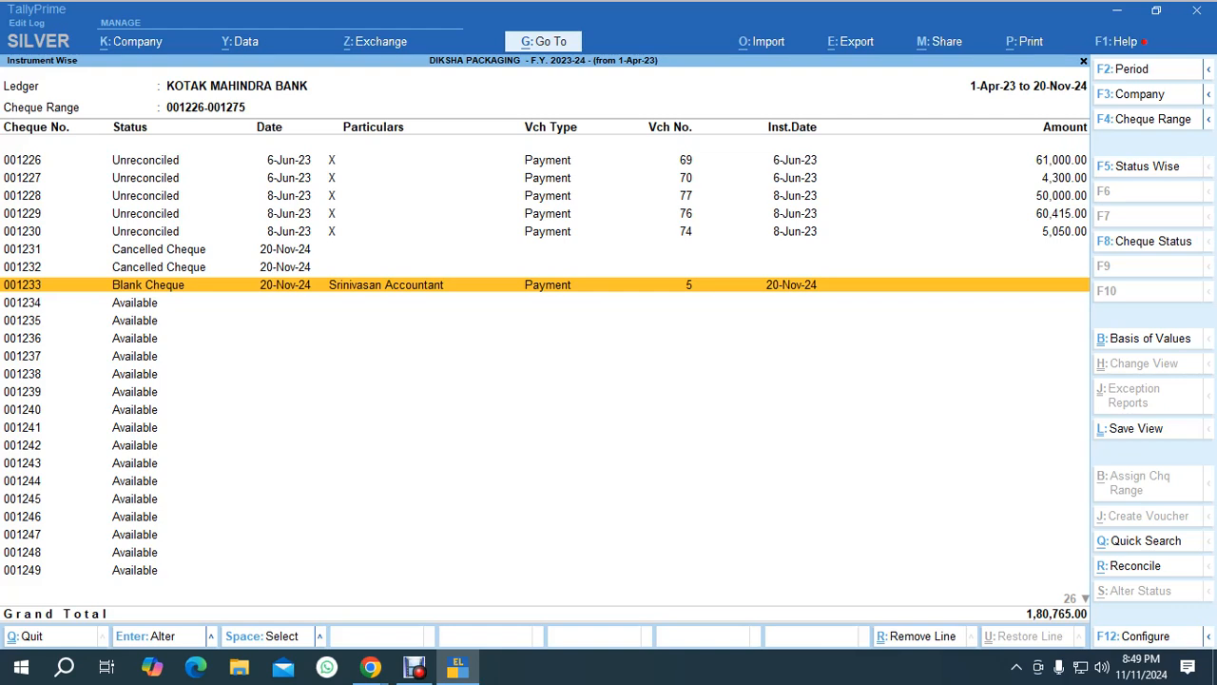
pyautogui.click(135, 302)
pyautogui.press('space')
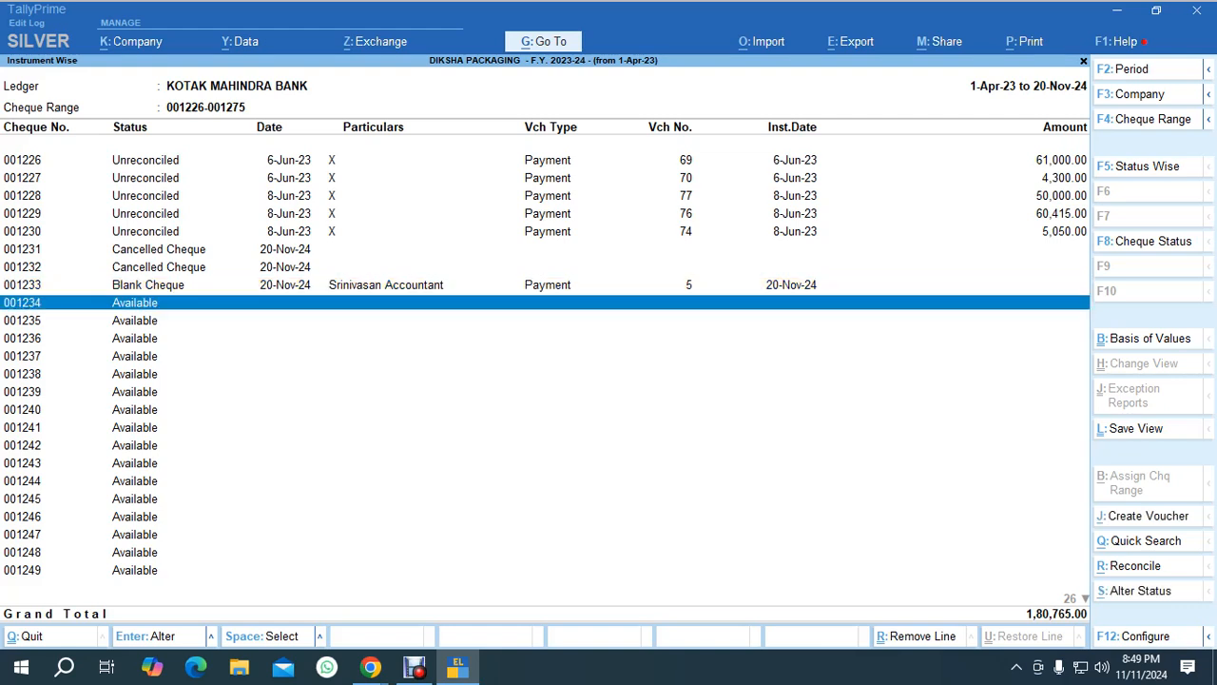
pyautogui.hotkey('alt', 's')
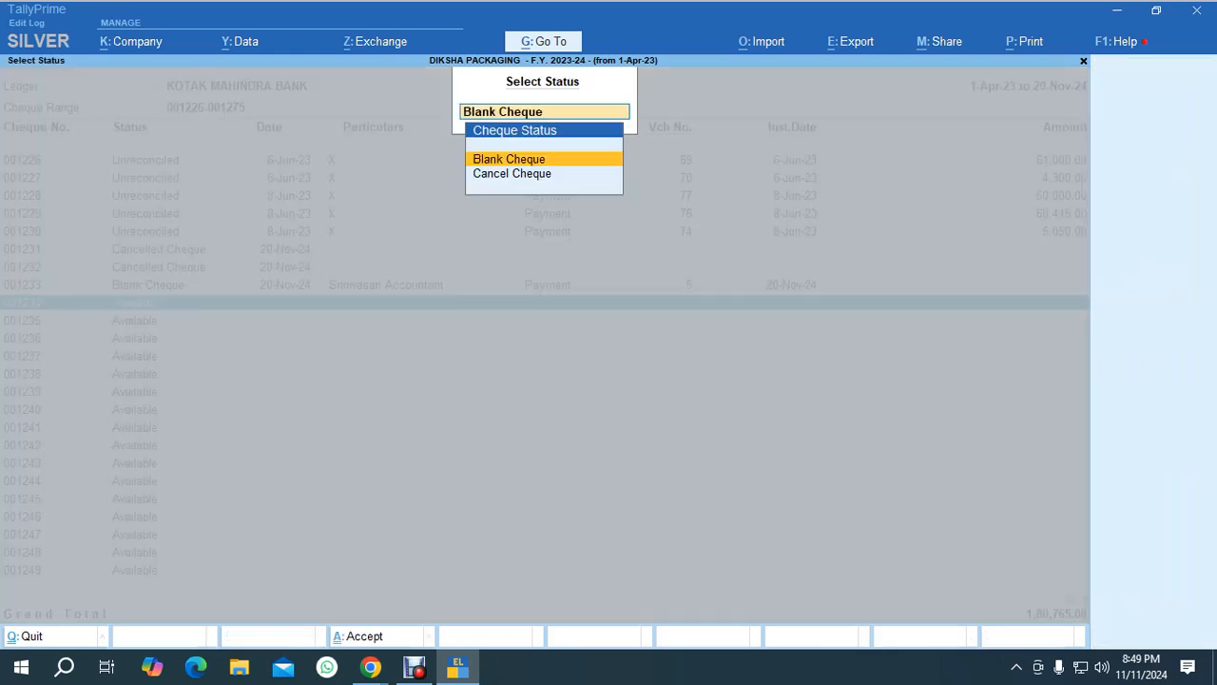
pyautogui.press('Return')
pyautogui.write('Srin')
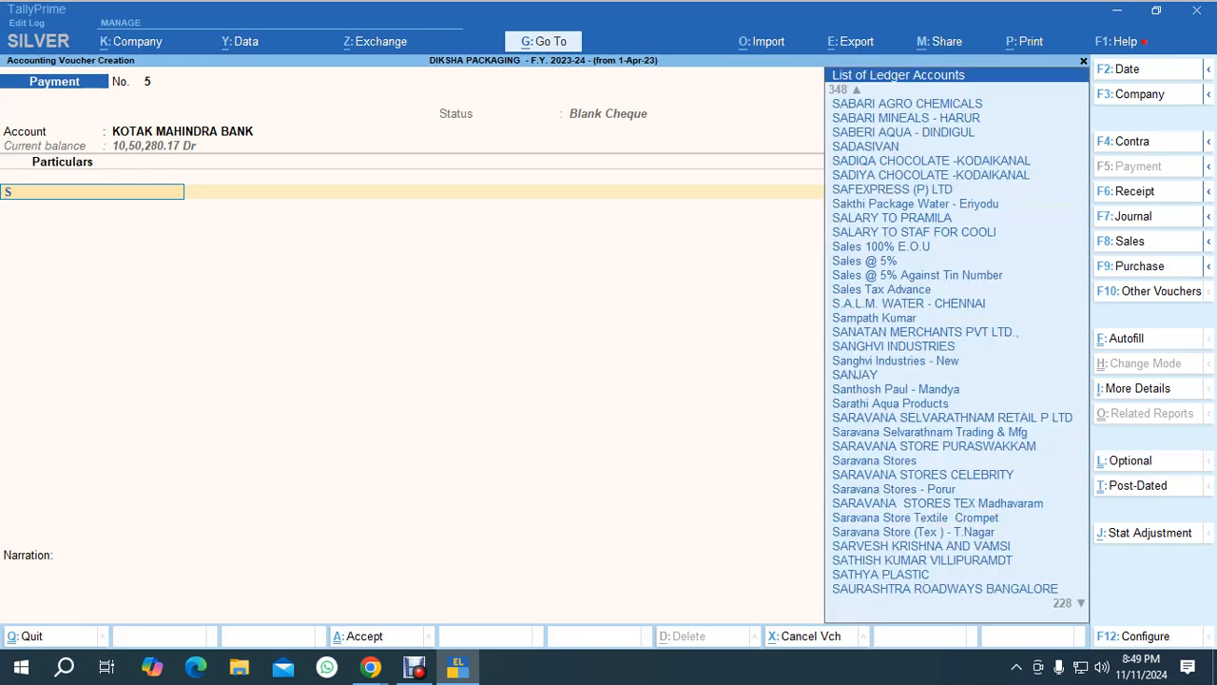
pyautogui.press('Down')
pyautogui.press('Down')
pyautogui.press('Down')
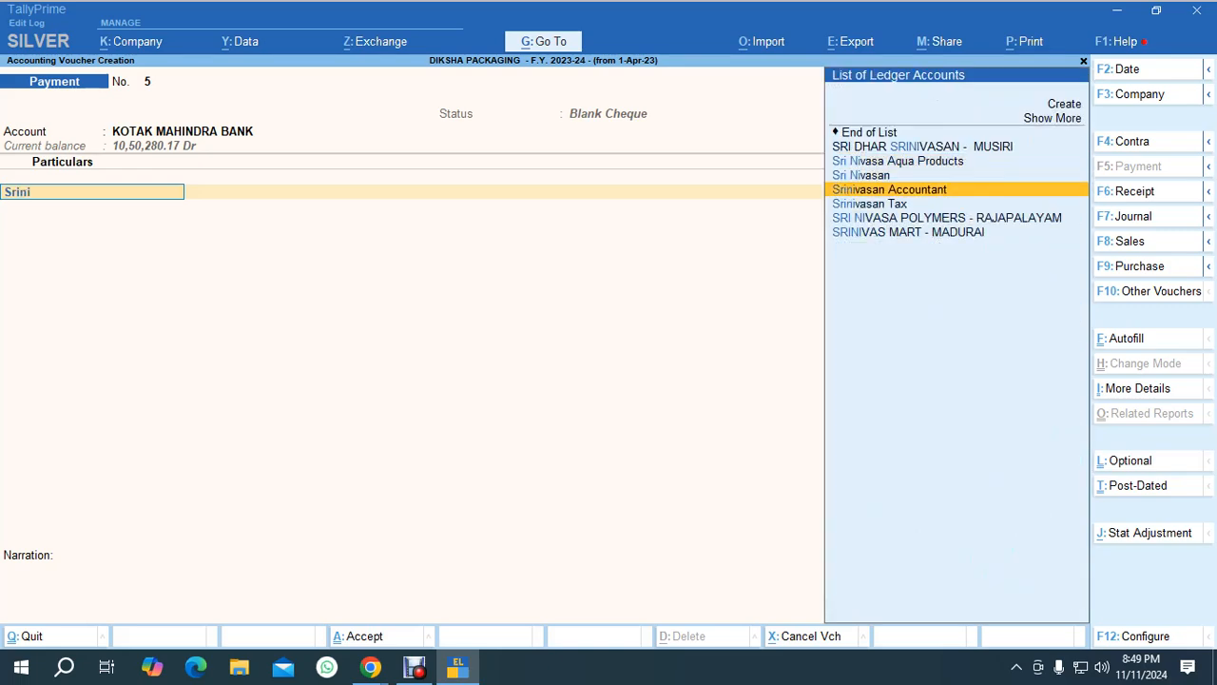
pyautogui.press('Return')
pyautogui.press('Return')
pyautogui.press('Return')
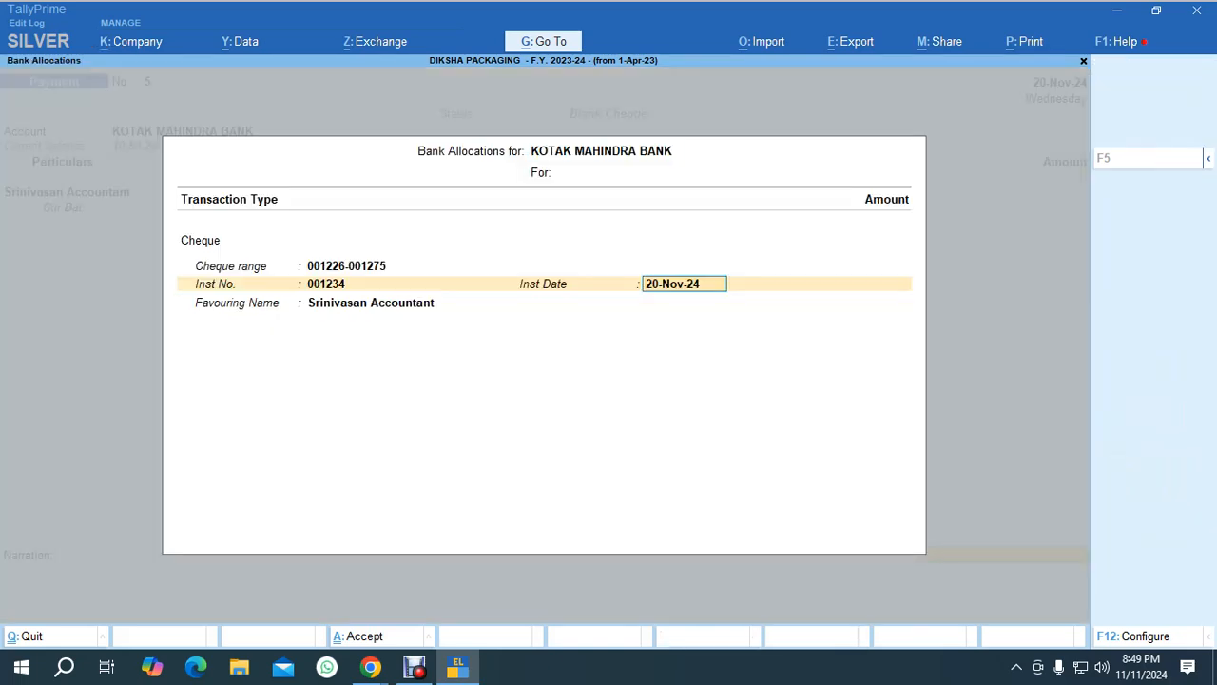
pyautogui.press('Return')
pyautogui.press('BackSpace')
pyautogui.write('Srinivasan')
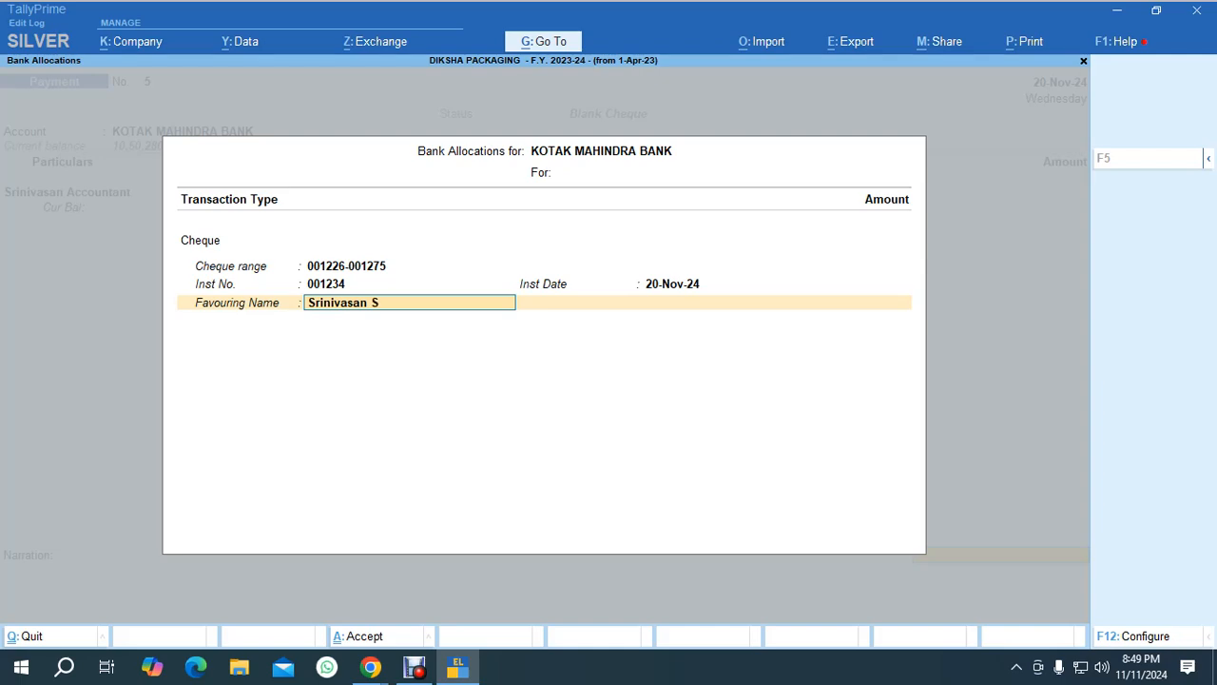
pyautogui.press('Return')
pyautogui.press('Return')
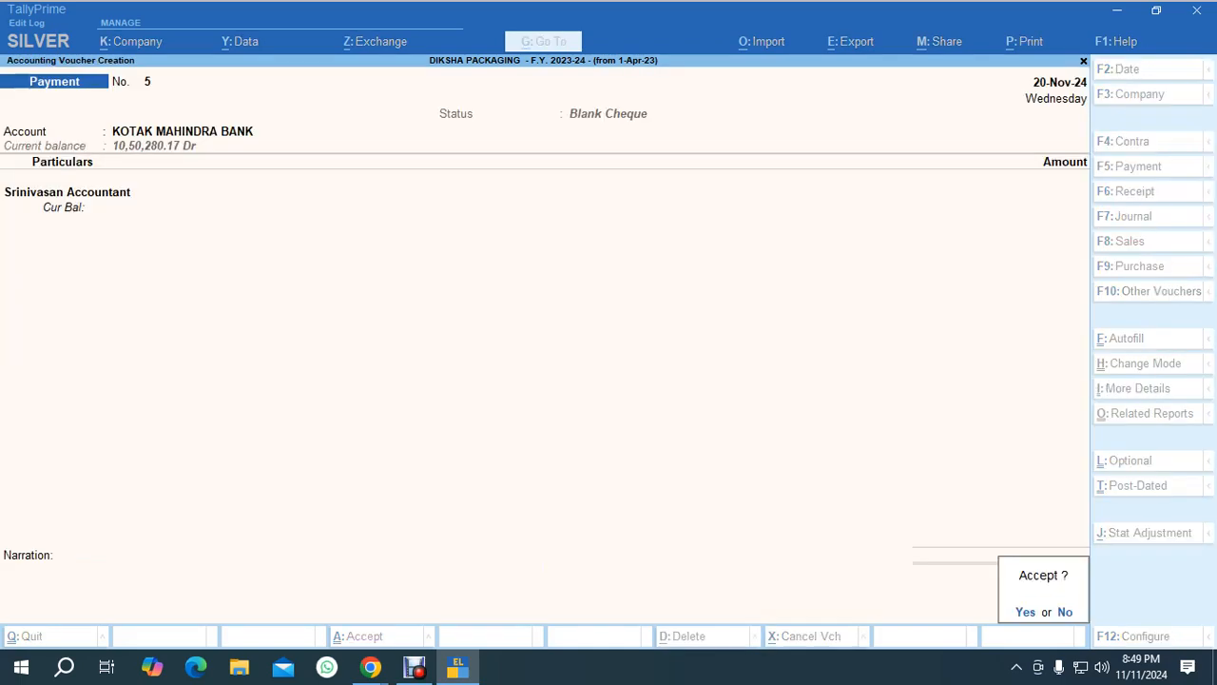
pyautogui.press('Return')
pyautogui.press('Escape')
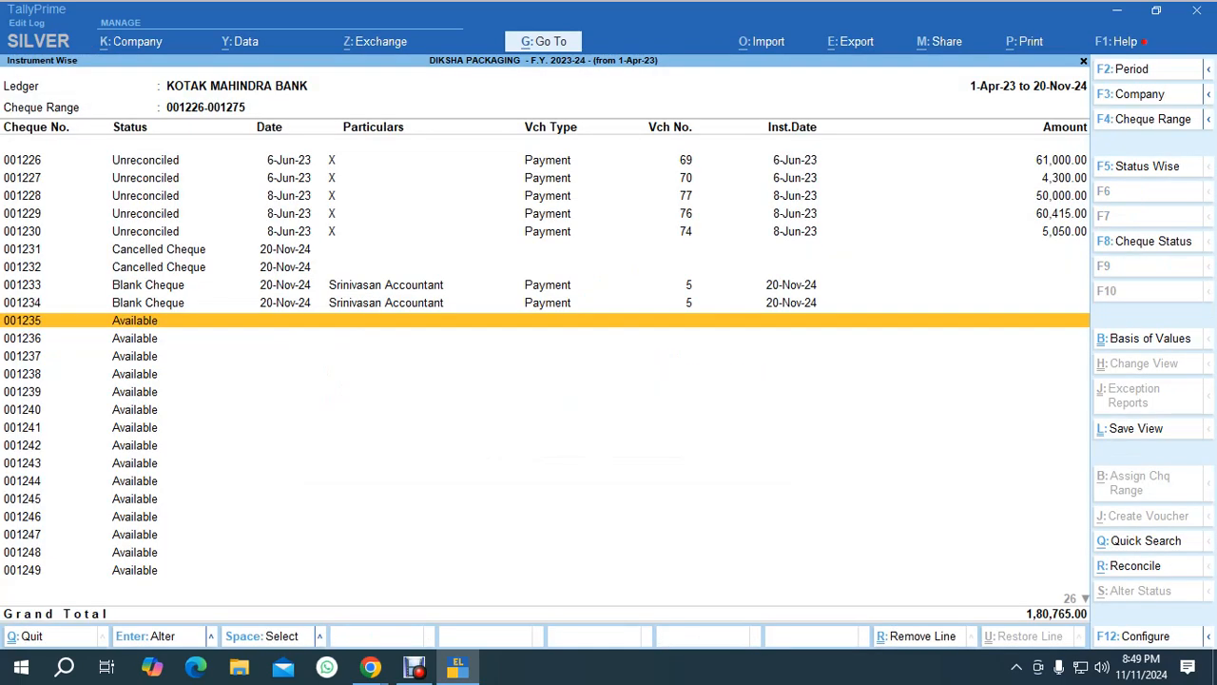
# Switch to the Google Meet class window.
pyautogui.click(149, 302)
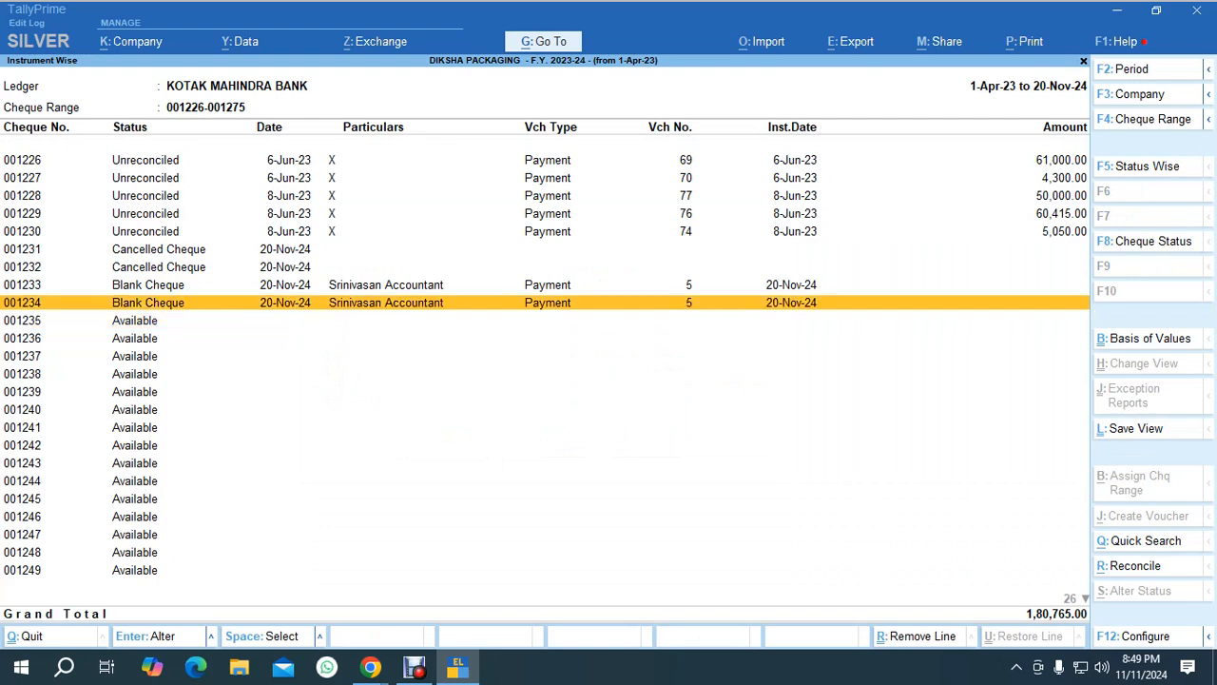
pyautogui.hotkey('alt', 'Tab')
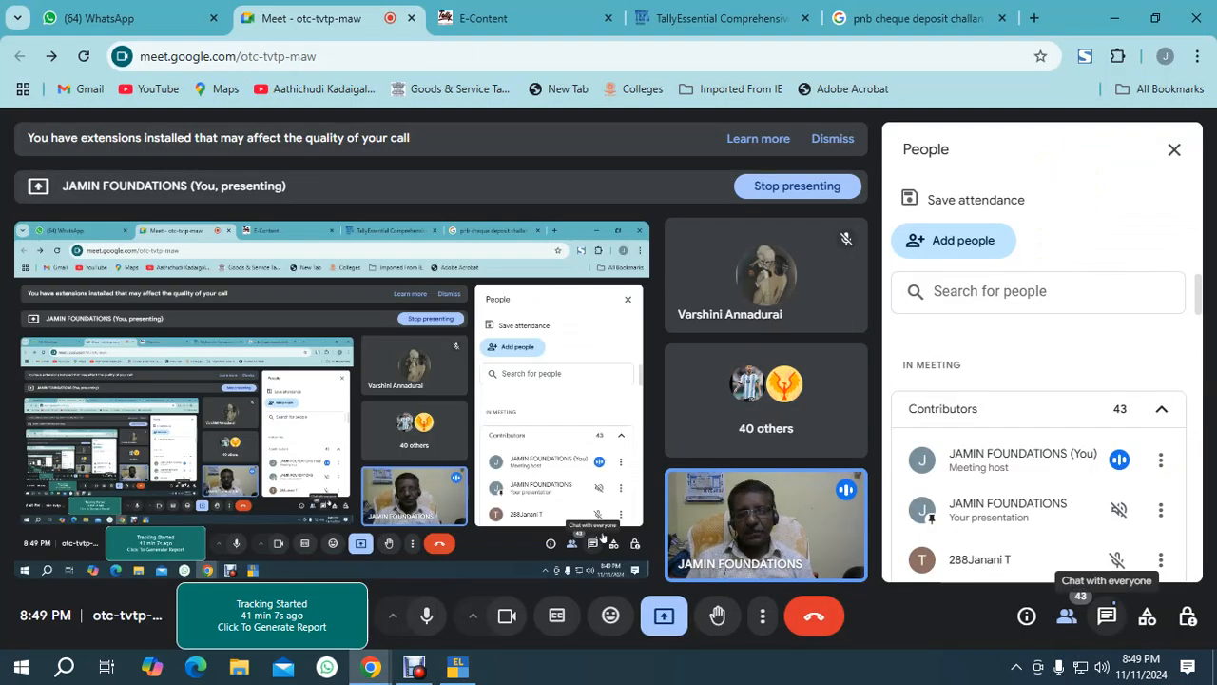